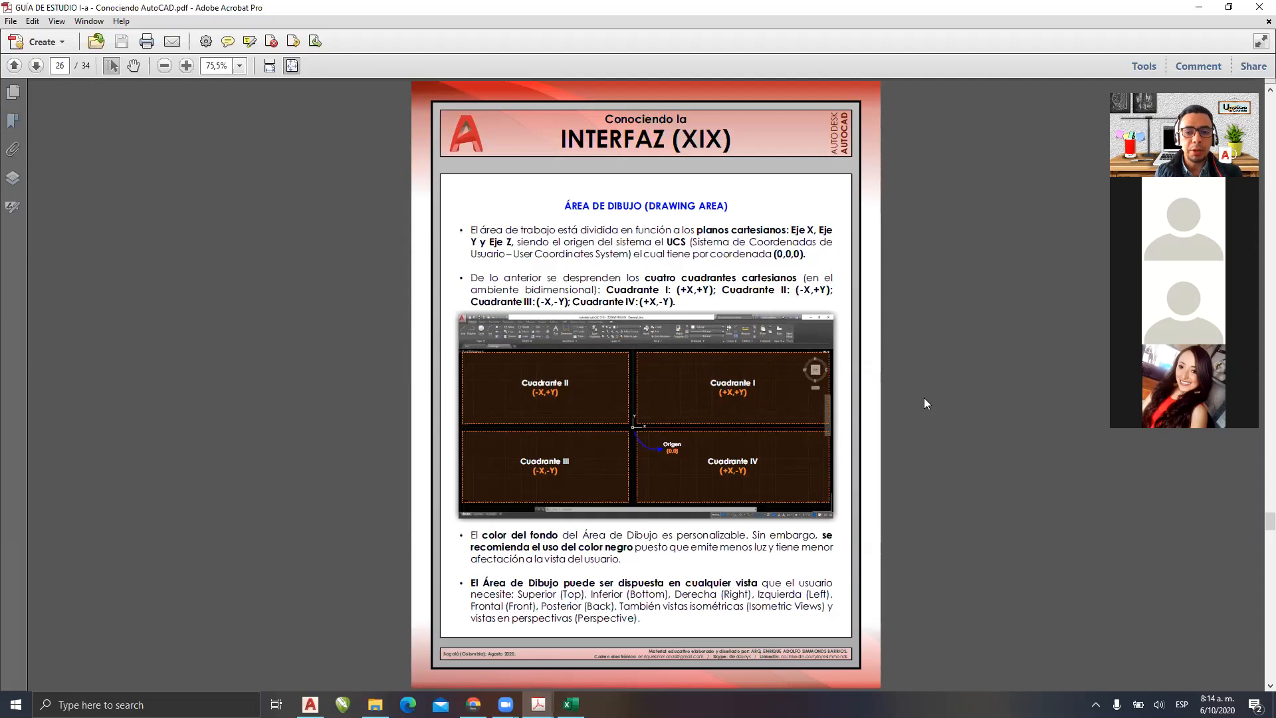
- Review the remaining AutoCAD interface pages of the study guide, from page 26 to the back cover on page 34
{"action": "scroll", "coordinate": [924, 398], "scroll_direction": "down", "scroll_amount": 1}
{"action": "scroll", "coordinate": [924, 403], "scroll_direction": "down", "scroll_amount": 1}
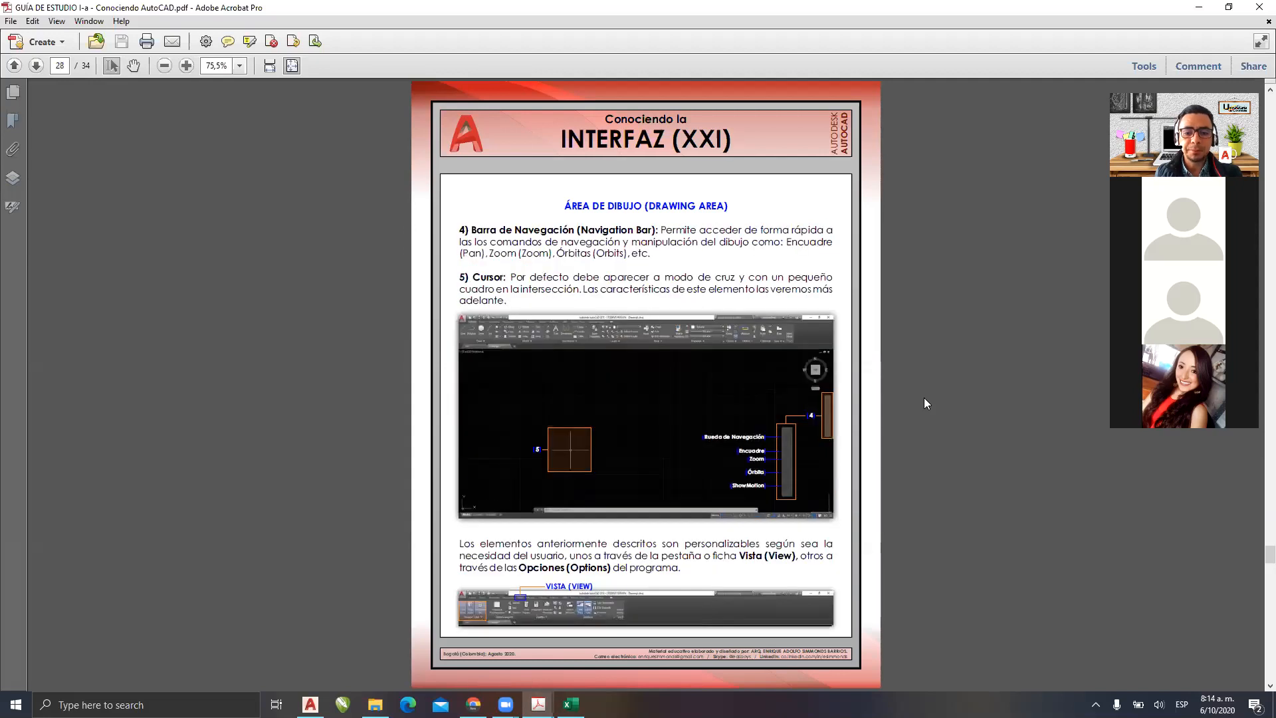
{"action": "scroll", "coordinate": [924, 398], "scroll_direction": "down", "scroll_amount": 1}
{"action": "scroll", "coordinate": [924, 398], "scroll_direction": "down", "scroll_amount": 1}
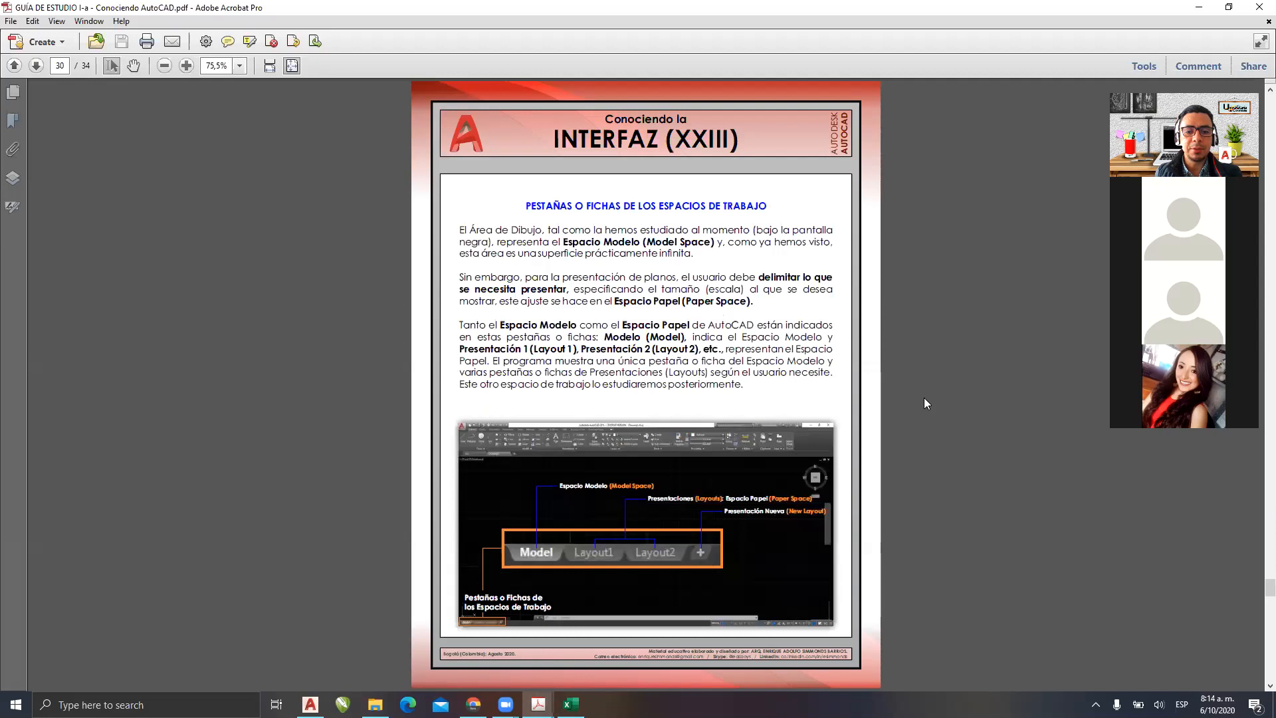
{"action": "scroll", "coordinate": [924, 402], "scroll_direction": "down", "scroll_amount": 1}
{"action": "scroll", "coordinate": [923, 403], "scroll_direction": "down", "scroll_amount": 1}
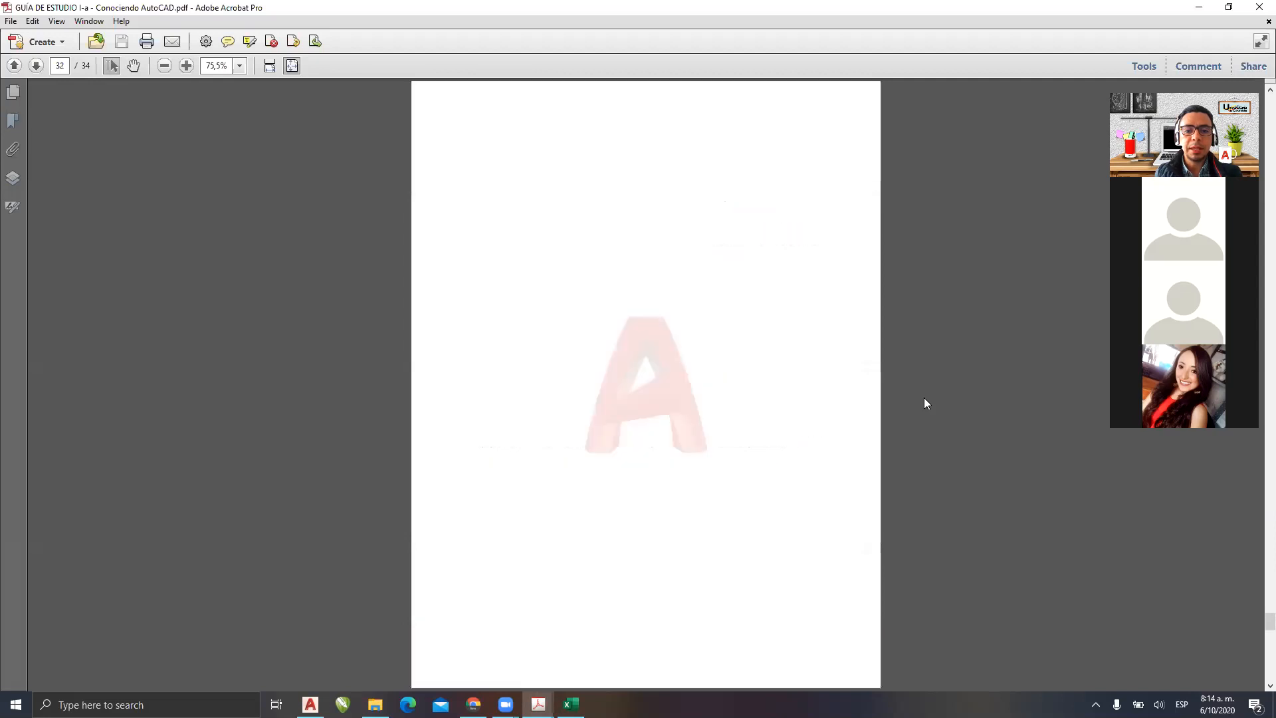
{"action": "scroll", "coordinate": [924, 402], "scroll_direction": "down", "scroll_amount": 1}
{"action": "scroll", "coordinate": [924, 402], "scroll_direction": "down", "scroll_amount": 1}
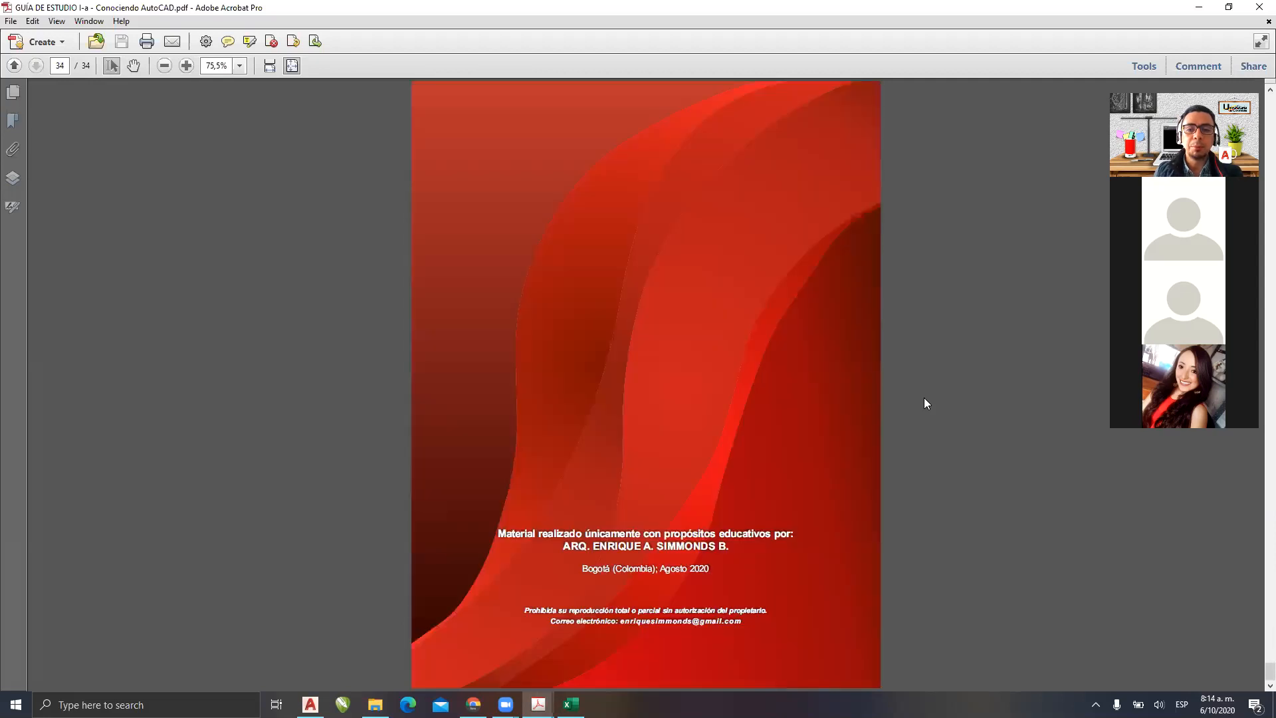
- Switch to the "Parámetros Iniciales de Dibujo" guide and go to its UNIDADES page, page 6
{"action": "left_click", "coordinate": [1199, 8]}
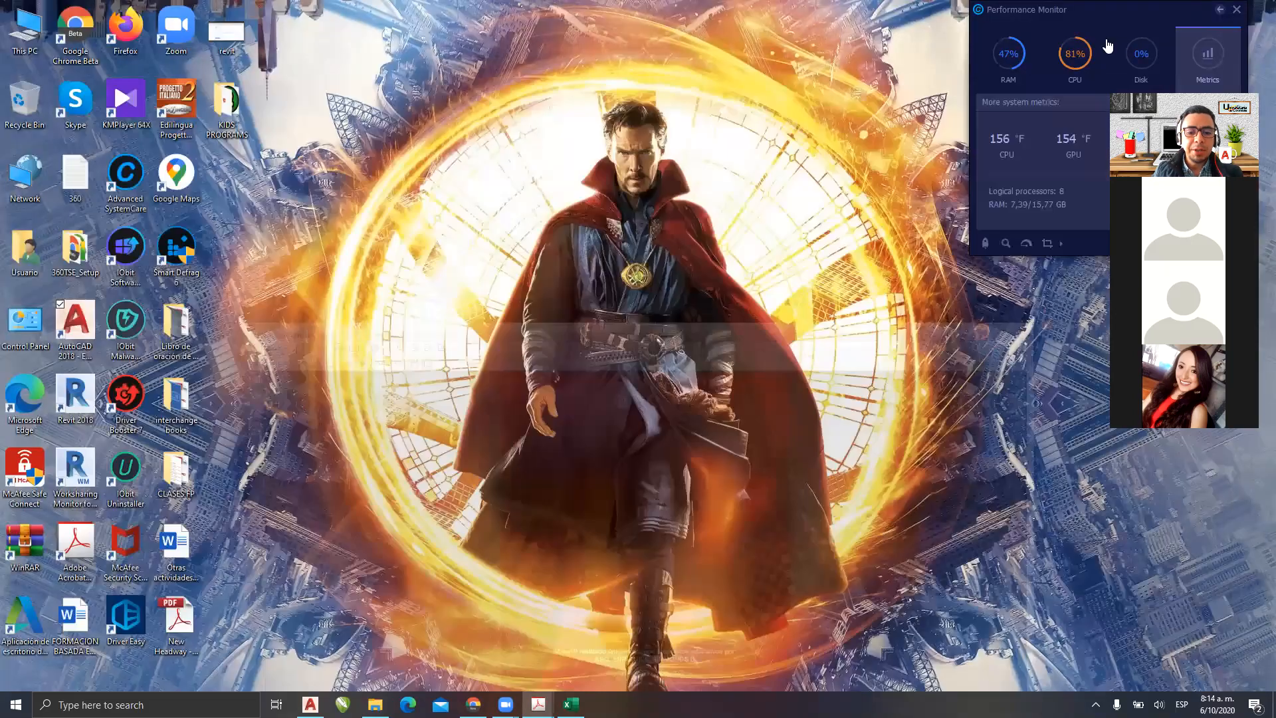
{"action": "mouse_move", "coordinate": [538, 704]}
{"action": "left_click", "coordinate": [493, 638]}
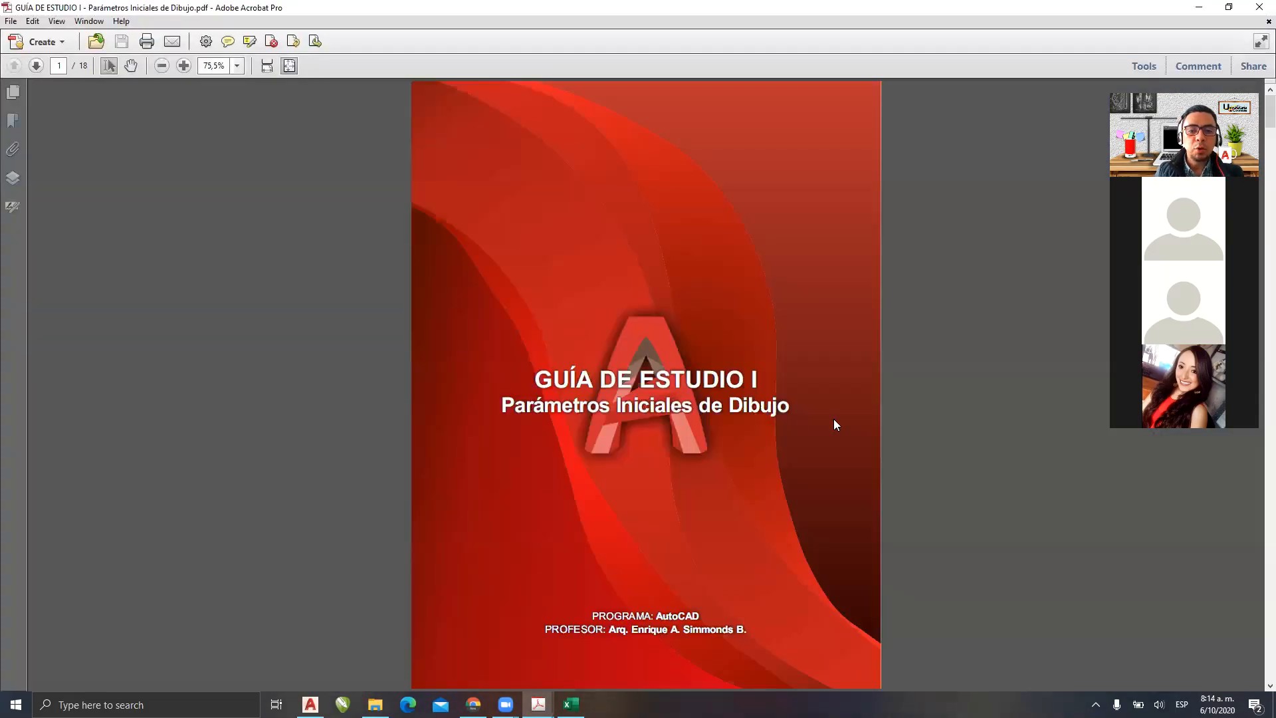
{"action": "scroll", "coordinate": [836, 424], "scroll_direction": "down", "scroll_amount": 1}
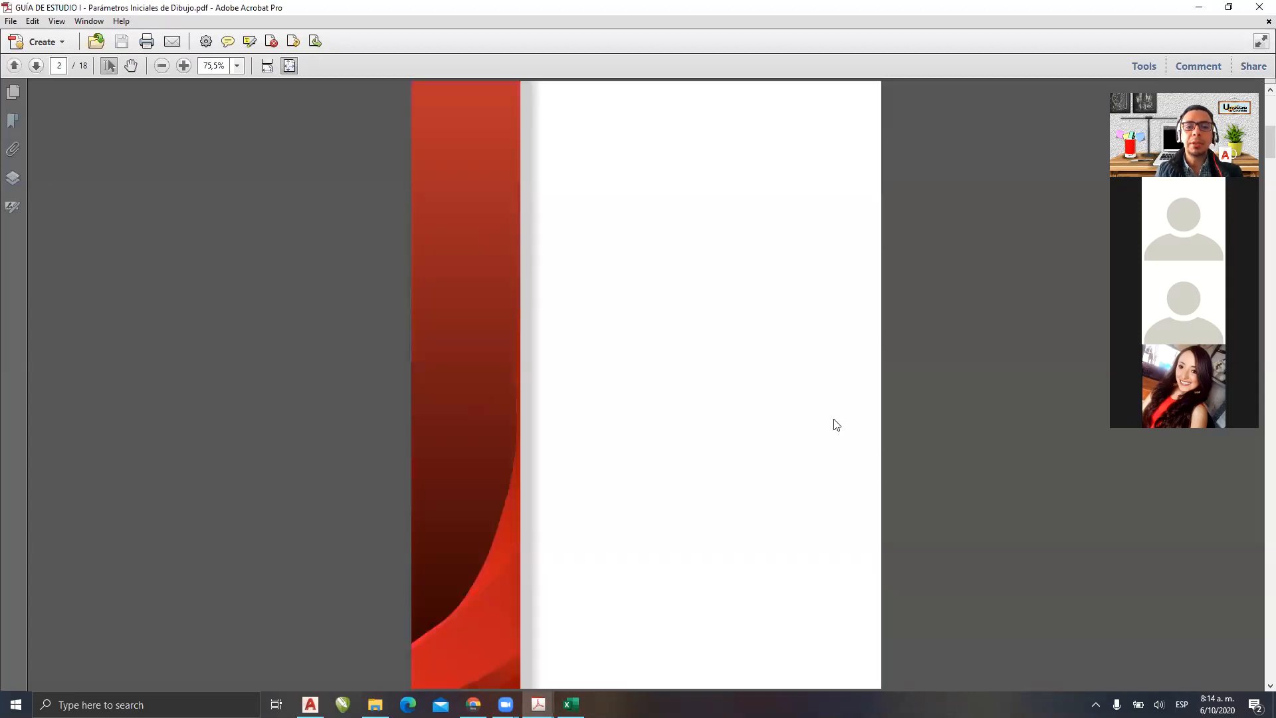
{"action": "scroll", "coordinate": [835, 424], "scroll_direction": "down", "scroll_amount": 3}
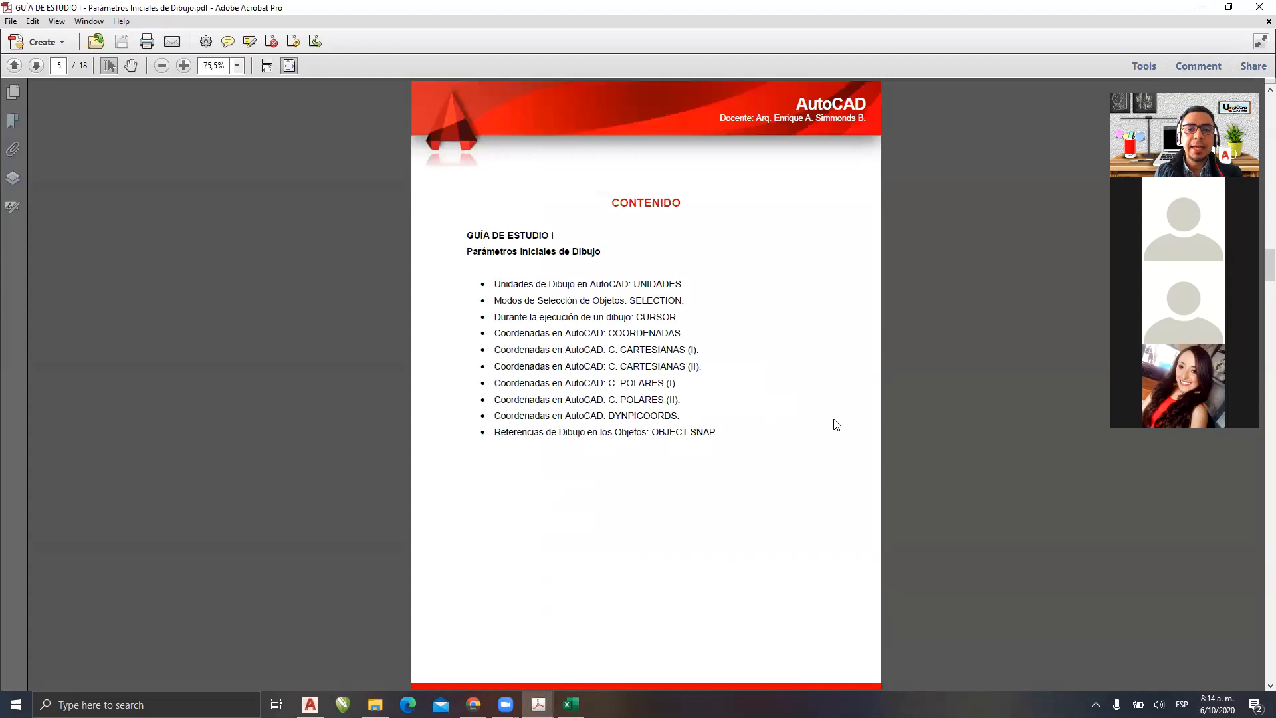
{"action": "scroll", "coordinate": [835, 424], "scroll_direction": "down", "scroll_amount": 2}
{"action": "scroll", "coordinate": [836, 424], "scroll_direction": "up", "scroll_amount": 1}
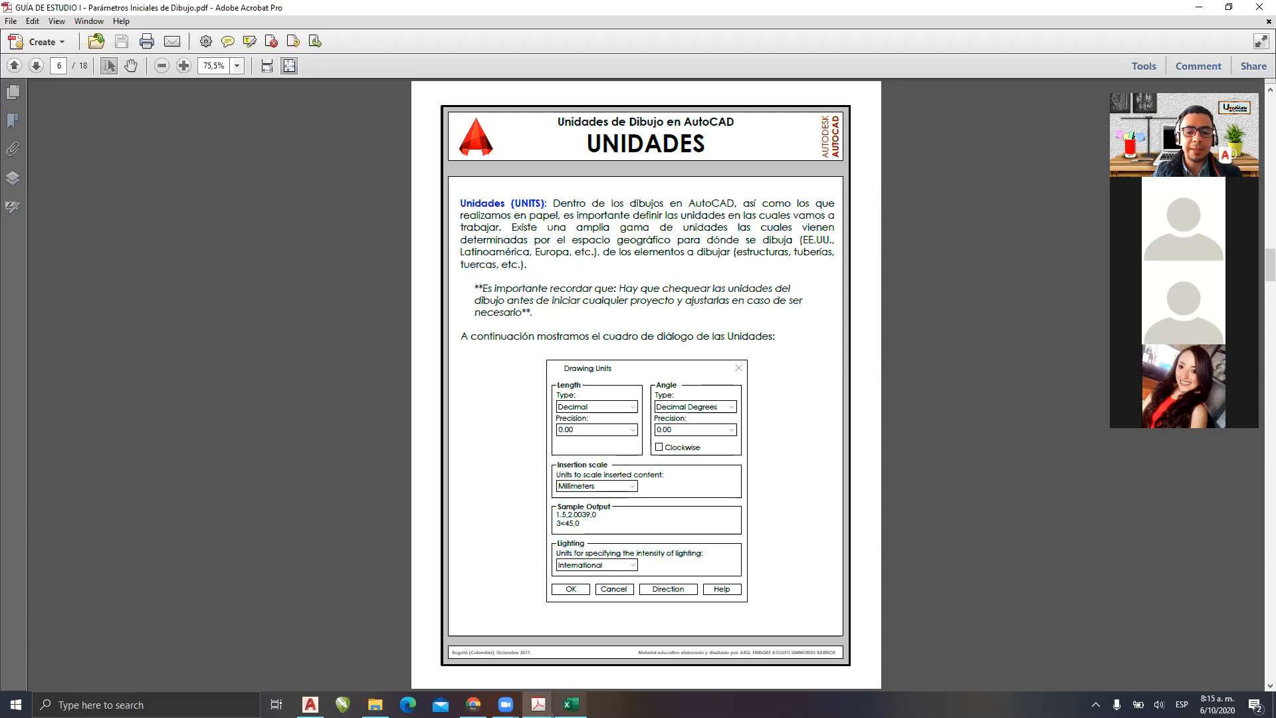
- Examine the Drawing Units dialog illustration on the UNIDADES page at 125% magnification
{"action": "mouse_move", "coordinate": [570, 704]}
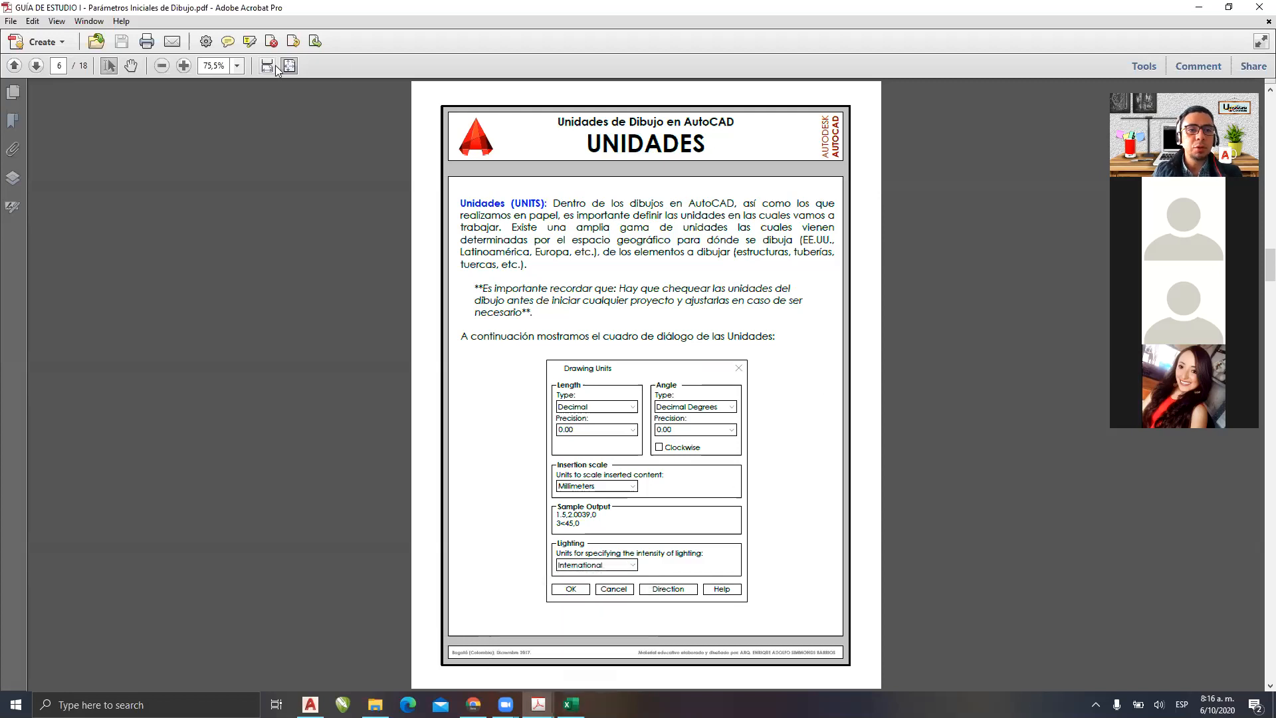
{"action": "scroll", "coordinate": [588, 232], "scroll_direction": "up", "scroll_amount": 3, "text": "ctrl"}
{"action": "scroll", "coordinate": [588, 233], "scroll_direction": "down", "scroll_amount": 7}
{"action": "scroll", "coordinate": [588, 233], "scroll_direction": "down", "scroll_amount": 5}
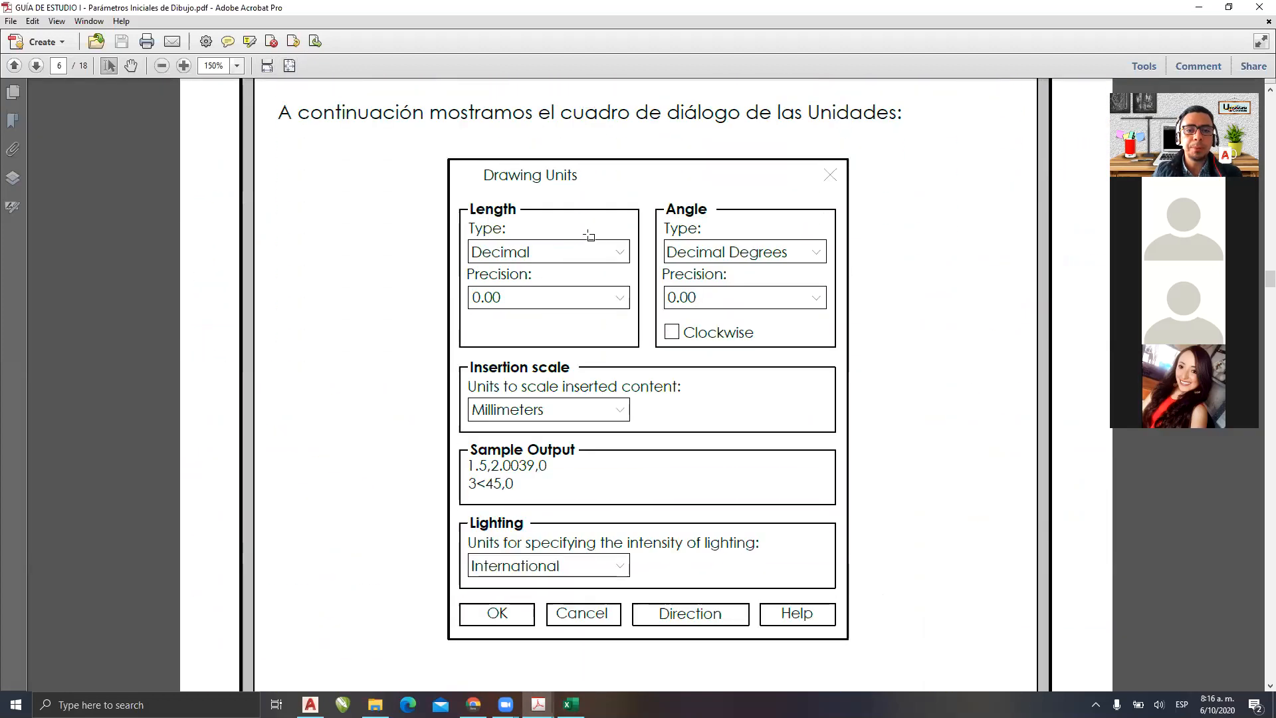
{"action": "scroll", "coordinate": [589, 238], "scroll_direction": "down", "scroll_amount": 1, "text": "ctrl"}
{"action": "scroll", "coordinate": [588, 236], "scroll_direction": "up", "scroll_amount": 1}
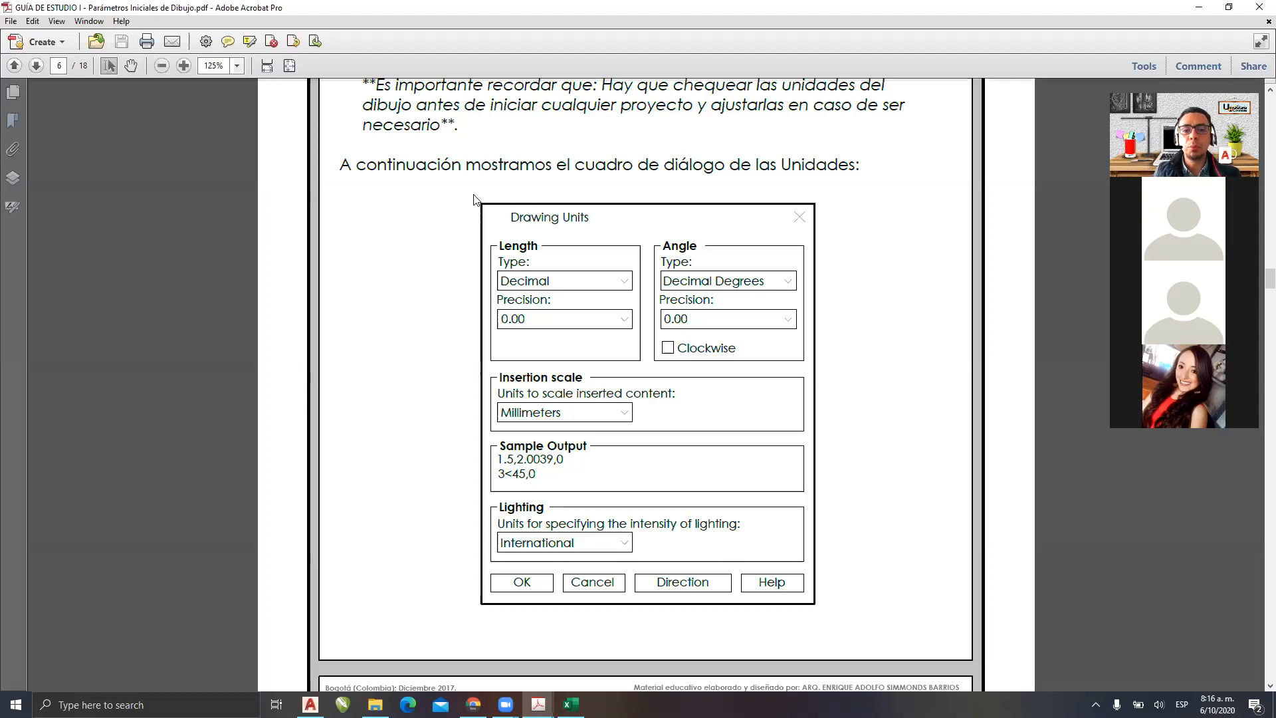
- Switch to AutoCAD and set Drawing1 to the Top view, with the origin toward the lower left of the drawing area
{"action": "mouse_move", "coordinate": [473, 704]}
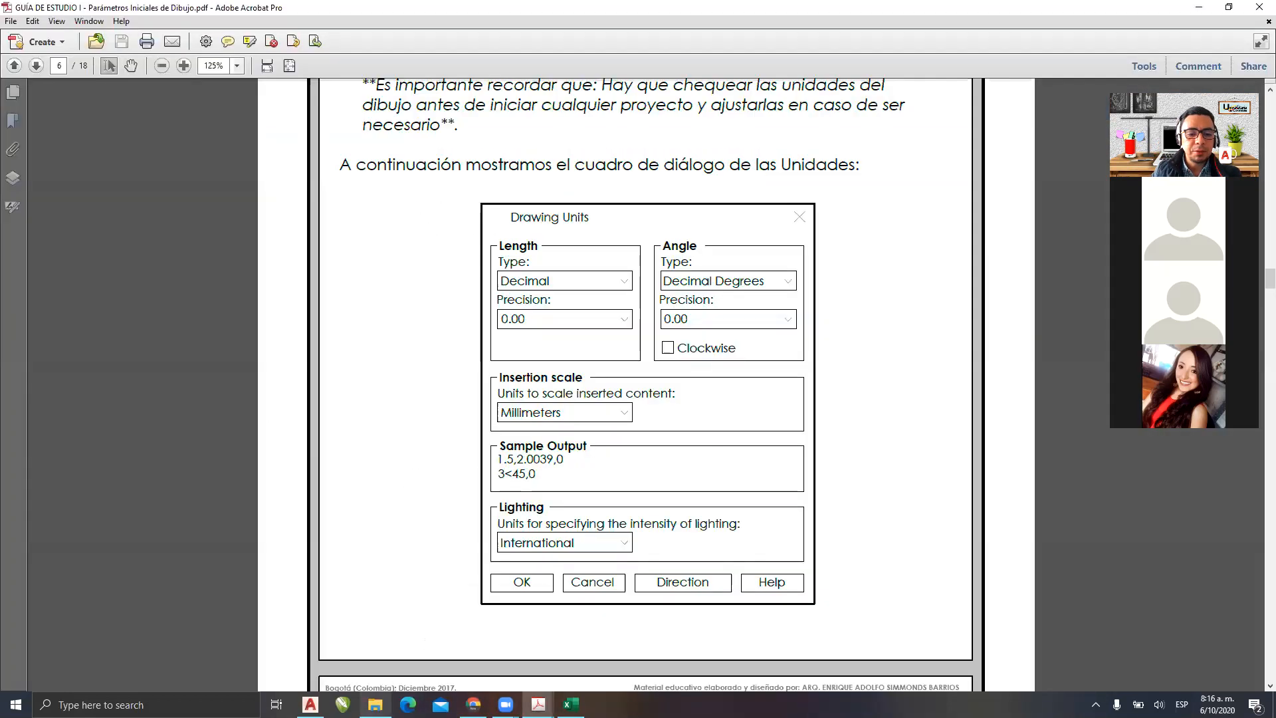
{"action": "left_click", "coordinate": [310, 704]}
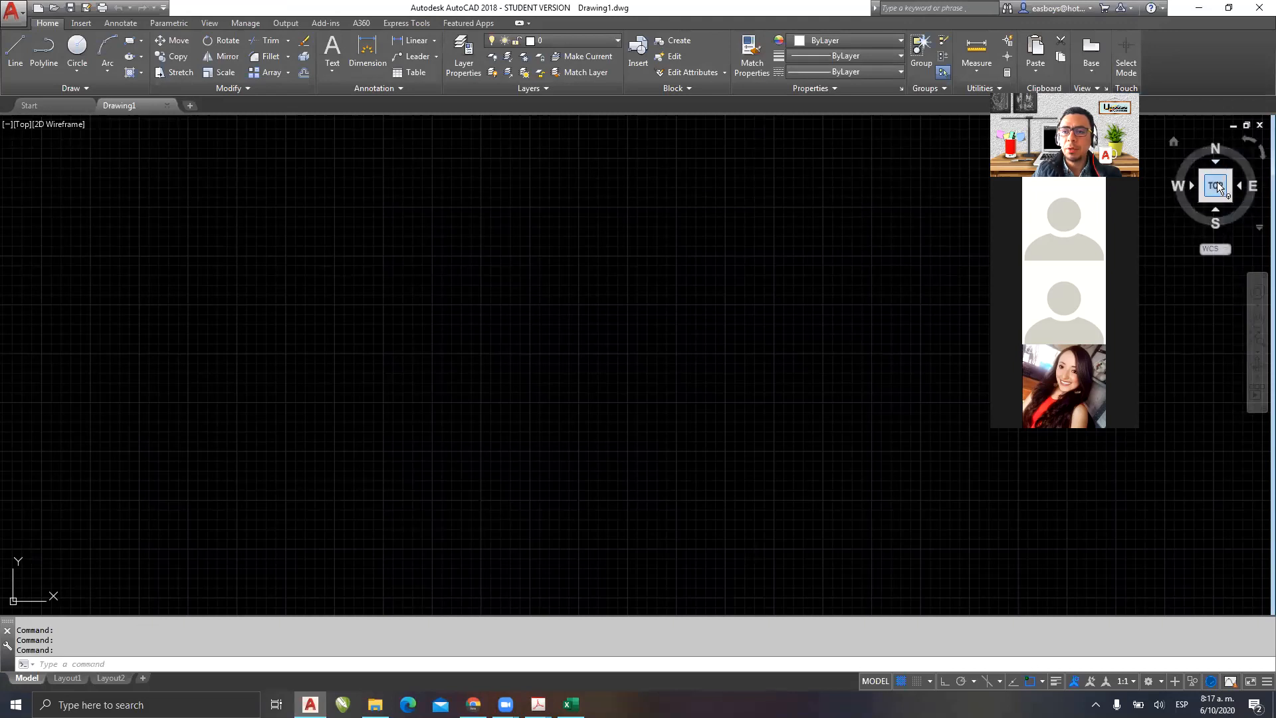
{"action": "left_click", "coordinate": [1218, 185]}
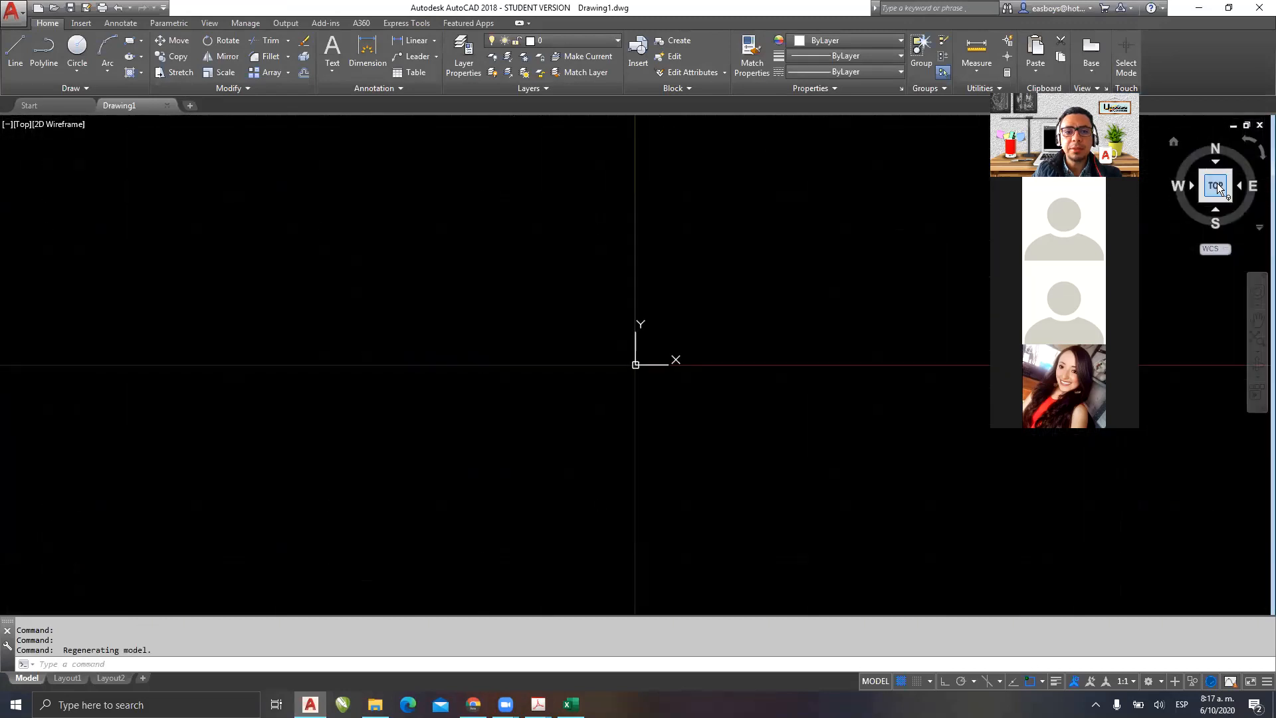
{"action": "middle_click_drag", "start_coordinate": [820, 286], "coordinate": [769, 308]}
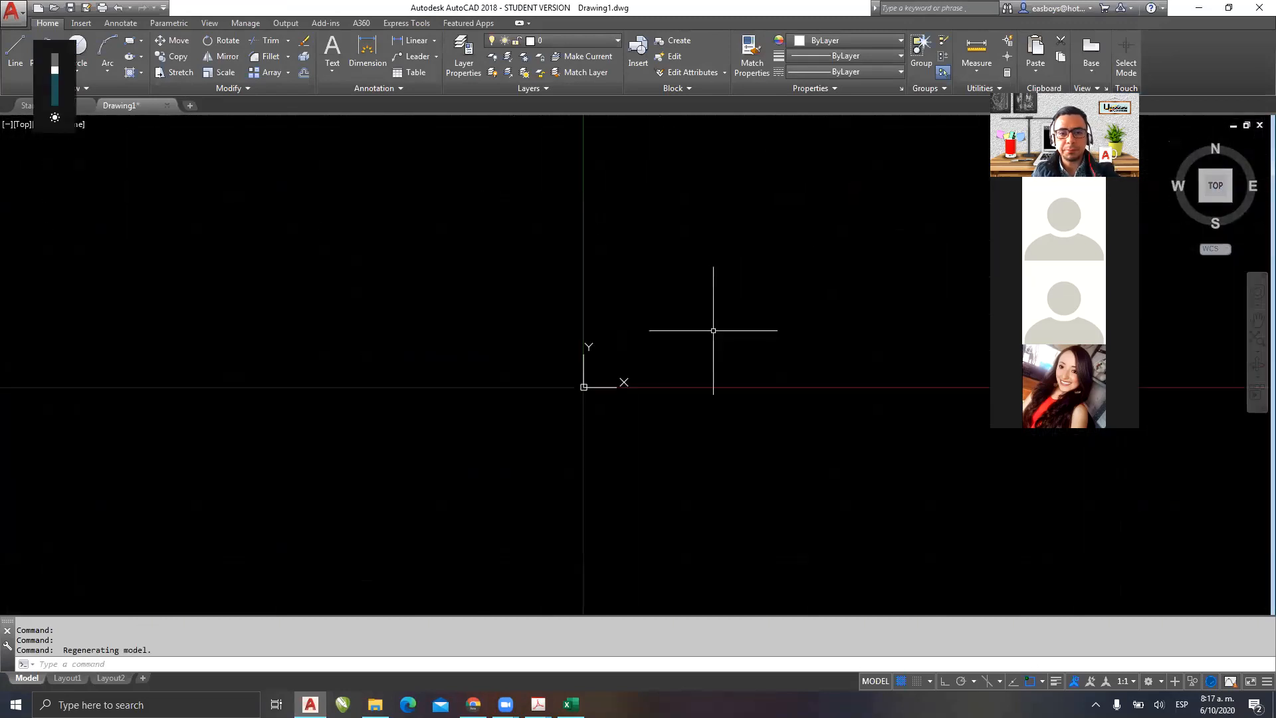
{"action": "middle_click_drag", "start_coordinate": [650, 341], "coordinate": [315, 413]}
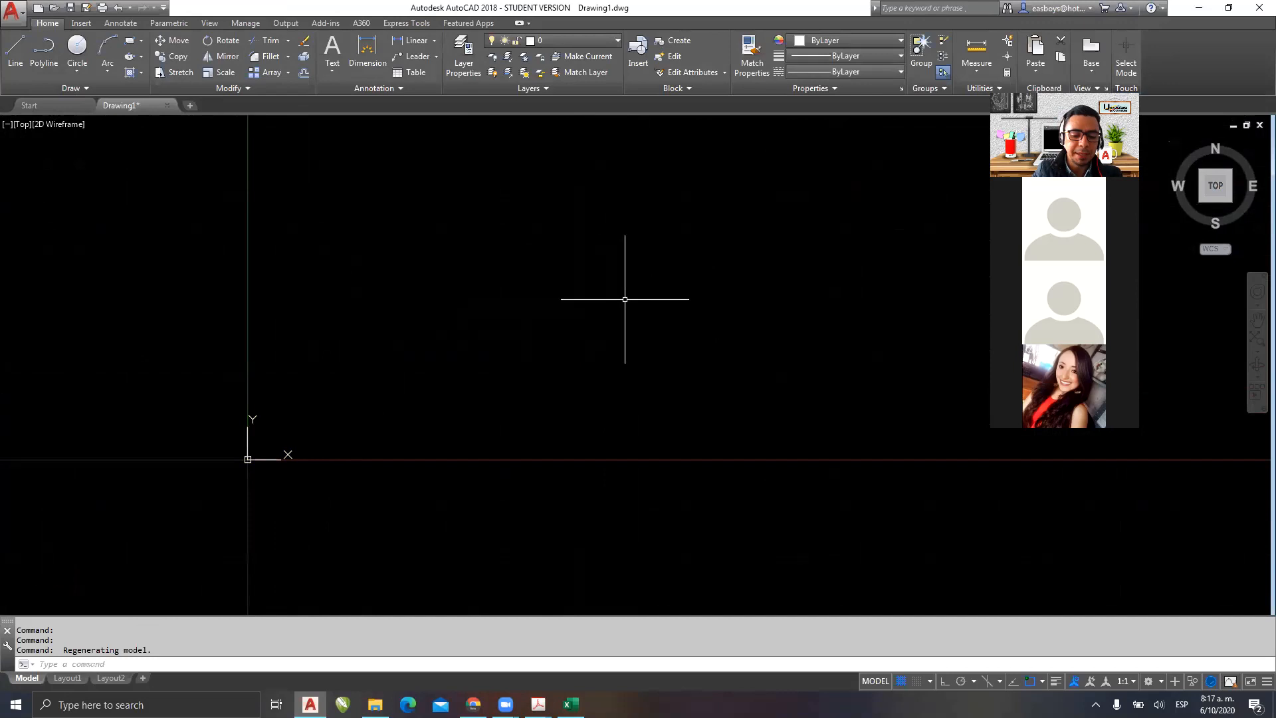
- Open the drawing units settings with UNITS and set the length type to Decimal with a precision of 0.00
{"action": "type", "text": "units"}
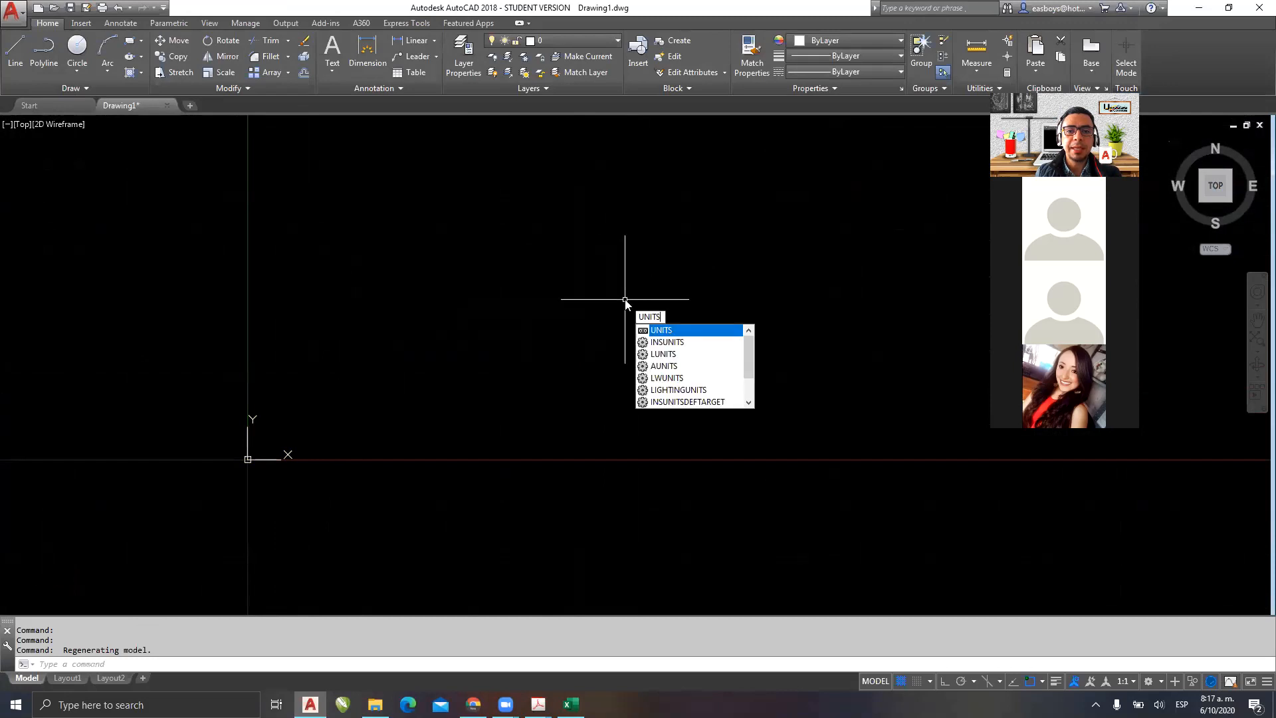
{"action": "left_click", "coordinate": [666, 331]}
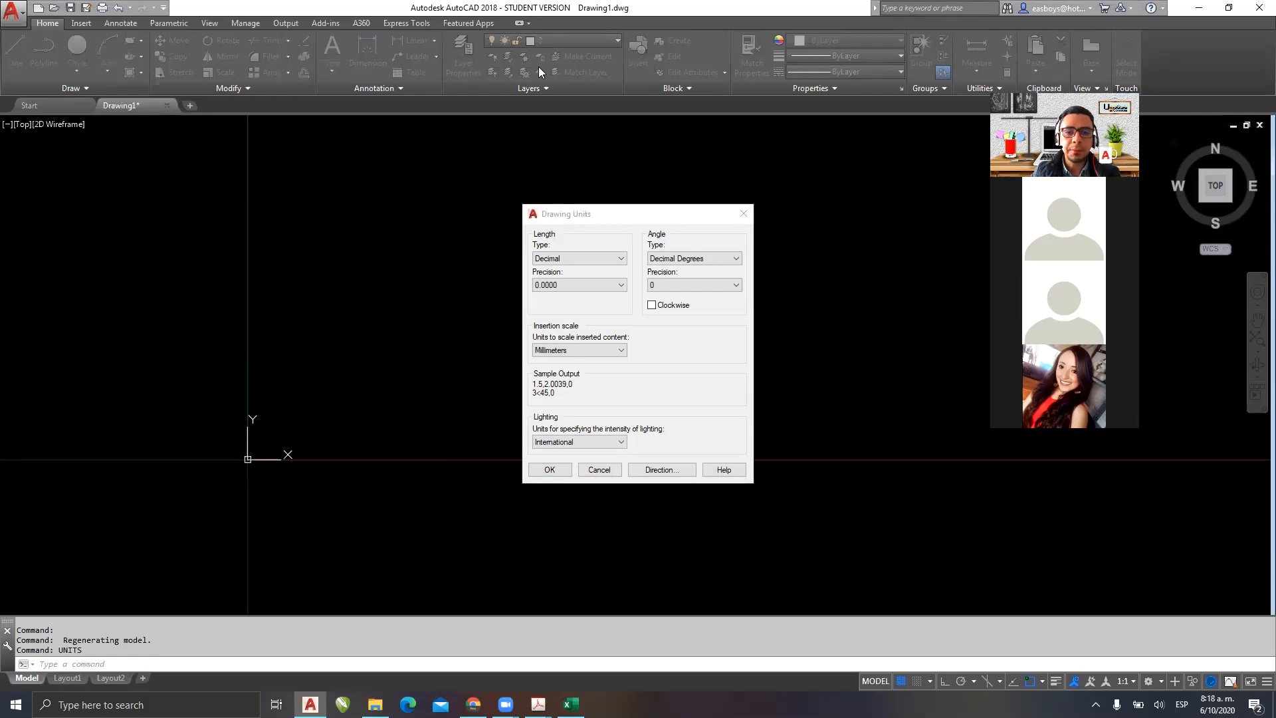
{"action": "left_click", "coordinate": [558, 260]}
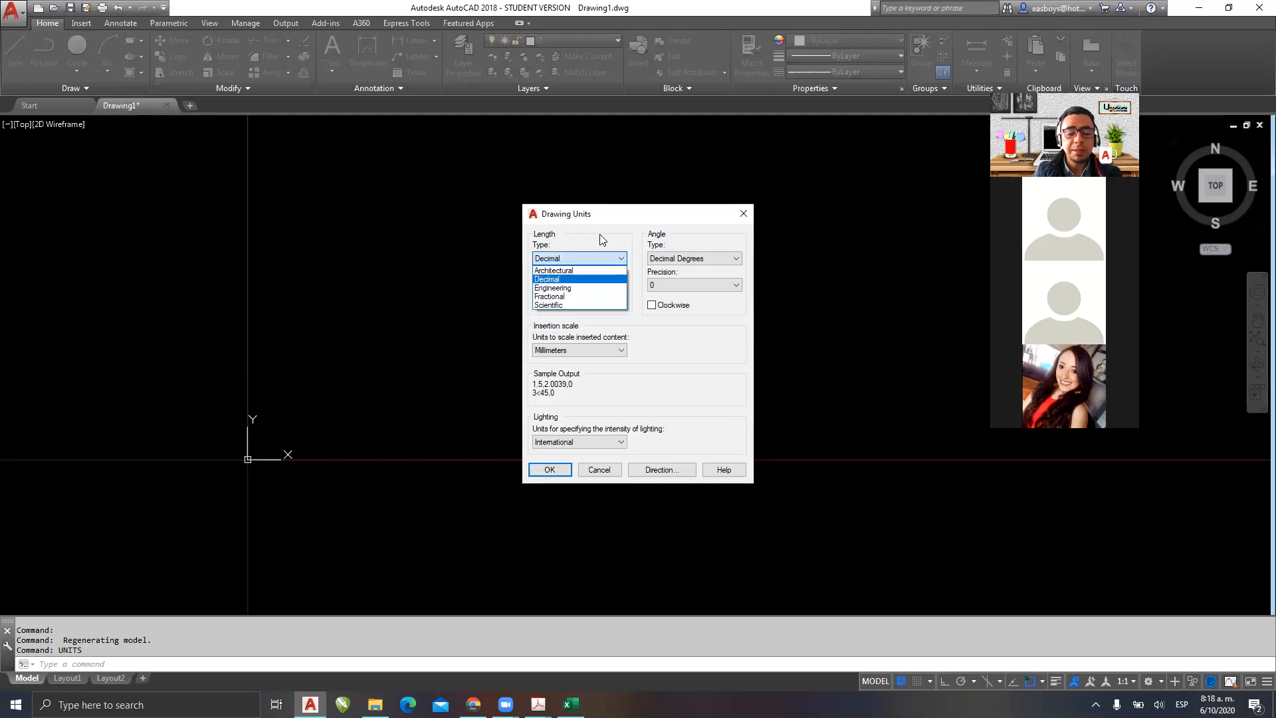
{"action": "left_click", "coordinate": [573, 280]}
{"action": "left_click", "coordinate": [583, 284]}
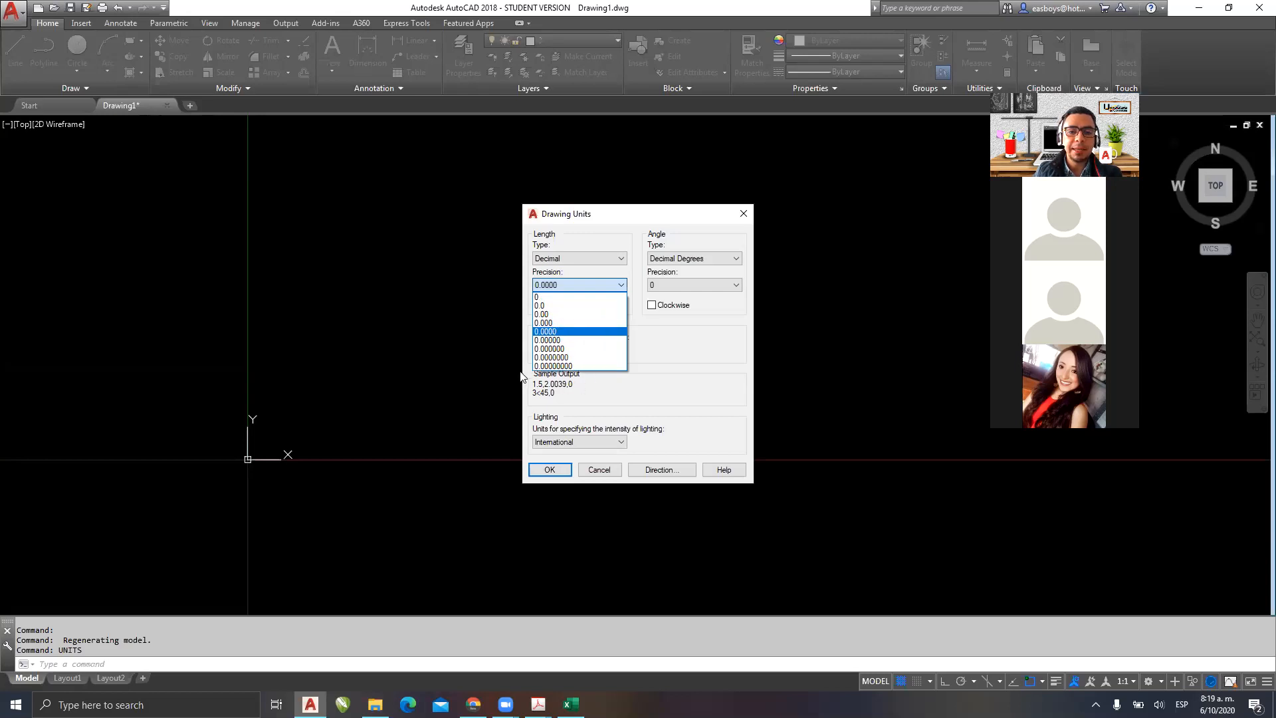
{"action": "left_click", "coordinate": [562, 315]}
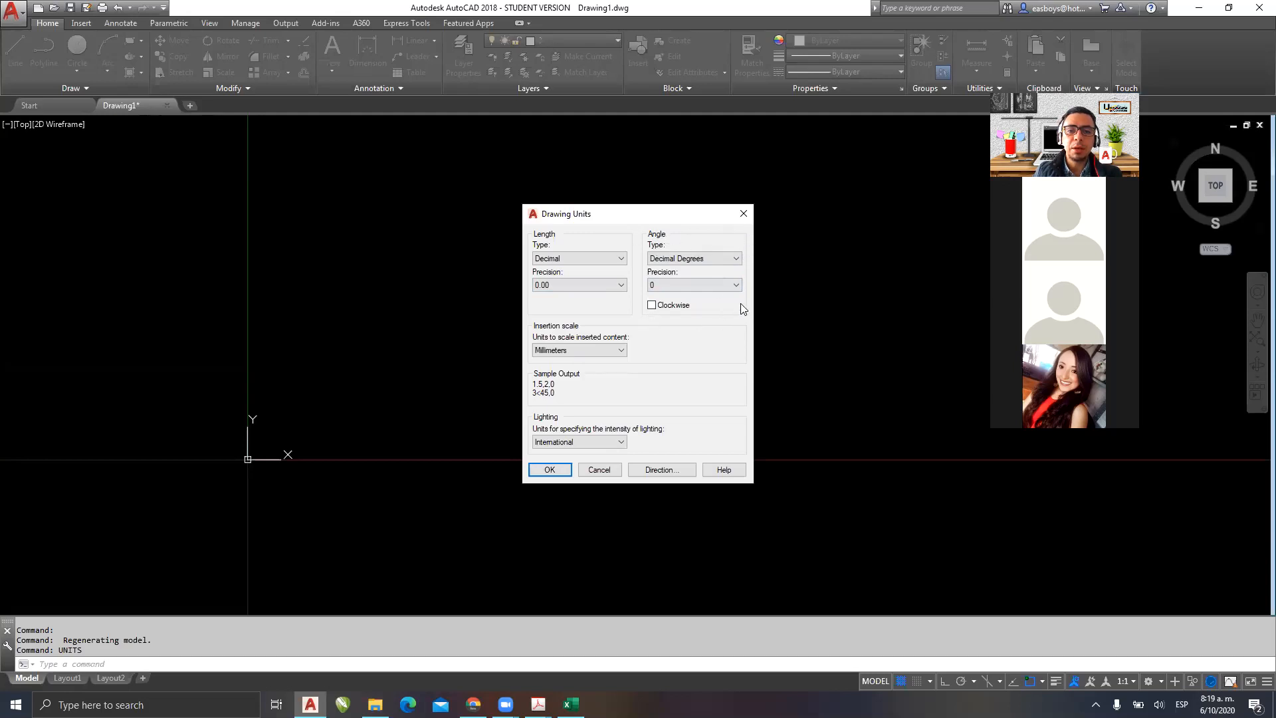
- Set the angle type to Decimal Degrees with a precision of 0.00
{"action": "left_click", "coordinate": [724, 259]}
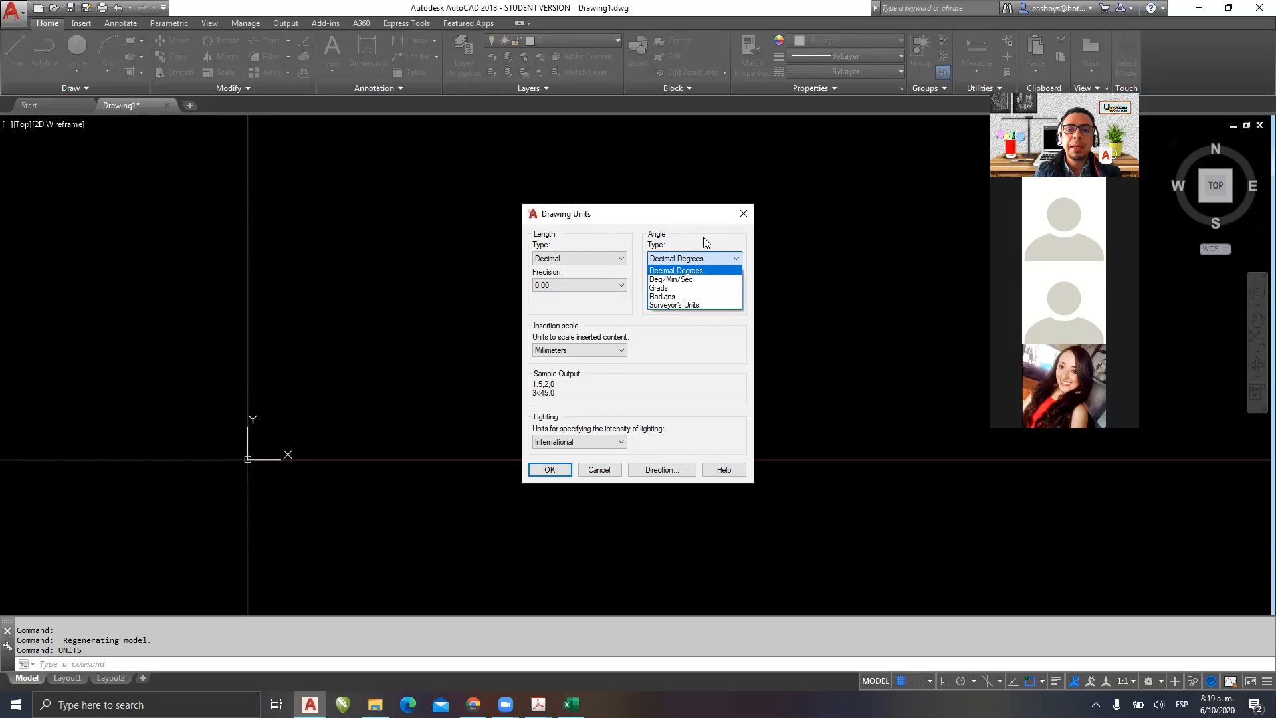
{"action": "left_click", "coordinate": [706, 271]}
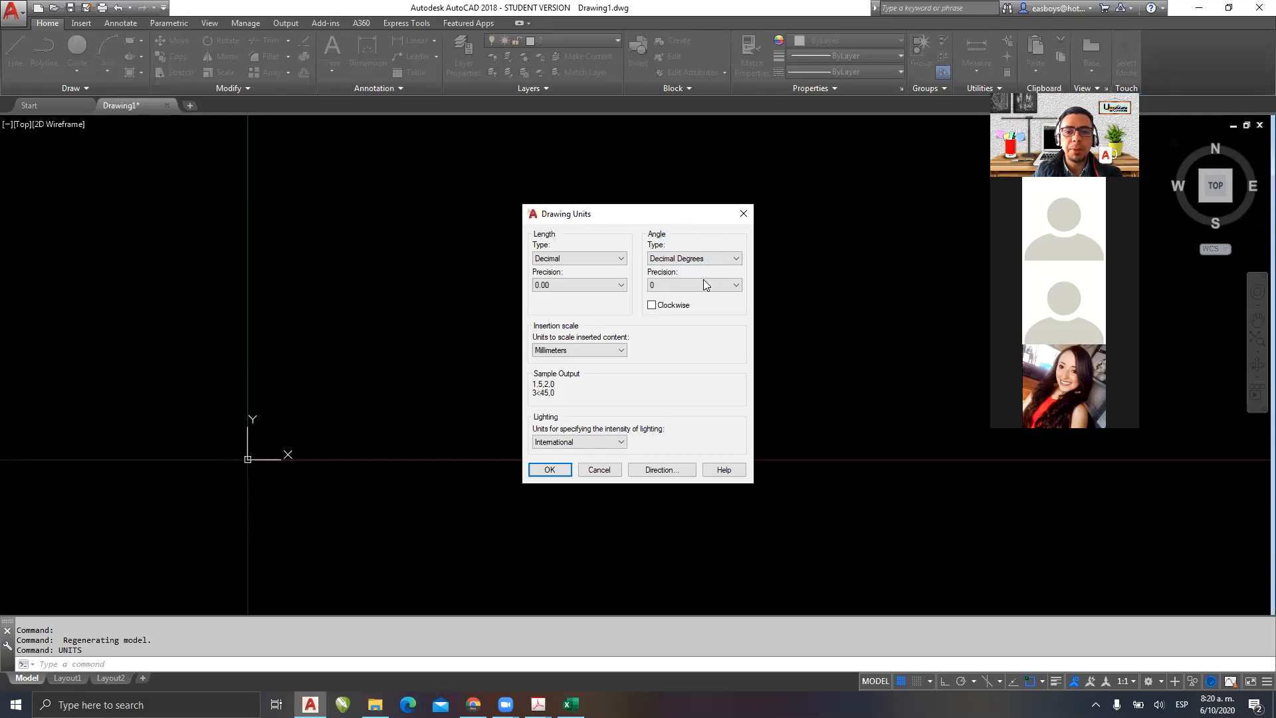
{"action": "left_click", "coordinate": [672, 284]}
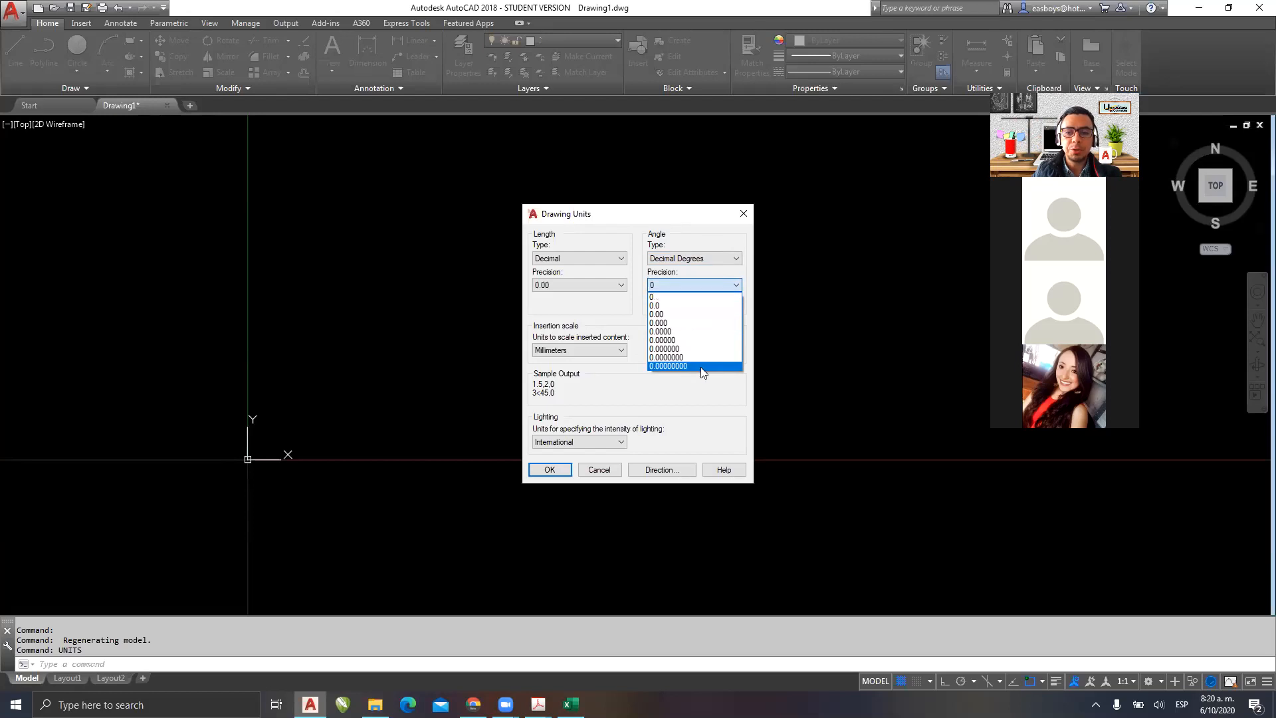
{"action": "left_click", "coordinate": [679, 314]}
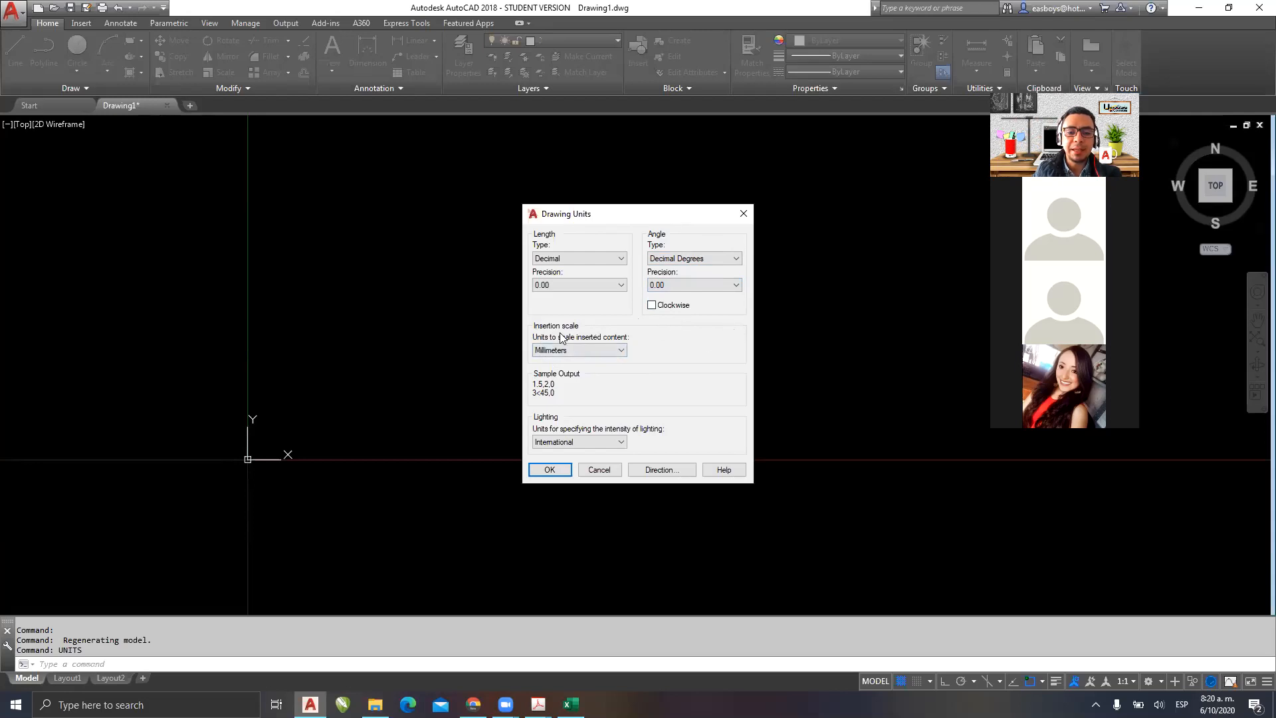
- Choose Millimeters as the insertion scale units and apply the drawing units settings
{"action": "left_click", "coordinate": [575, 350]}
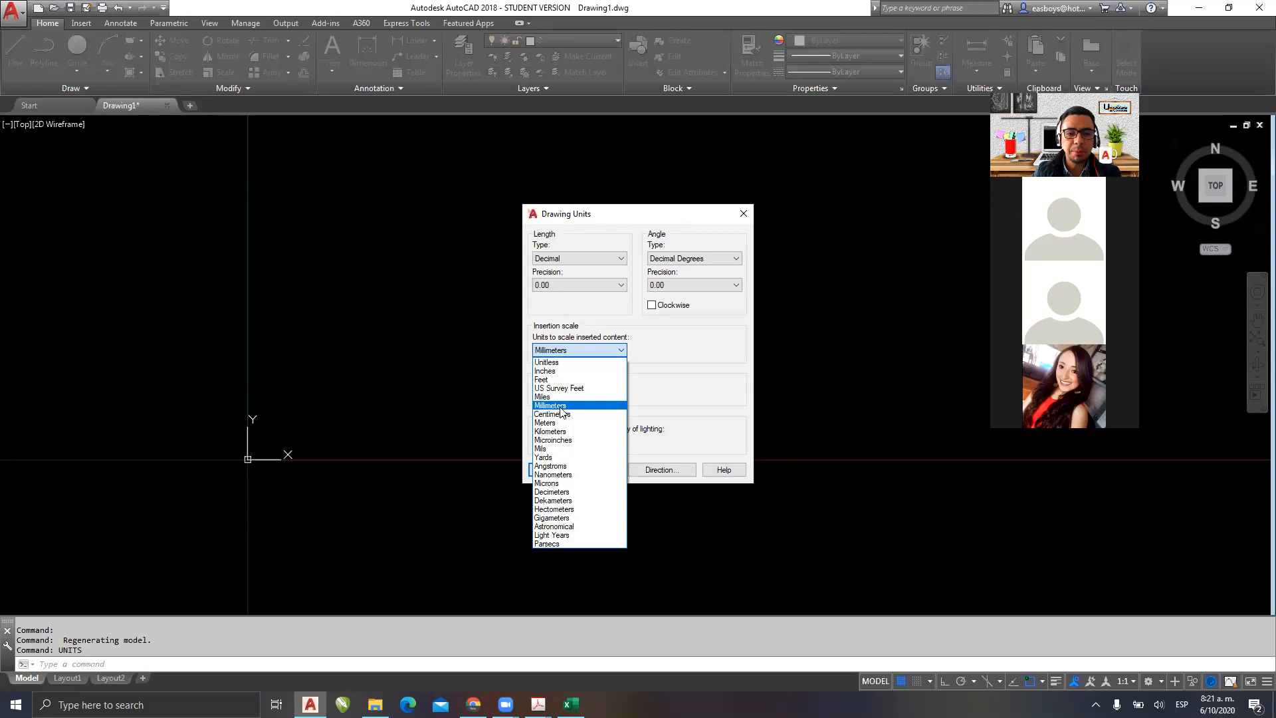
{"action": "left_click", "coordinate": [549, 406]}
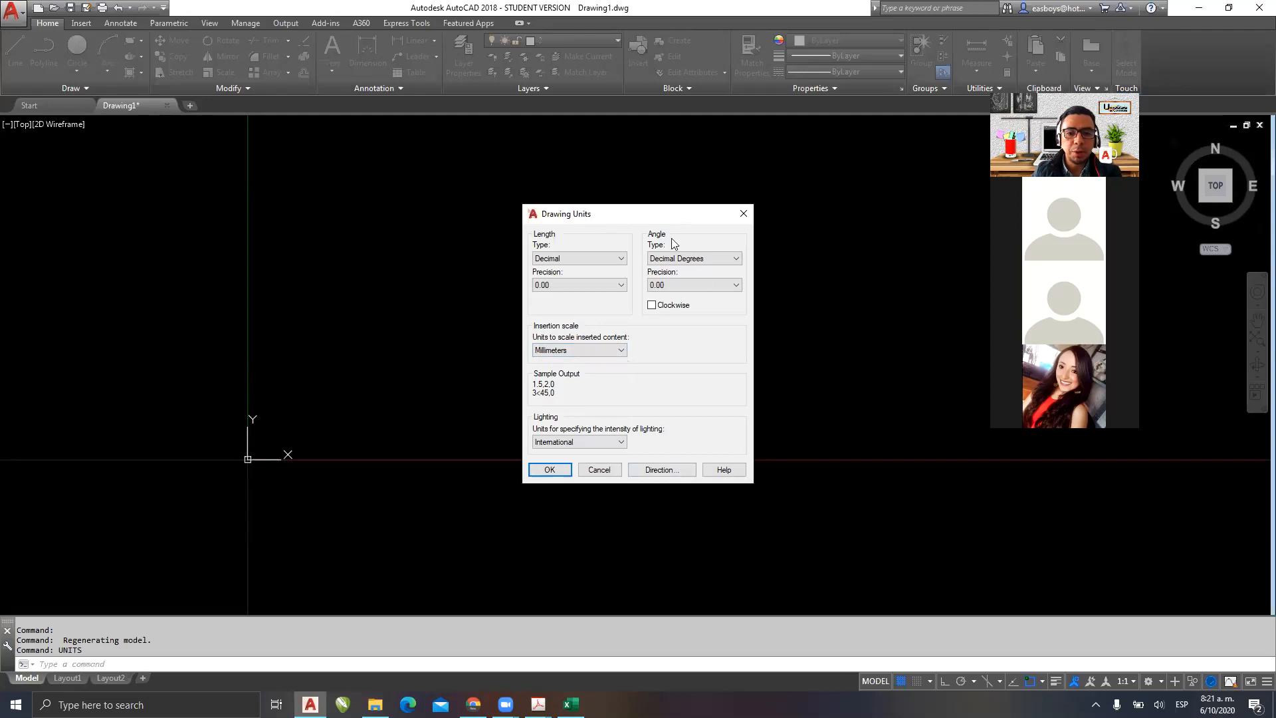
{"action": "left_click", "coordinate": [550, 470]}
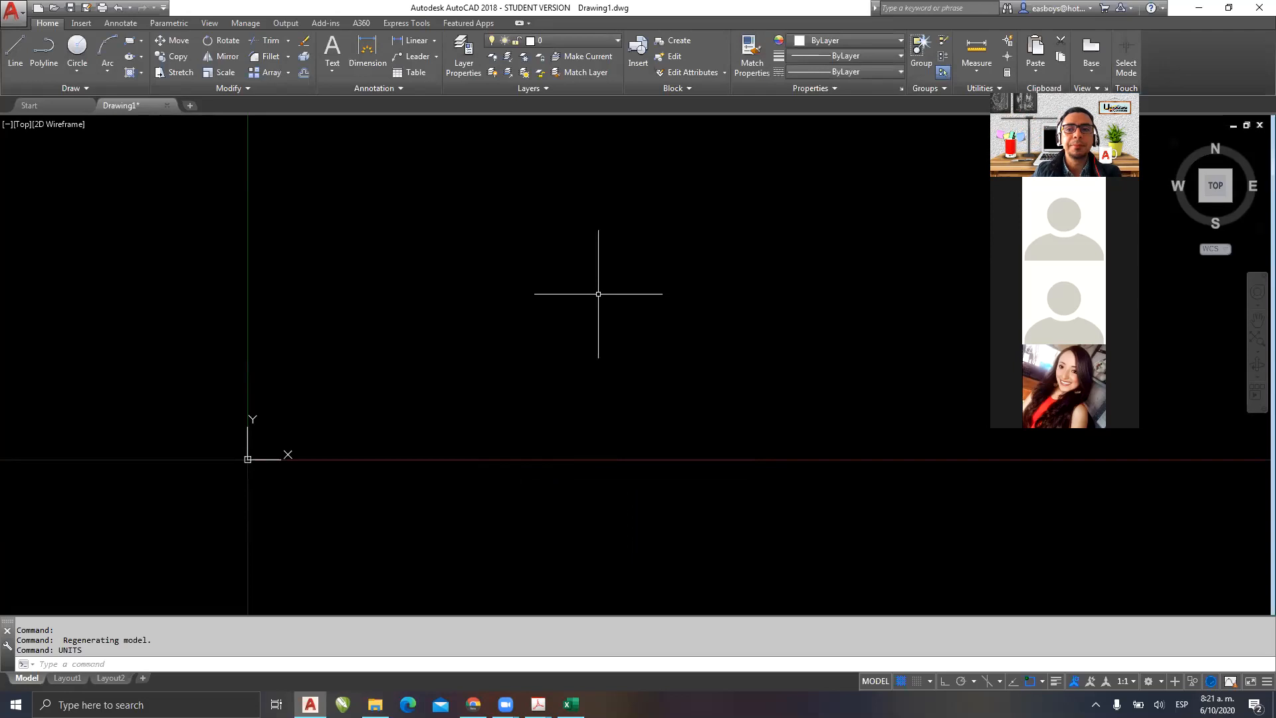
- Return to the "Parámetros Iniciales de Dibujo" guide in Acrobat, fit the whole page and read the SELECTION page, page 7
{"action": "mouse_move", "coordinate": [538, 704]}
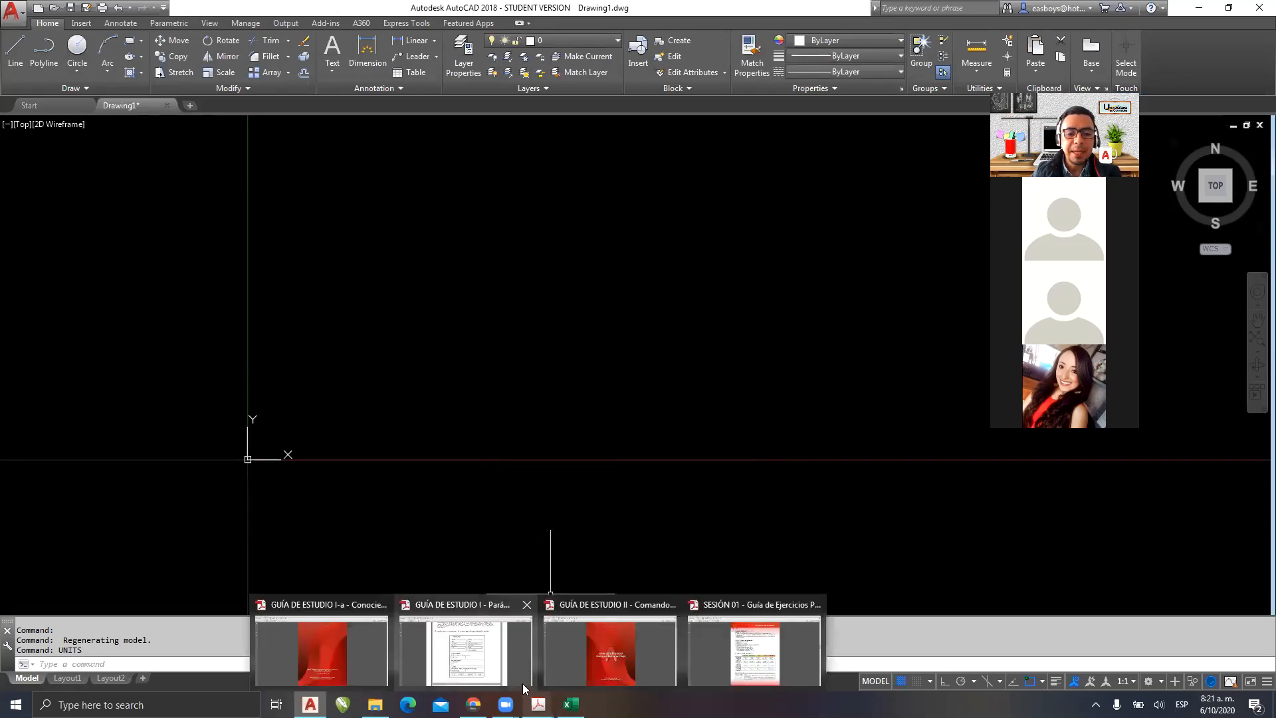
{"action": "left_click", "coordinate": [473, 671]}
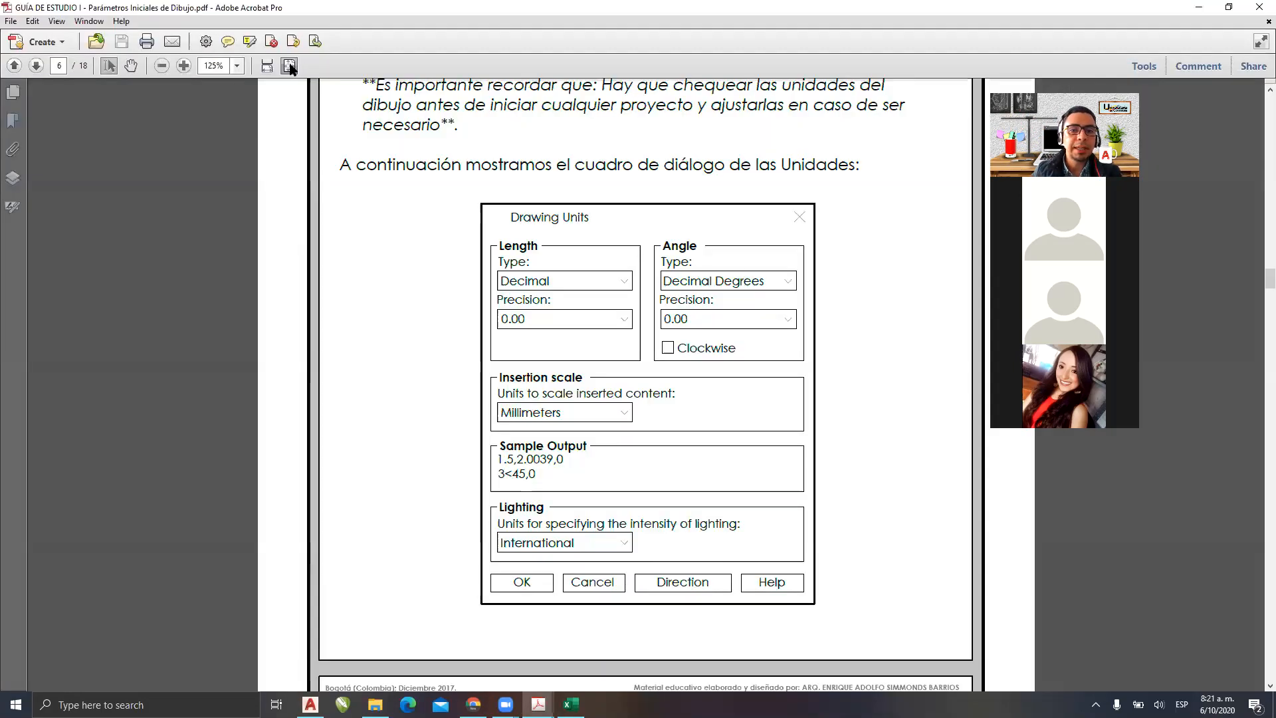
{"action": "left_click", "coordinate": [290, 65]}
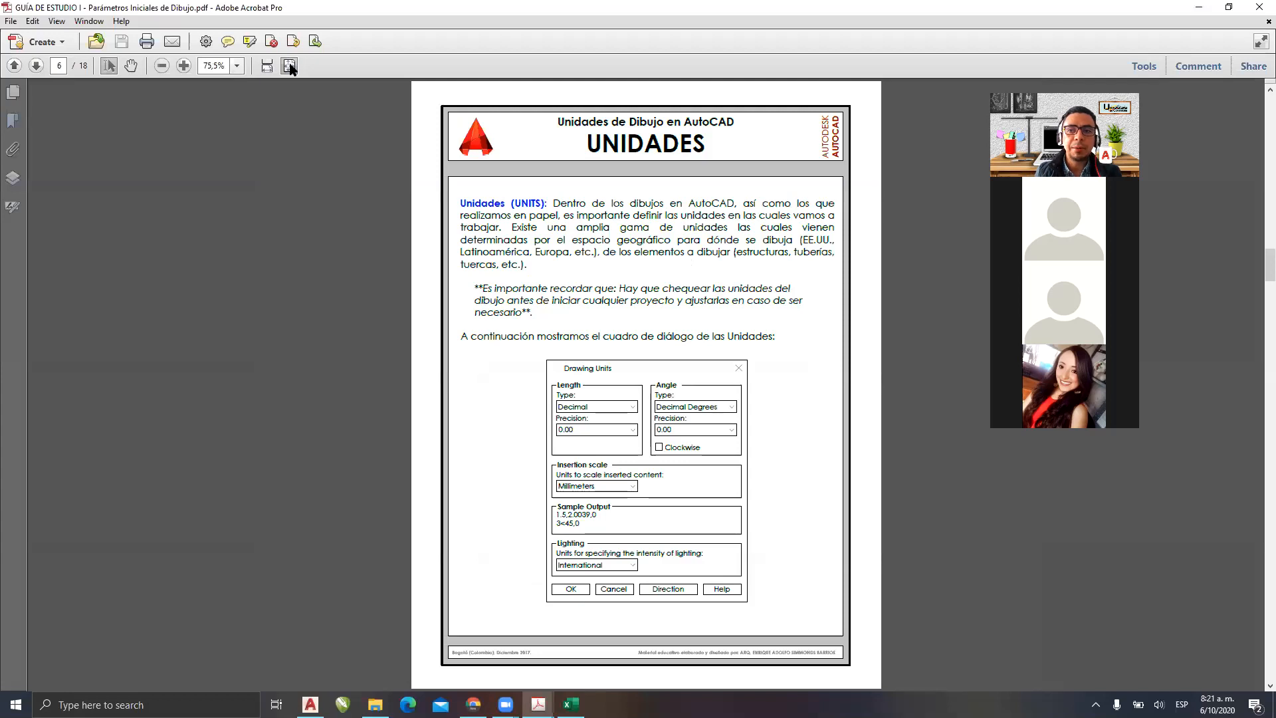
{"action": "key", "text": "Page_Down"}
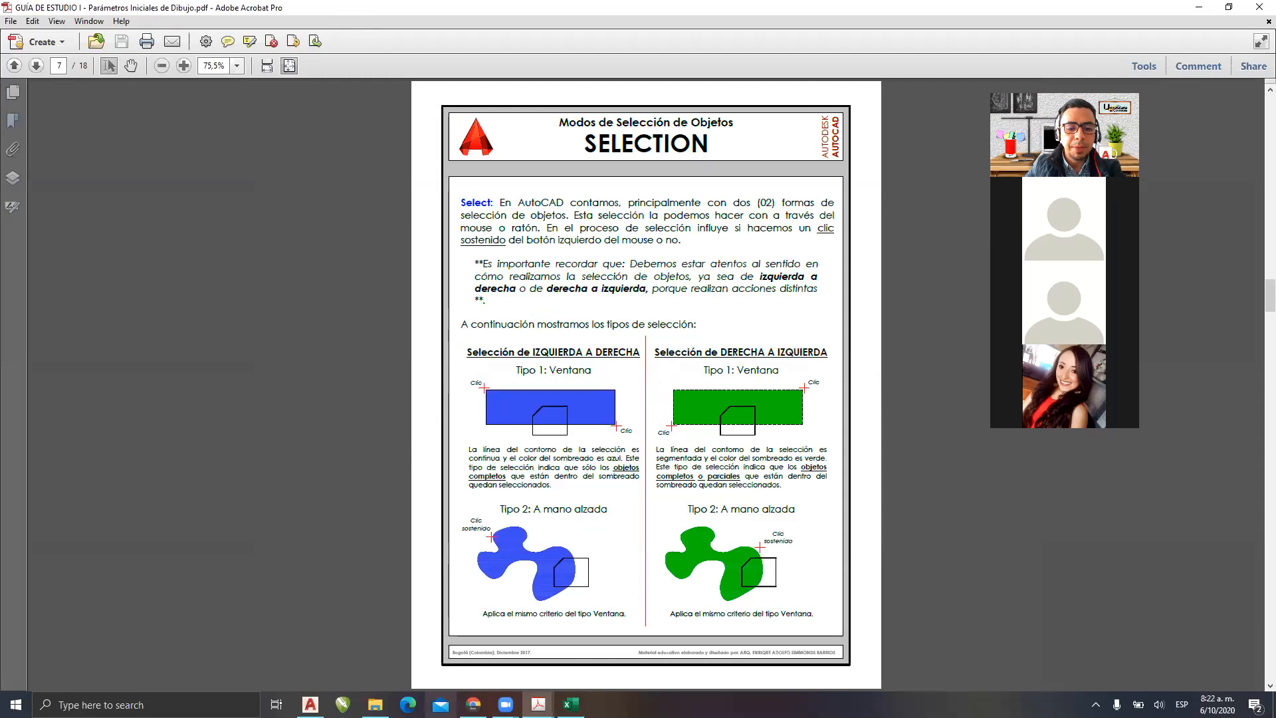
- Switch to AutoCAD and draw a closed, slanted four-sided figure with LINE, just beside the origin
{"action": "left_click", "coordinate": [363, 591]}
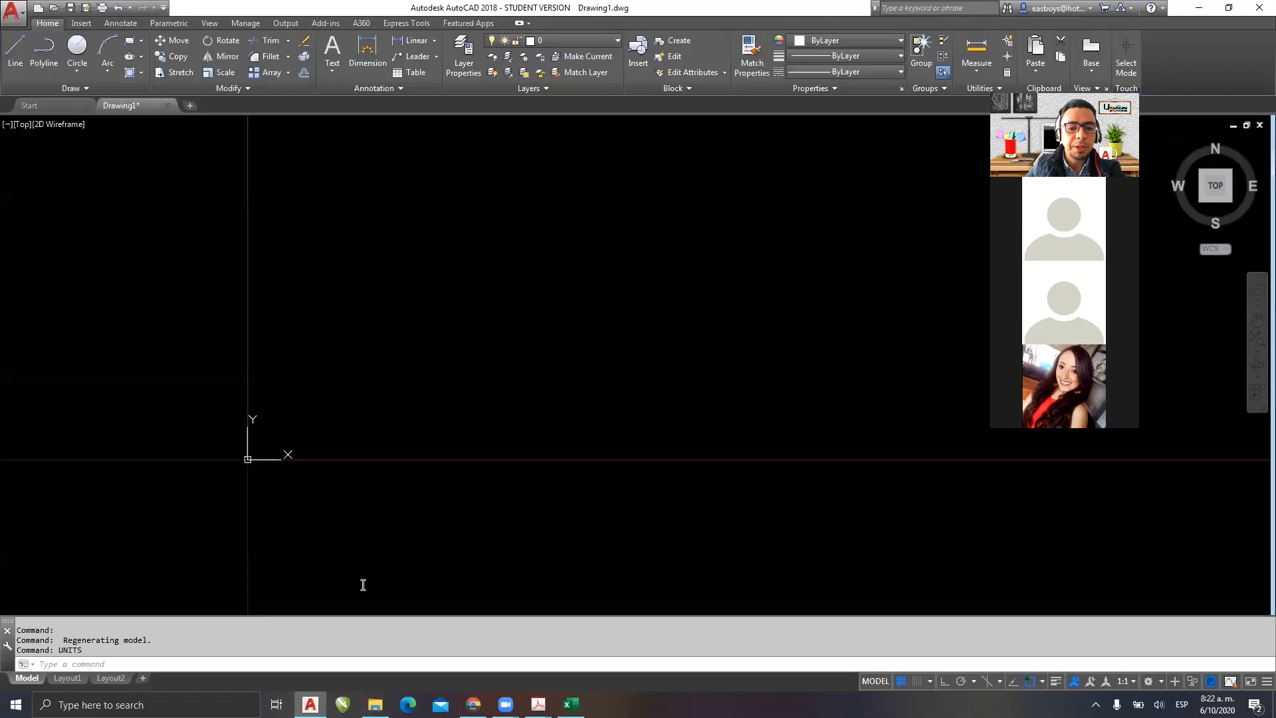
{"action": "type", "text": "l"}
{"action": "key", "text": "Return"}
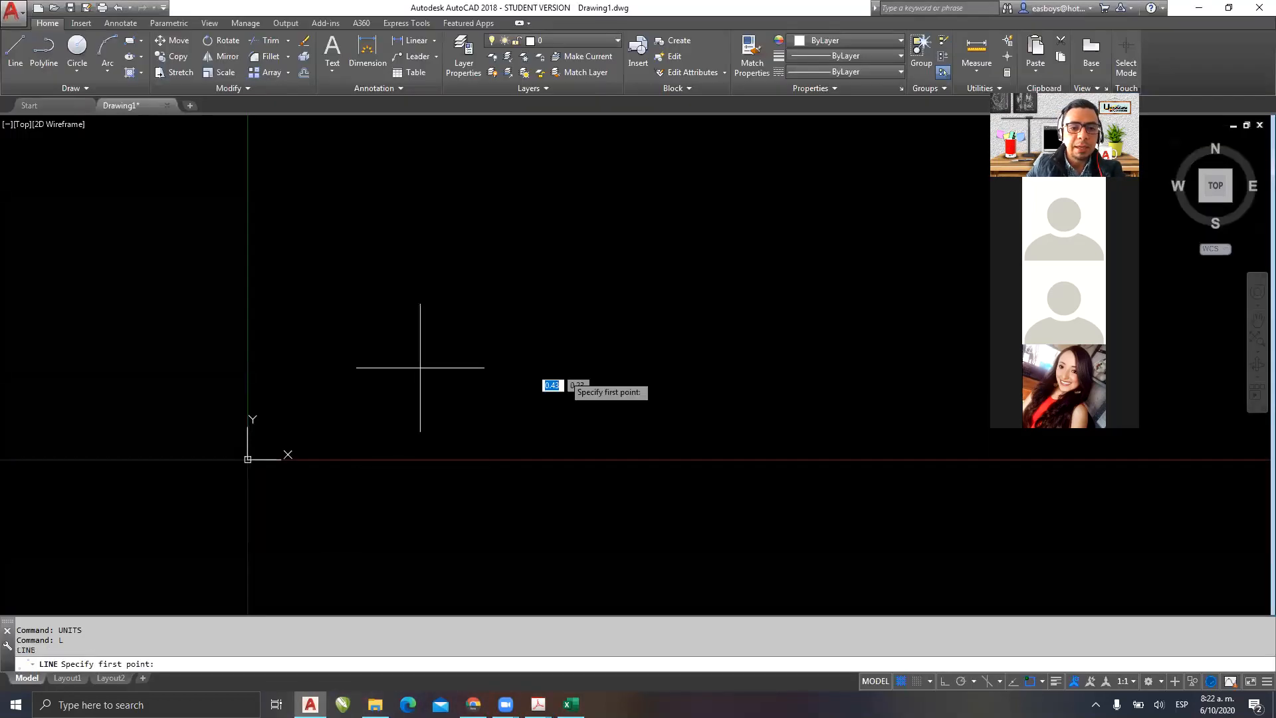
{"action": "left_click", "coordinate": [472, 238]}
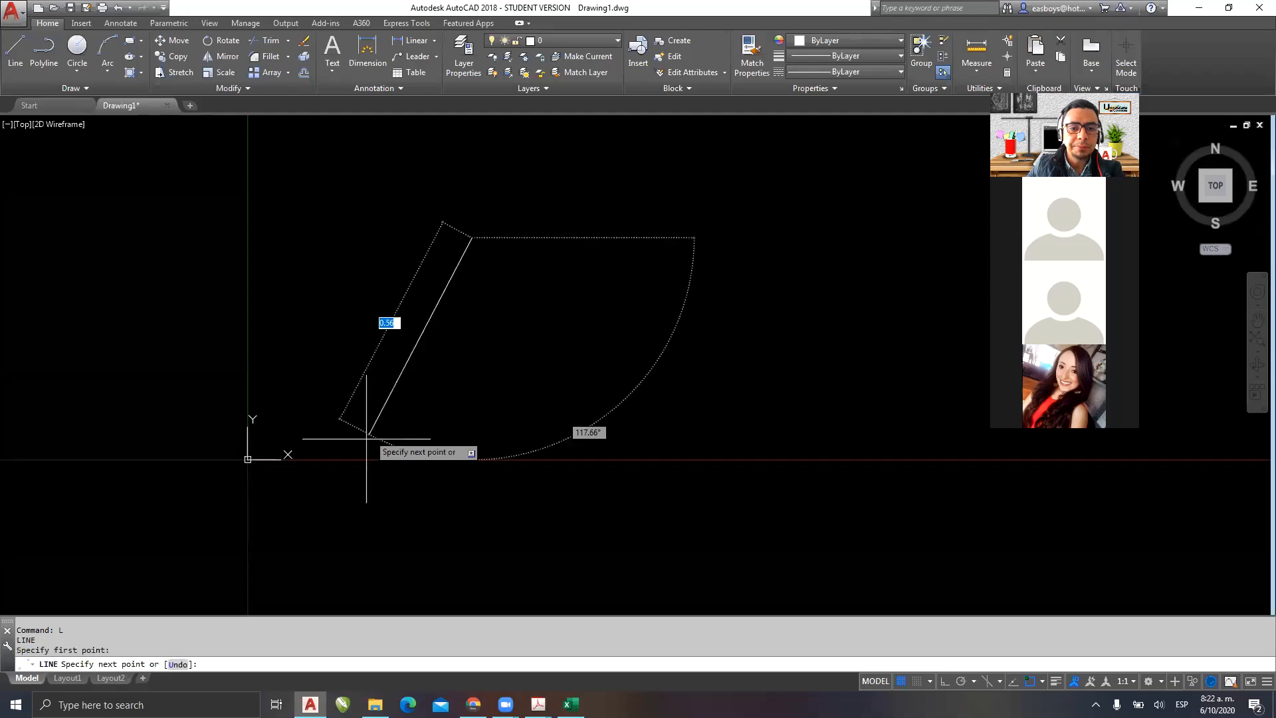
{"action": "left_click", "coordinate": [352, 468]}
{"action": "left_click", "coordinate": [751, 534]}
{"action": "left_click", "coordinate": [881, 299]}
{"action": "left_click", "coordinate": [472, 238]}
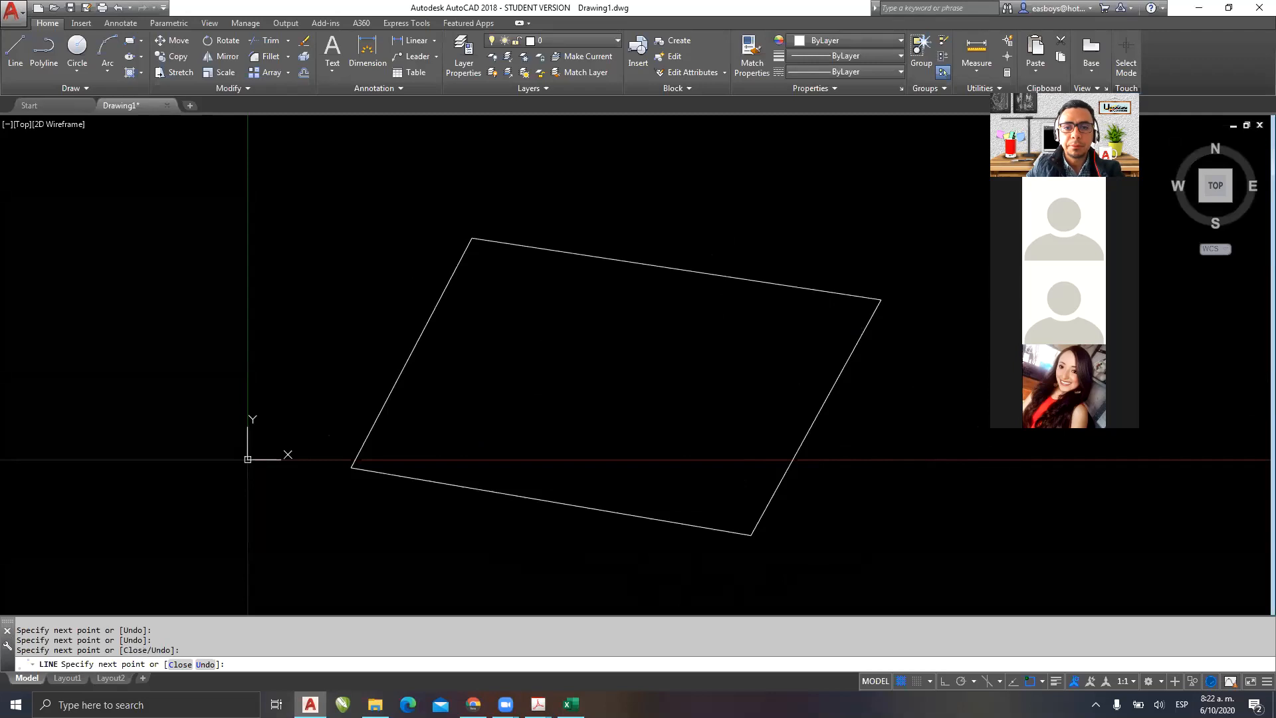
{"action": "type", "text": "c"}
{"action": "key", "text": "Return"}
{"action": "middle_click_drag", "start_coordinate": [469, 358], "coordinate": [362, 351]}
{"action": "scroll", "coordinate": [681, 396], "scroll_direction": "down", "scroll_amount": 2}
{"action": "middle_click_drag", "start_coordinate": [681, 396], "coordinate": [686, 414]}
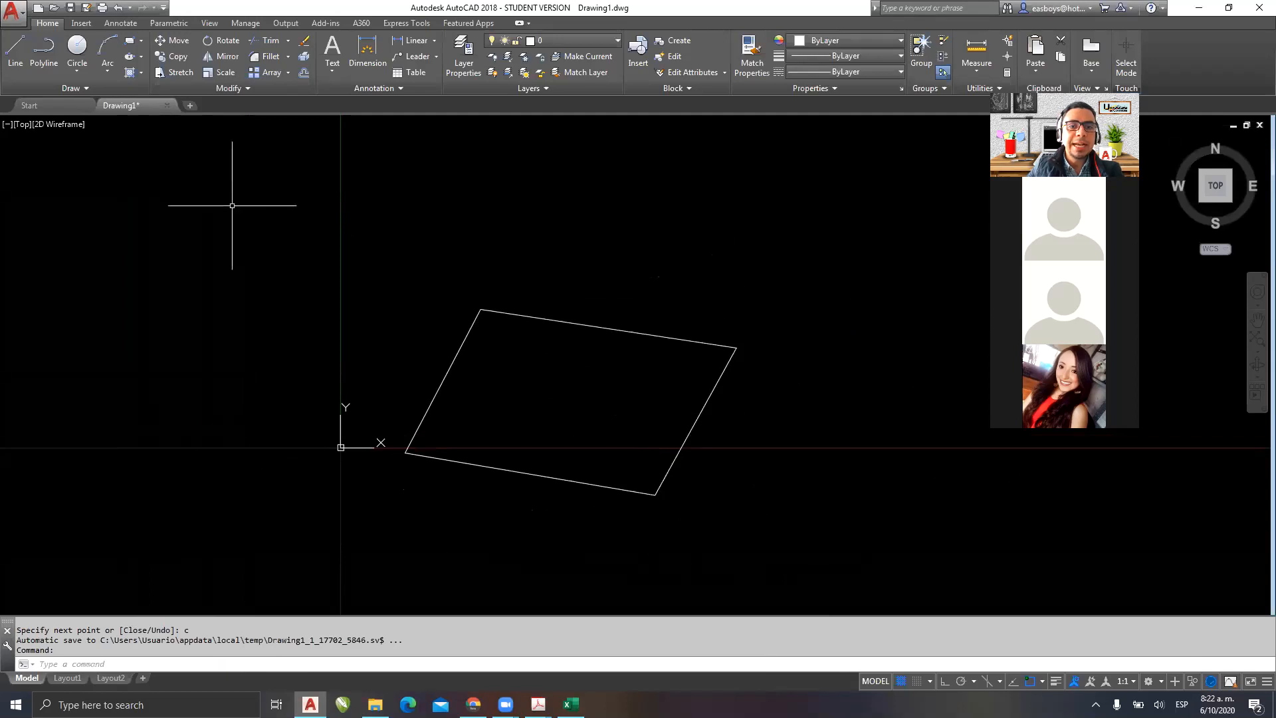
- Preview a left-to-right window and a right-to-left crossing selection around the whole four-sided figure, cancelling each one
{"action": "left_click", "coordinate": [180, 166]}
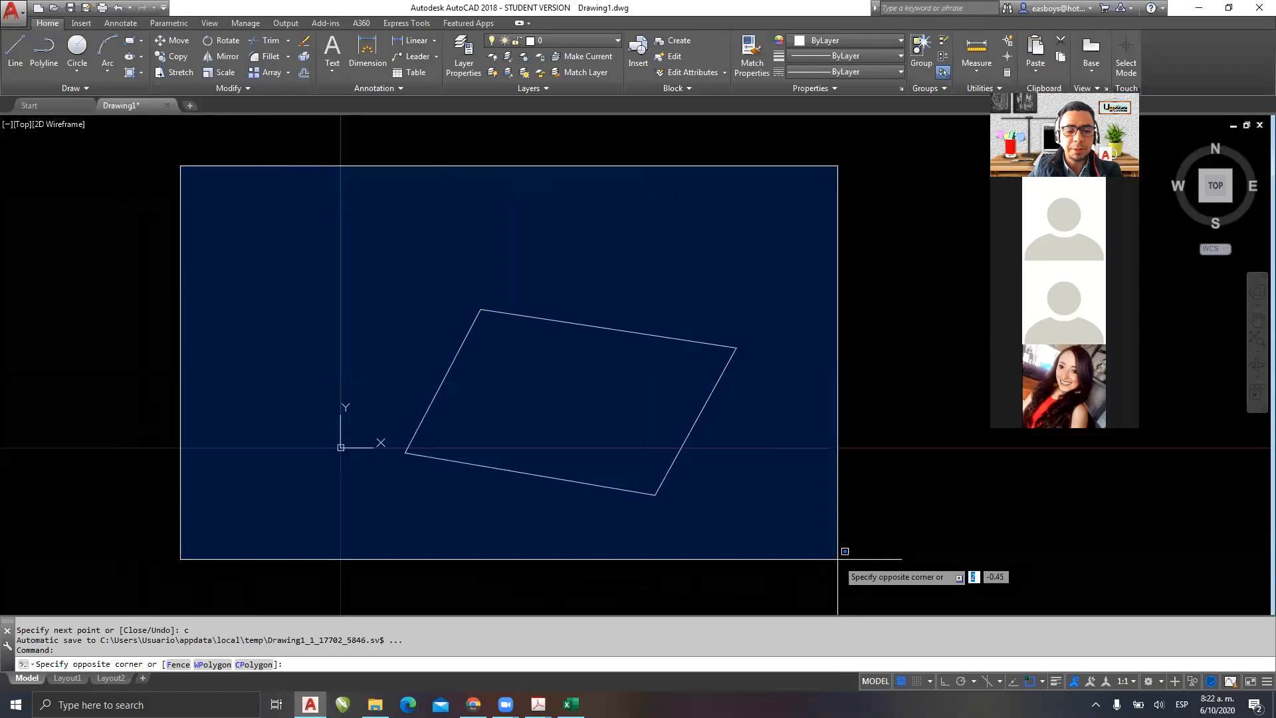
{"action": "key", "text": "Escape"}
{"action": "left_click", "coordinate": [898, 162]}
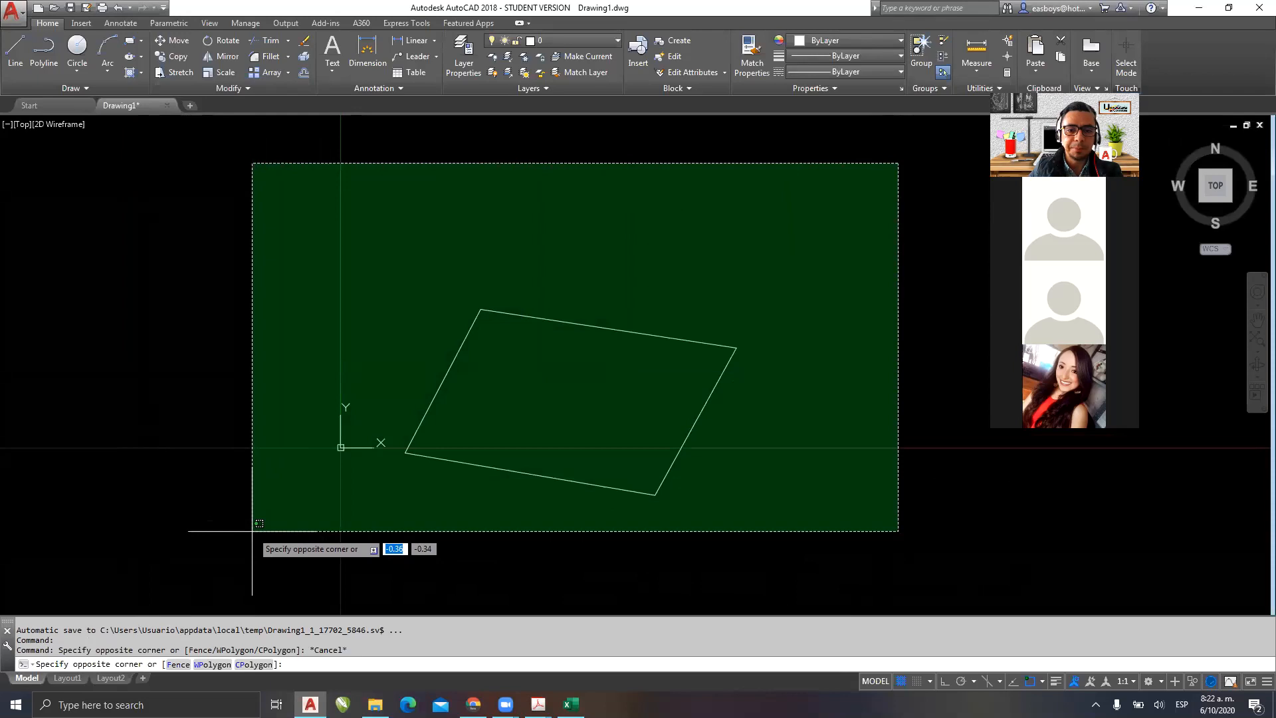
{"action": "key", "text": "Escape"}
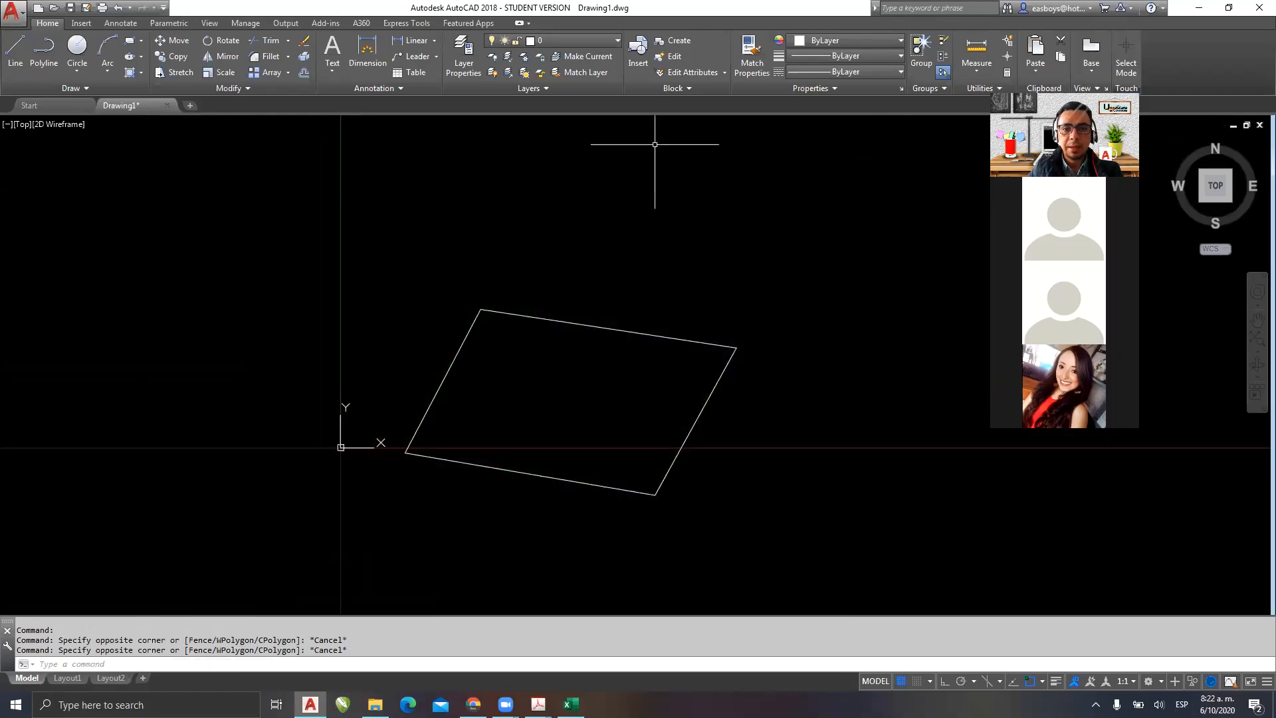
- Return to the "Parámetros Iniciales de Dibujo" guide in Acrobat and read the selection types on page 7 at 150% zoom
{"action": "mouse_move", "coordinate": [538, 704]}
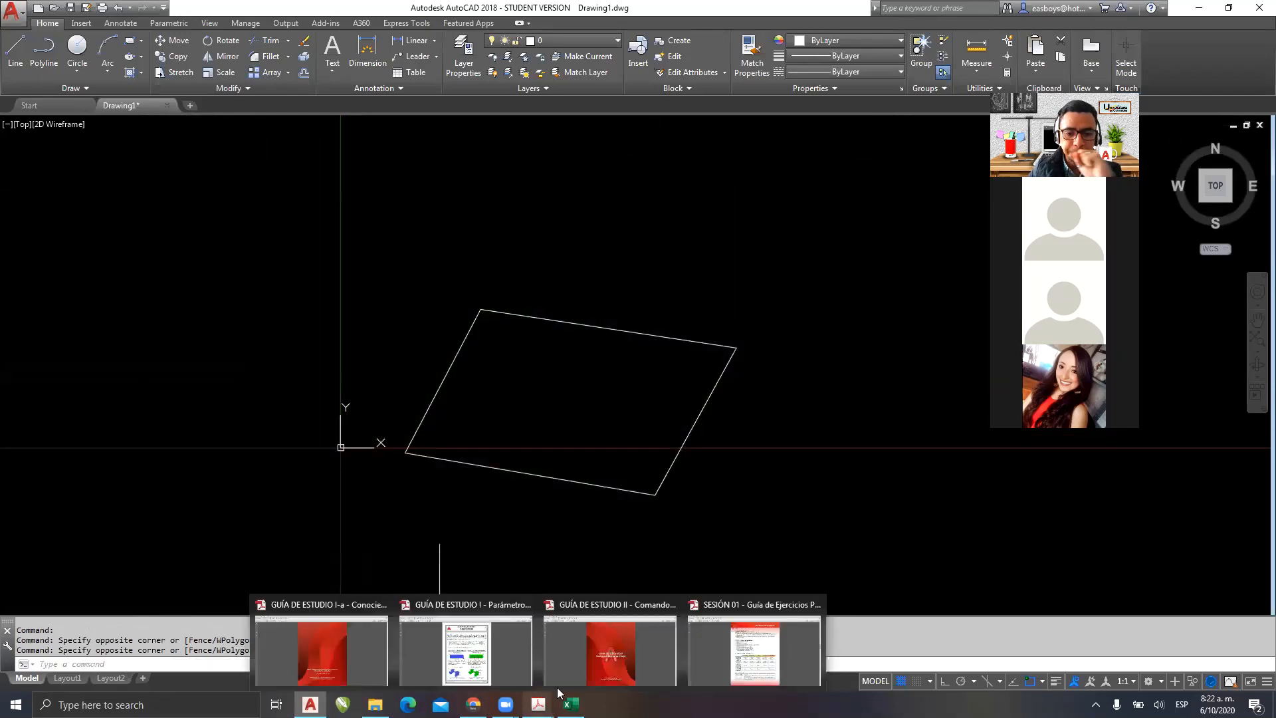
{"action": "left_click", "coordinate": [490, 638]}
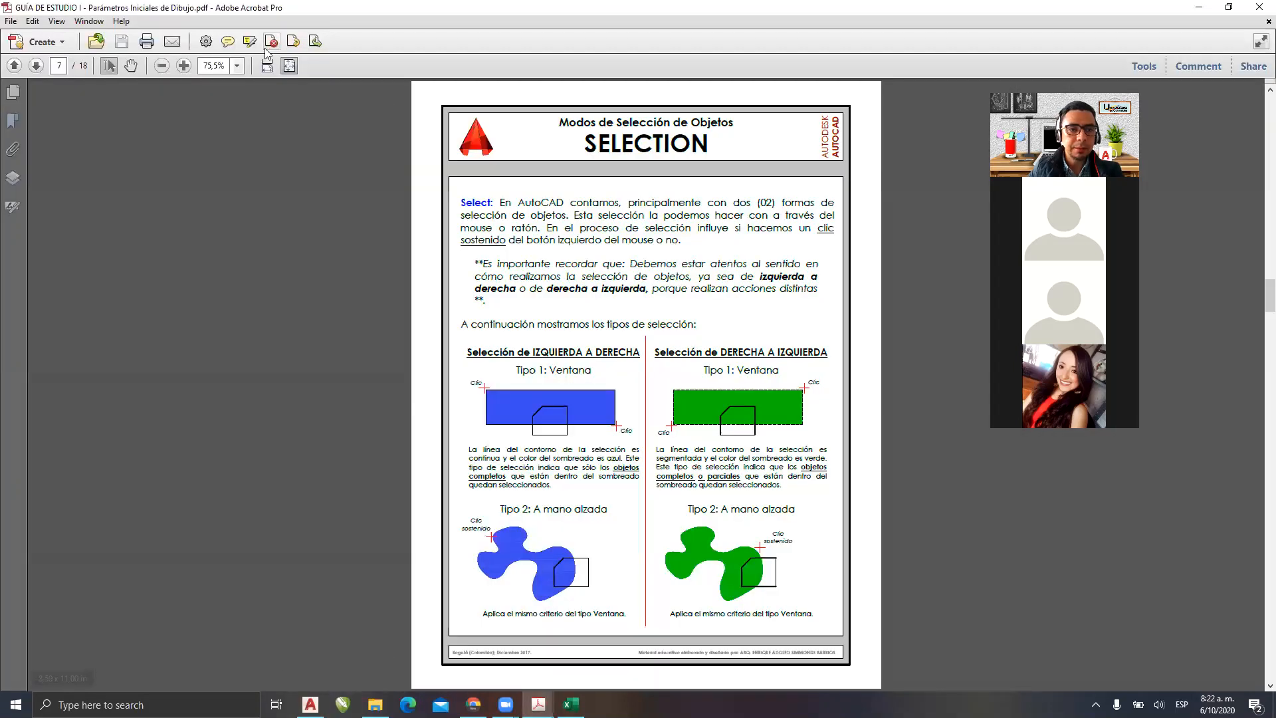
{"action": "left_click", "coordinate": [288, 65]}
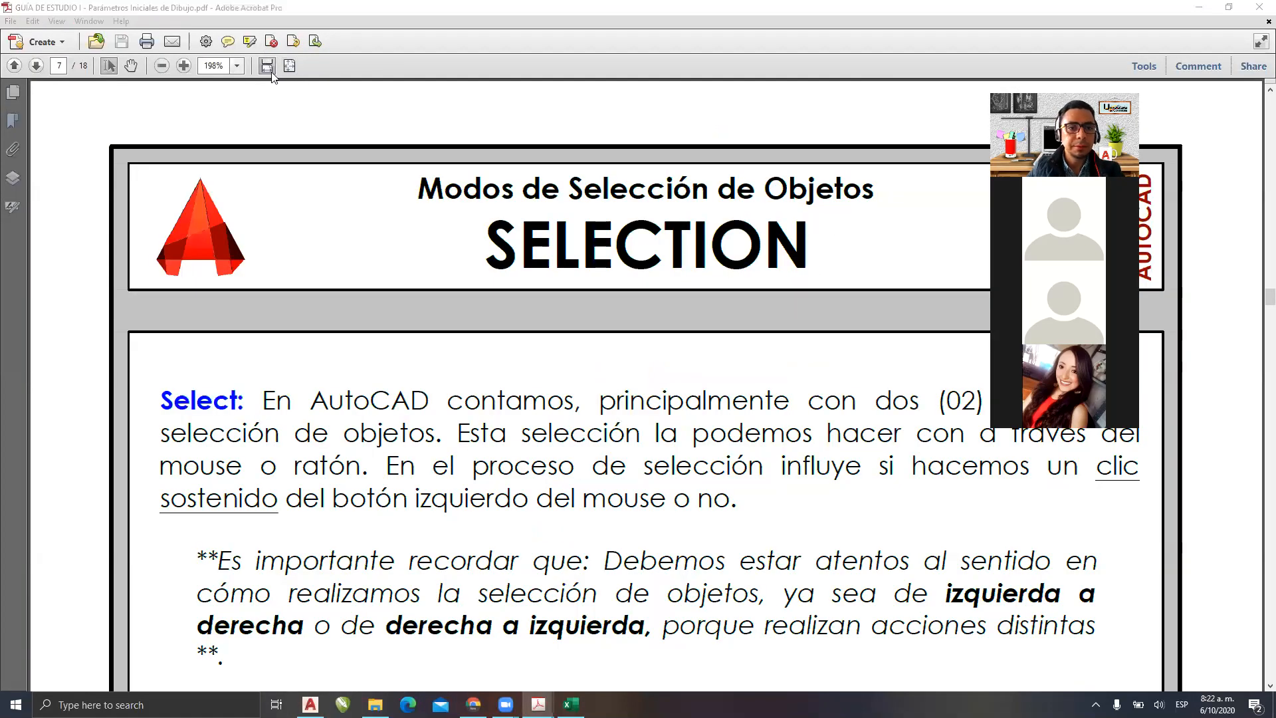
{"action": "left_click", "coordinate": [162, 66]}
{"action": "scroll", "coordinate": [559, 306], "scroll_direction": "down", "scroll_amount": 5}
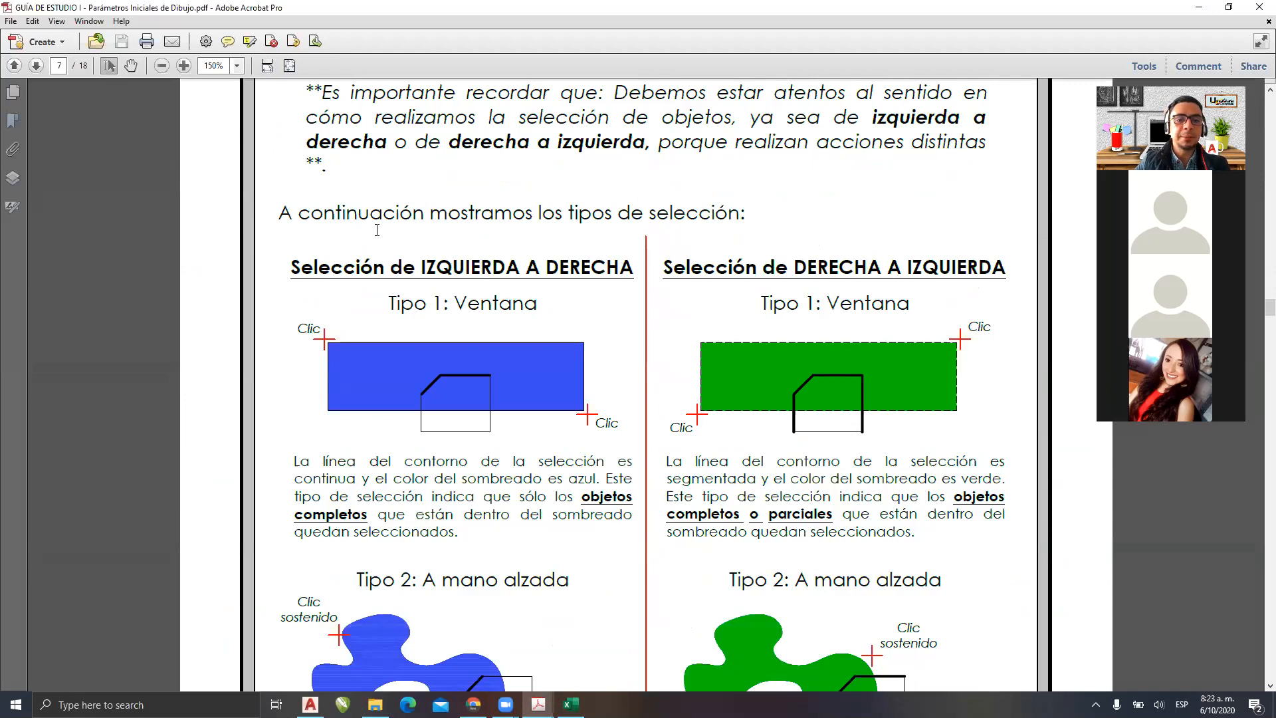
{"action": "scroll", "coordinate": [481, 244], "scroll_direction": "down", "scroll_amount": 2}
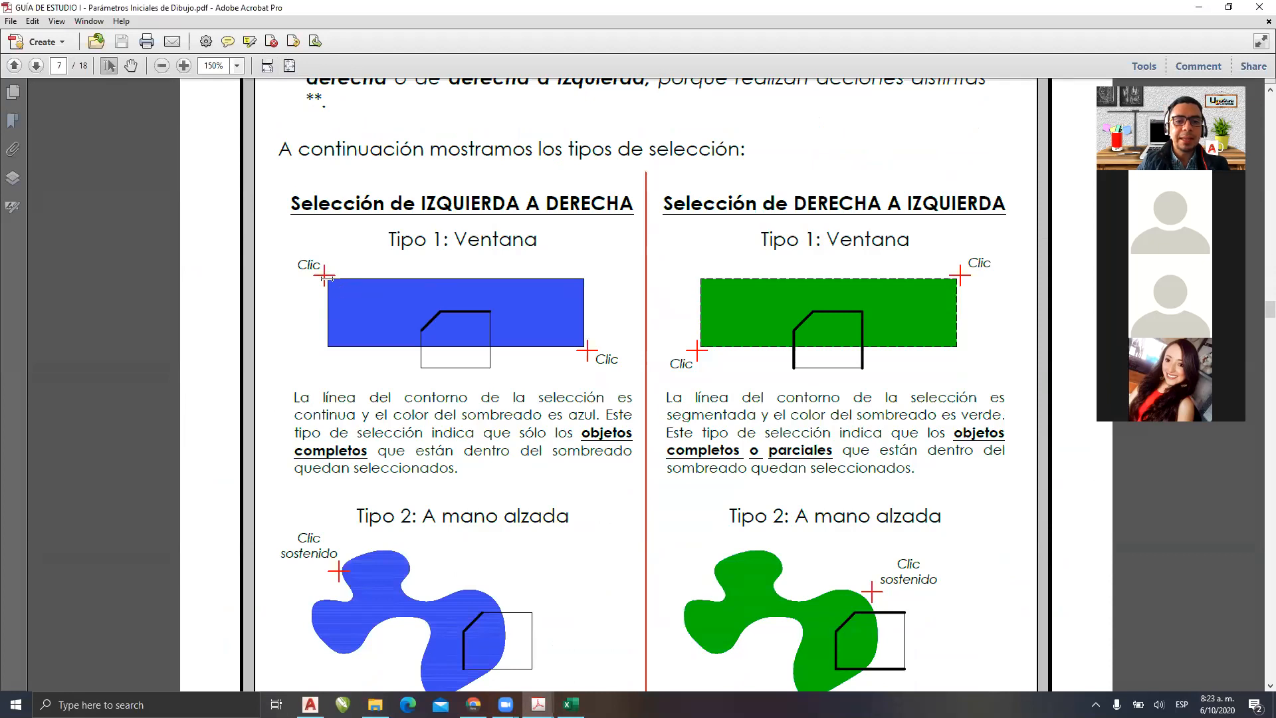
{"action": "scroll", "coordinate": [534, 392], "scroll_direction": "down", "scroll_amount": 1}
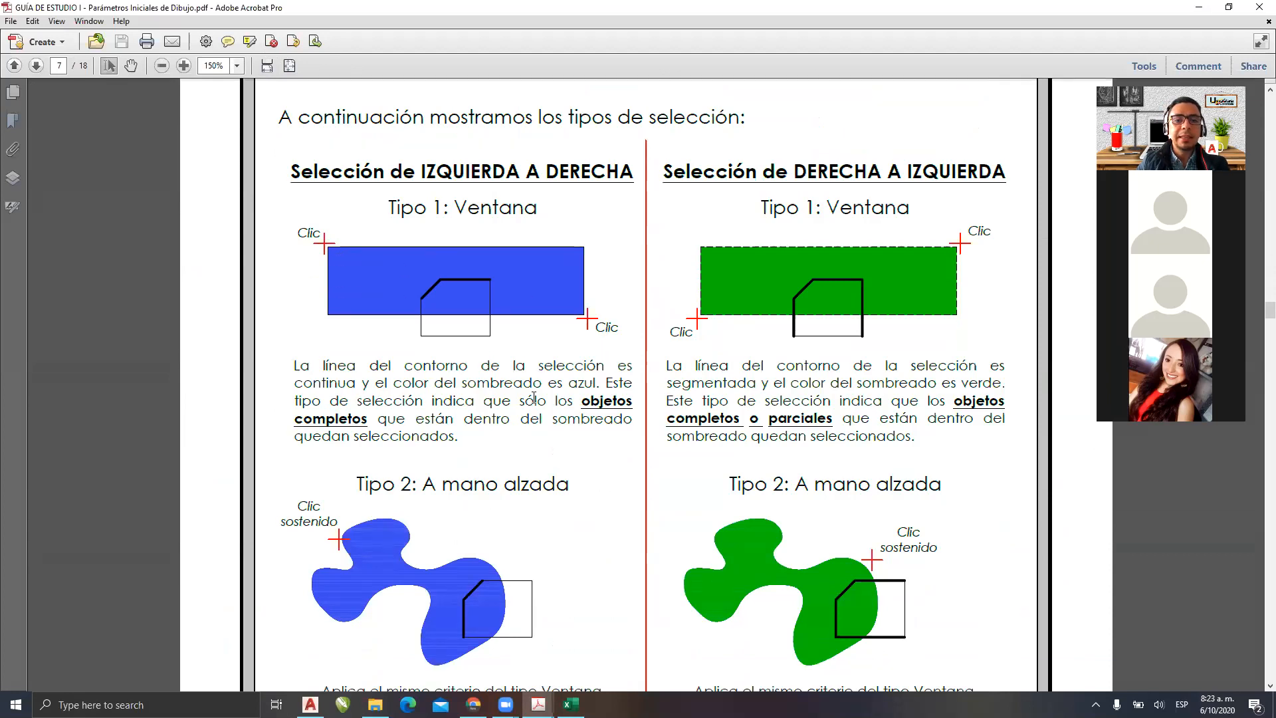
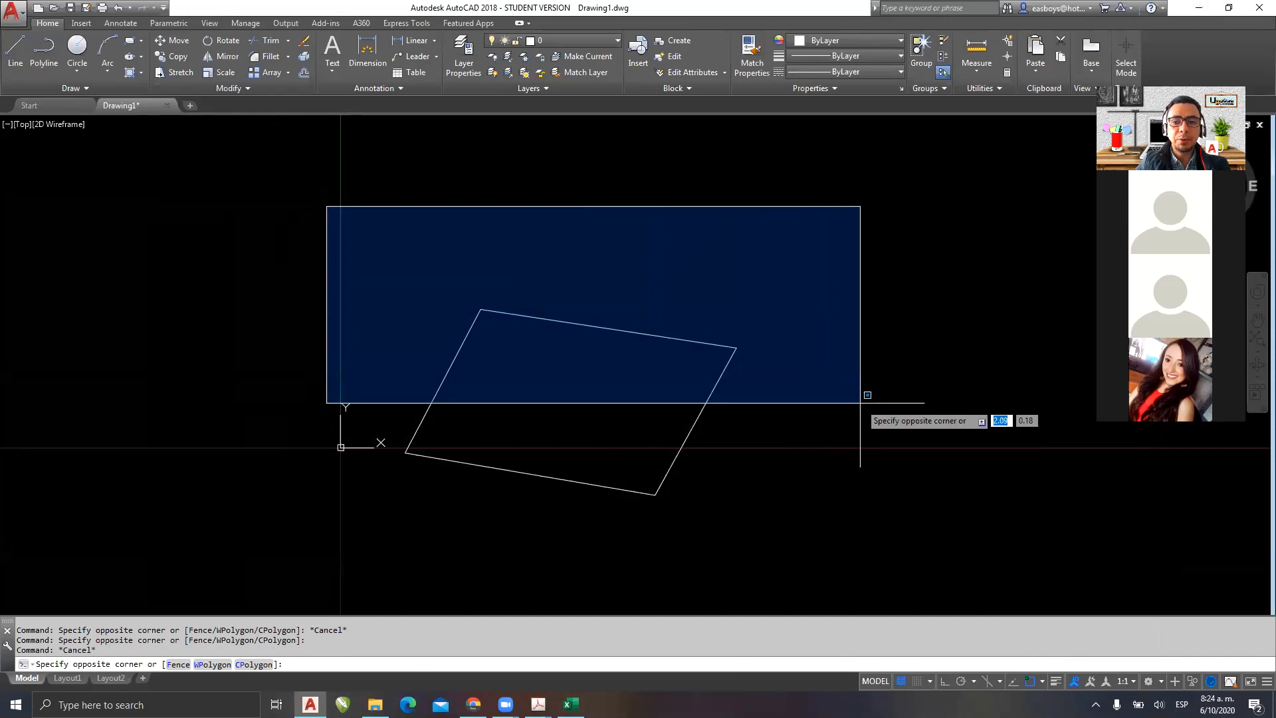
- In AutoCAD, cover the figure's upper part with a left-to-right window and a right-to-left crossing selection, clearing each selection
{"action": "left_click", "coordinate": [861, 402]}
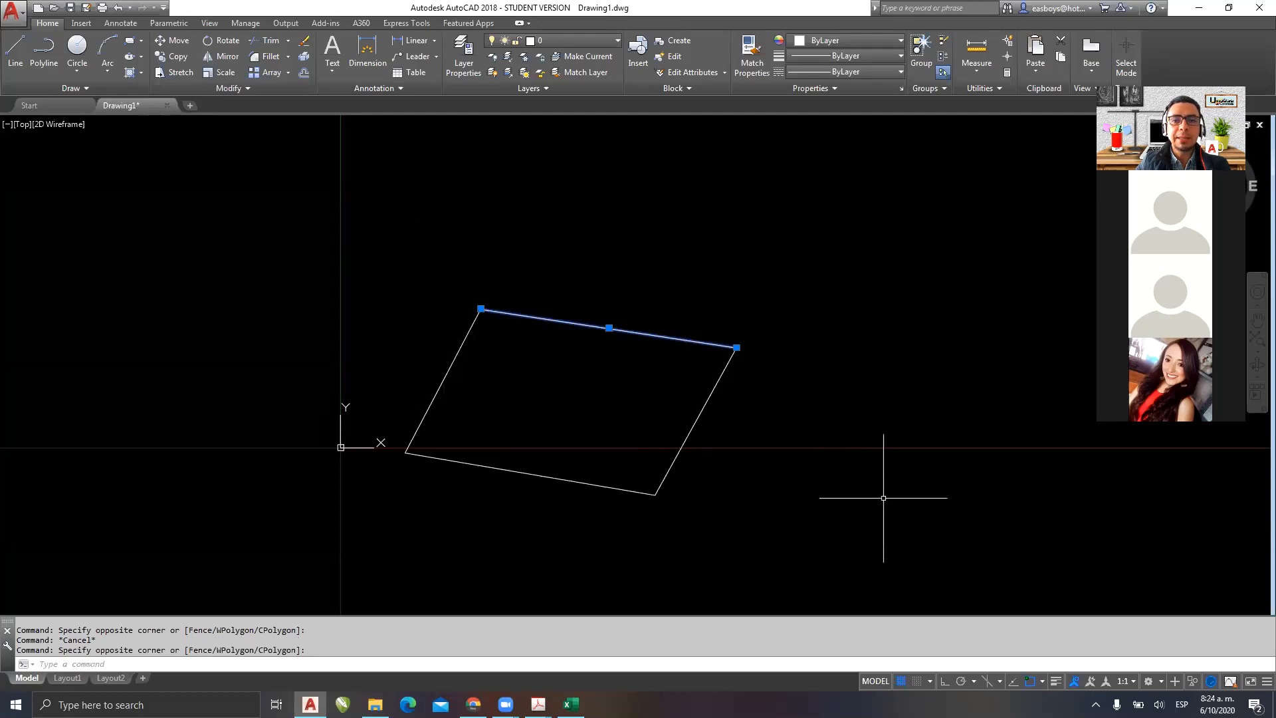
{"action": "key", "text": "Escape"}
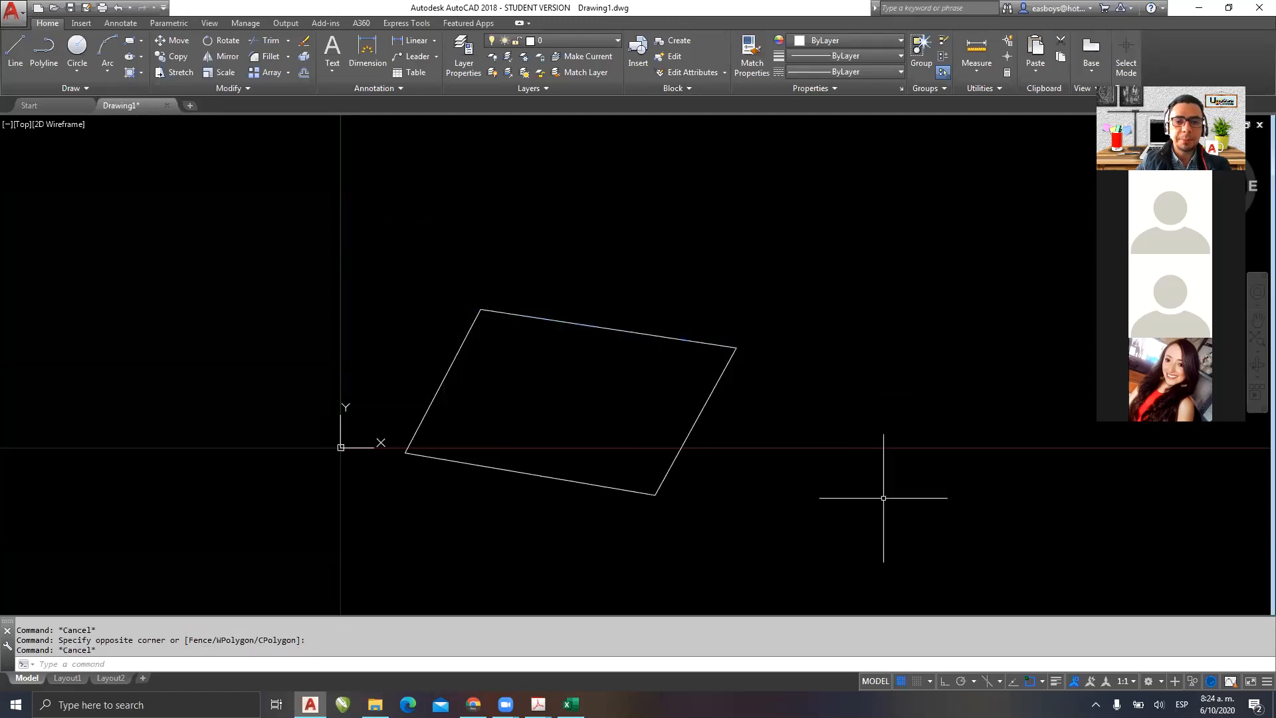
{"action": "left_click", "coordinate": [941, 193]}
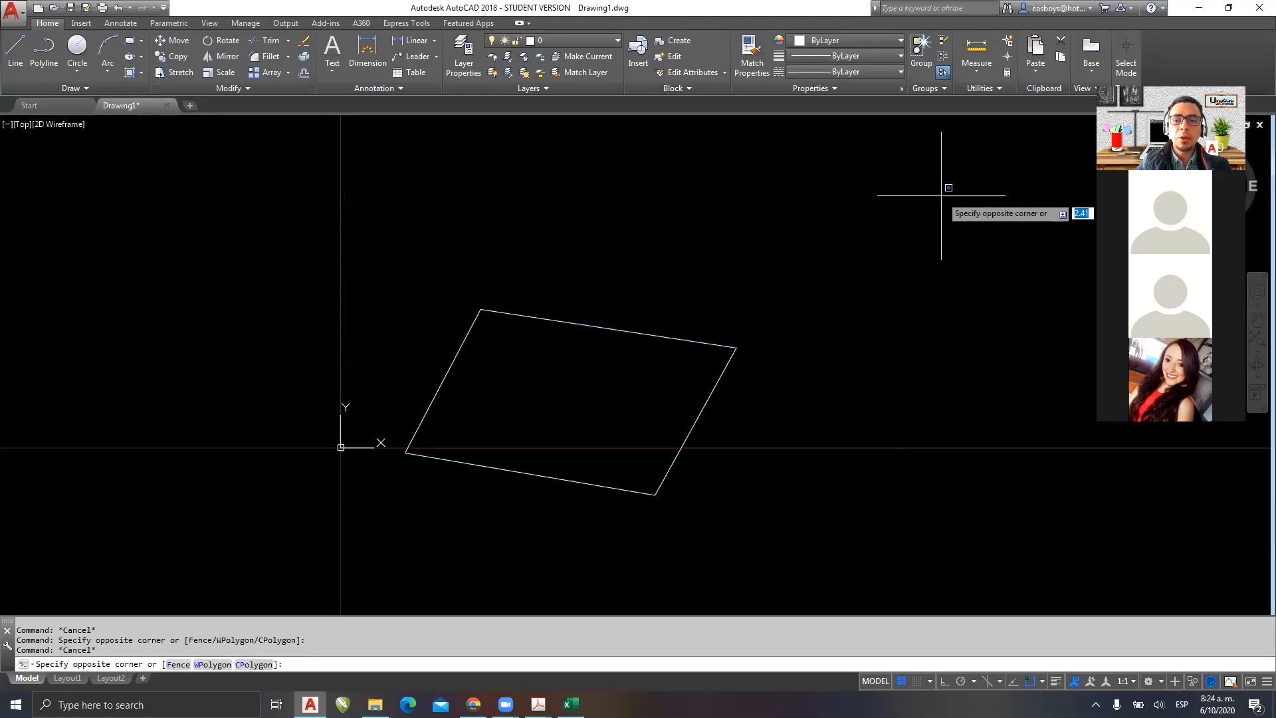
{"action": "left_click", "coordinate": [345, 396]}
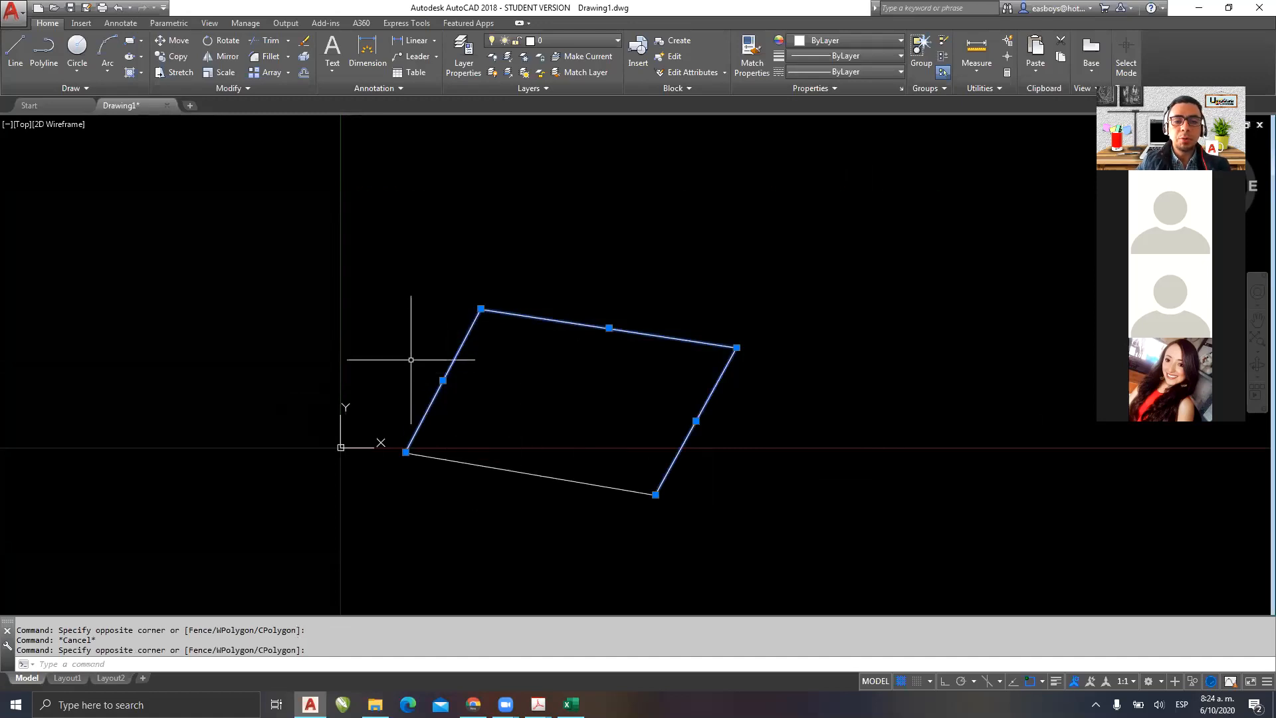
{"action": "key", "text": "Escape"}
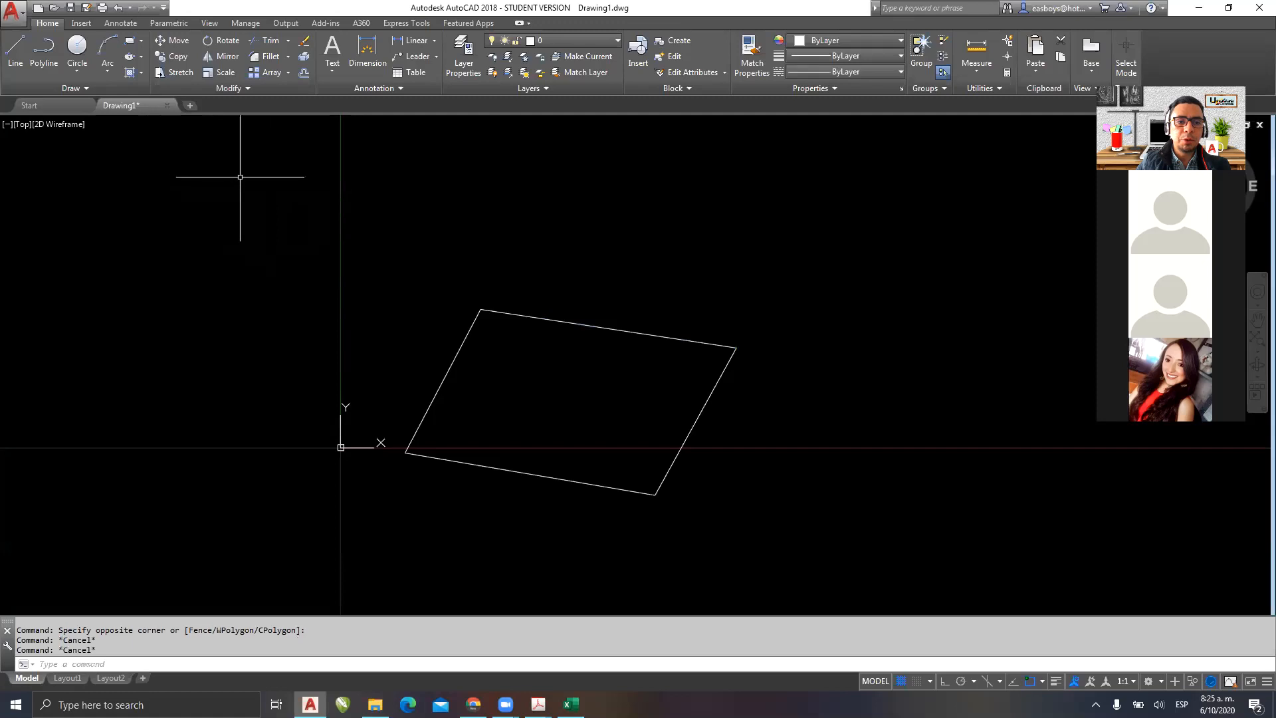
- Select the complete four-sided figure with a left-to-right window and with a right-to-left crossing window, clearing each selection
{"action": "left_click", "coordinate": [220, 172]}
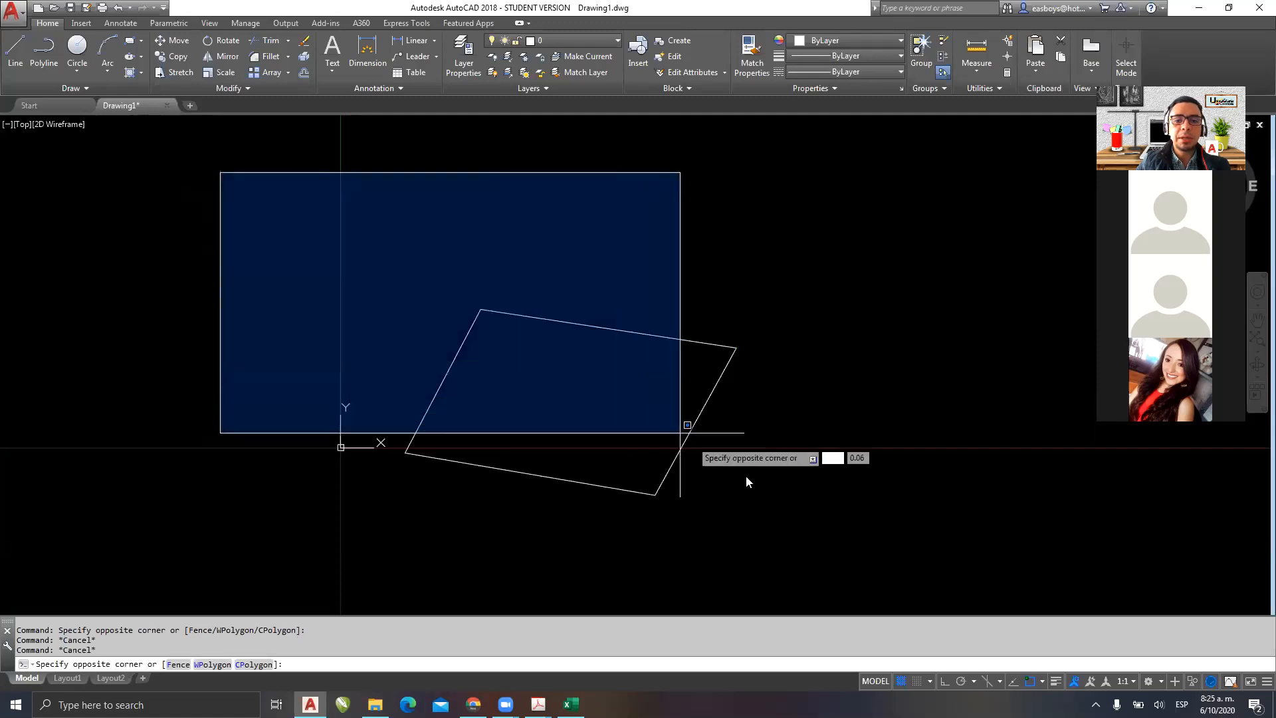
{"action": "left_click", "coordinate": [874, 530]}
{"action": "key", "text": "Escape"}
{"action": "left_click", "coordinate": [924, 194]}
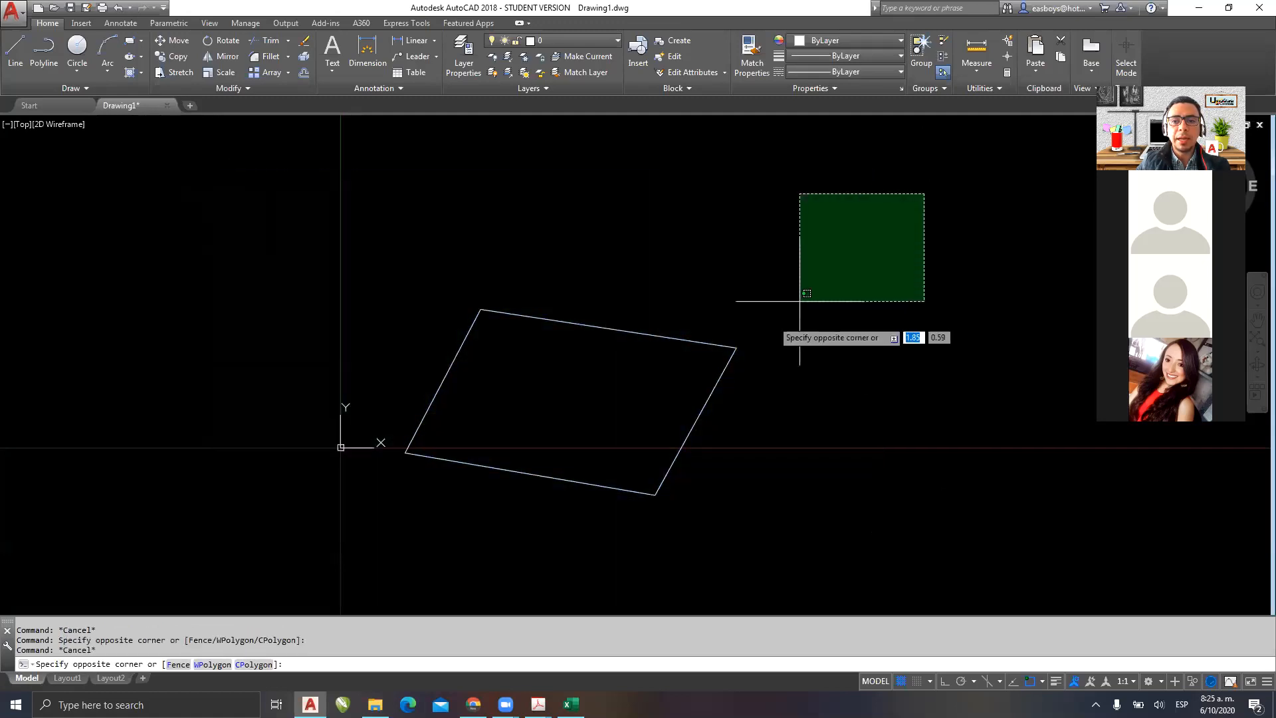
{"action": "left_click", "coordinate": [226, 549]}
{"action": "key", "text": "Escape"}
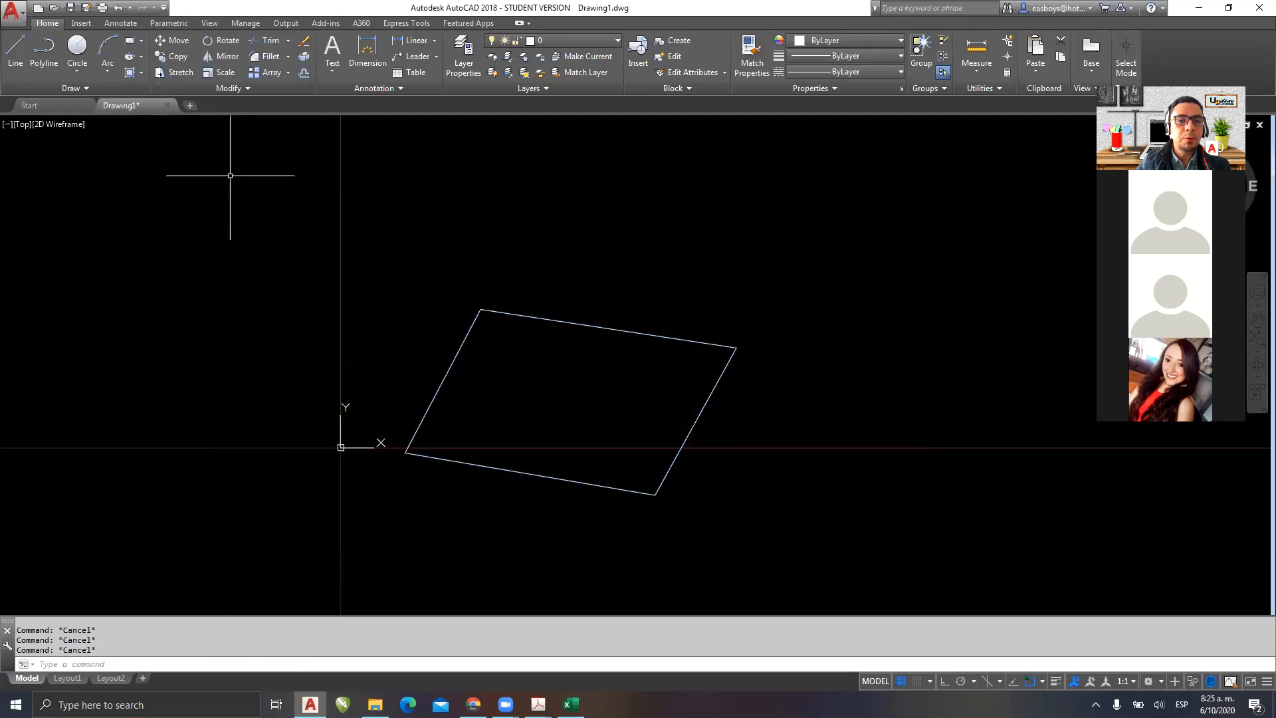
- Try freehand selection on the figure with a Window Lasso and a Crossing Lasso, clearing each selection
{"action": "mouse_move", "coordinate": [226, 170]}
{"action": "left_mouse_down"}
{"action": "mouse_move", "coordinate": [203, 340]}
{"action": "mouse_move", "coordinate": [456, 588]}
{"action": "mouse_move", "coordinate": [896, 433]}
{"action": "mouse_move", "coordinate": [402, 192]}
{"action": "mouse_move", "coordinate": [299, 151]}
{"action": "mouse_move", "coordinate": [271, 161]}
{"action": "left_mouse_up"}
{"action": "key", "text": "Escape"}
{"action": "mouse_move", "coordinate": [879, 171]}
{"action": "left_mouse_down"}
{"action": "mouse_move", "coordinate": [627, 242]}
{"action": "mouse_move", "coordinate": [220, 432]}
{"action": "mouse_move", "coordinate": [510, 606]}
{"action": "mouse_move", "coordinate": [569, 399]}
{"action": "mouse_move", "coordinate": [945, 233]}
{"action": "mouse_move", "coordinate": [934, 223]}
{"action": "left_mouse_up"}
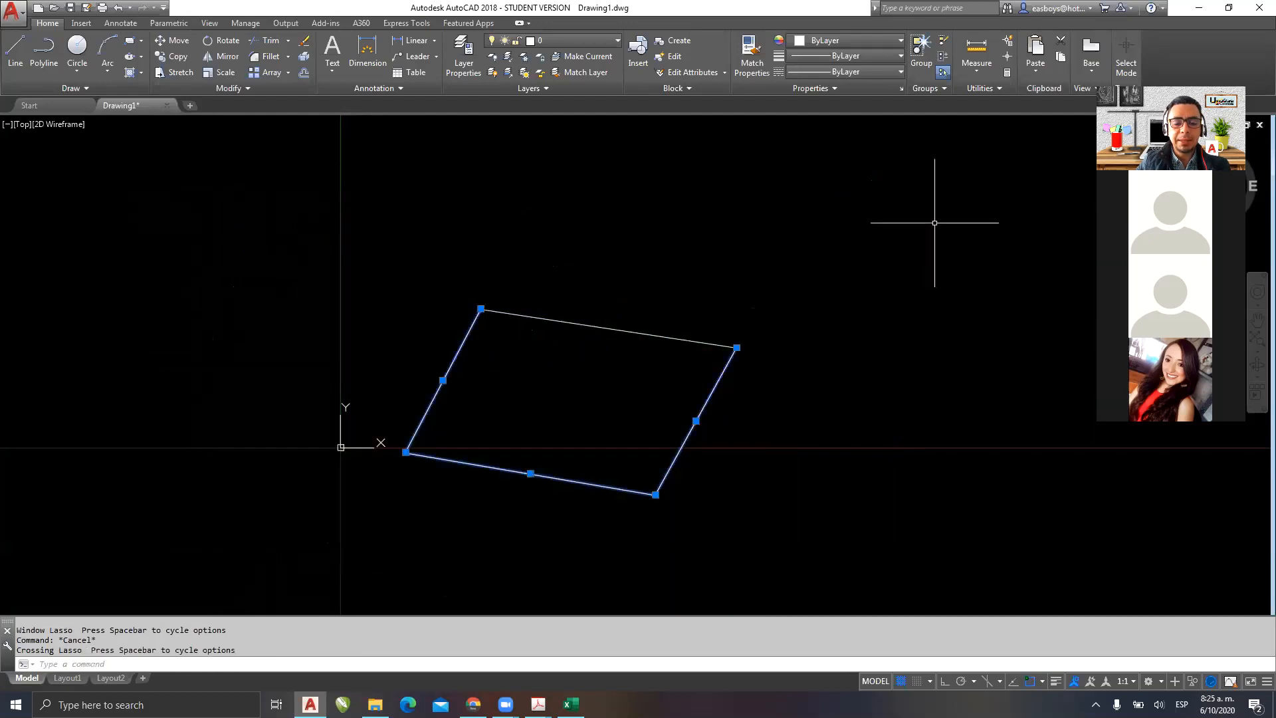
{"action": "key", "text": "Escape"}
{"action": "key", "text": "Escape"}
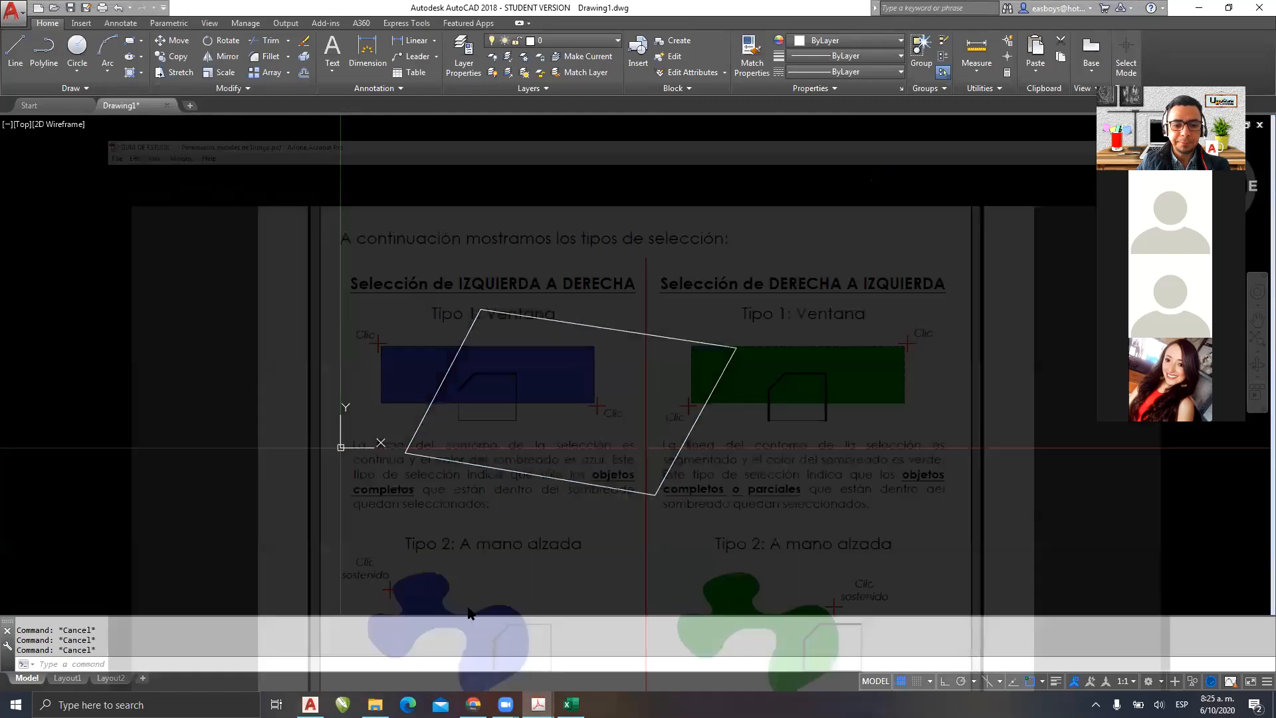
- Return to the study guide in Acrobat and read the cursor forms on the CURSOR page, page 8, at 125% zoom
{"action": "left_click", "coordinate": [477, 655]}
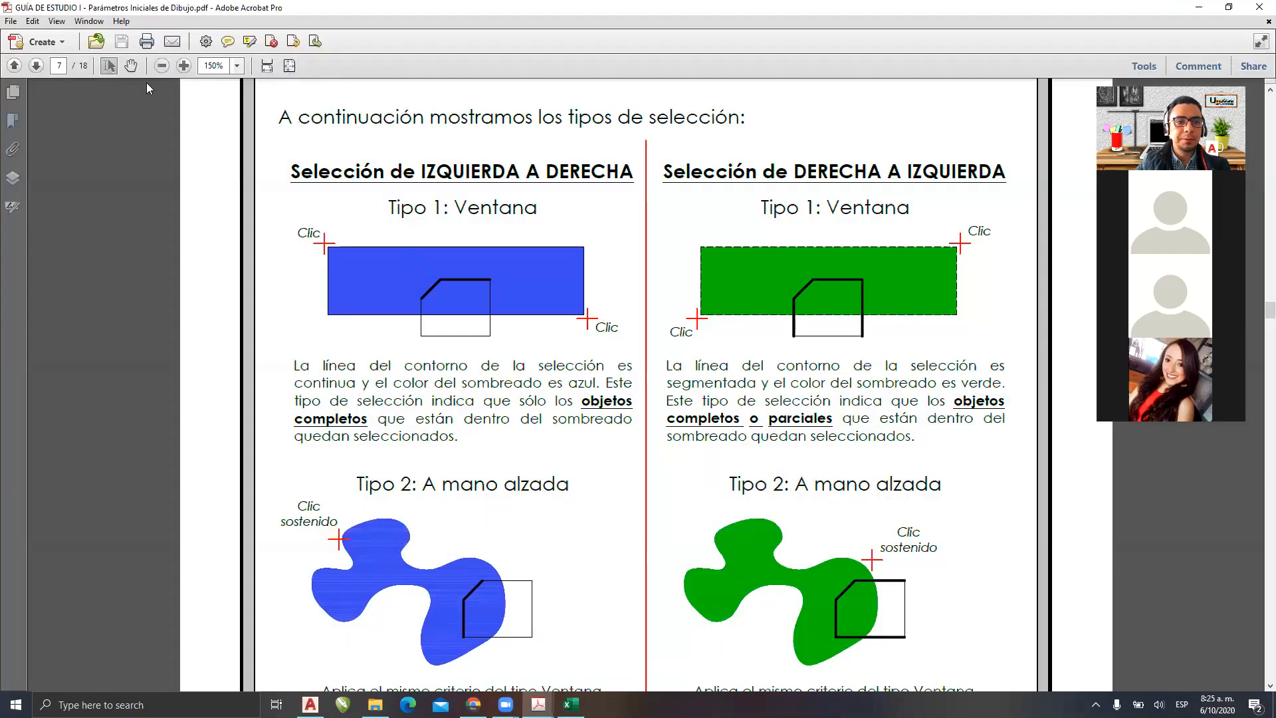
{"action": "left_click", "coordinate": [285, 71]}
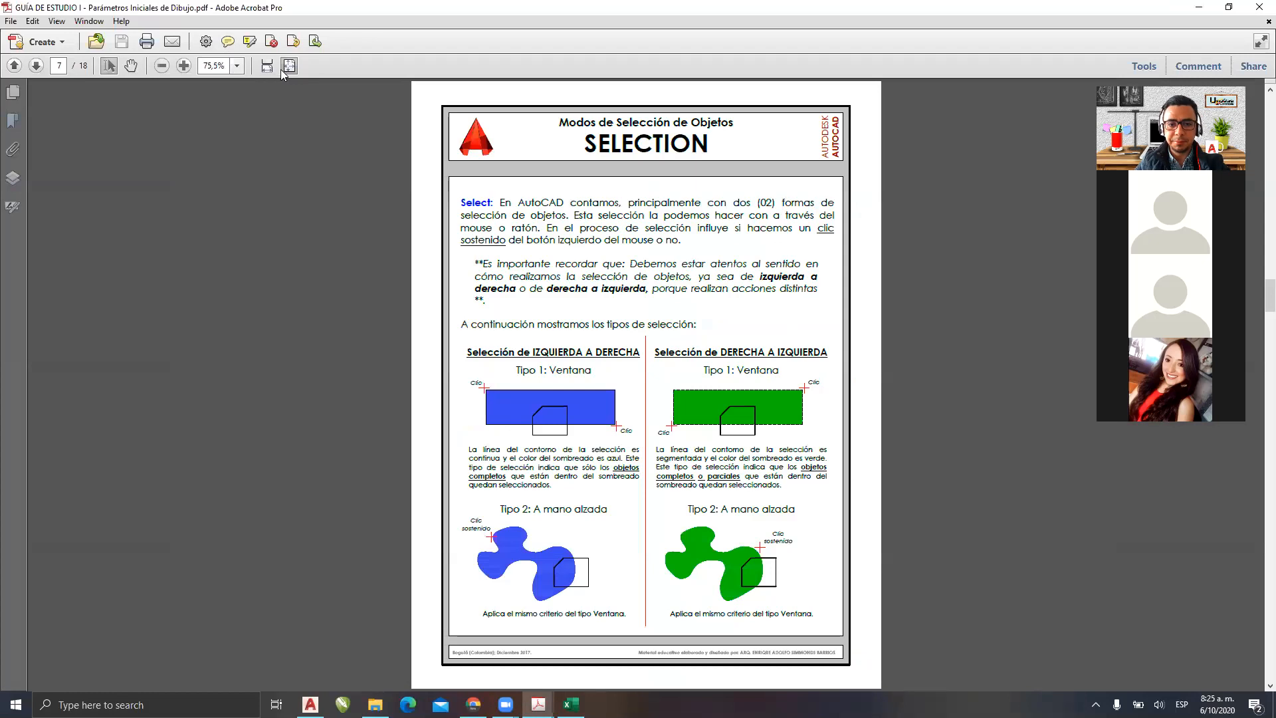
{"action": "key", "text": "Right"}
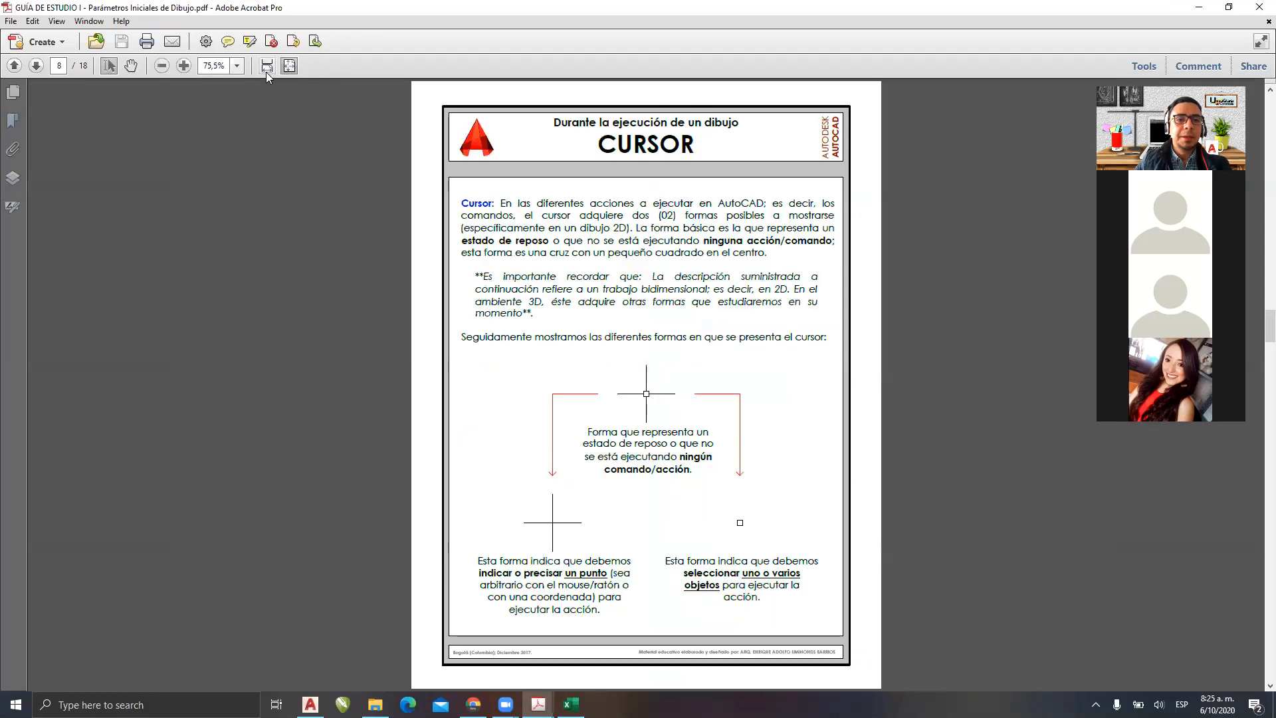
{"action": "left_click", "coordinate": [266, 70]}
{"action": "scroll", "coordinate": [269, 81], "scroll_direction": "down", "scroll_amount": 5}
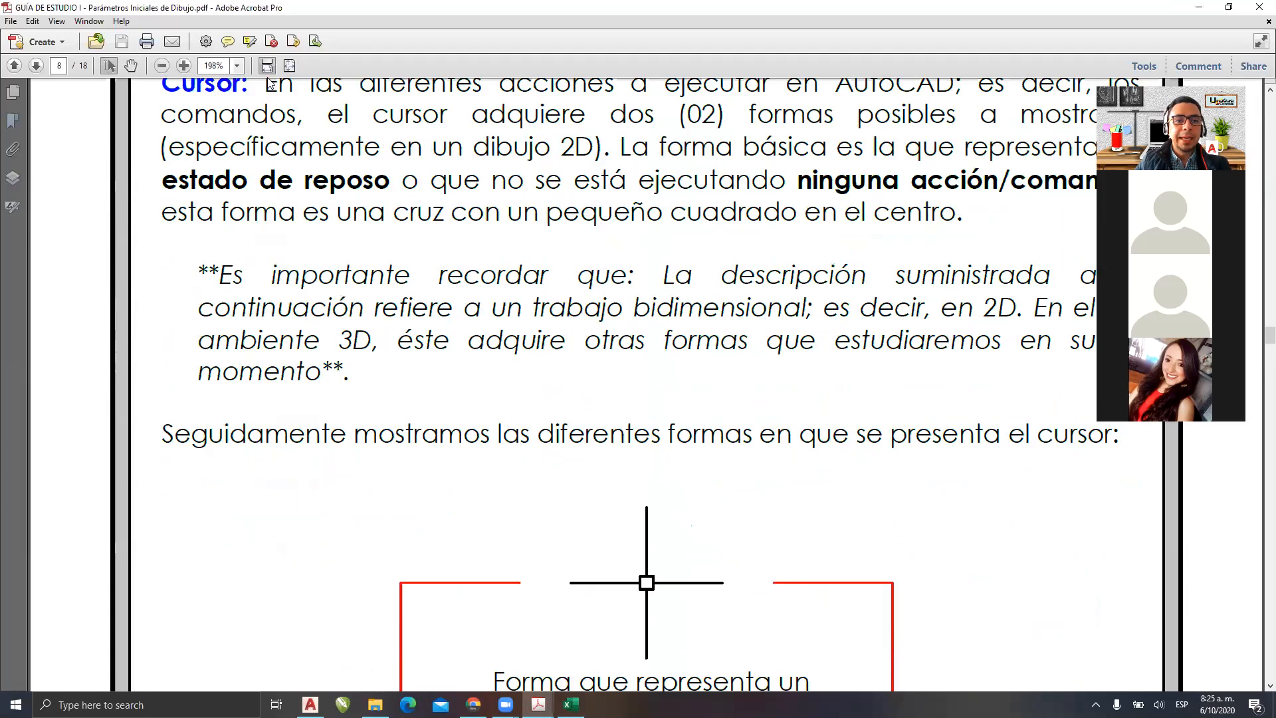
{"action": "left_click", "coordinate": [160, 69]}
{"action": "left_click", "coordinate": [160, 69]}
{"action": "scroll", "coordinate": [673, 287], "scroll_direction": "down", "scroll_amount": 4}
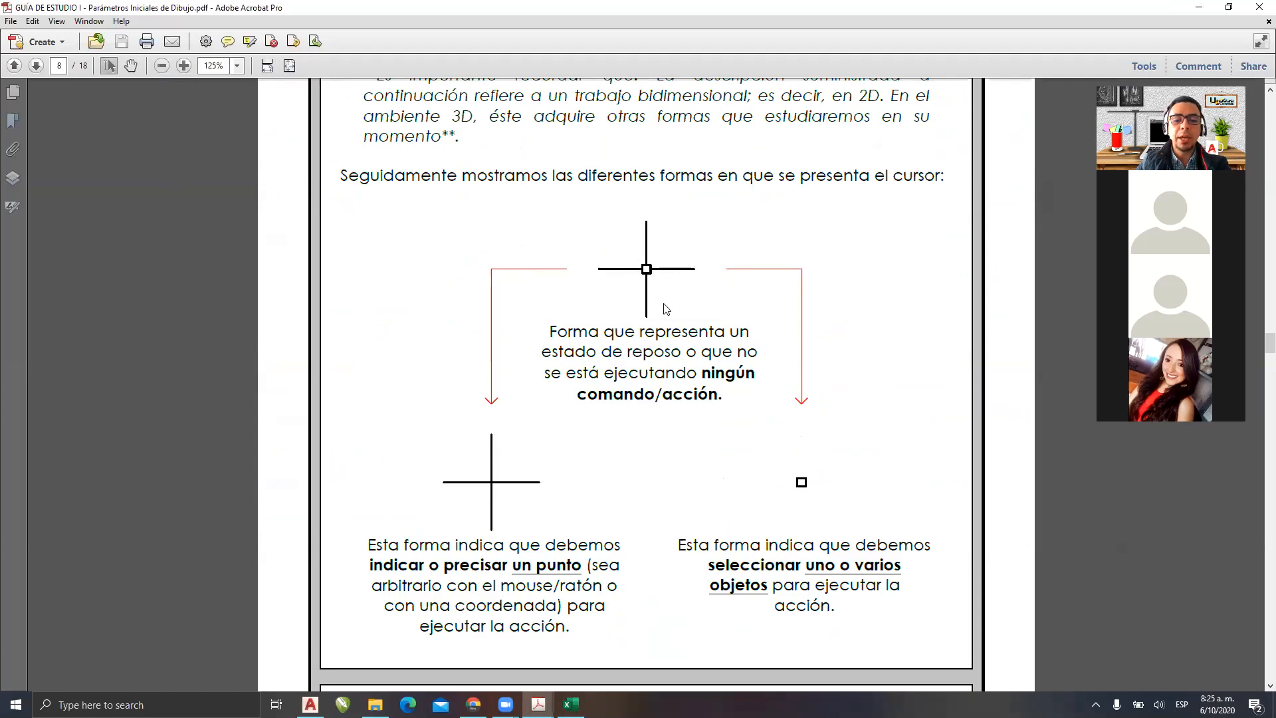
- Switch back to AutoCAD and draw an open two-segment line beside the four-sided figure with LINE, ending the command
{"action": "left_click", "coordinate": [473, 704]}
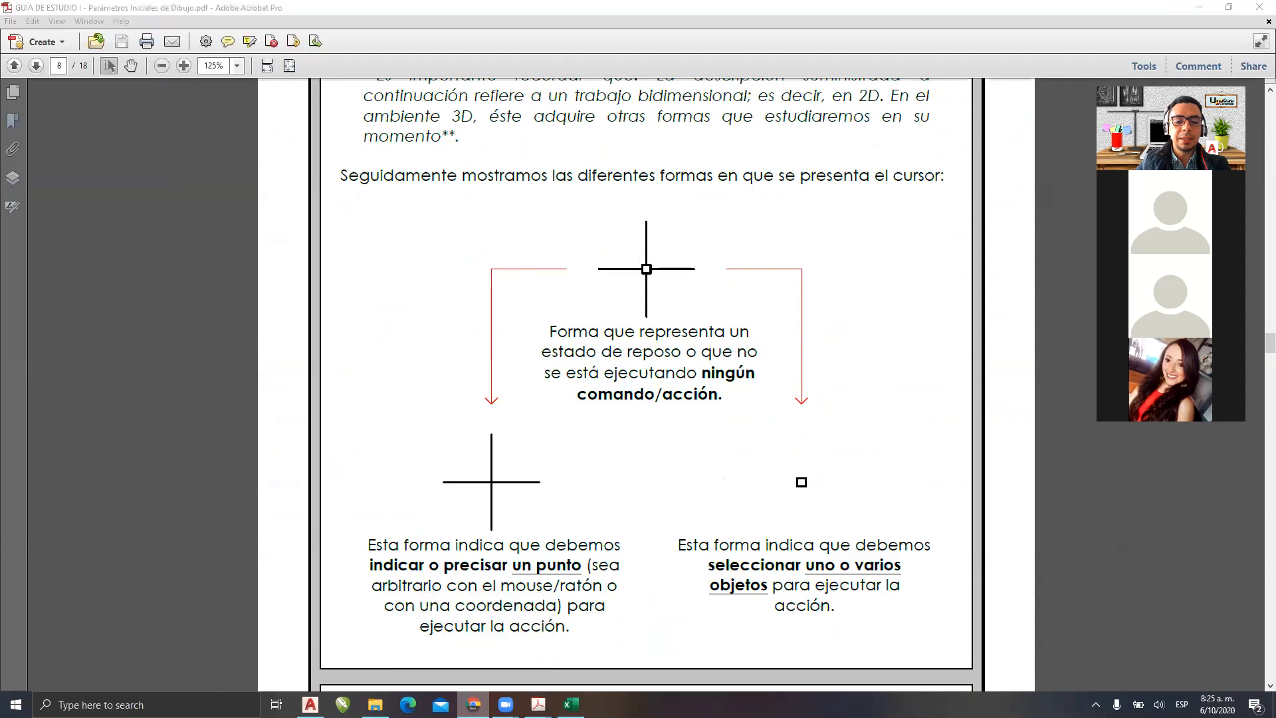
{"action": "left_click", "coordinate": [311, 704]}
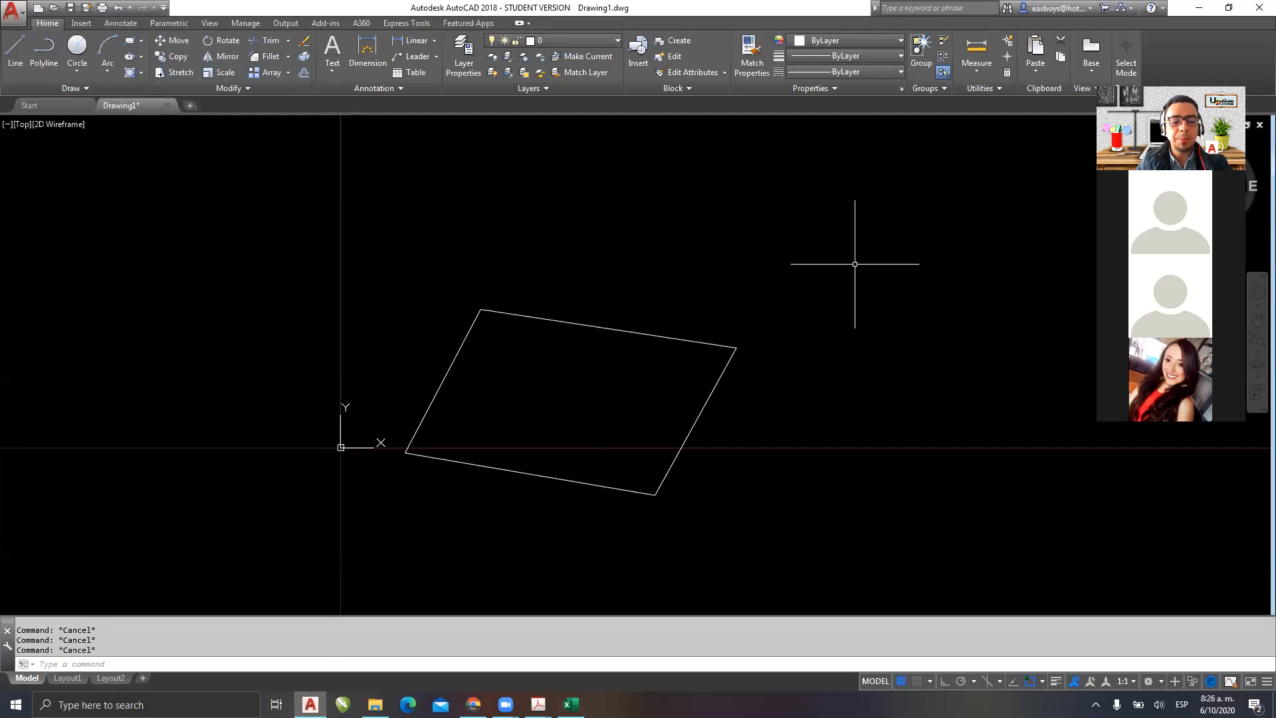
{"action": "type", "text": "l"}
{"action": "key", "text": "Return"}
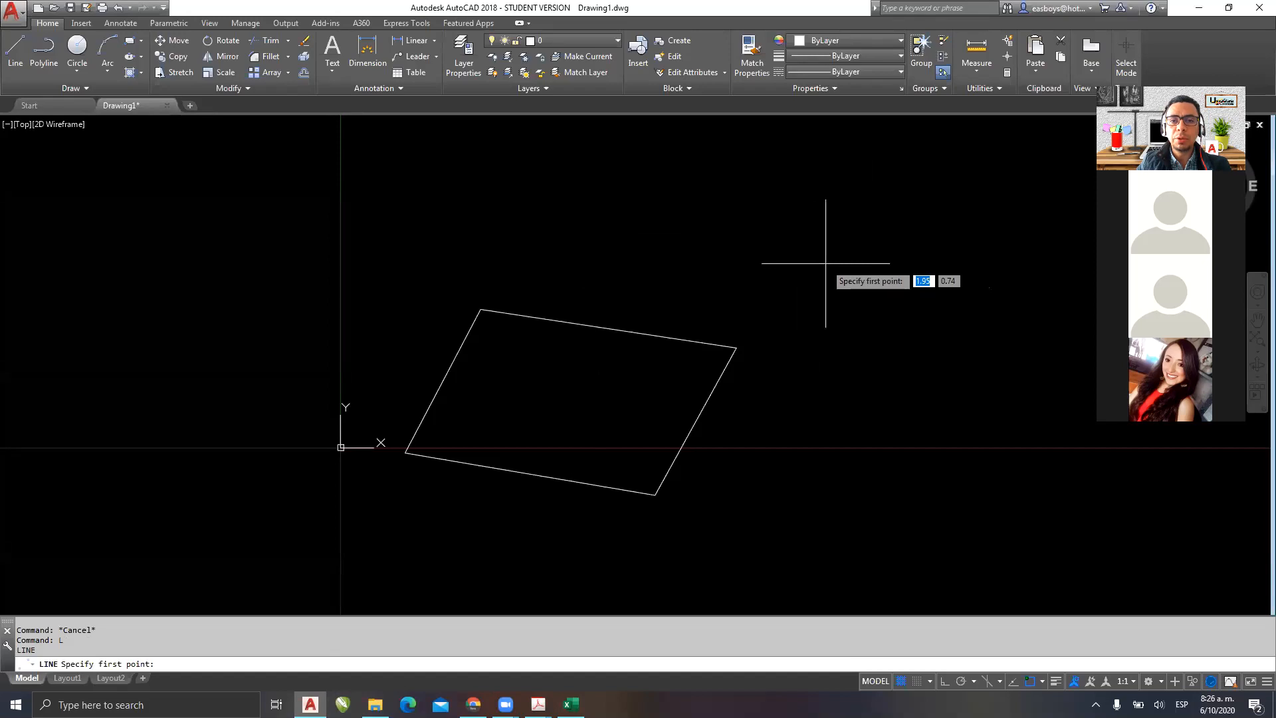
{"action": "left_click", "coordinate": [905, 252]}
{"action": "left_click", "coordinate": [827, 434]}
{"action": "left_click", "coordinate": [906, 458]}
{"action": "key", "text": "Escape"}
{"action": "key", "text": "Escape"}
{"action": "key", "text": "Escape"}
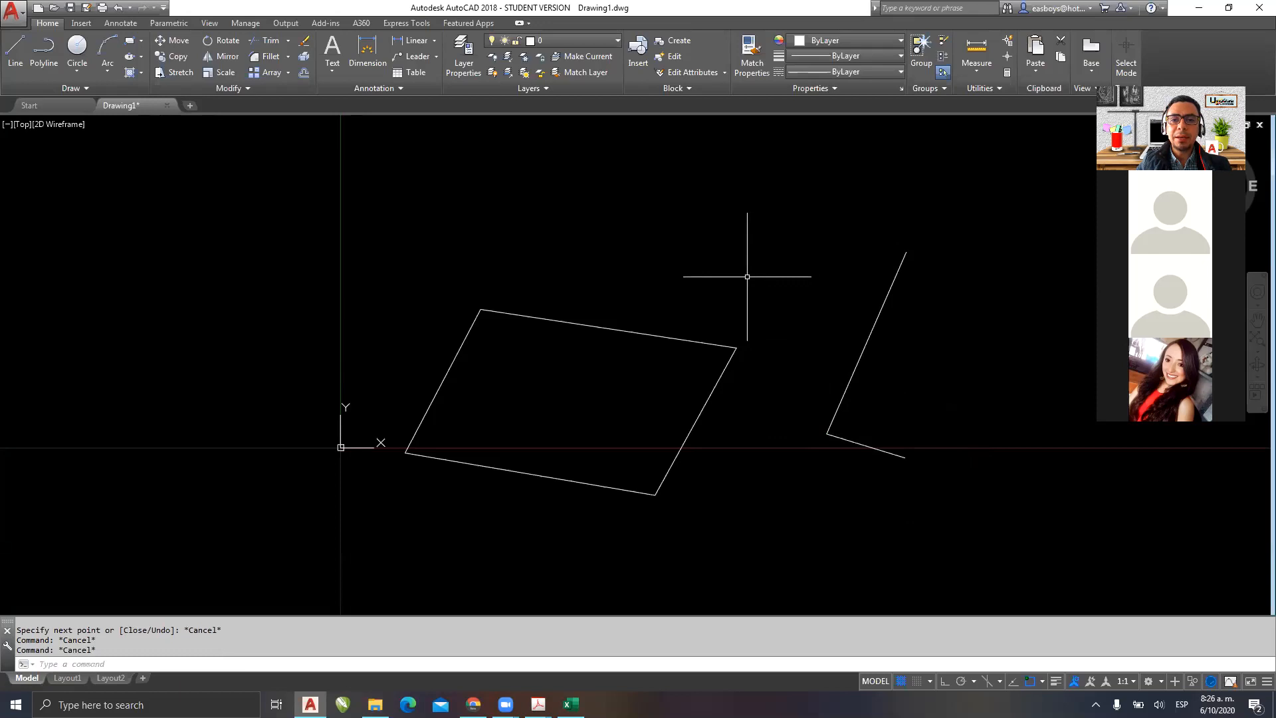
- Open the Drawing Units settings with UNITS to review them, and close them without changes
{"action": "key", "text": "Escape"}
{"action": "type", "text": "units"}
{"action": "key", "text": "Return"}
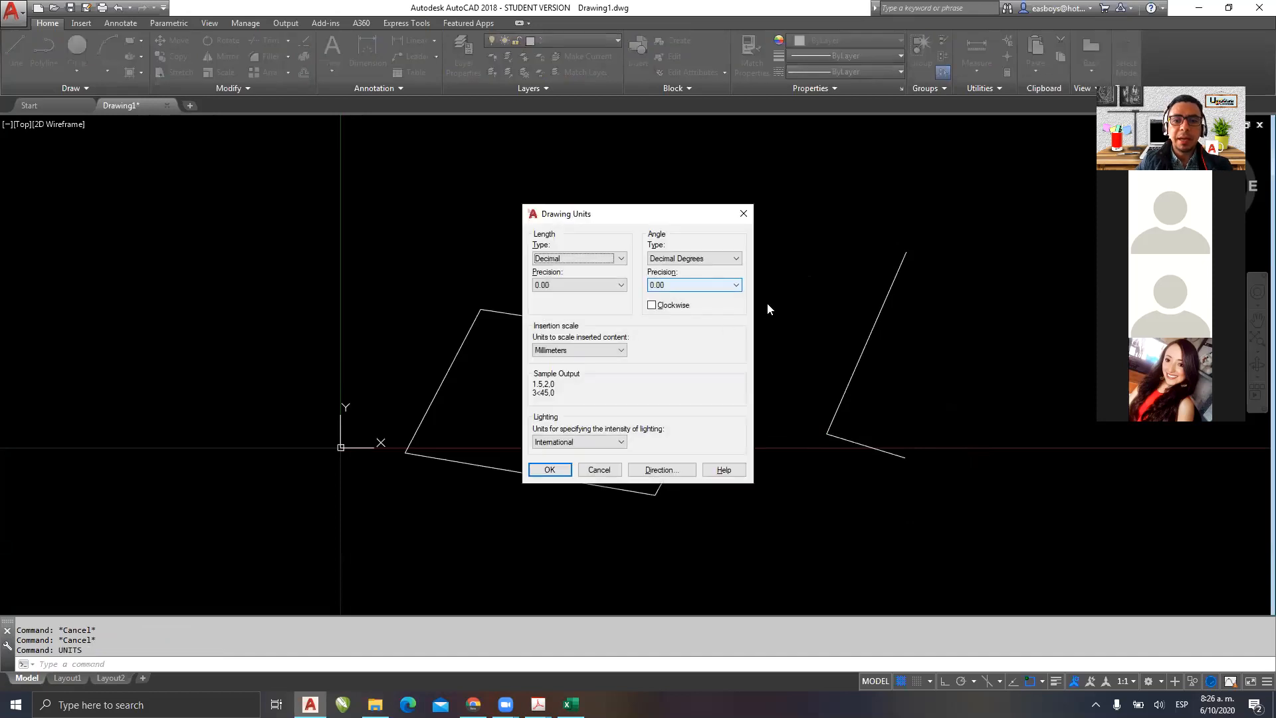
{"action": "left_click", "coordinate": [744, 214]}
{"action": "left_click", "coordinate": [745, 227]}
{"action": "key", "text": "Escape"}
{"action": "key", "text": "Escape"}
{"action": "key", "text": "Escape"}
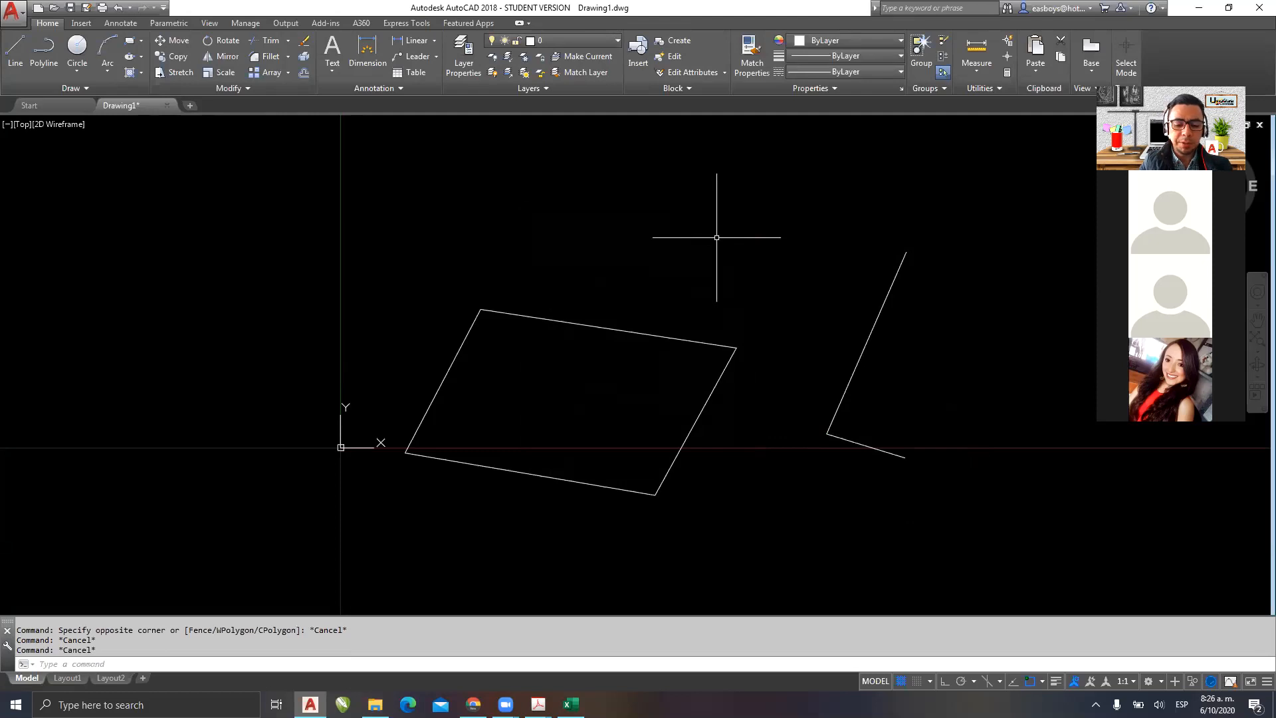
- Look up the command suggestions for UNITS, "UNIdades" and UNITE without running any command
{"action": "type", "text": "UNITS"}
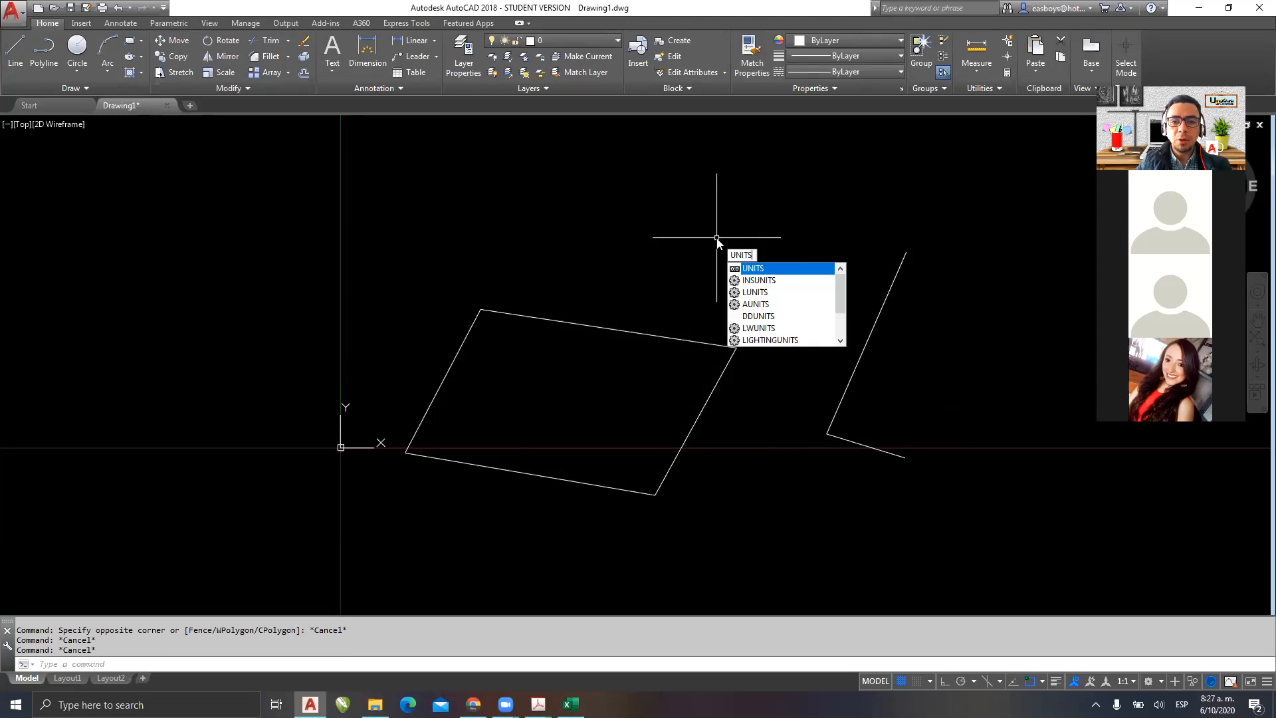
{"action": "key", "text": "BackSpace"}
{"action": "key", "text": "BackSpace"}
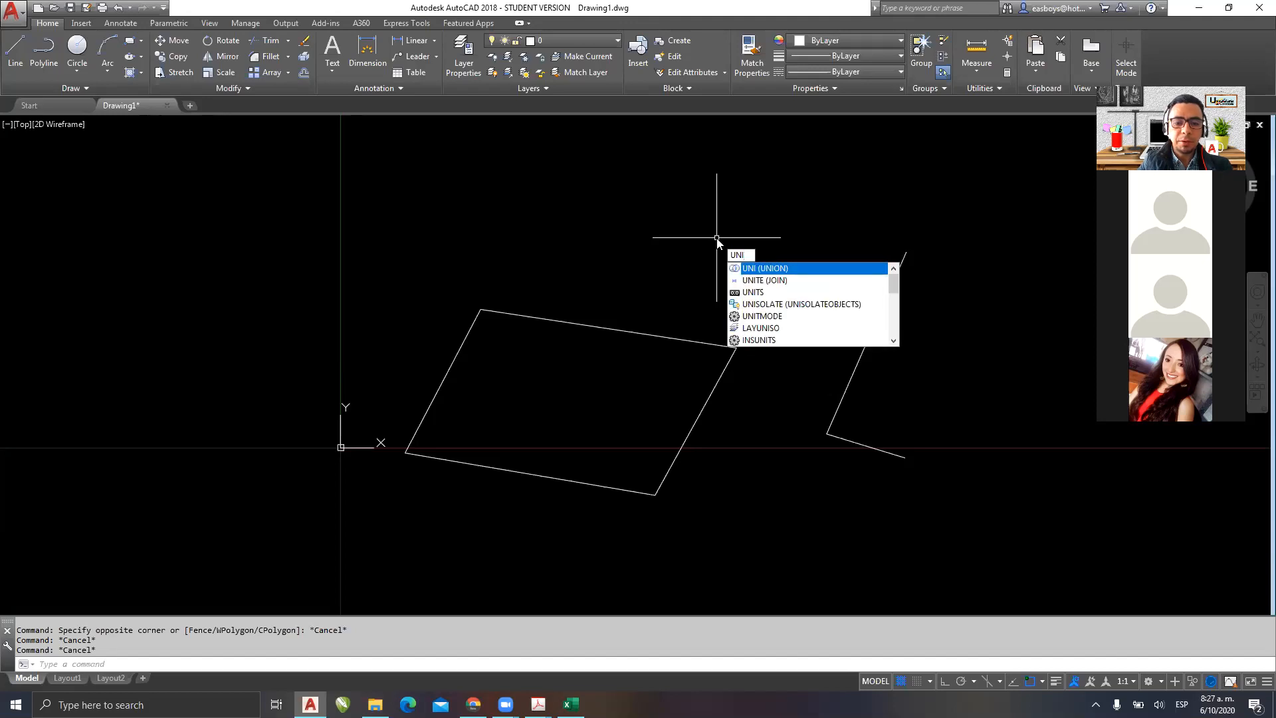
{"action": "type", "text": "dades"}
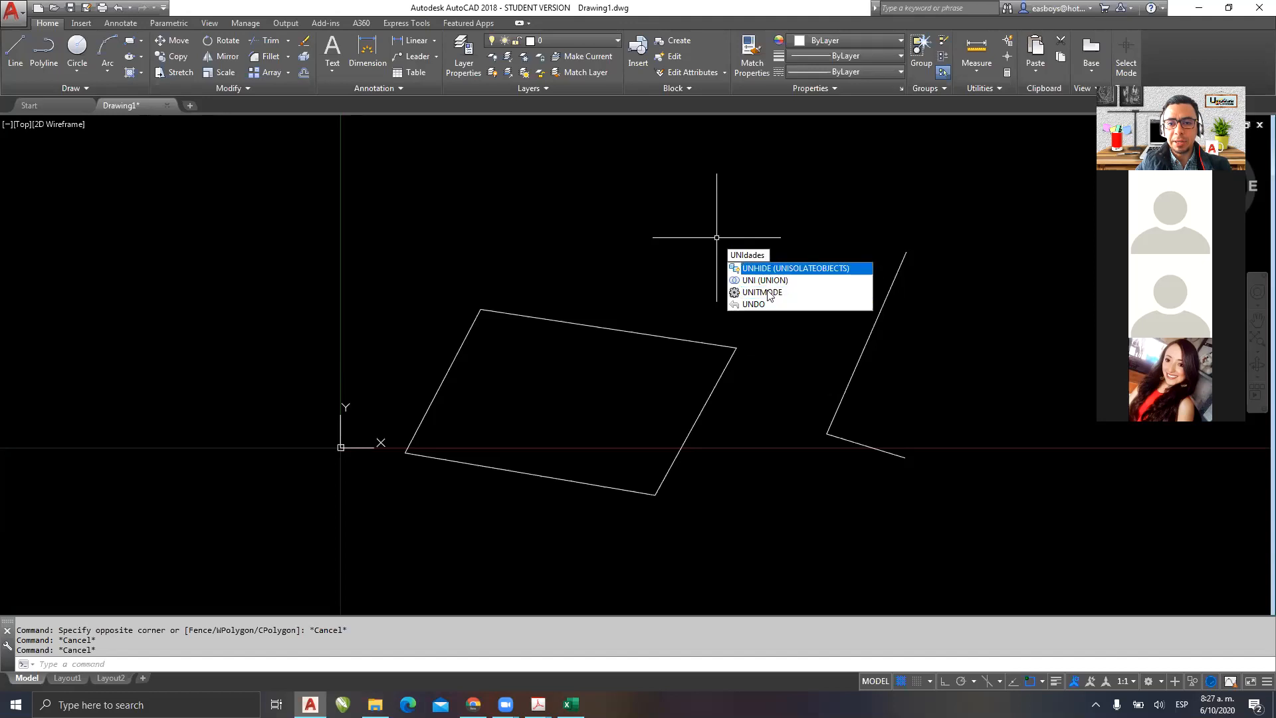
{"action": "key", "text": "BackSpace"}
{"action": "key", "text": "BackSpace"}
{"action": "key", "text": "BackSpace"}
{"action": "key", "text": "BackSpace"}
{"action": "key", "text": "BackSpace"}
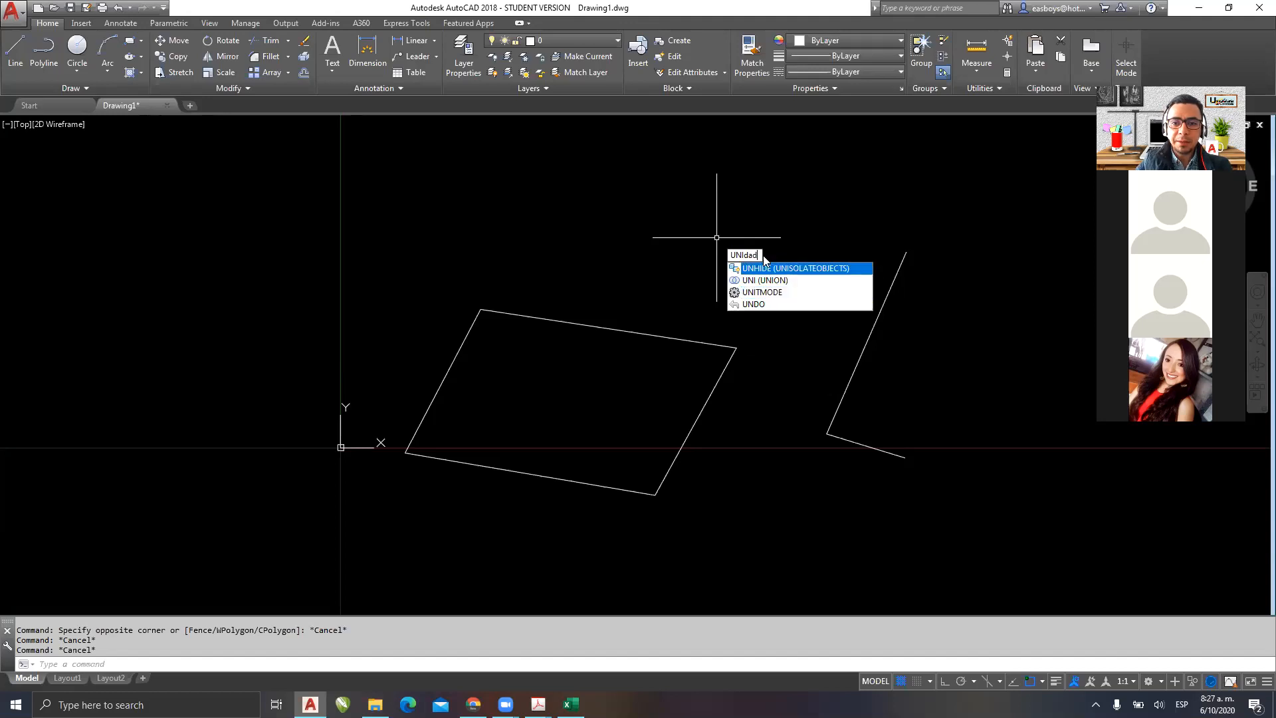
{"action": "type", "text": "TE"}
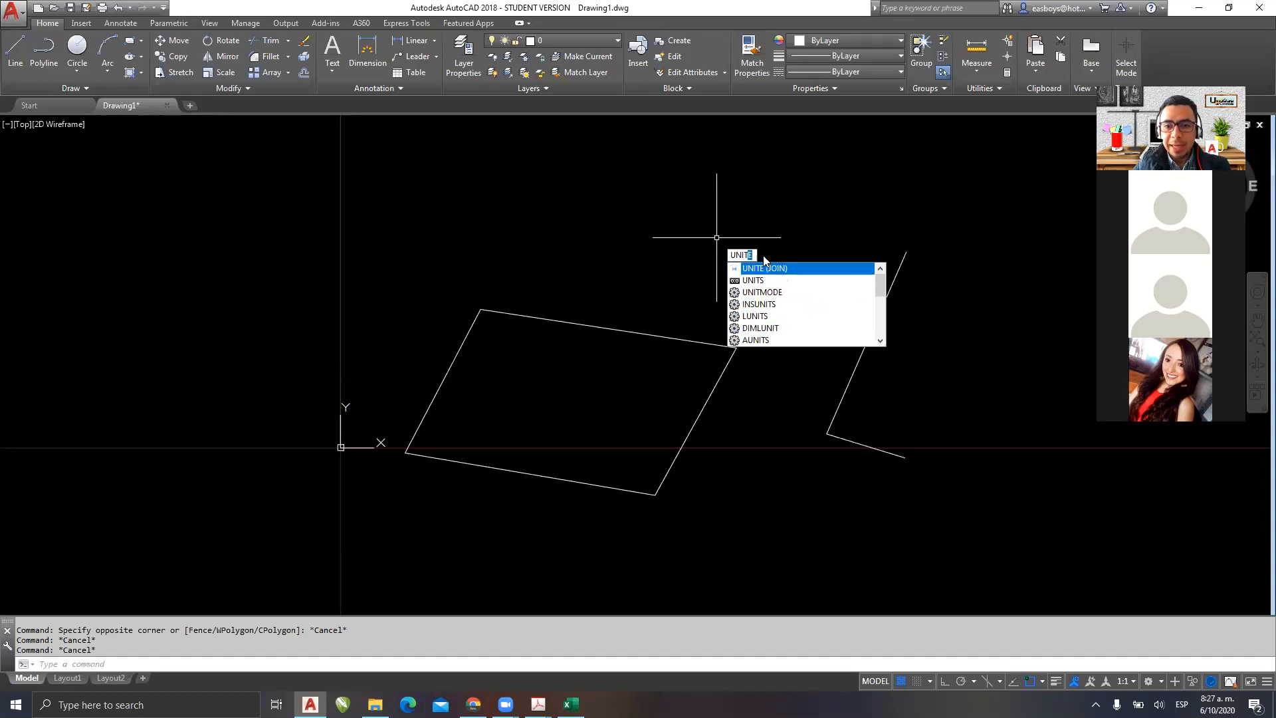
{"action": "left_click", "coordinate": [748, 287]}
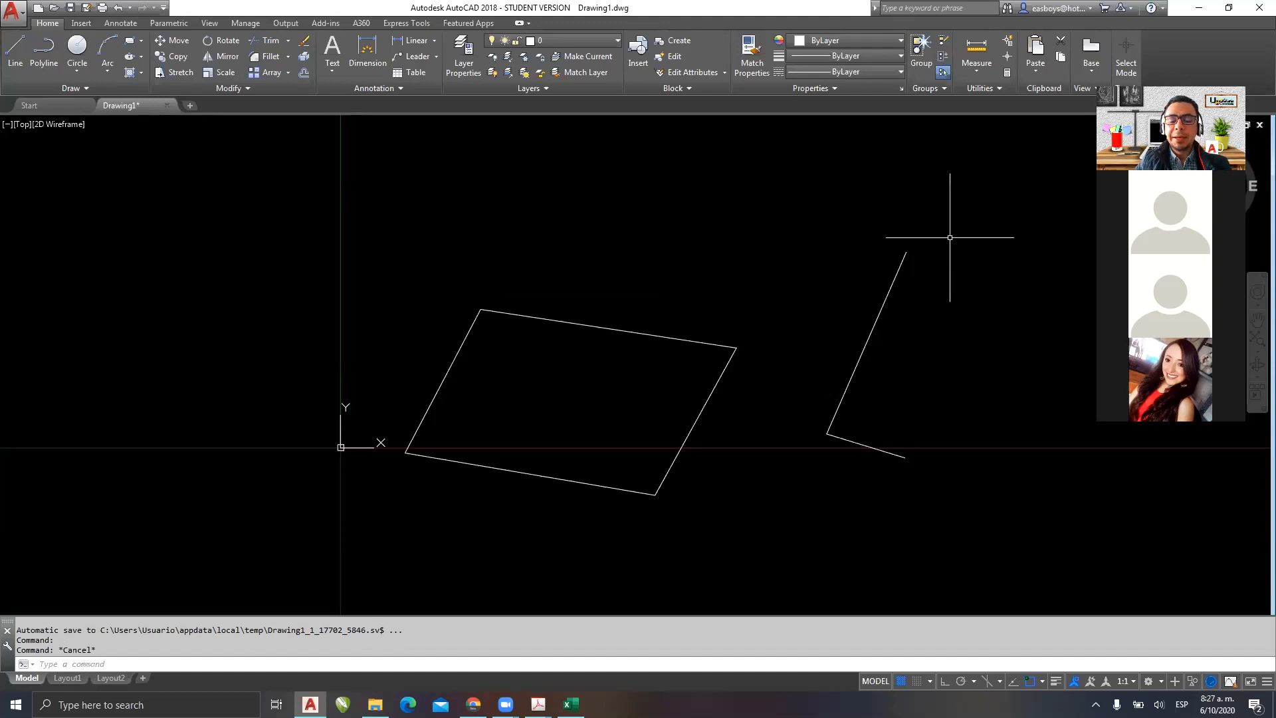
- Move both segments of the open line with MOVE from beside the four-sided figure to the far side of the Y axis
{"action": "type", "text": "M"}
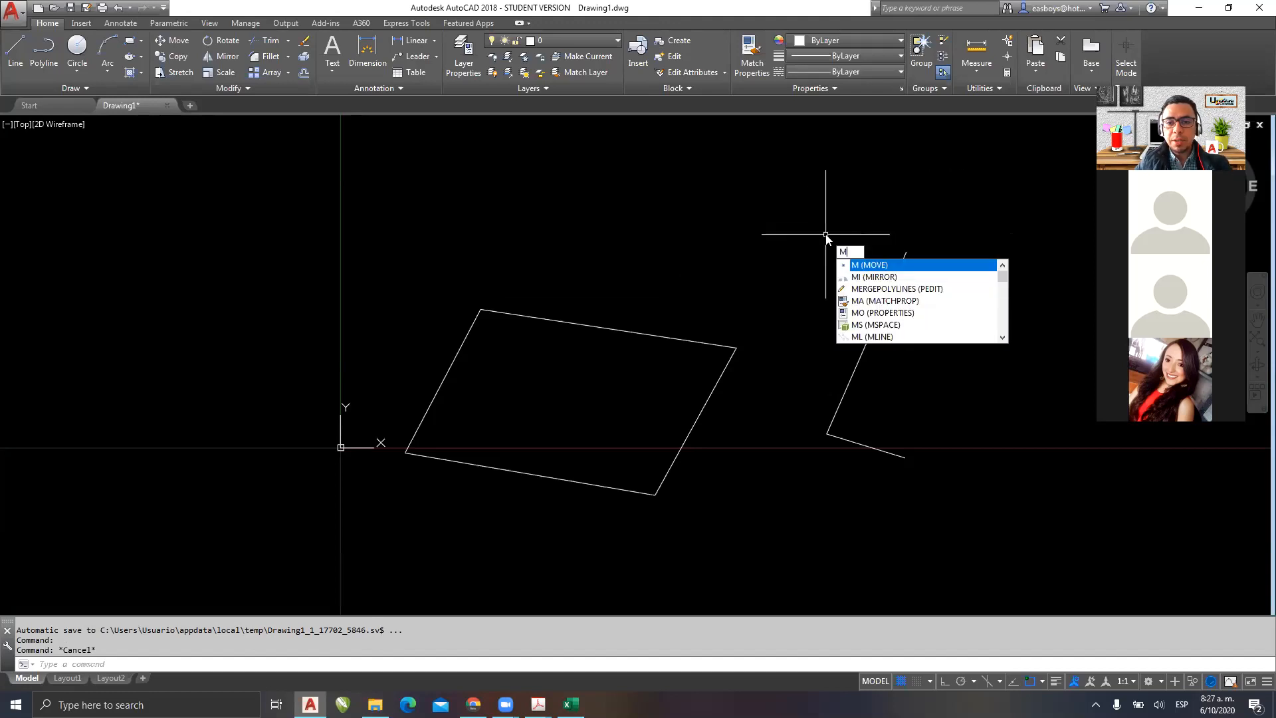
{"action": "key", "text": "Return"}
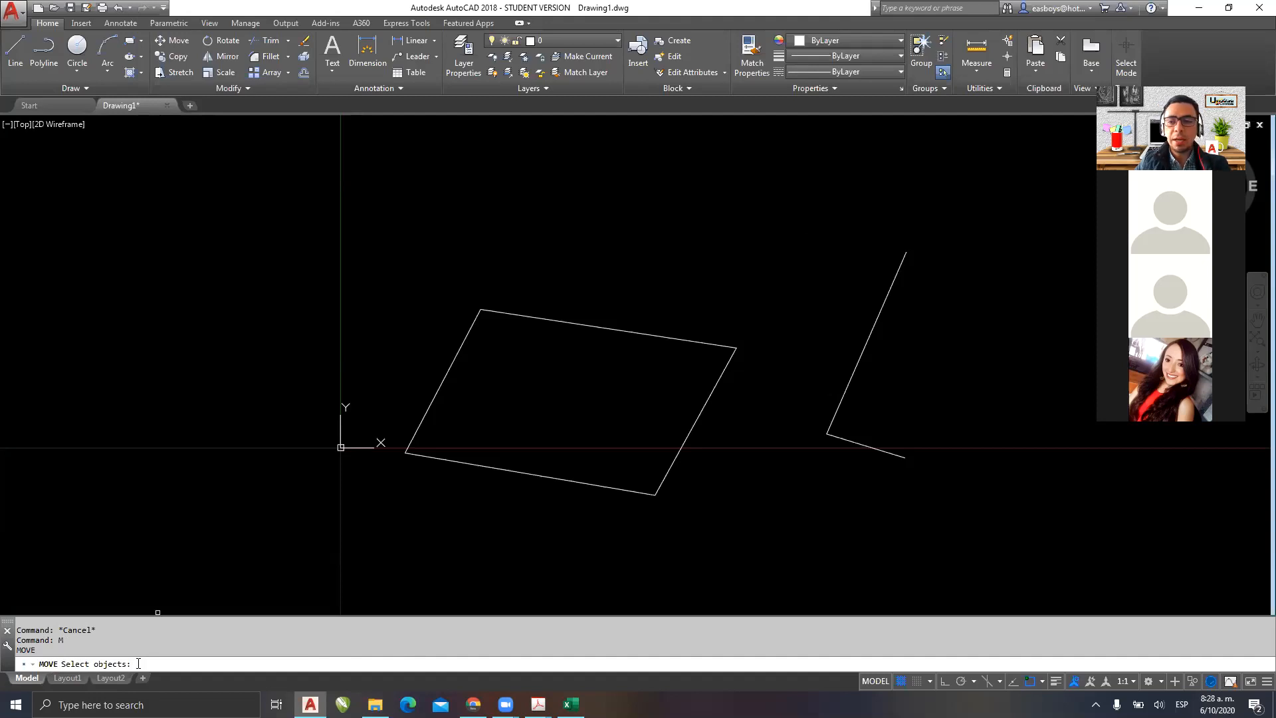
{"action": "left_click", "coordinate": [875, 326]}
{"action": "left_click", "coordinate": [844, 438]}
{"action": "key", "text": "Return"}
{"action": "left_click", "coordinate": [911, 323]}
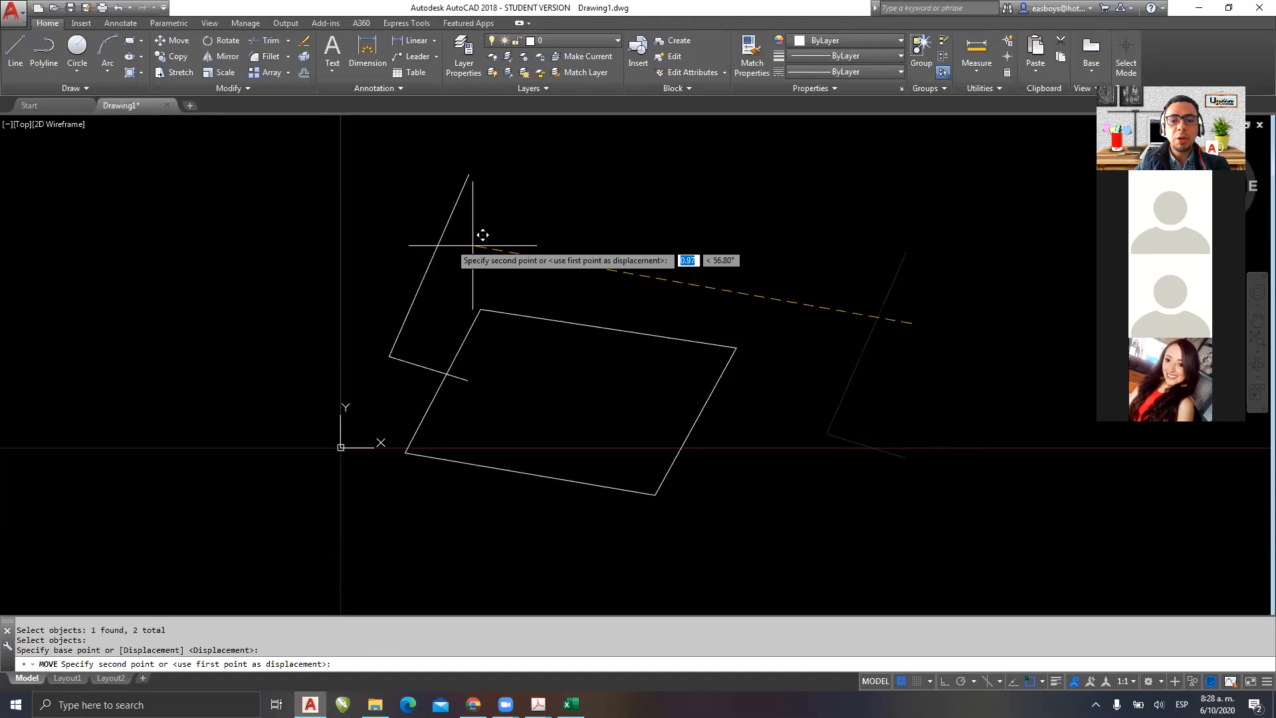
{"action": "left_click", "coordinate": [242, 232]}
{"action": "key", "text": "Escape"}
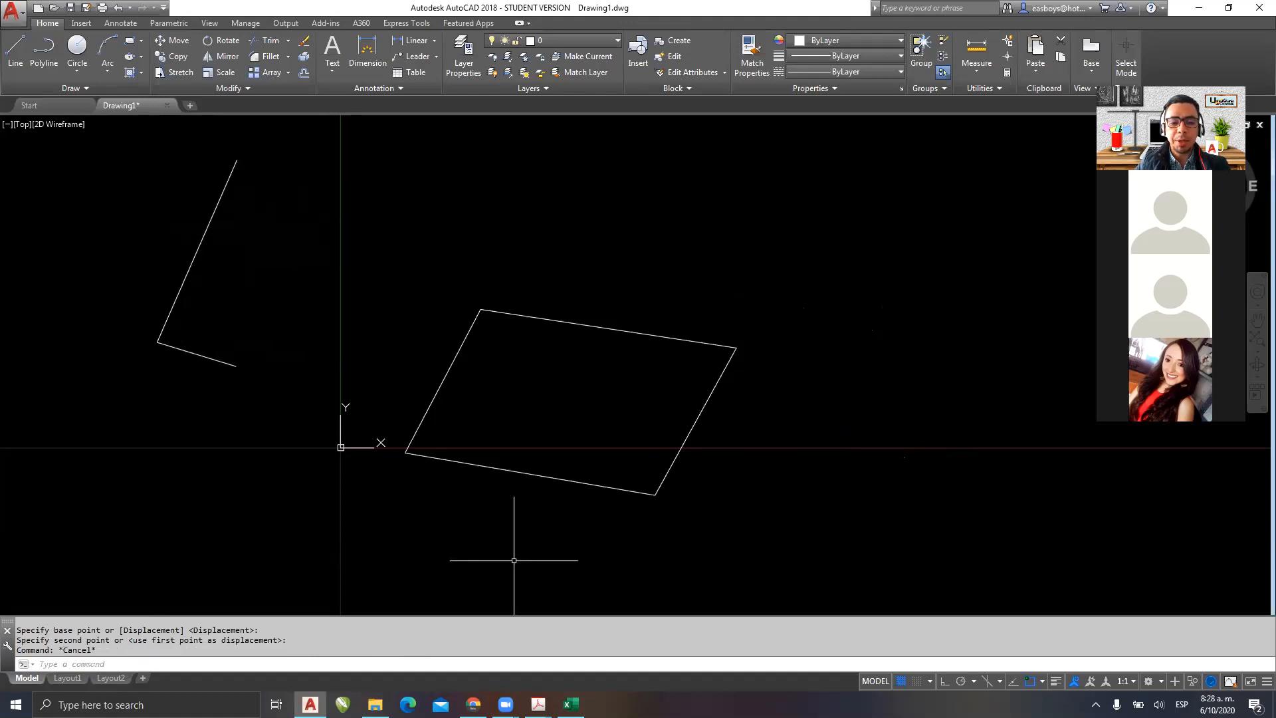
- Return to the Parámetros Iniciales de Dibujo guide in Acrobat and fit the full CURSOR page to the window
{"action": "mouse_move", "coordinate": [539, 705]}
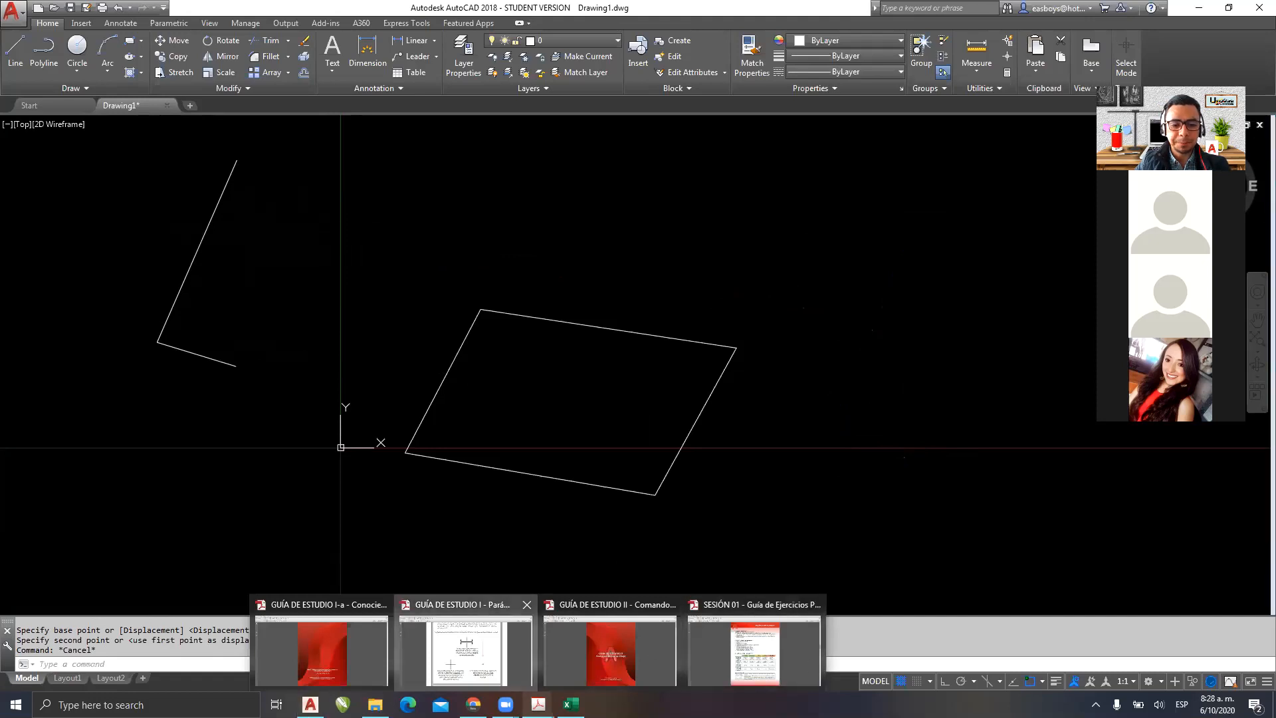
{"action": "left_click", "coordinate": [465, 648]}
{"action": "left_click", "coordinate": [289, 65]}
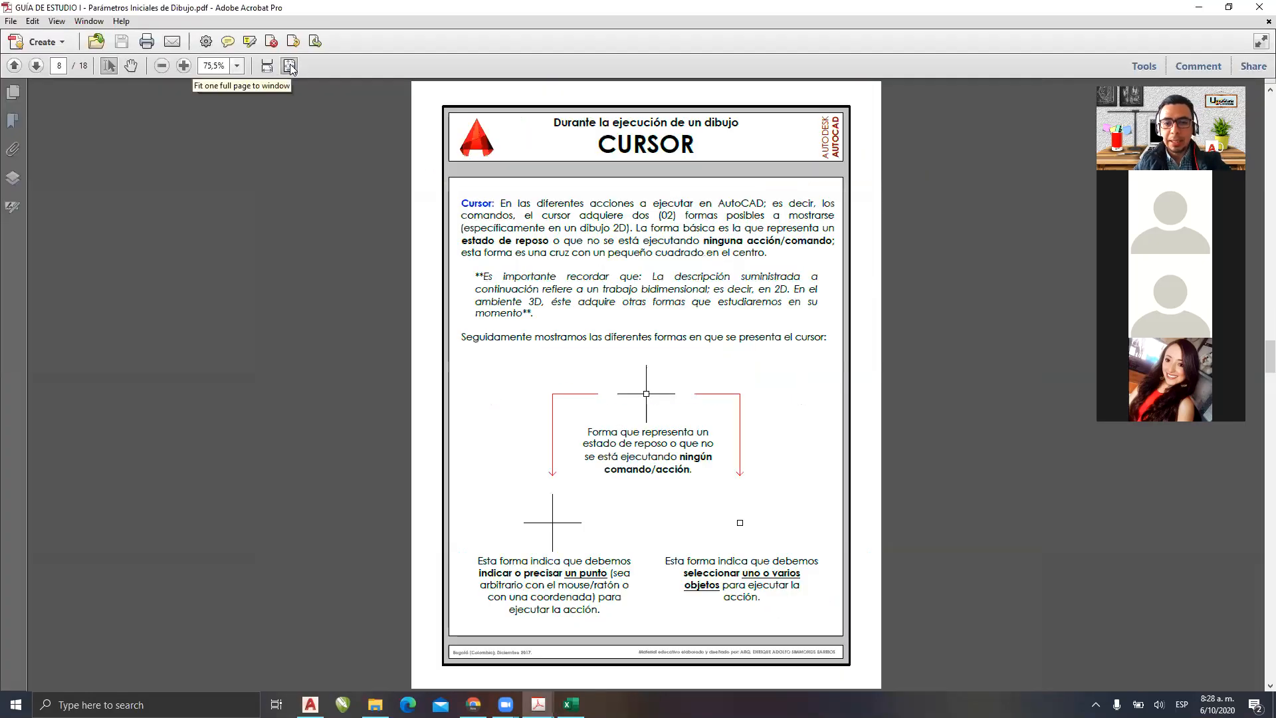
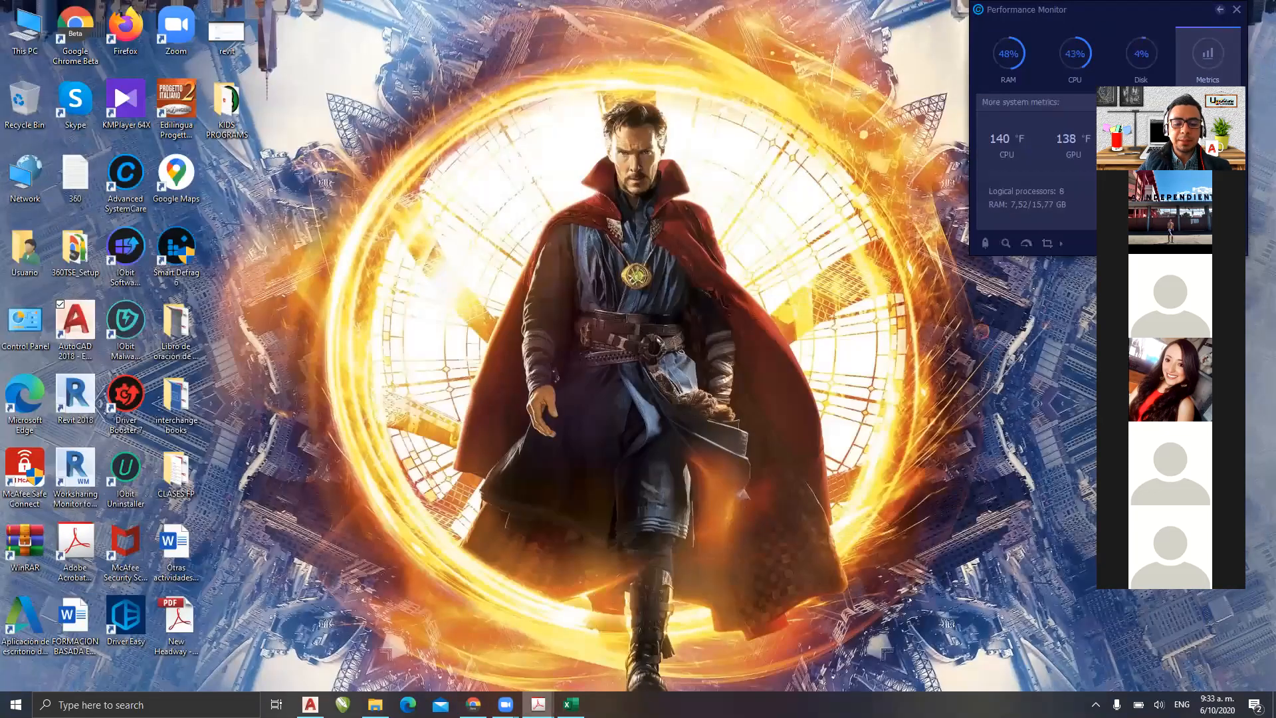
- Open GUÍA DE ESTUDIO II - Comandos Básicos de Dibujo in Acrobat and go to the LINE page, page 6
{"action": "mouse_move", "coordinate": [538, 705]}
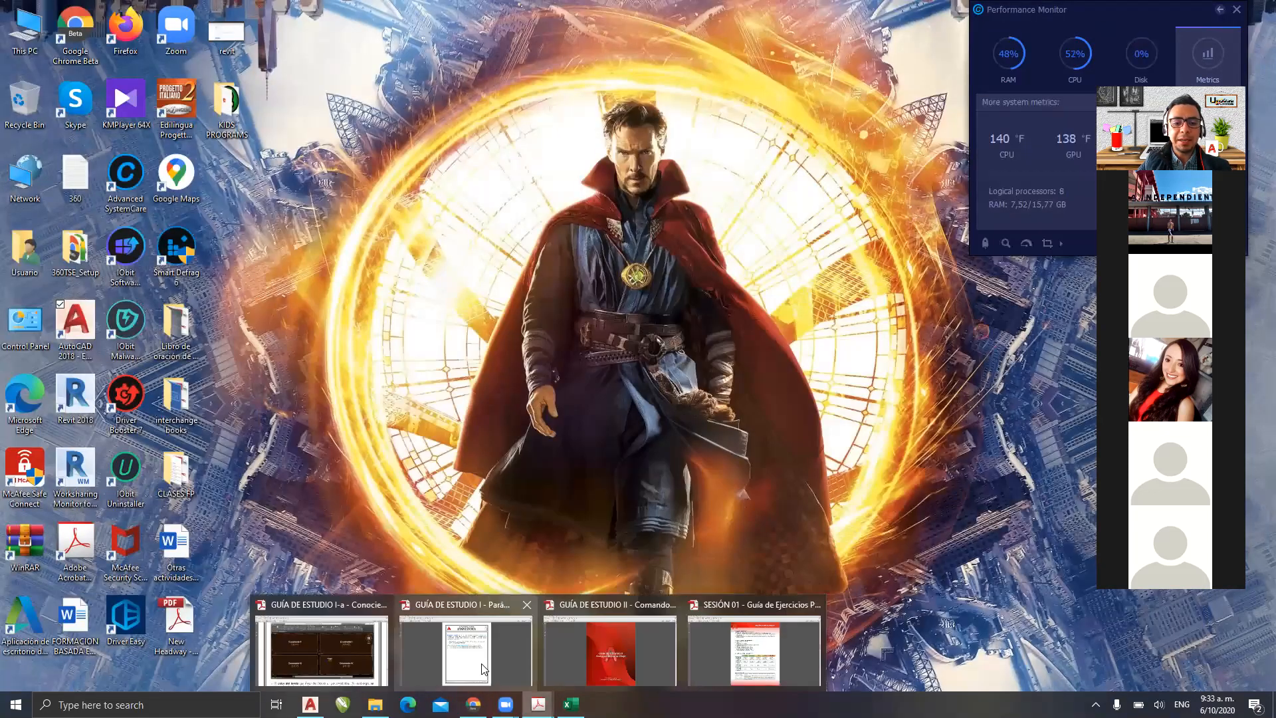
{"action": "left_click", "coordinate": [626, 643]}
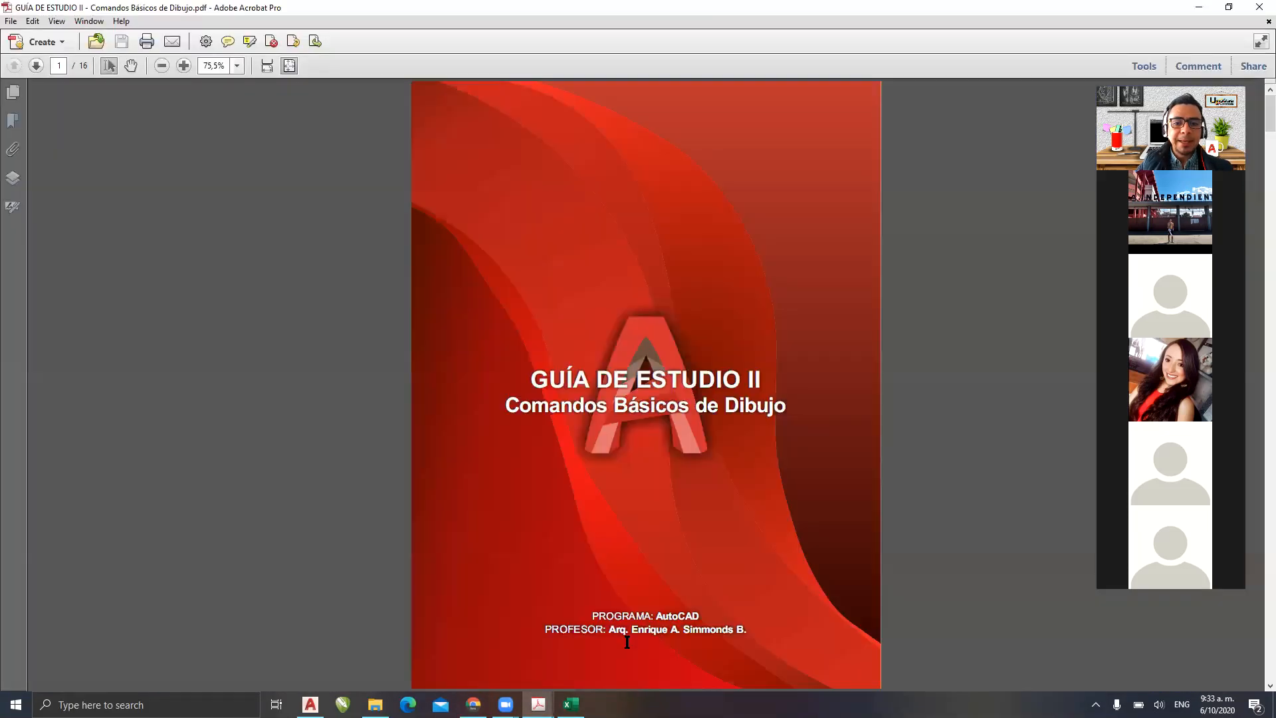
{"action": "scroll", "coordinate": [626, 642], "scroll_direction": "down", "scroll_amount": 1}
{"action": "scroll", "coordinate": [627, 642], "scroll_direction": "down", "scroll_amount": 3}
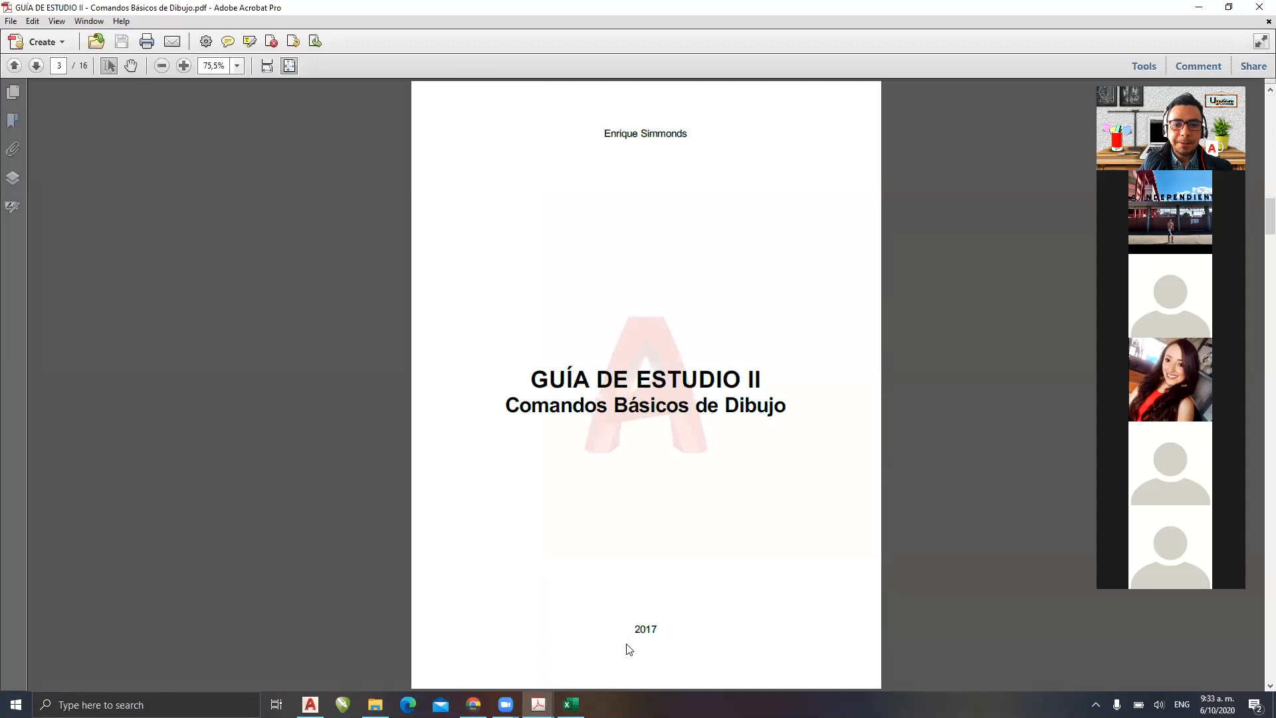
{"action": "scroll", "coordinate": [626, 643], "scroll_direction": "down", "scroll_amount": 1}
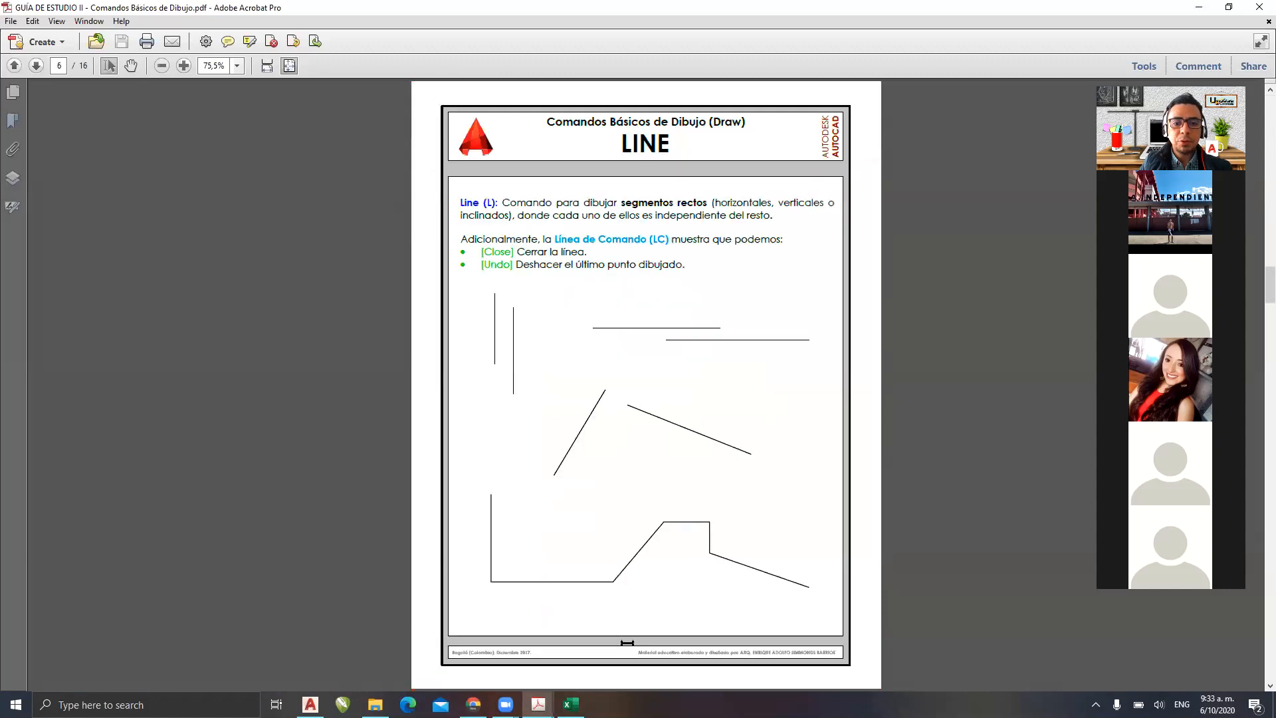
- Switch to AutoCAD and erase the four-sided figure and the two-segment line from the drawing
{"action": "left_click", "coordinate": [1198, 12]}
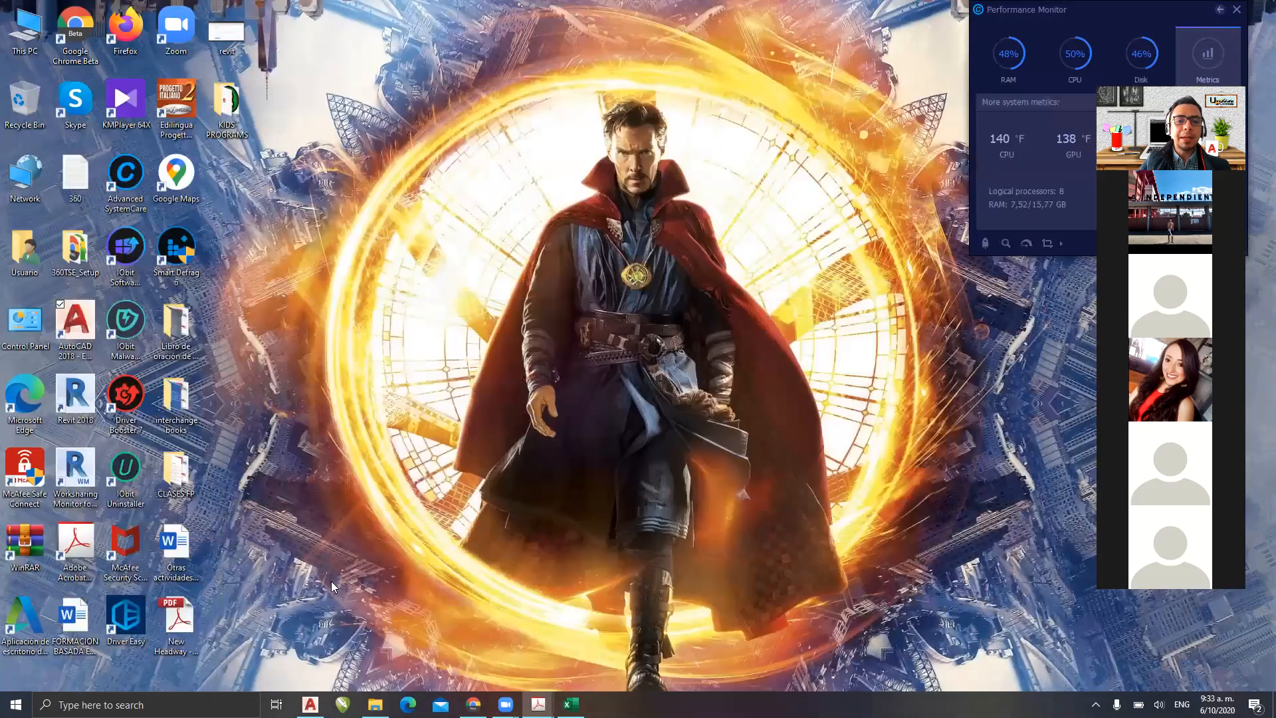
{"action": "left_click", "coordinate": [311, 705]}
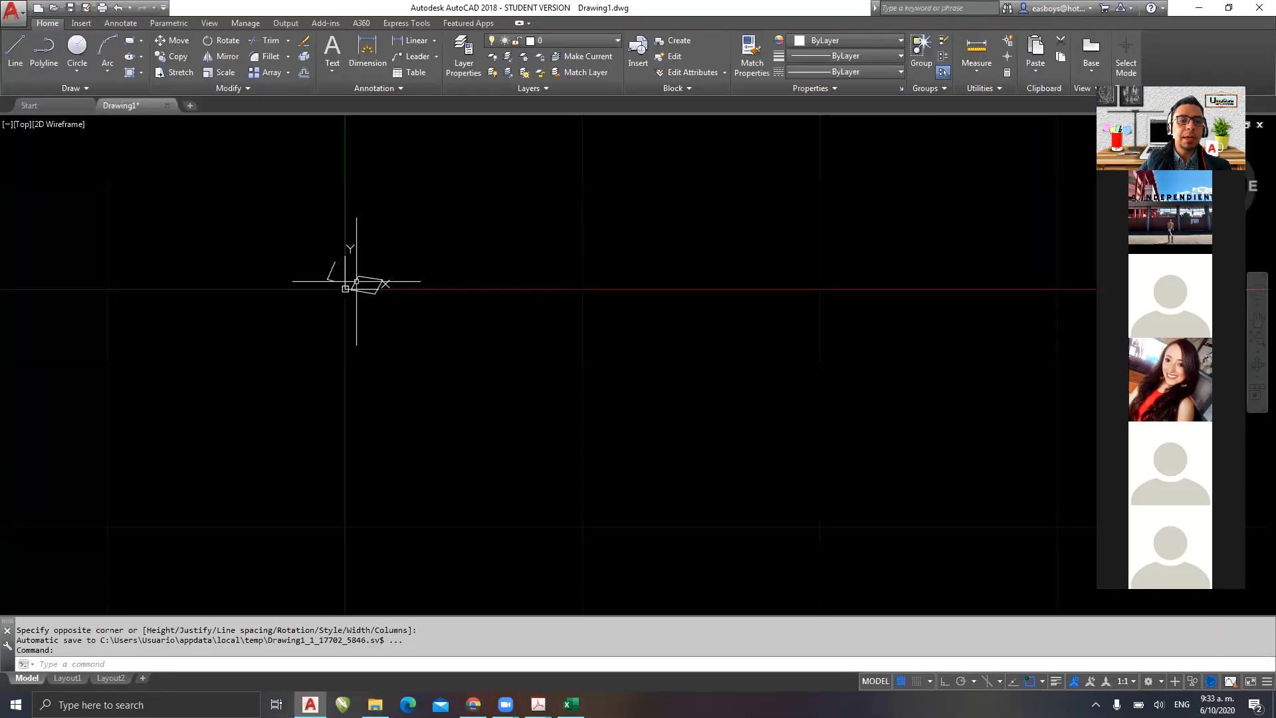
{"action": "left_click_drag", "start_coordinate": [601, 164], "coordinate": [198, 395]}
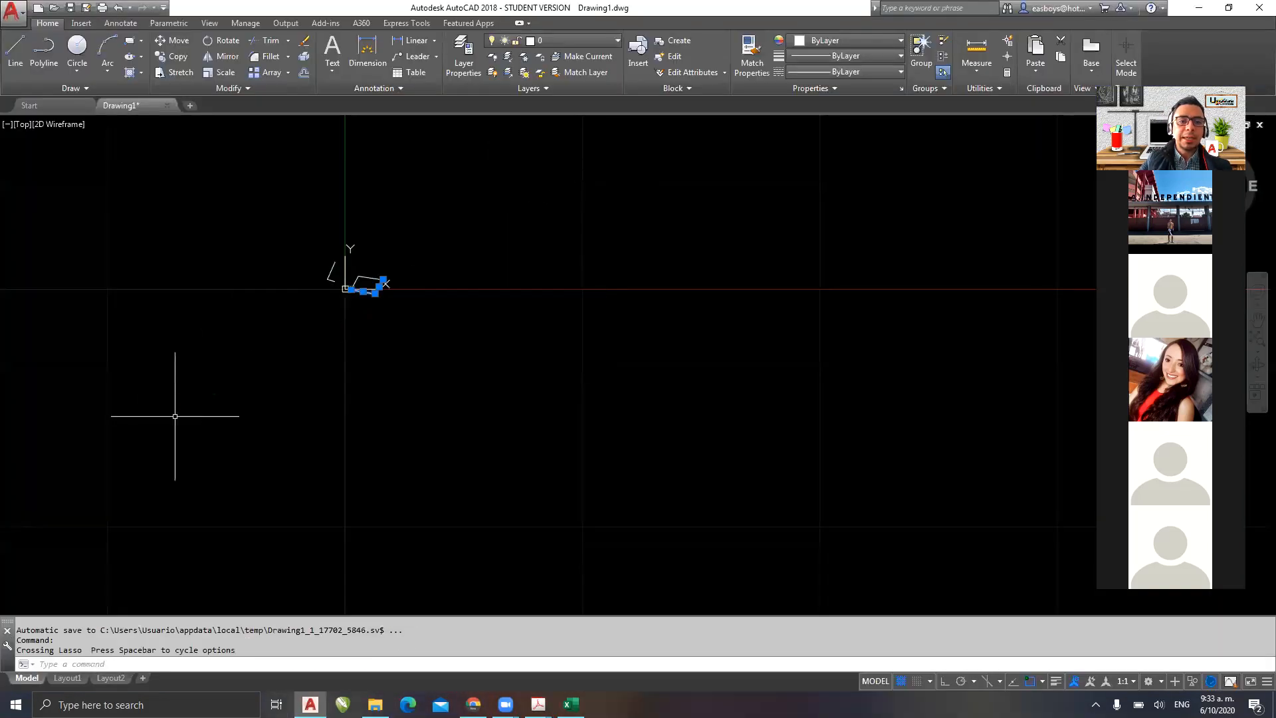
{"action": "left_click", "coordinate": [222, 171]}
{"action": "left_click", "coordinate": [558, 446]}
{"action": "key", "text": "Delete"}
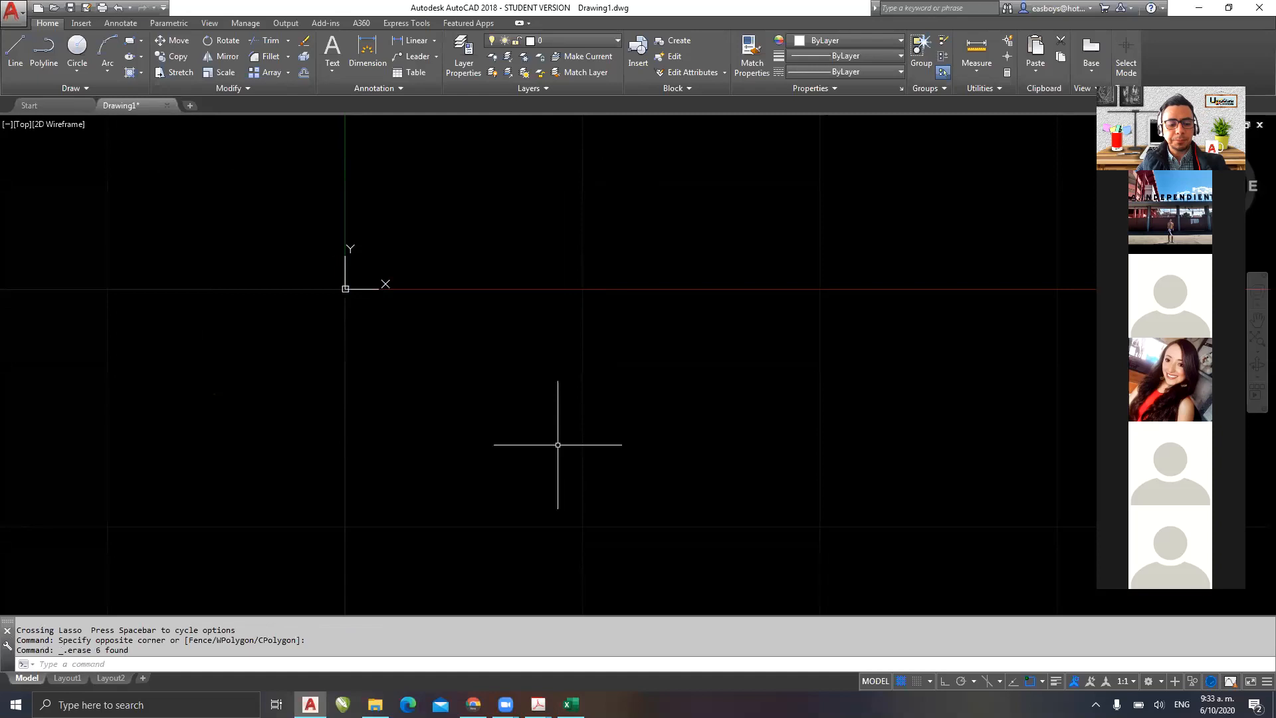
- Move the video-call window off the ViewCube, set the drawing to the Top view and reposition the origin
{"action": "left_click_drag", "start_coordinate": [1253, 71], "coordinate": [1118, 89]}
{"action": "left_click", "coordinate": [1217, 182]}
{"action": "middle_click_drag", "start_coordinate": [634, 272], "coordinate": [246, 450]}
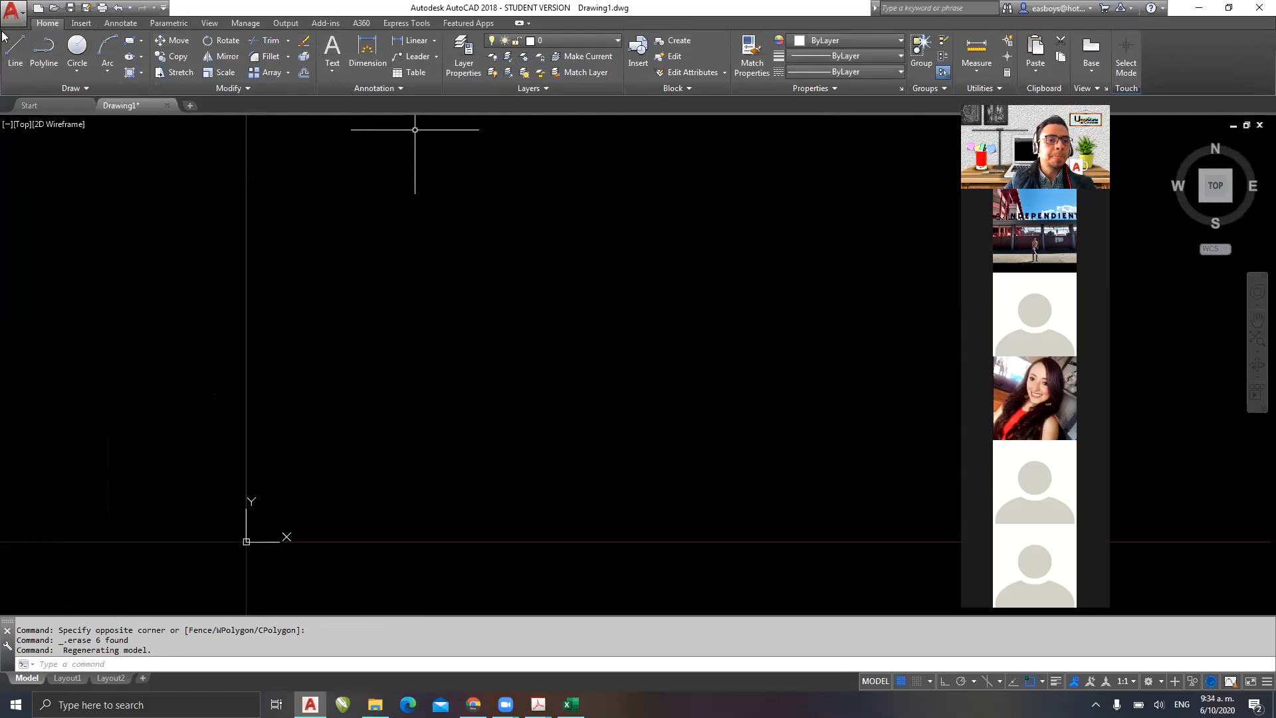
- Cycle the ribbon through its minimized states of panel buttons, panel titles and tabs only, and restore the full ribbon
{"action": "double_click", "coordinate": [42, 27]}
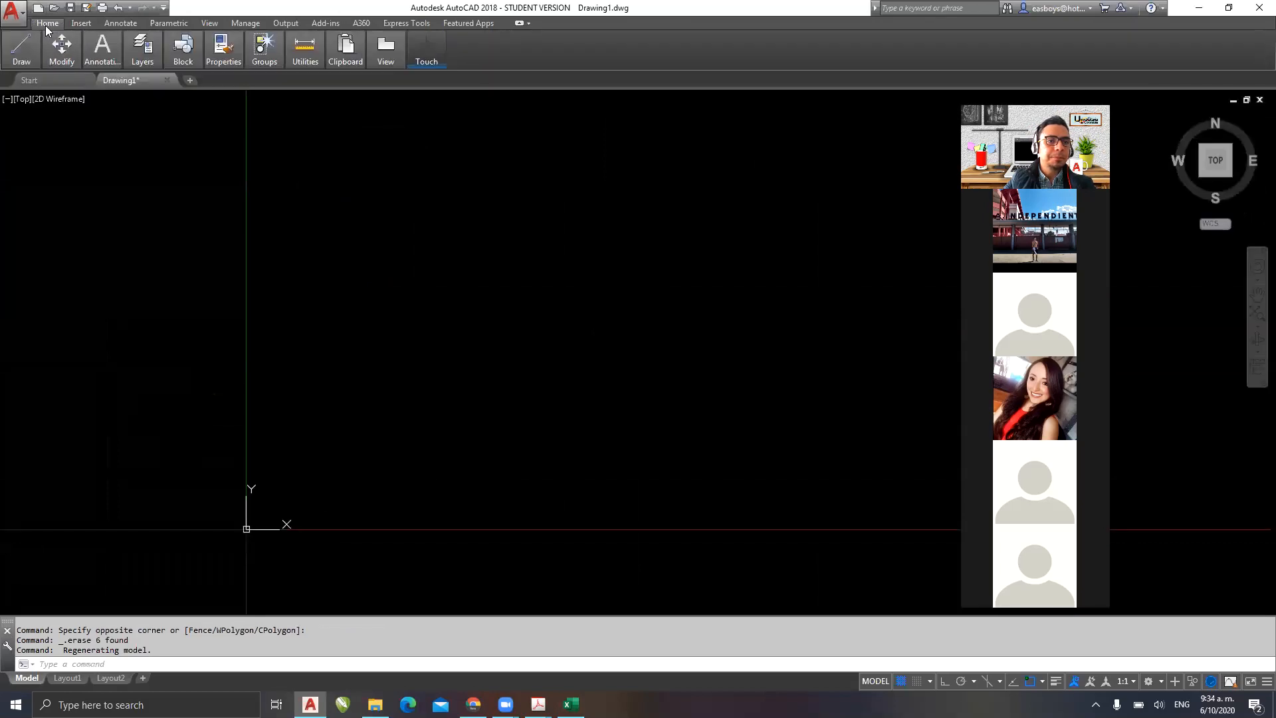
{"action": "double_click", "coordinate": [45, 25]}
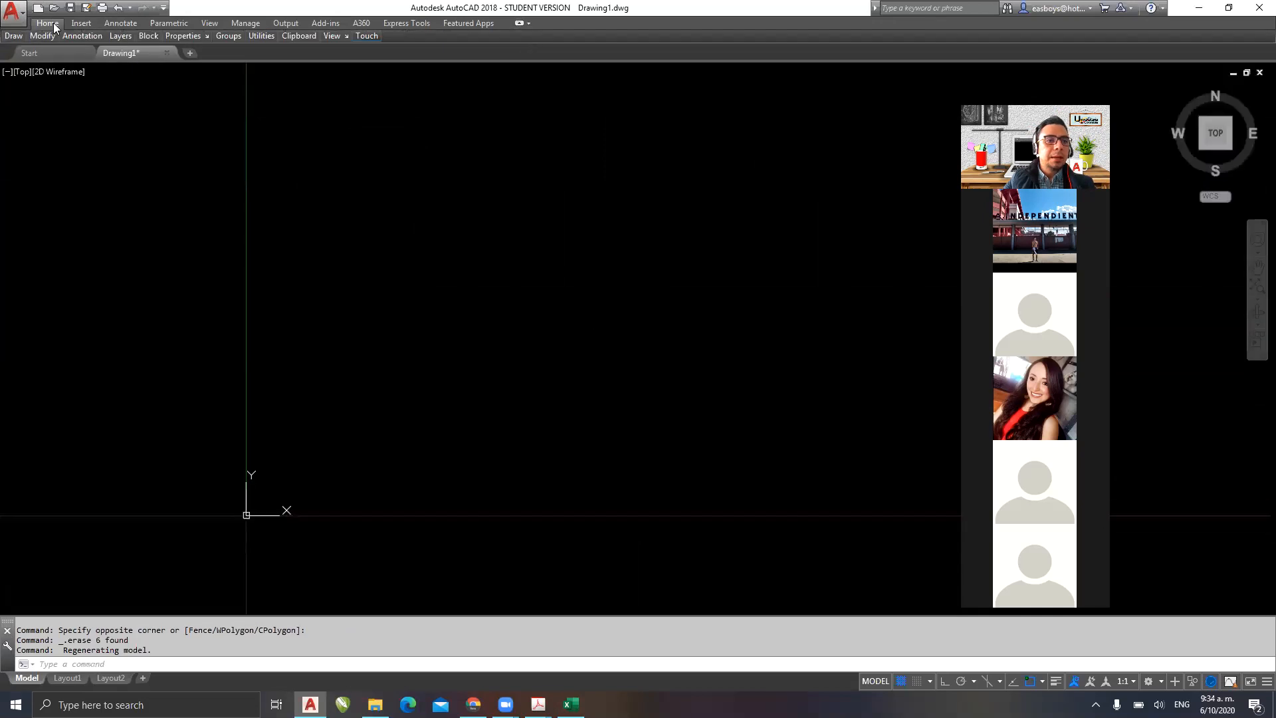
{"action": "double_click", "coordinate": [36, 23]}
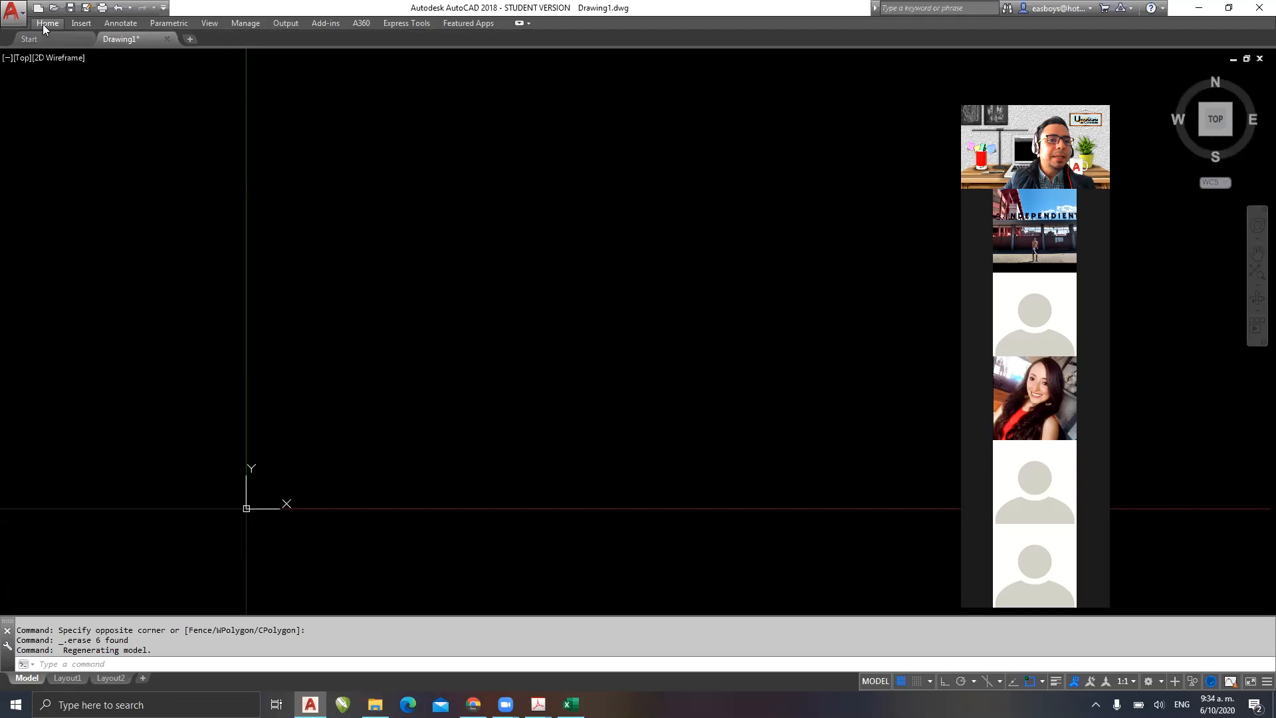
{"action": "double_click", "coordinate": [47, 24]}
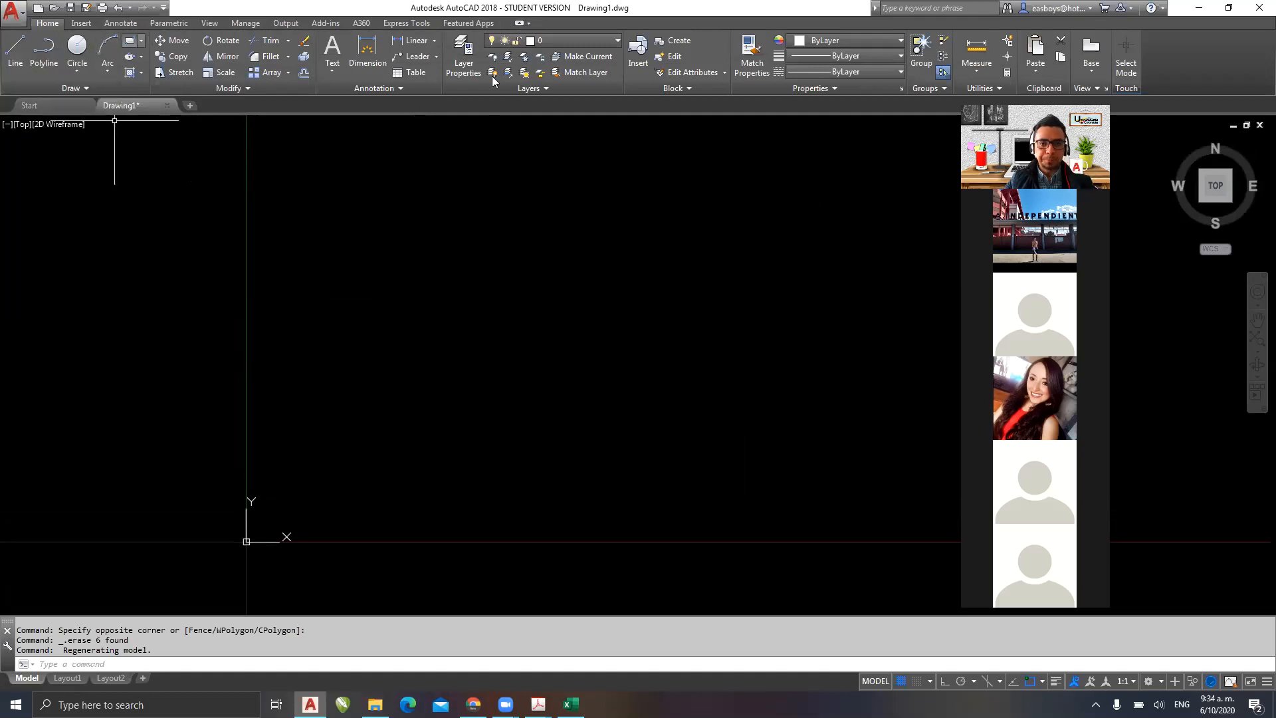
- Examine the Draw command variants grouped under Rectangle, Ellipse and Hatch without starting any of them
{"action": "left_click", "coordinate": [142, 43]}
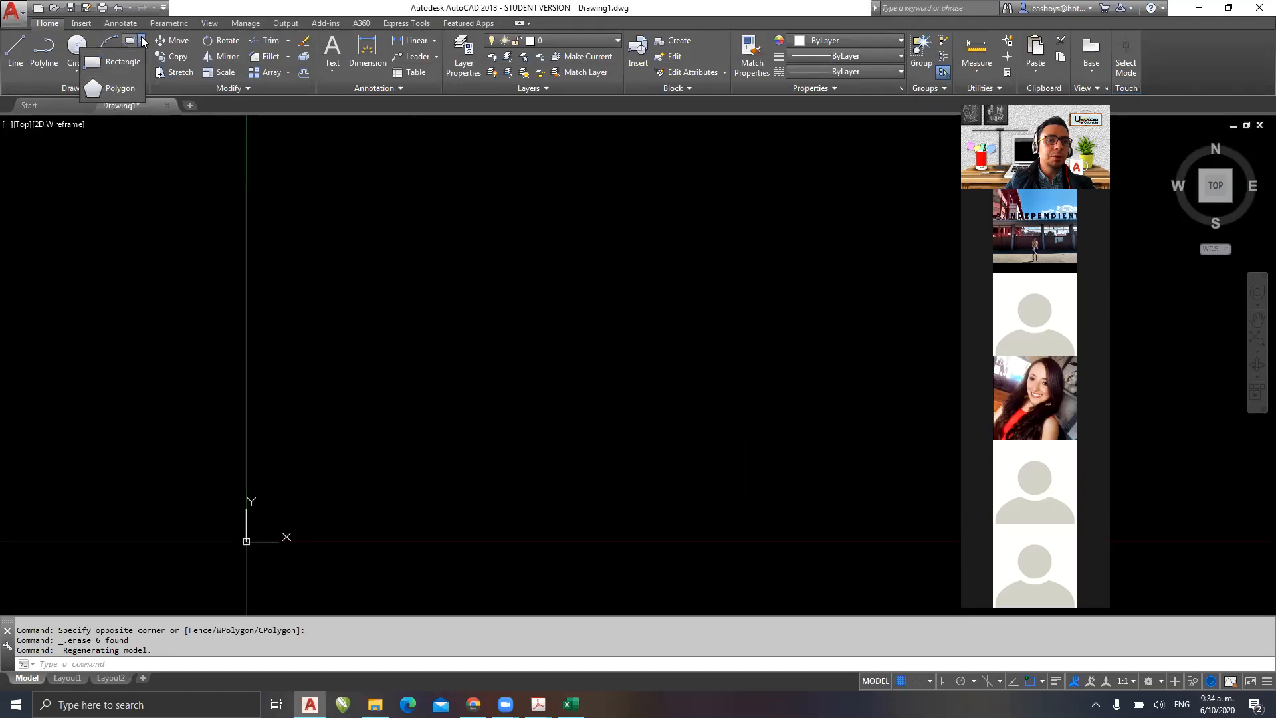
{"action": "left_click", "coordinate": [143, 42]}
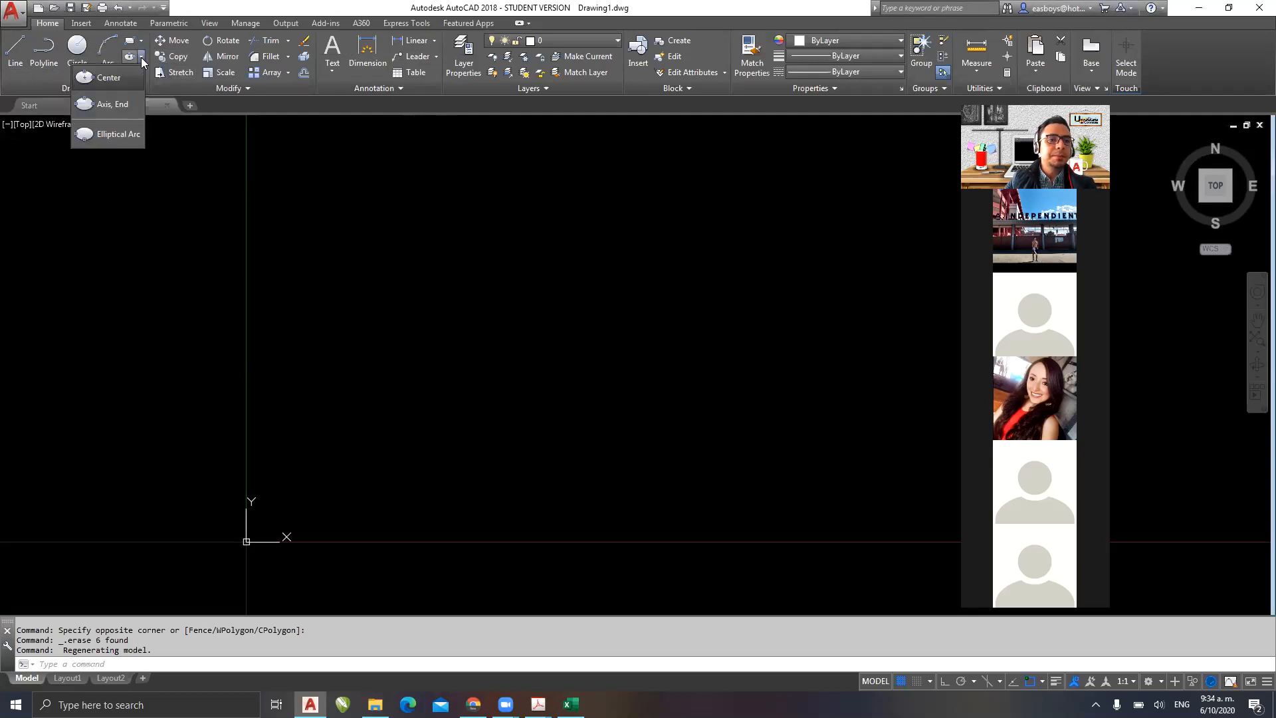
{"action": "left_click", "coordinate": [141, 77]}
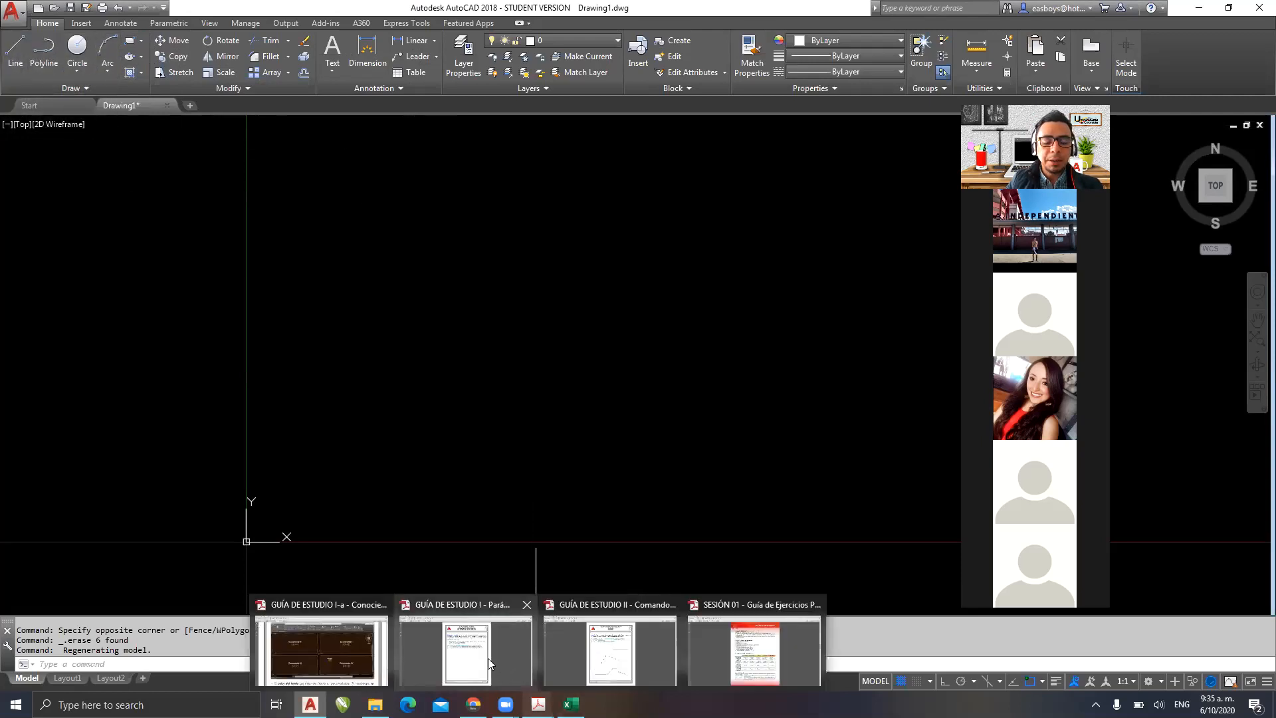
- Read the LINE page of GUÍA DE ESTUDIO II in Acrobat and return to the empty AutoCAD drawing
{"action": "key", "text": "alt+Tab"}
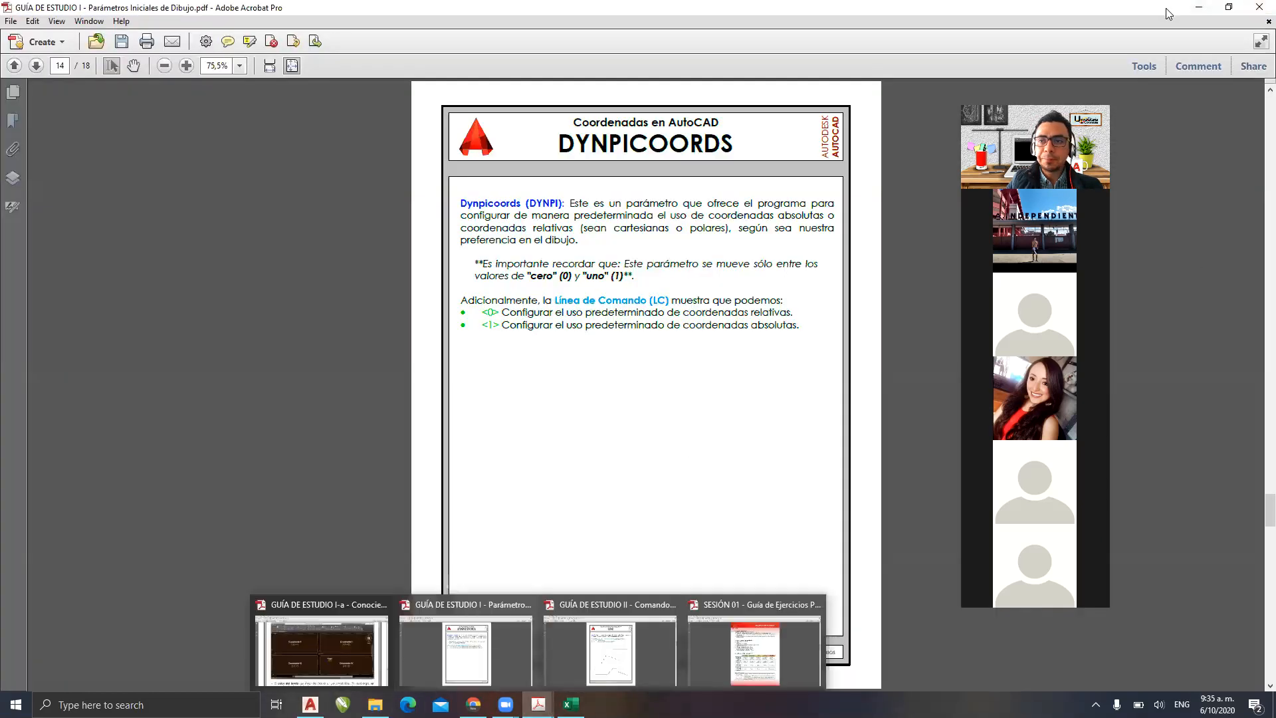
{"action": "left_click", "coordinate": [1199, 7]}
{"action": "mouse_move", "coordinate": [541, 700]}
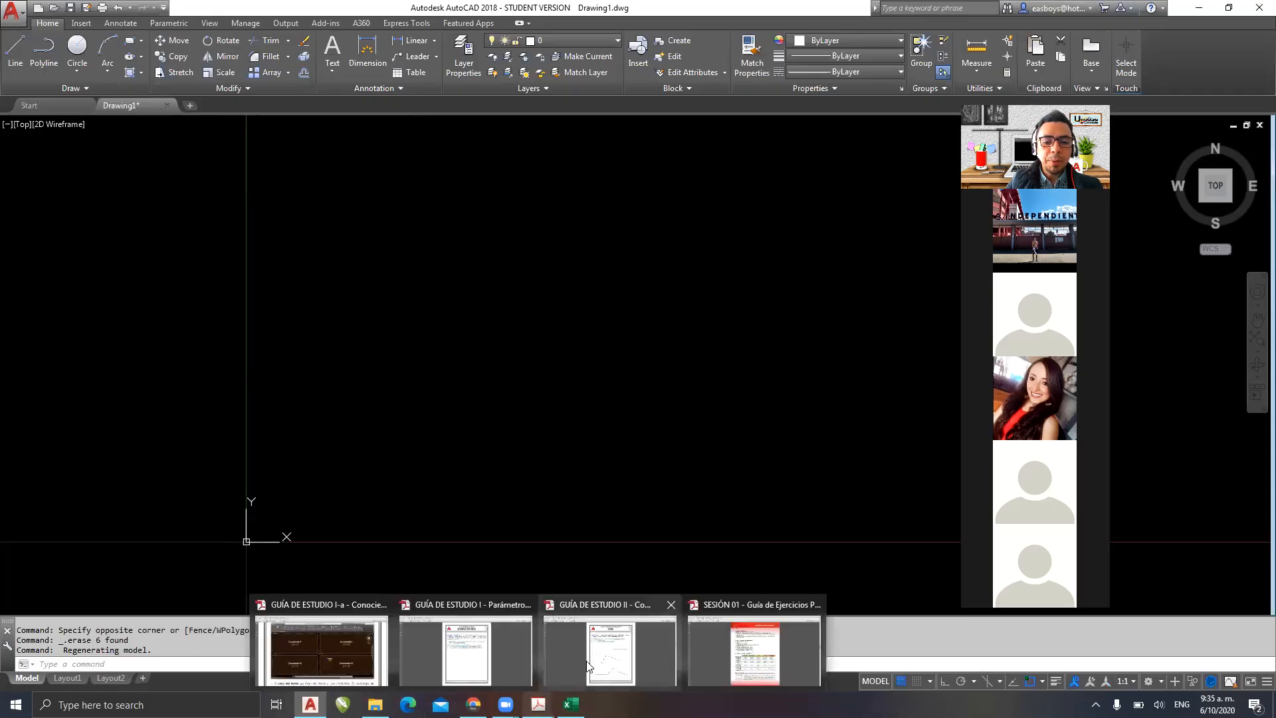
{"action": "left_click", "coordinate": [589, 655]}
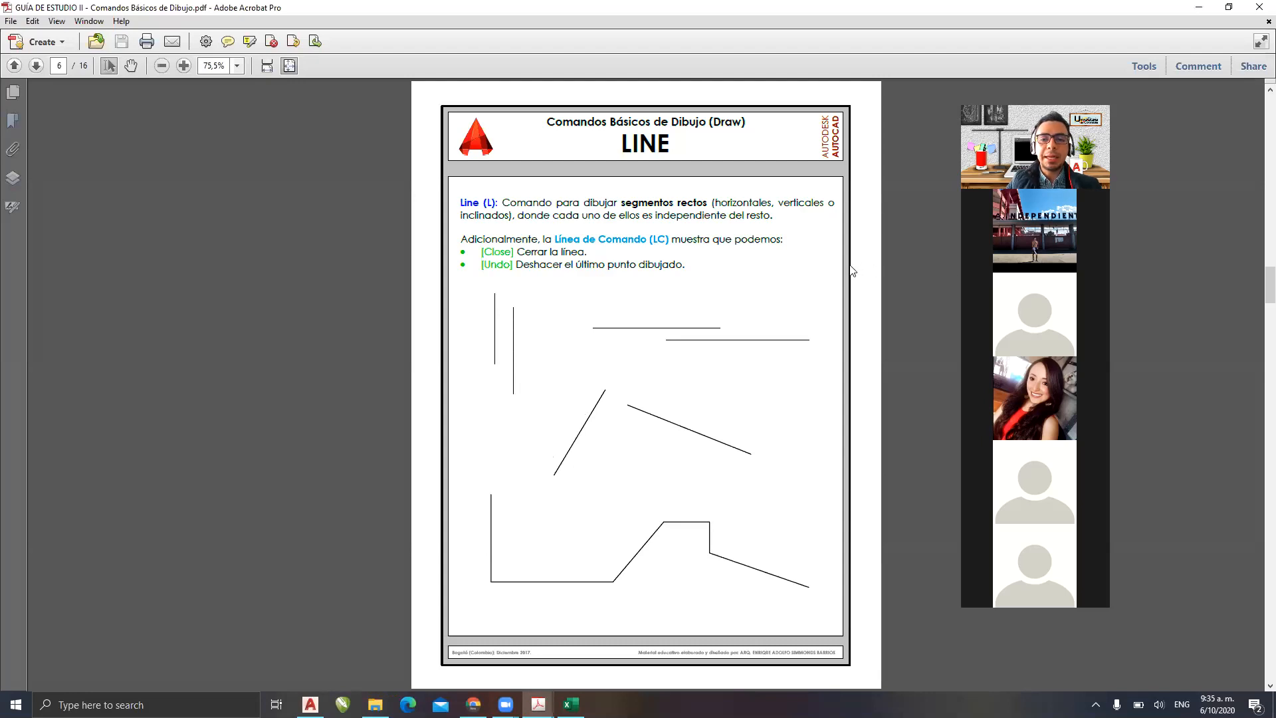
{"action": "left_click", "coordinate": [1198, 7]}
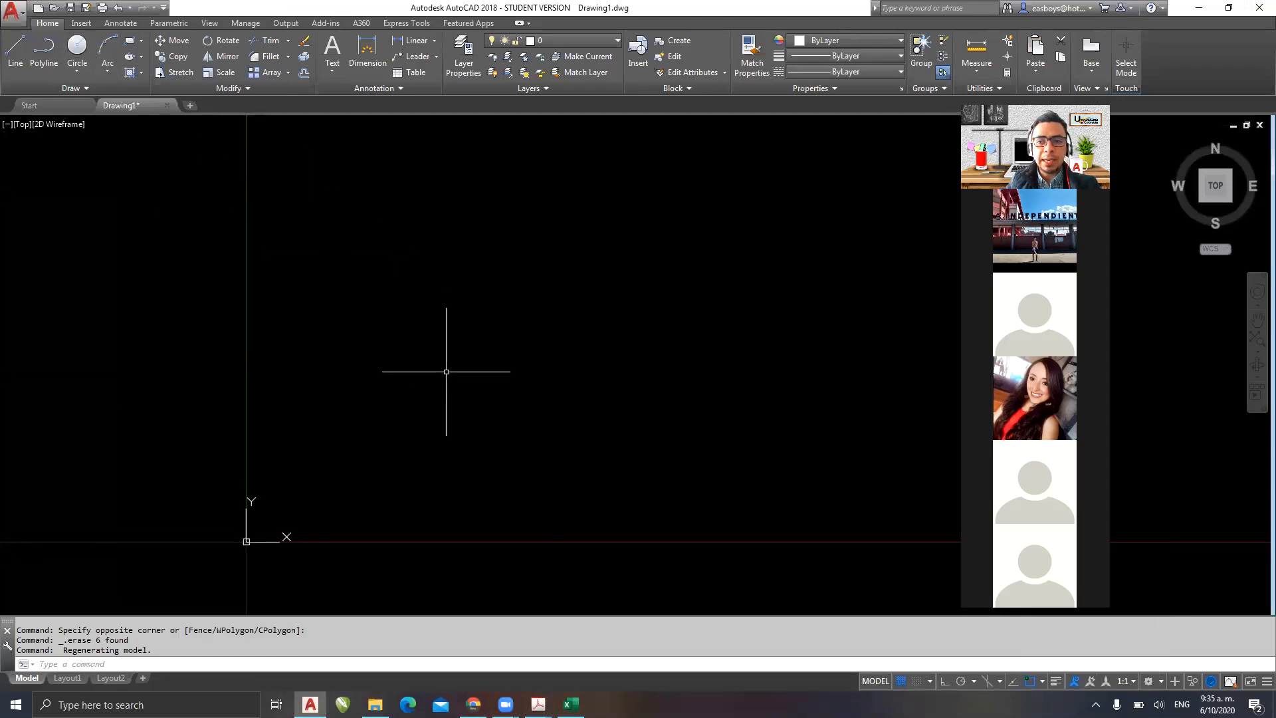
- Start the LINE command, place a first point above the origin and take it back with the command's Undo option
{"action": "type", "text": "L"}
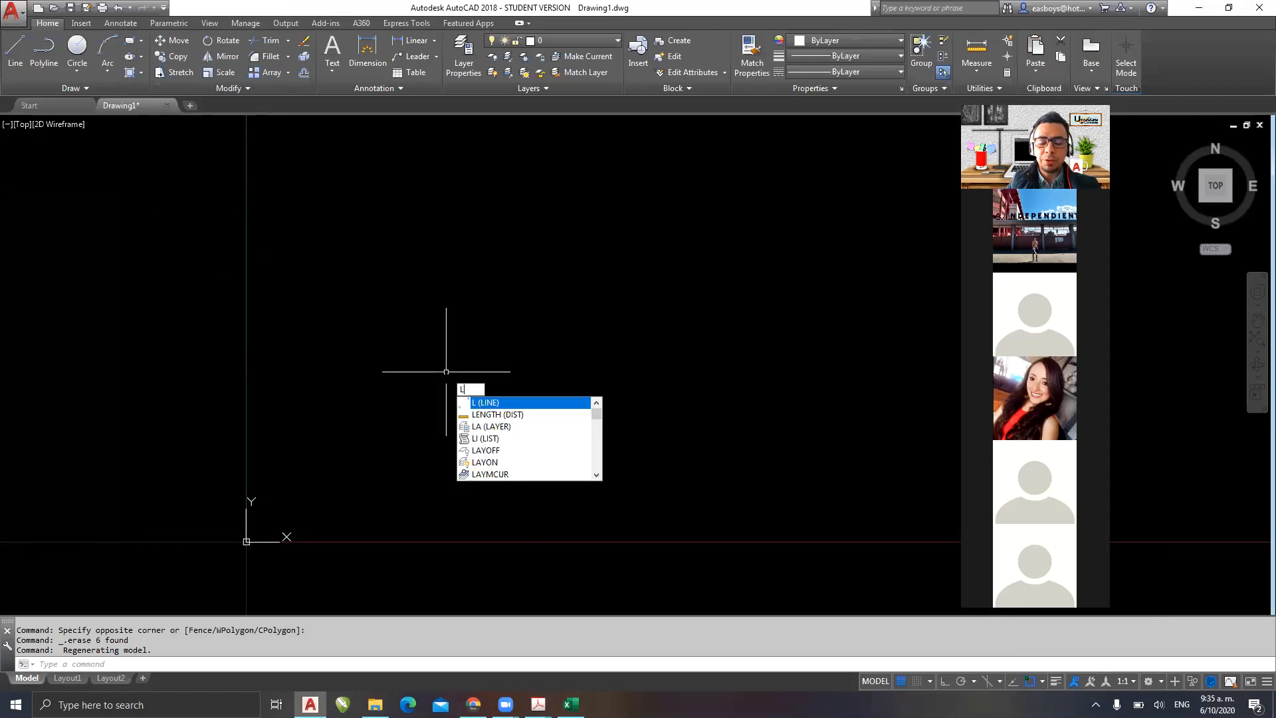
{"action": "key", "text": "Escape"}
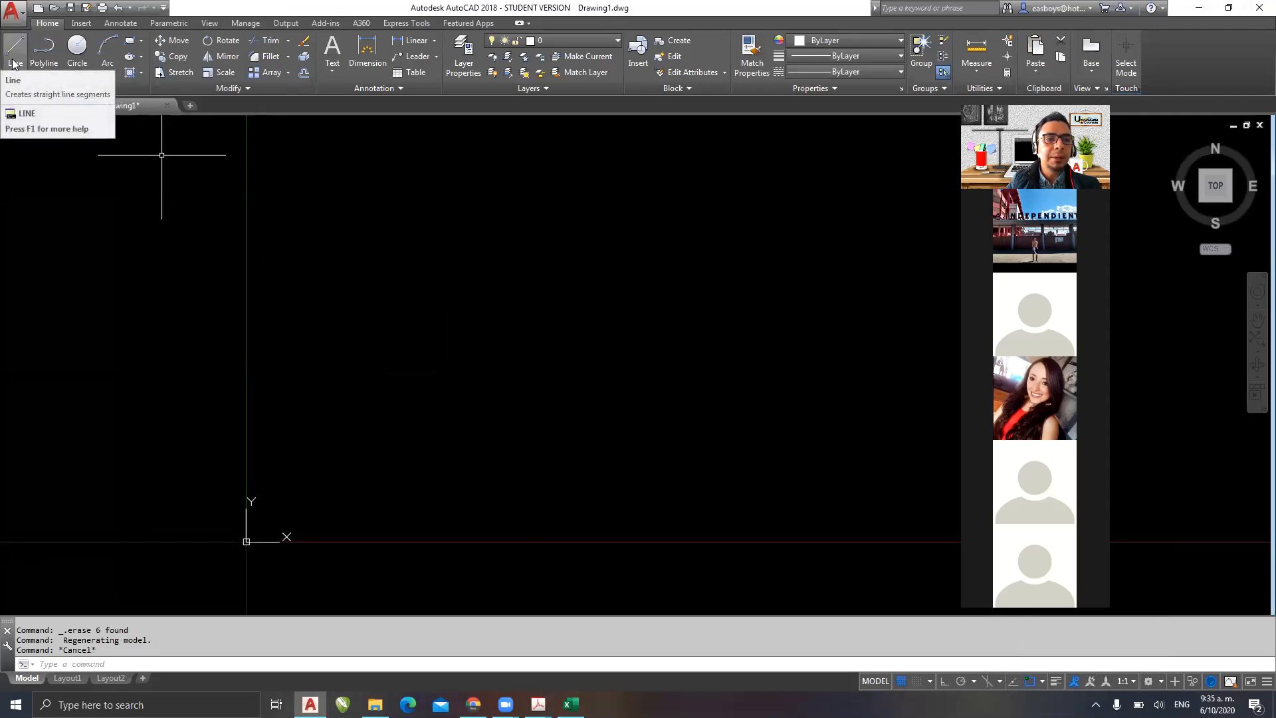
{"action": "left_click", "coordinate": [13, 63]}
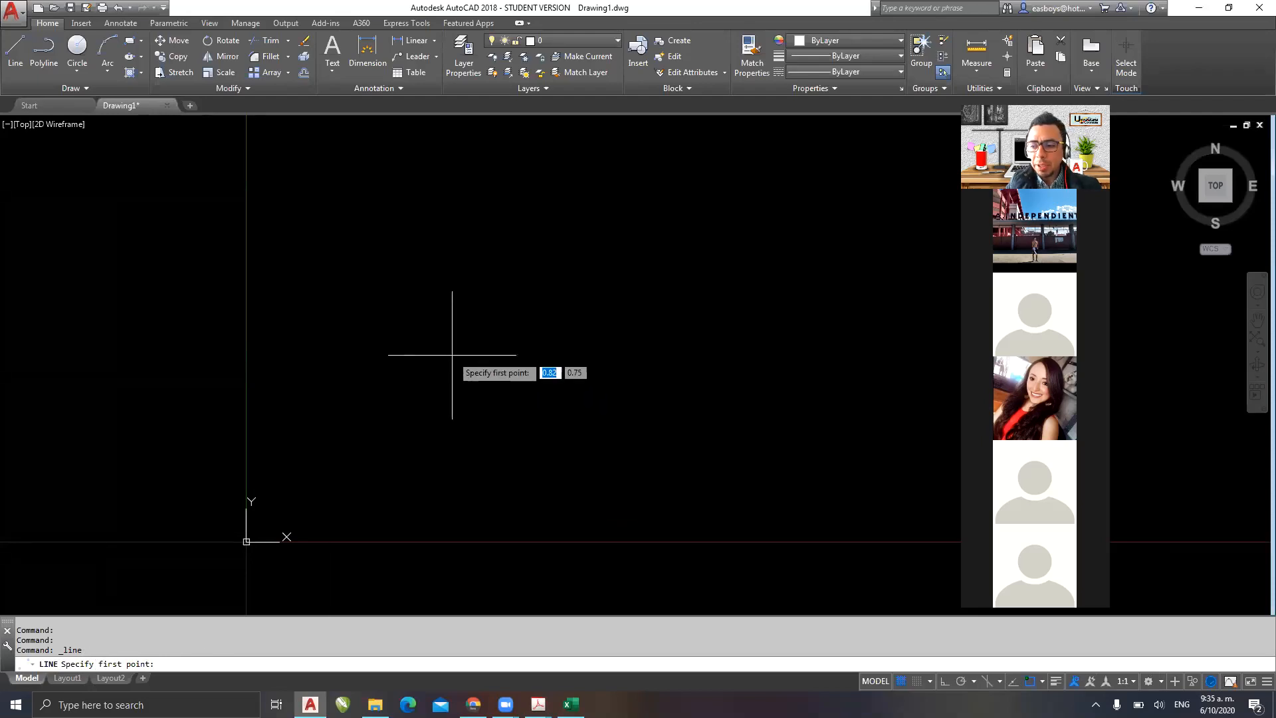
{"action": "middle_click_drag", "start_coordinate": [442, 365], "coordinate": [305, 436]}
{"action": "scroll", "coordinate": [353, 404], "scroll_direction": "down", "scroll_amount": 2}
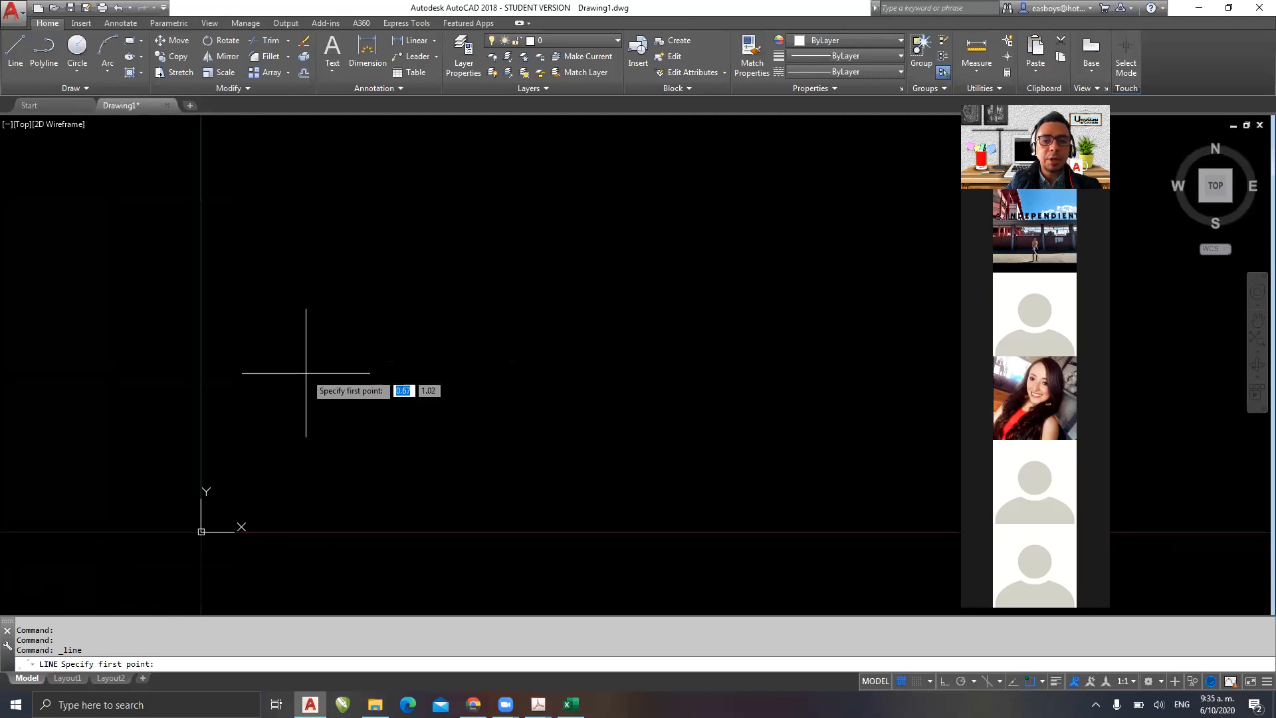
{"action": "left_click", "coordinate": [319, 261]}
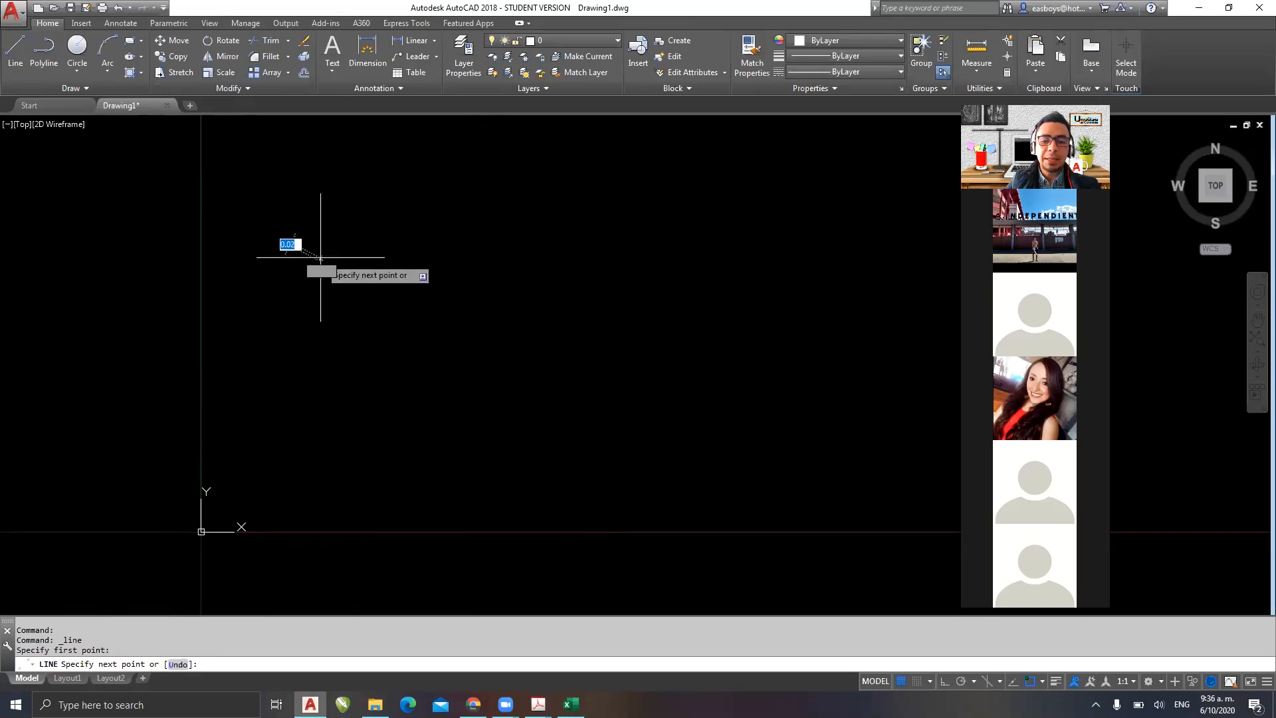
{"action": "left_click", "coordinate": [178, 664]}
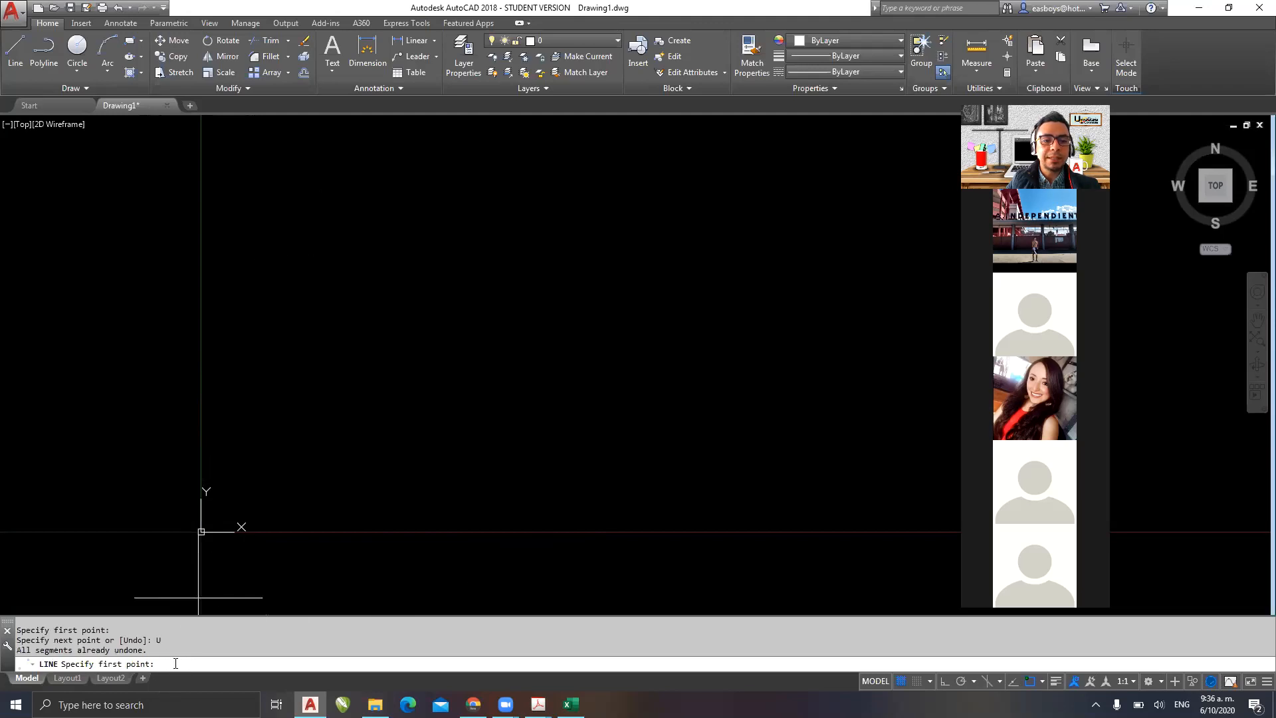
- Draw a chain of connected, freely angled line segments that cross each other, beginning up and to the right of the origin
{"action": "left_click", "coordinate": [277, 224]}
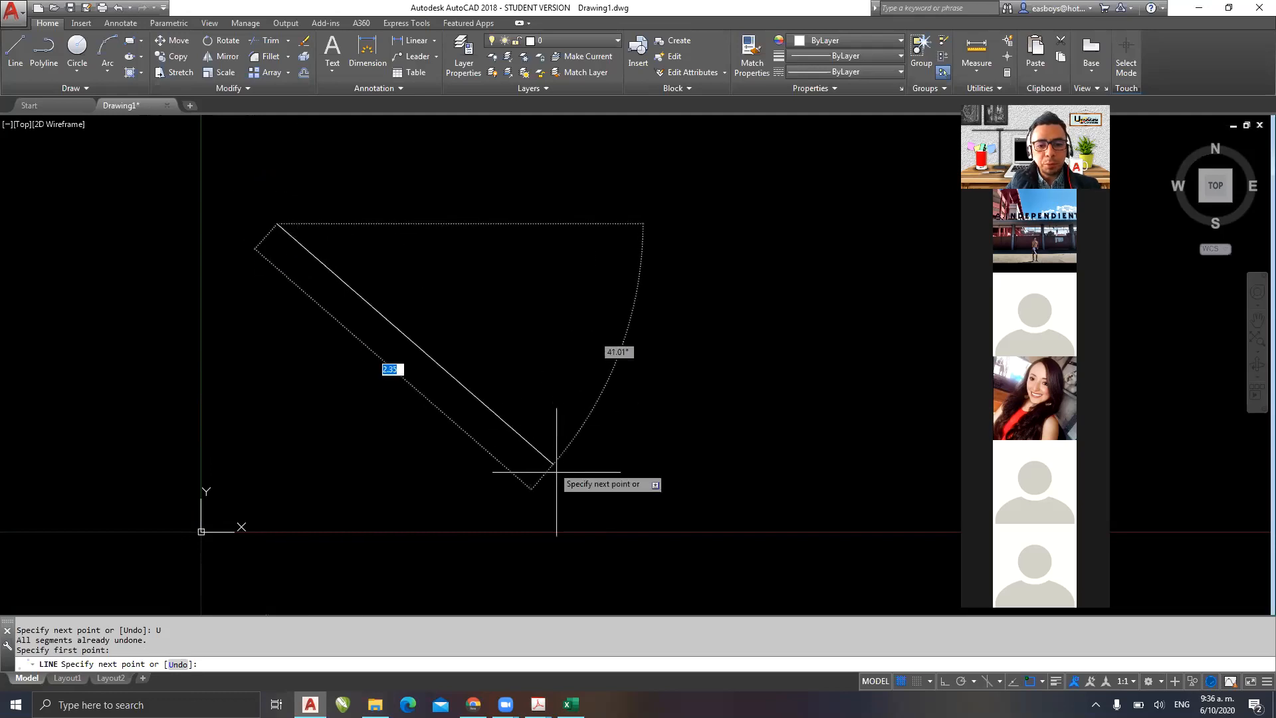
{"action": "left_click", "coordinate": [553, 502]}
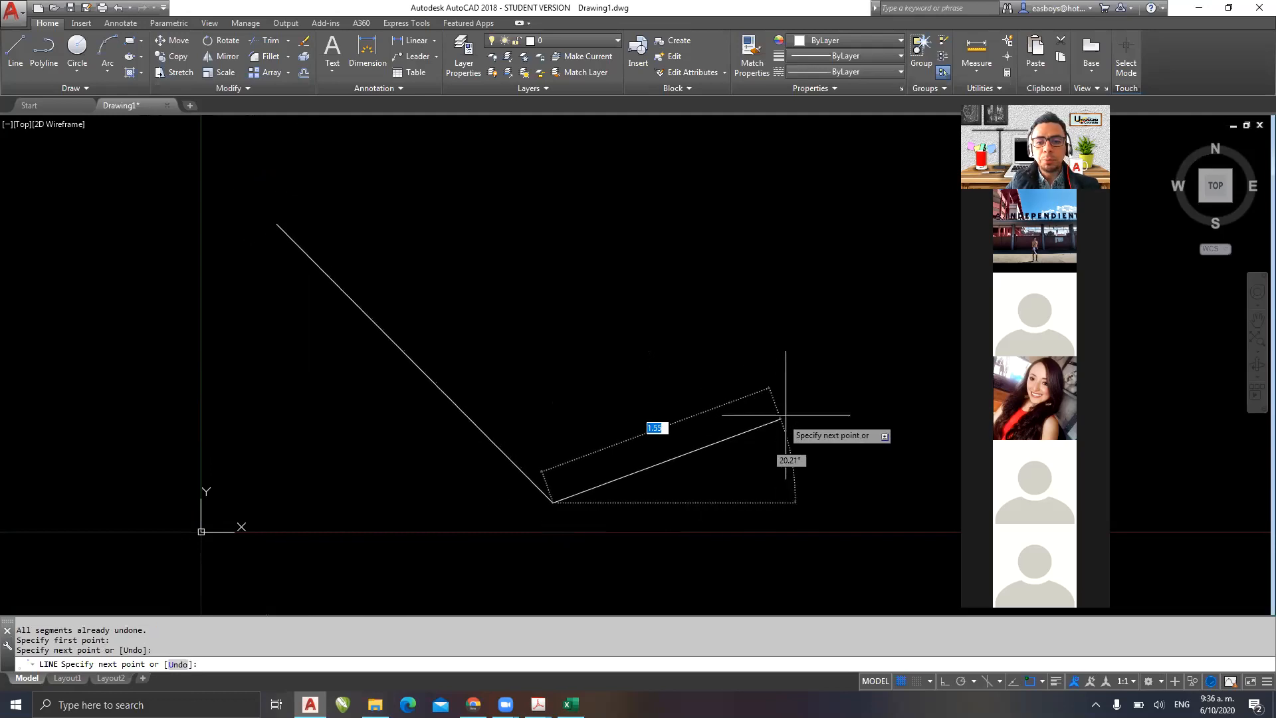
{"action": "left_click", "coordinate": [860, 378]}
{"action": "left_click", "coordinate": [812, 201]}
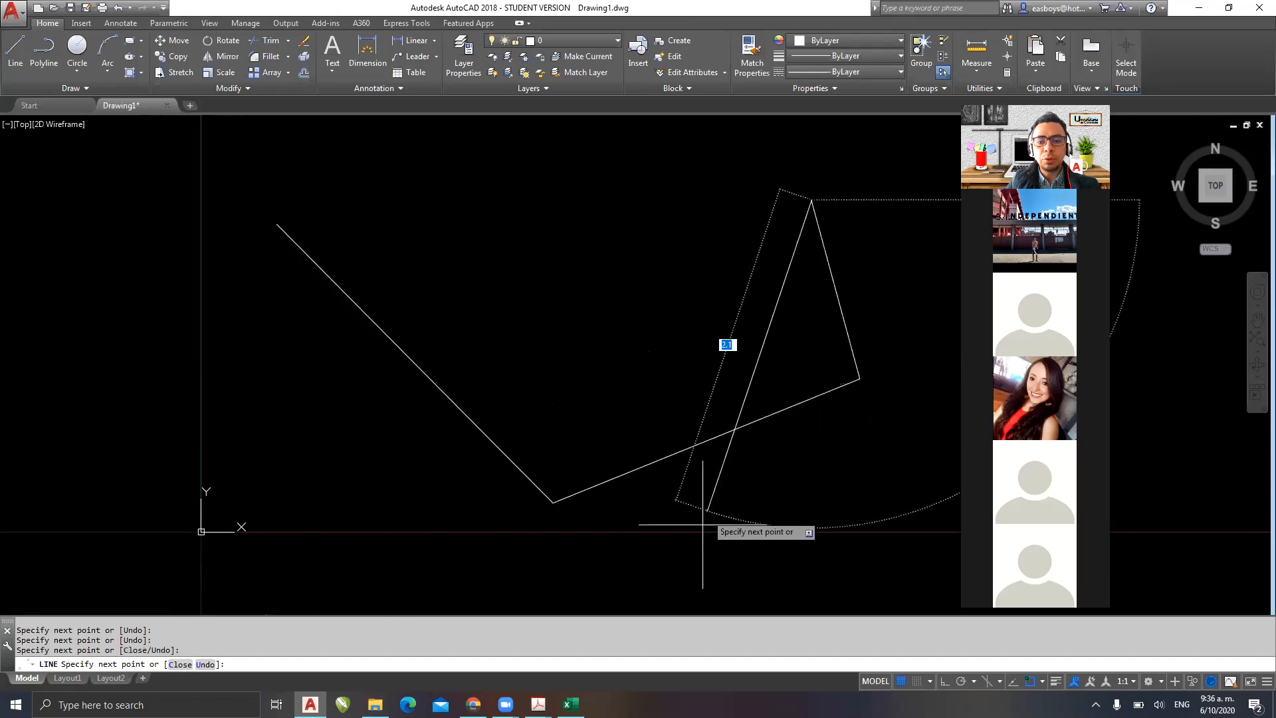
{"action": "left_click", "coordinate": [699, 544]}
{"action": "left_click", "coordinate": [306, 511]}
{"action": "left_click", "coordinate": [642, 157]}
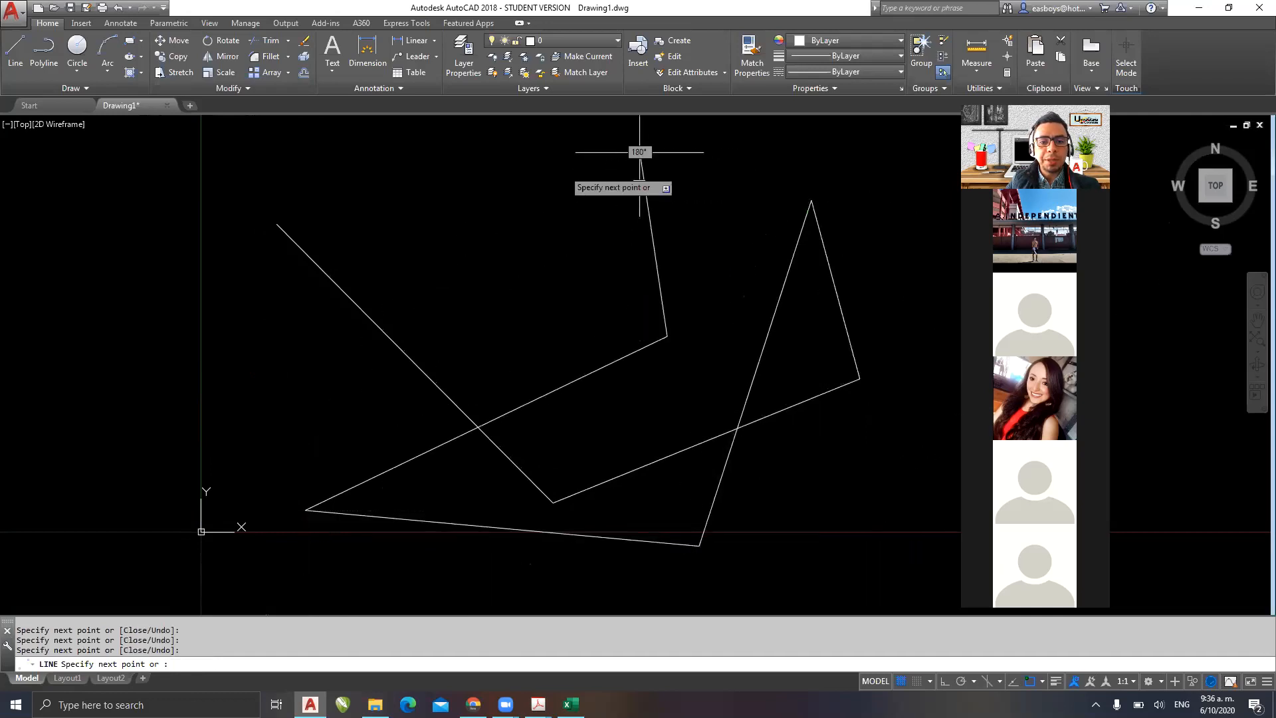
{"action": "scroll", "coordinate": [428, 186], "scroll_direction": "down", "scroll_amount": 3}
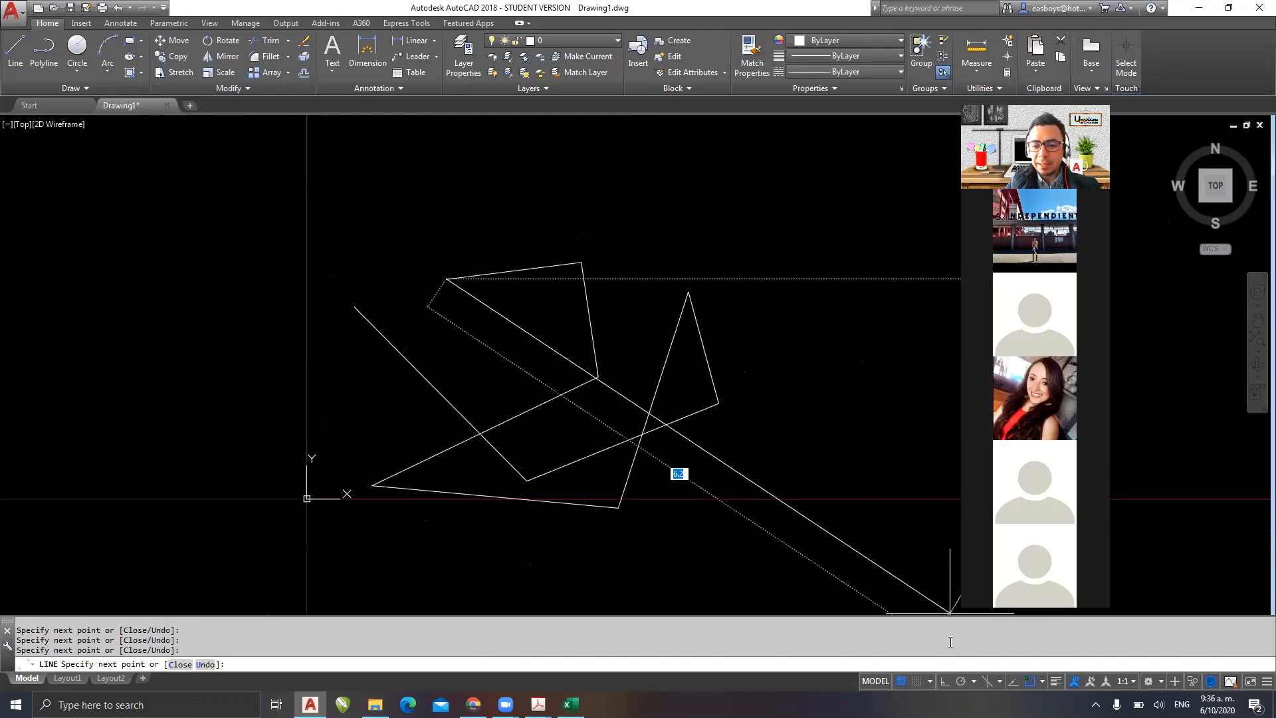
- Turn Ortho mode on and continue the line chain with six horizontal and vertical segments above the diagonal ones
{"action": "left_click", "coordinate": [944, 685]}
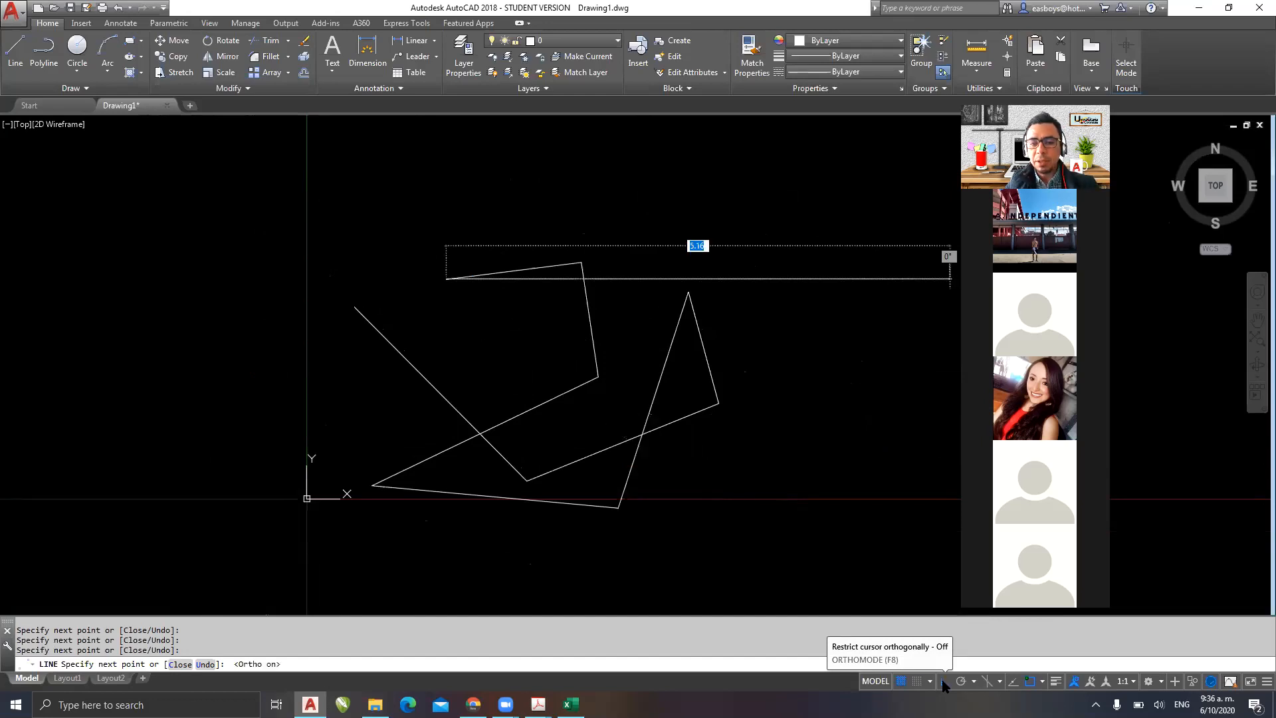
{"action": "left_click", "coordinate": [446, 198]}
{"action": "left_click", "coordinate": [371, 198]}
{"action": "left_click", "coordinate": [371, 264]}
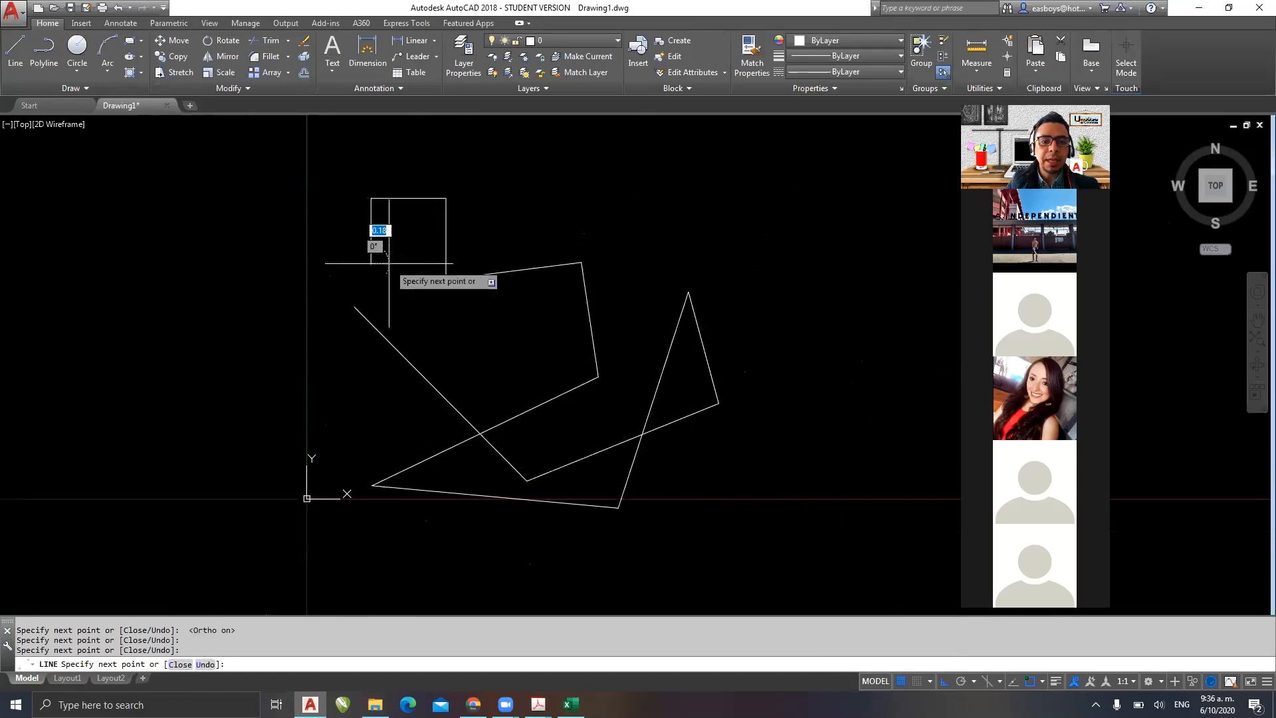
{"action": "left_click", "coordinate": [131, 263]}
{"action": "left_click", "coordinate": [132, 193]}
{"action": "left_click", "coordinate": [267, 193]}
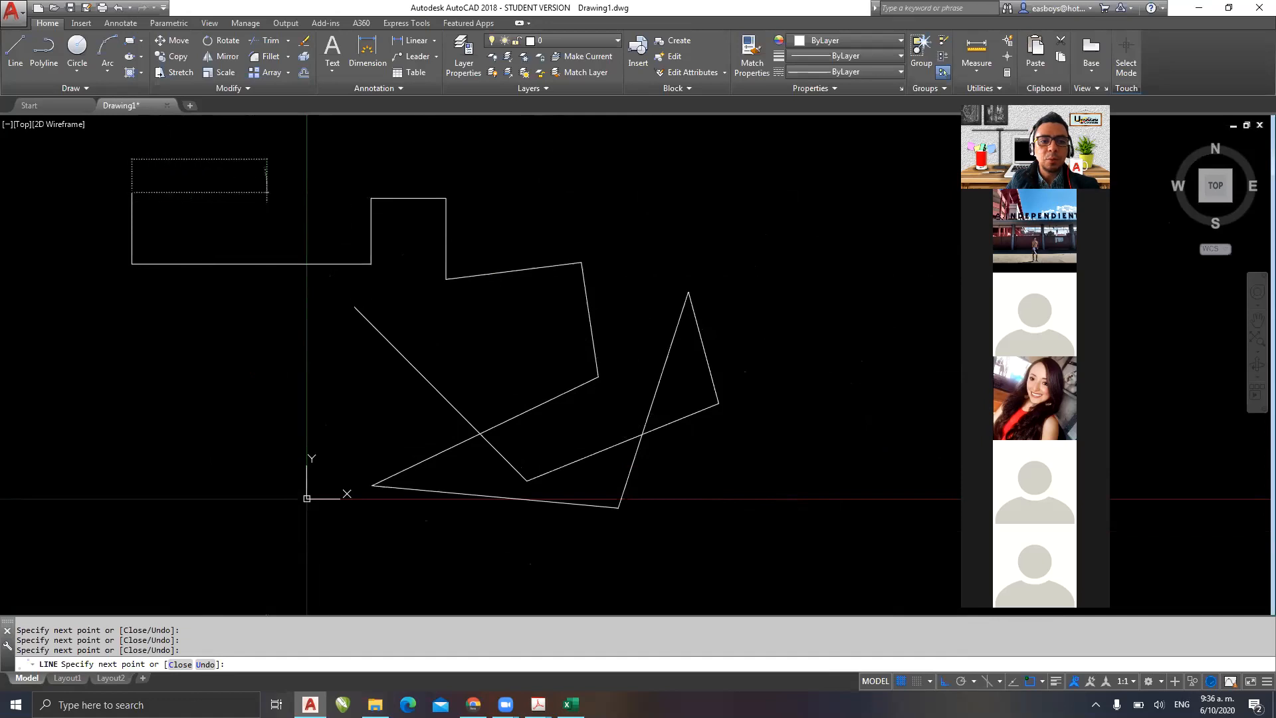
- Turn Ortho mode off, continue the line chain with freely angled segments around the existing ones and close it at its start point
{"action": "left_click", "coordinate": [945, 682]}
{"action": "left_click", "coordinate": [86, 372]}
{"action": "left_click", "coordinate": [182, 507]}
{"action": "left_click", "coordinate": [292, 350]}
{"action": "left_click", "coordinate": [343, 353]}
{"action": "left_click", "coordinate": [228, 547]}
{"action": "left_click", "coordinate": [479, 603]}
{"action": "left_click", "coordinate": [439, 528]}
{"action": "left_click", "coordinate": [679, 555]}
{"action": "left_click", "coordinate": [794, 436]}
{"action": "left_click", "coordinate": [833, 272]}
{"action": "left_click", "coordinate": [750, 238]}
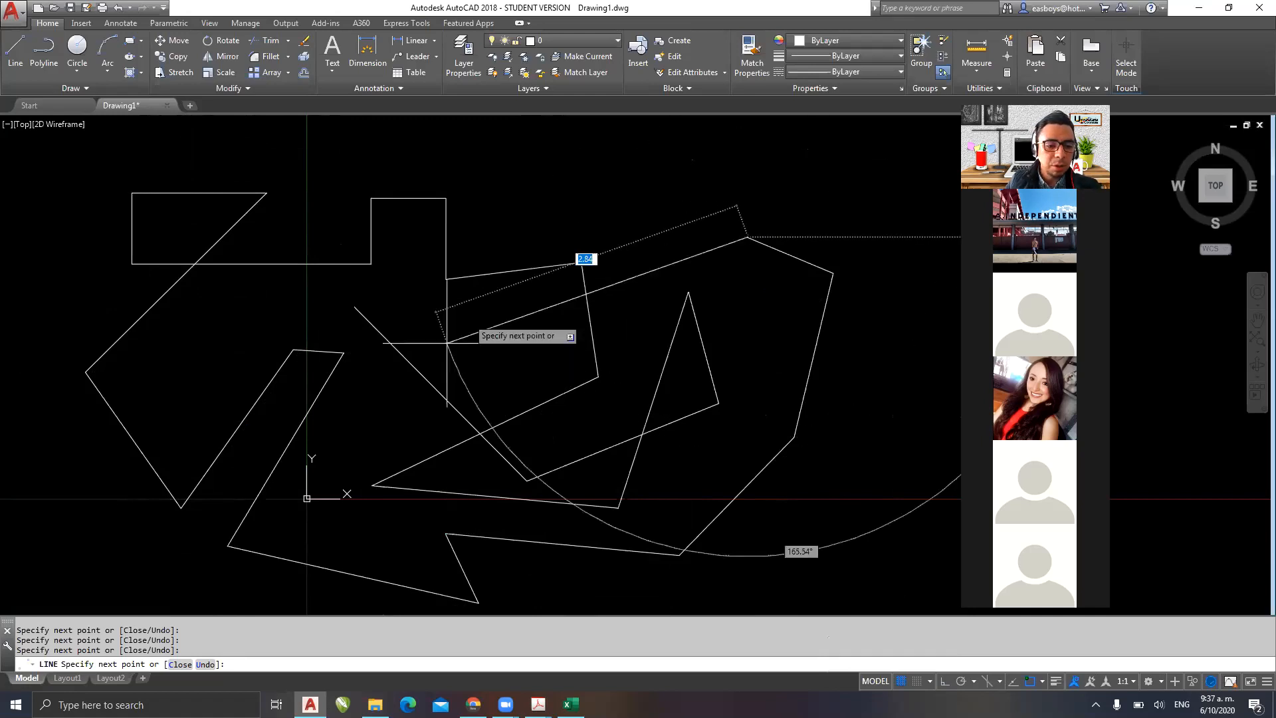
{"action": "left_click", "coordinate": [178, 665]}
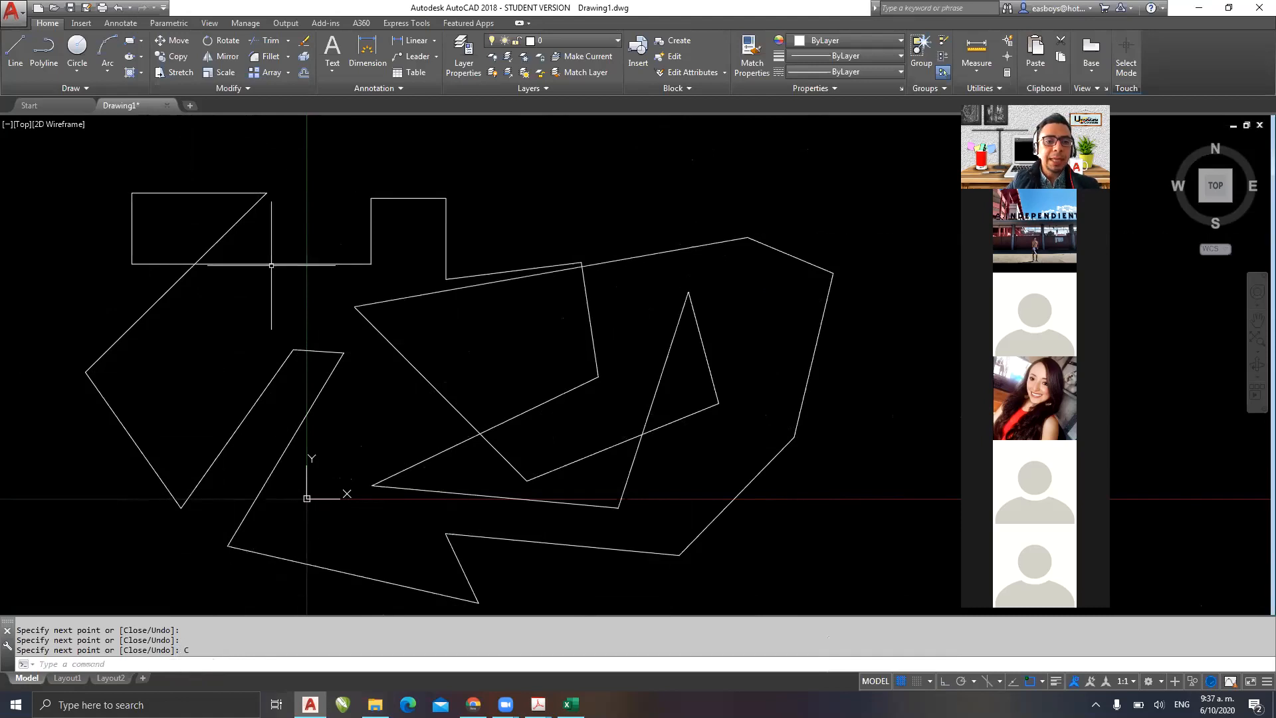
- Check segments of the closed line figure one after another with crossing selection windows, clearing each selection
{"action": "left_click_drag", "start_coordinate": [283, 250], "coordinate": [218, 309]}
{"action": "left_click", "coordinate": [193, 309]}
{"action": "left_click", "coordinate": [110, 342]}
{"action": "key", "text": "Escape"}
{"action": "left_click", "coordinate": [157, 219]}
{"action": "left_click", "coordinate": [118, 231]}
{"action": "key", "text": "Escape"}
{"action": "left_click", "coordinate": [206, 175]}
{"action": "left_click", "coordinate": [165, 211]}
{"action": "key", "text": "Escape"}
{"action": "left_click", "coordinate": [415, 180]}
{"action": "left_click", "coordinate": [395, 225]}
{"action": "key", "text": "Escape"}
{"action": "left_click", "coordinate": [739, 266]}
{"action": "left_click", "coordinate": [661, 237]}
{"action": "key", "text": "Escape"}
{"action": "left_click", "coordinate": [846, 233]}
{"action": "left_click", "coordinate": [762, 278]}
{"action": "key", "text": "Escape"}
{"action": "left_click", "coordinate": [745, 324]}
{"action": "left_click", "coordinate": [701, 347]}
{"action": "key", "text": "Escape"}
- Start a polyline in the empty area beside the closed line figure and draw six freely angled zigzag segments
{"action": "scroll", "coordinate": [399, 246], "scroll_direction": "down", "scroll_amount": 4}
{"action": "middle_click_drag", "start_coordinate": [499, 270], "coordinate": [241, 306]}
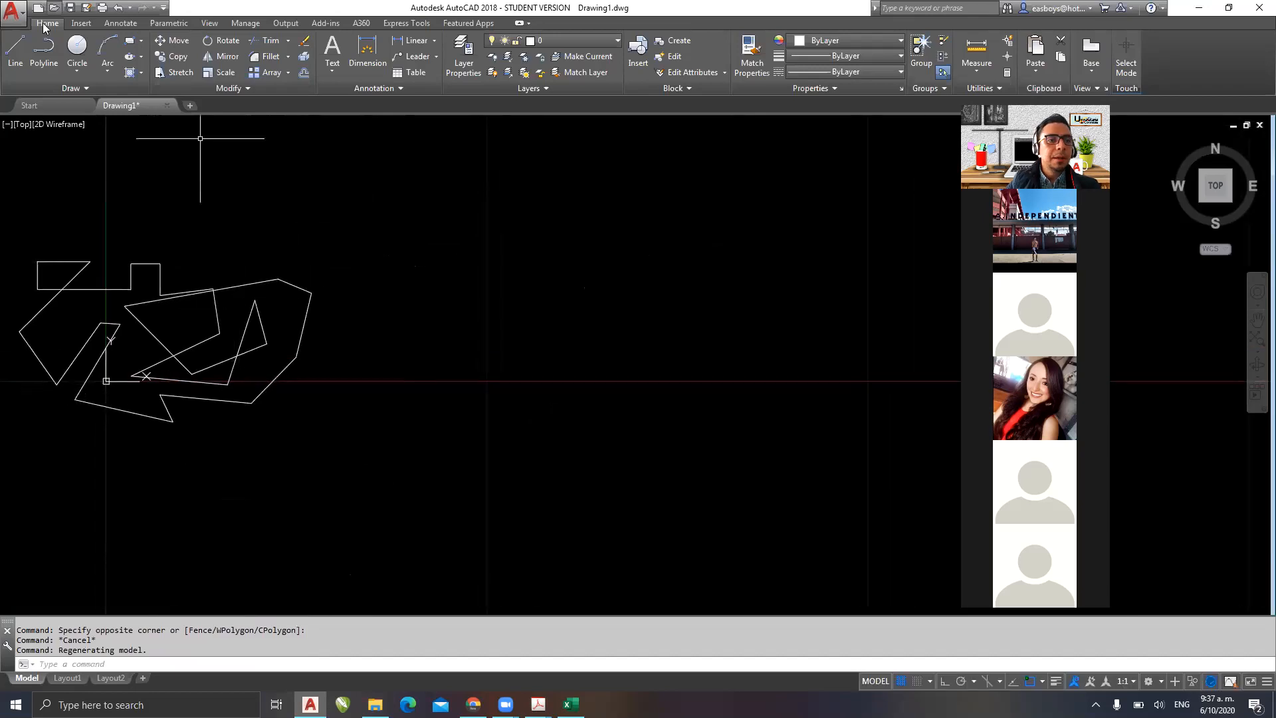
{"action": "left_click", "coordinate": [49, 58]}
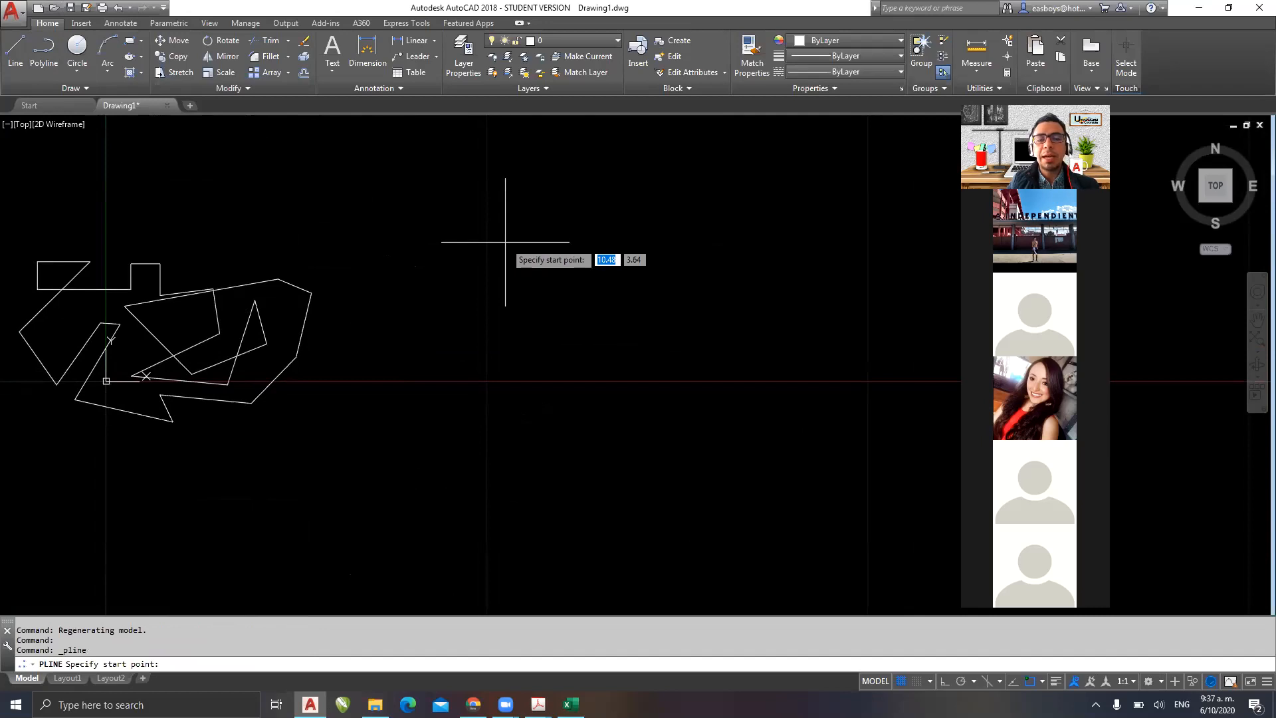
{"action": "left_click", "coordinate": [505, 221]}
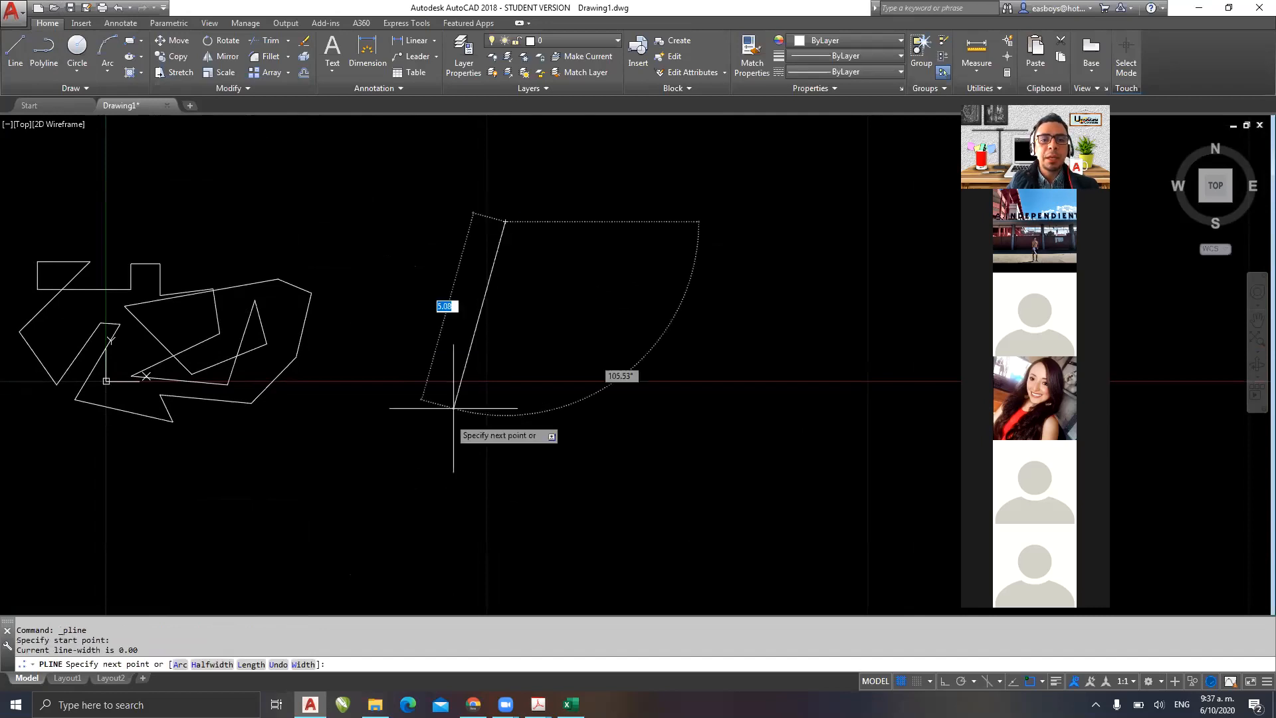
{"action": "left_click", "coordinate": [395, 484]}
{"action": "left_click", "coordinate": [541, 333]}
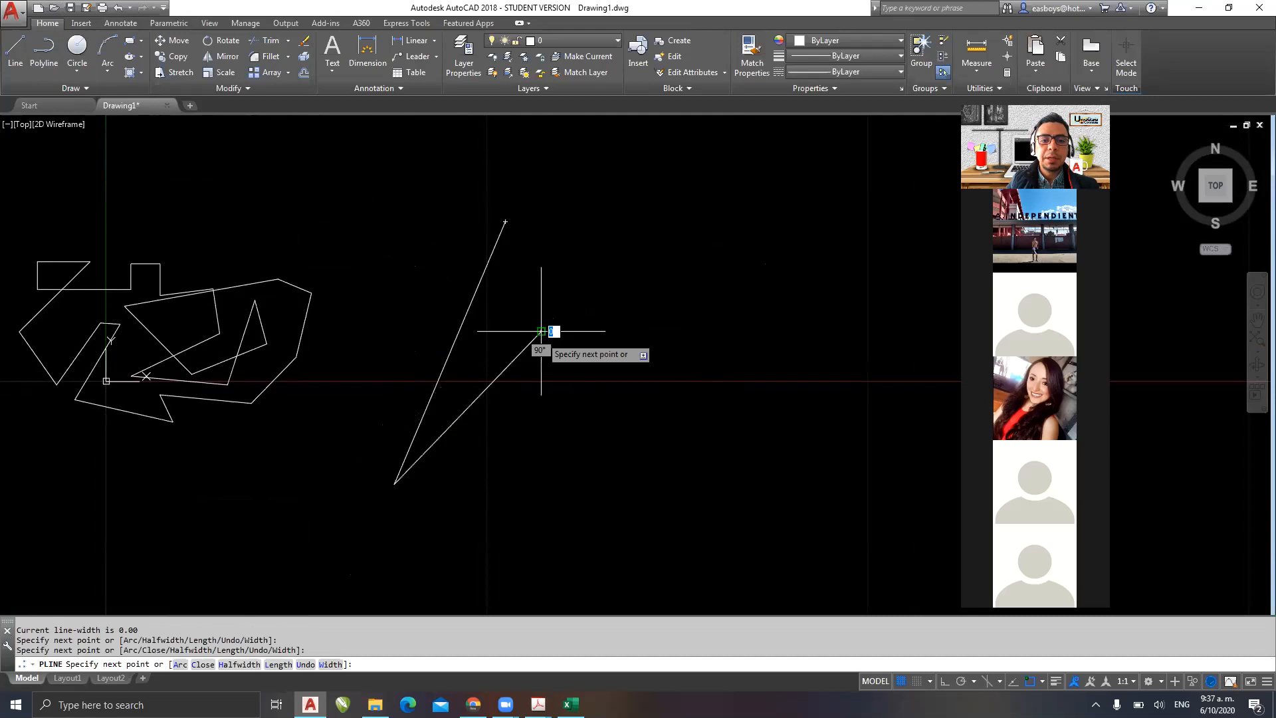
{"action": "left_click", "coordinate": [557, 519]}
{"action": "left_click", "coordinate": [808, 343]}
{"action": "left_click", "coordinate": [393, 248]}
{"action": "middle_click_drag", "start_coordinate": [605, 288], "coordinate": [429, 273]}
{"action": "left_click", "coordinate": [388, 229]}
- Turn Ortho mode on and continue the polyline with seven stepped horizontal and vertical segments
{"action": "key", "text": "F8"}
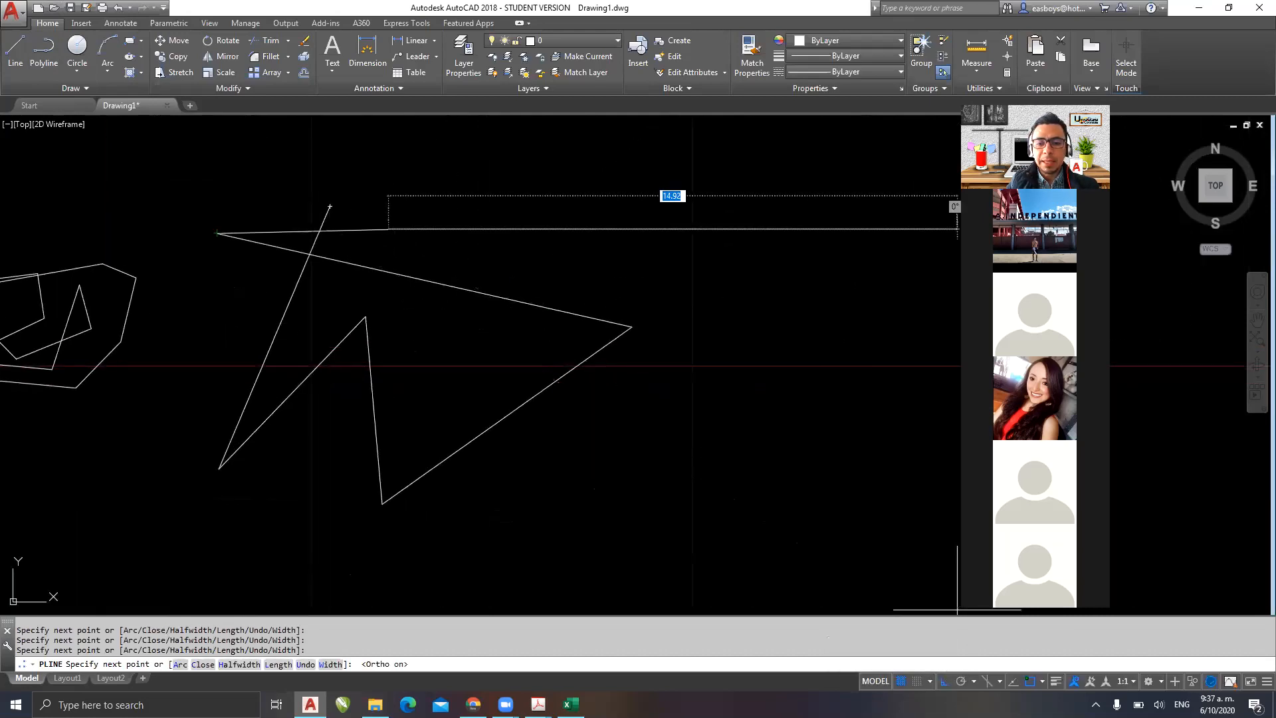
{"action": "left_click", "coordinate": [701, 229]}
{"action": "left_click", "coordinate": [701, 461]}
{"action": "left_click", "coordinate": [786, 460]}
{"action": "left_click", "coordinate": [787, 324]}
{"action": "left_click", "coordinate": [842, 323]}
{"action": "left_click", "coordinate": [841, 539]}
{"action": "middle_click_drag", "start_coordinate": [798, 517], "coordinate": [769, 501]}
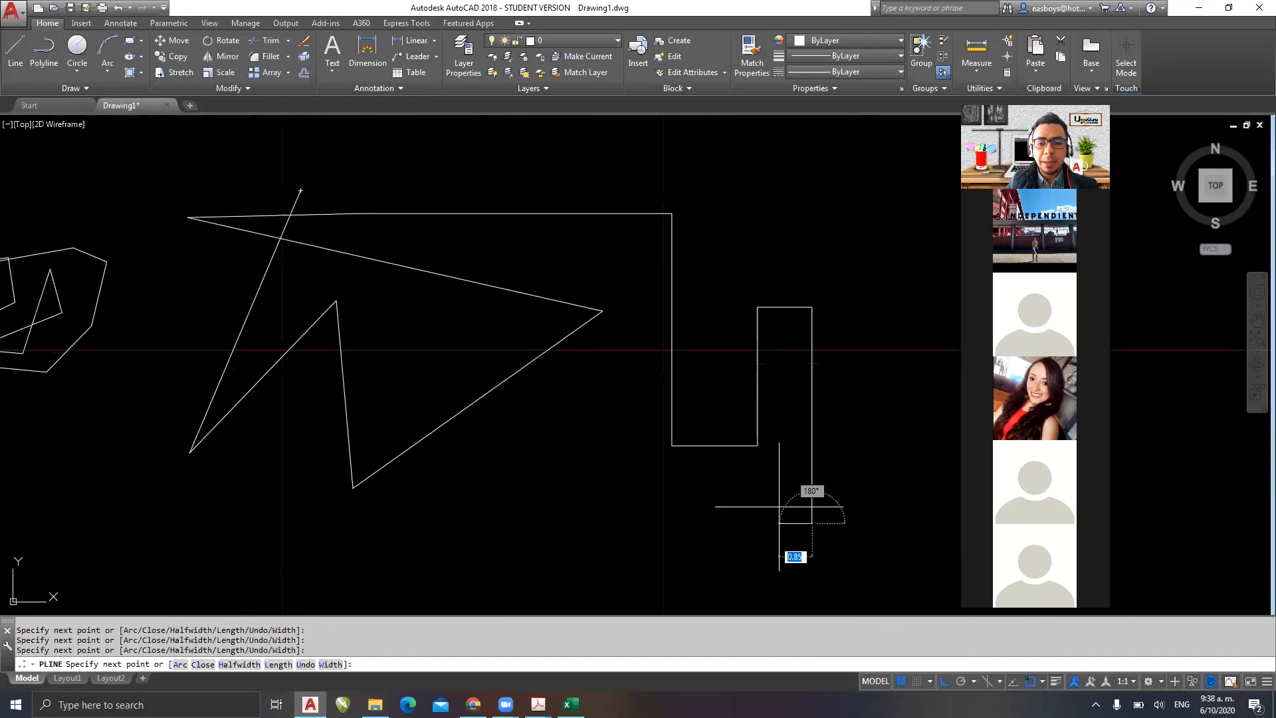
{"action": "left_click", "coordinate": [543, 523]}
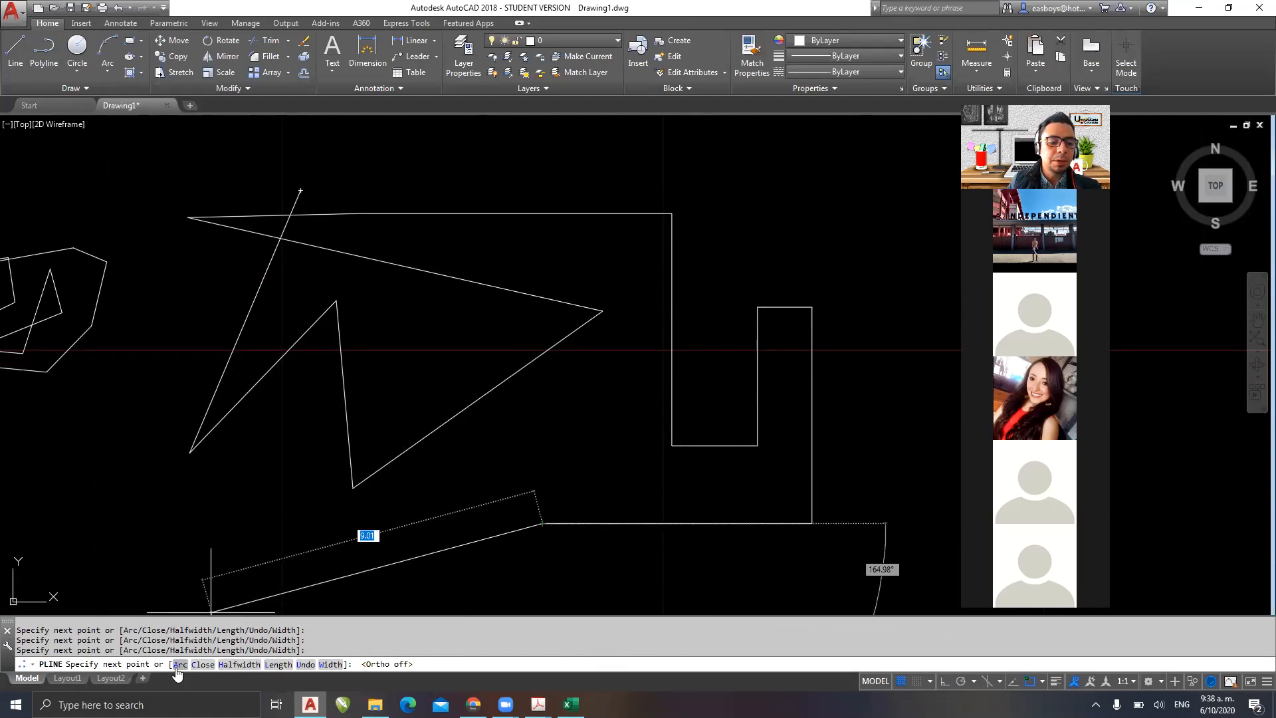
- End the polyline, restore the program window down from full screen and shorten it from its lower edge
{"action": "left_click", "coordinate": [1228, 8]}
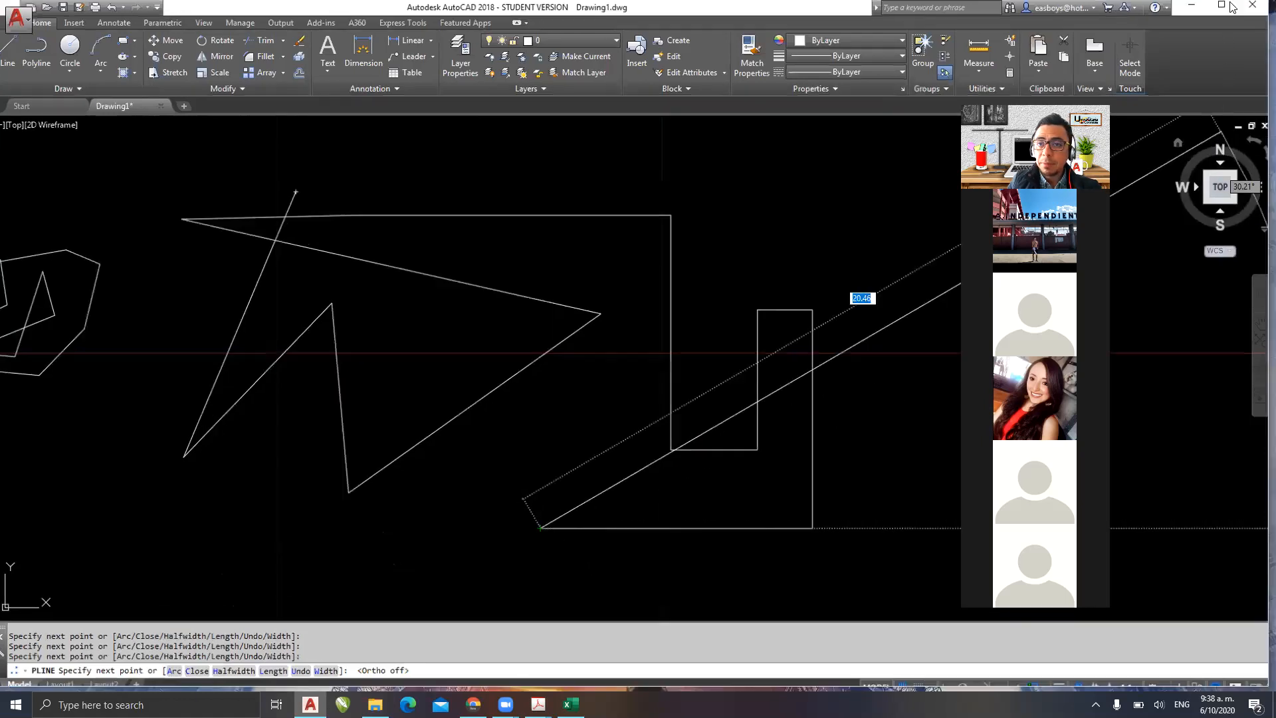
{"action": "key", "text": "Escape"}
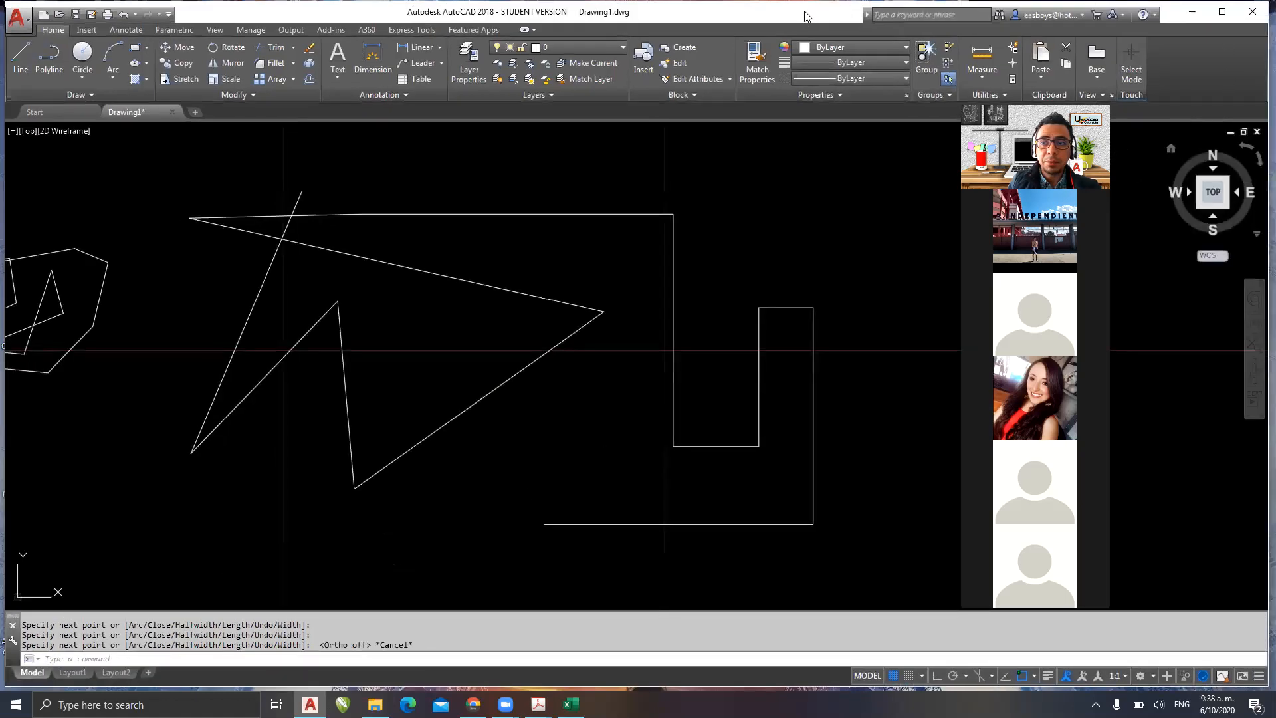
{"action": "left_click_drag", "start_coordinate": [808, 15], "coordinate": [810, 13]}
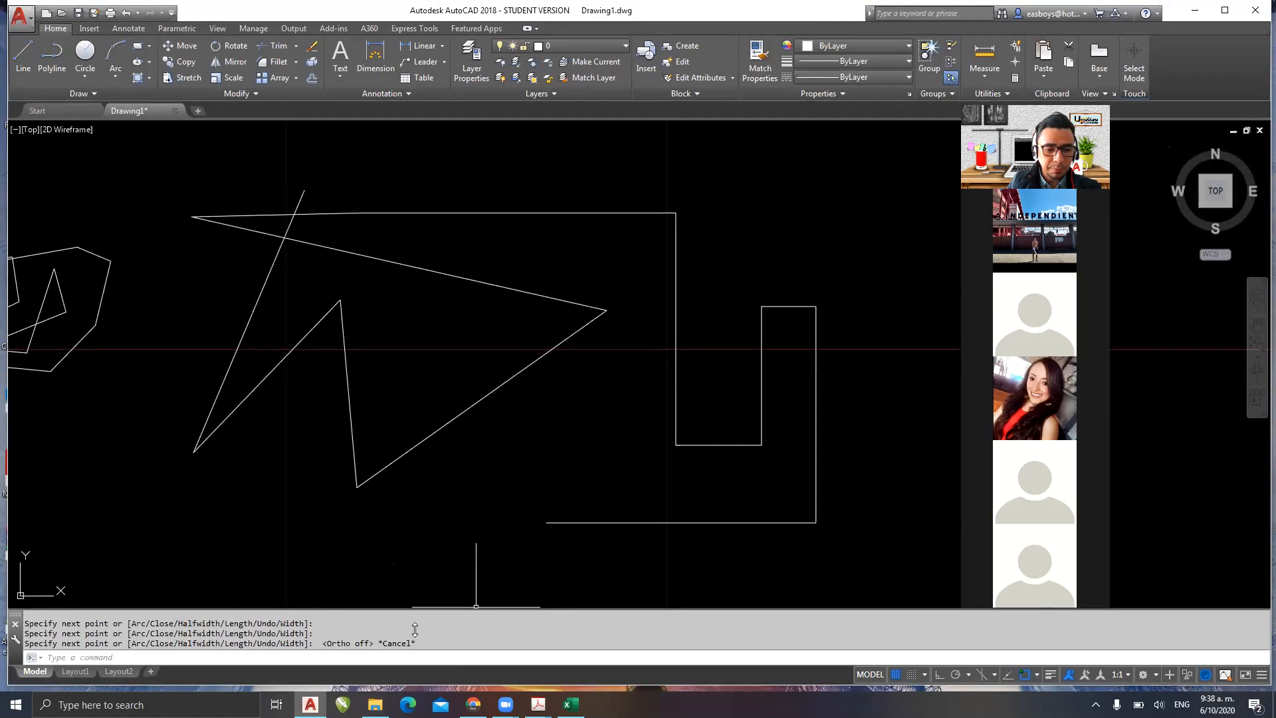
{"action": "left_click_drag", "start_coordinate": [415, 628], "coordinate": [414, 629]}
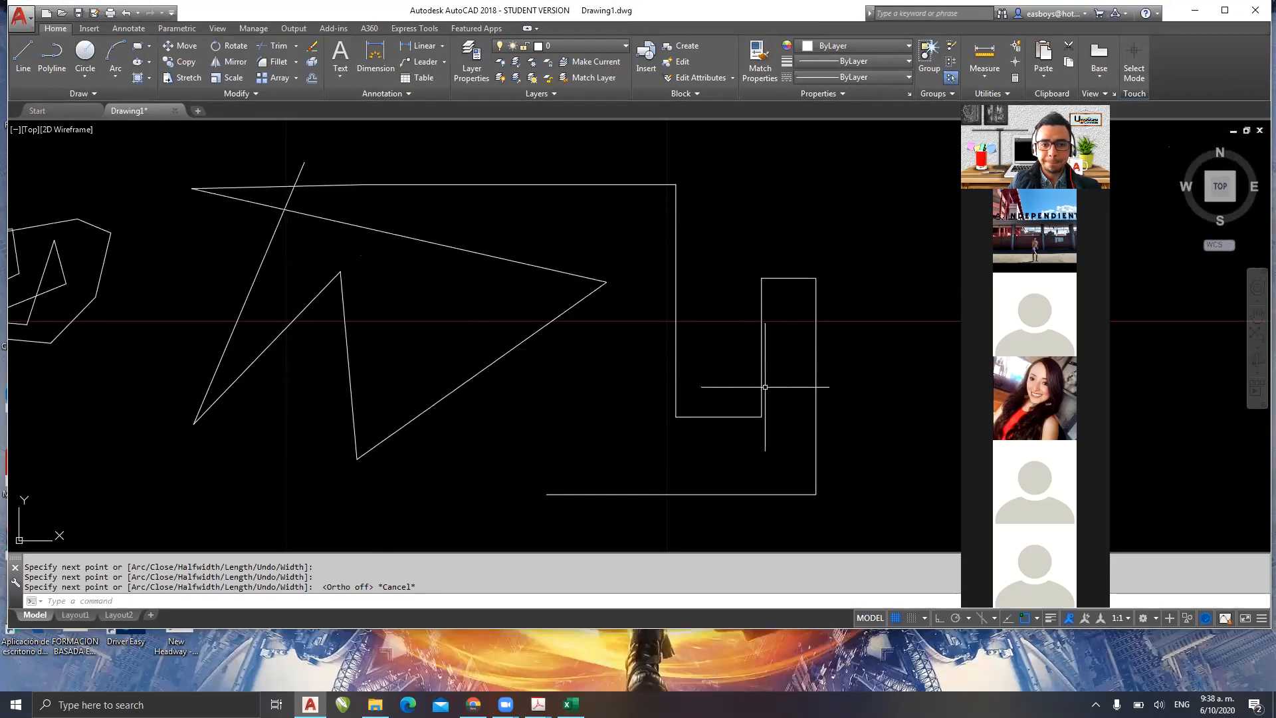
- Select the closed line figure and the polyline with one crossing window and erase everything
{"action": "scroll", "coordinate": [625, 382], "scroll_direction": "down", "scroll_amount": 2}
{"action": "left_click", "coordinate": [842, 194]}
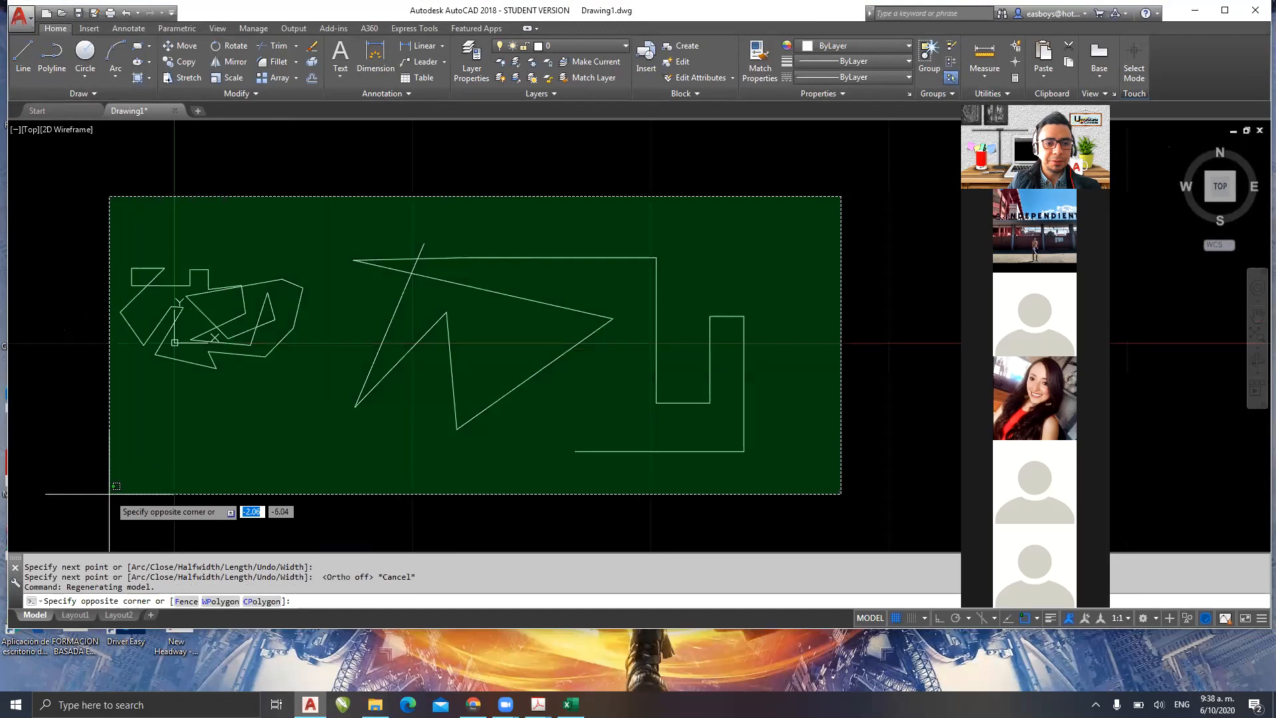
{"action": "left_click", "coordinate": [86, 496]}
{"action": "key", "text": "Delete"}
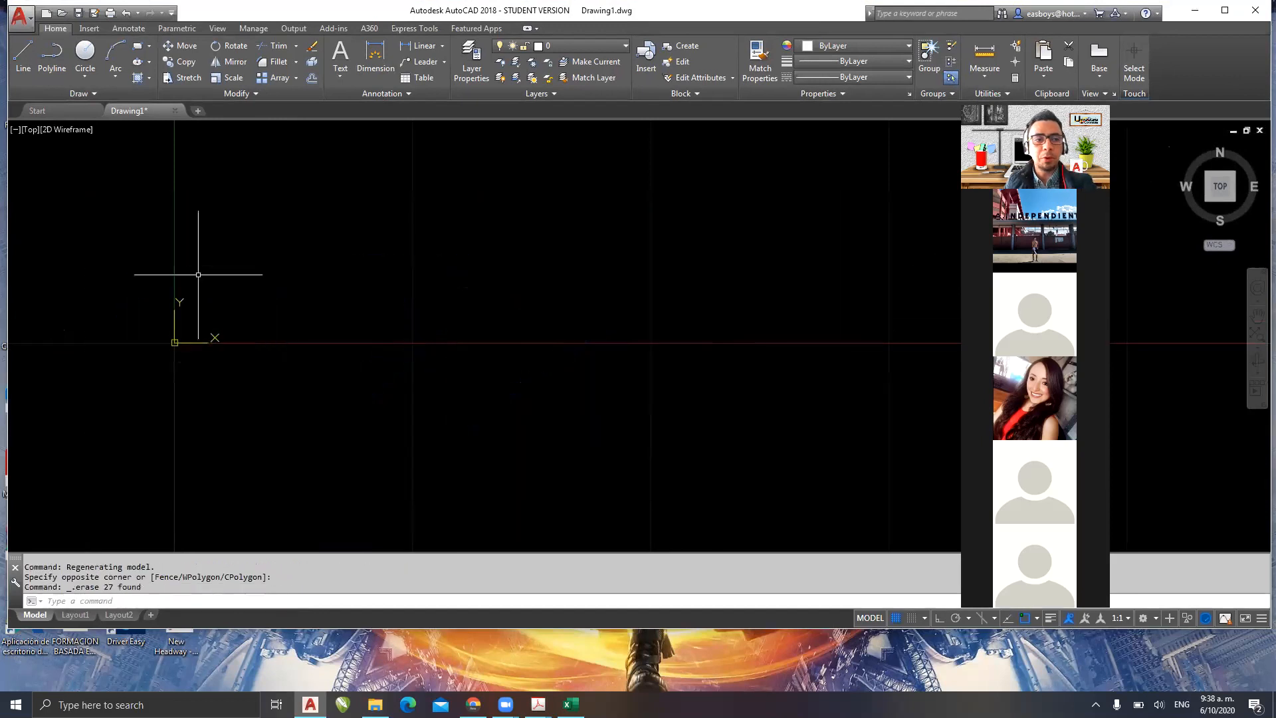
- Draw a new polyline of seven straight, freely angled segments to the right of the origin
{"action": "left_click", "coordinate": [51, 56]}
{"action": "left_click", "coordinate": [454, 220]}
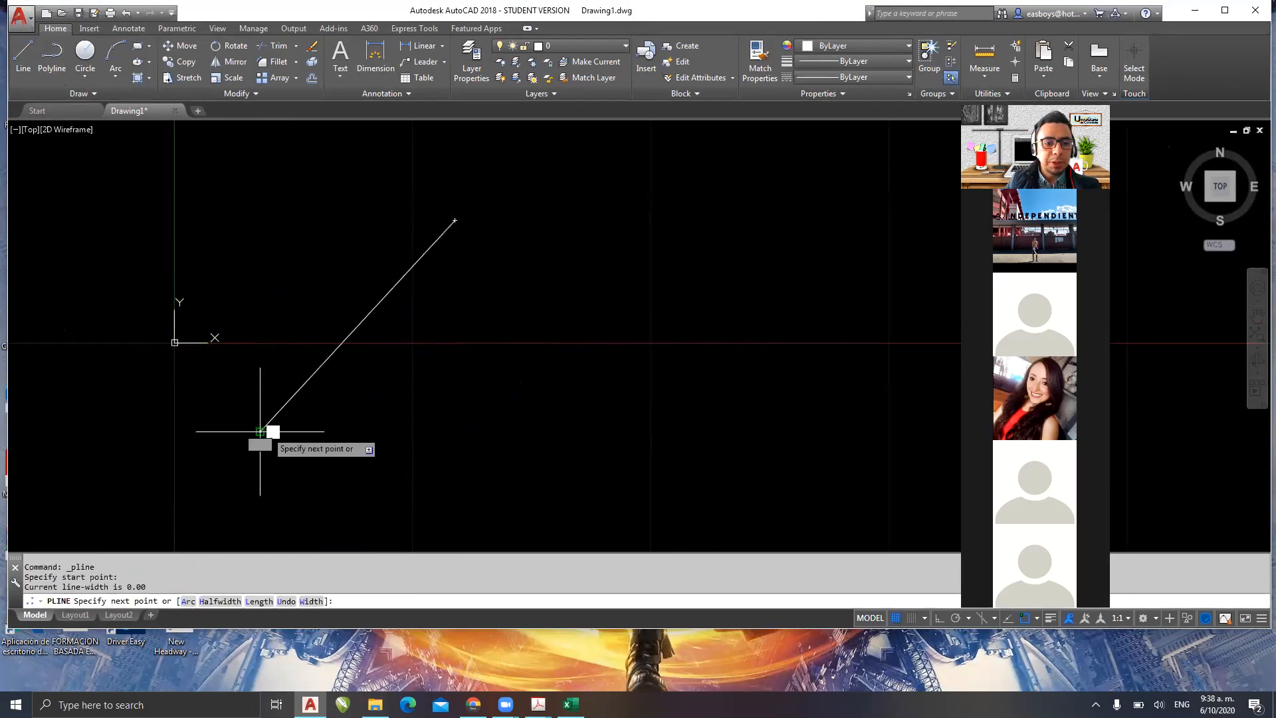
{"action": "left_click", "coordinate": [261, 431]}
{"action": "left_click", "coordinate": [435, 401]}
{"action": "left_click", "coordinate": [509, 452]}
{"action": "left_click", "coordinate": [577, 433]}
{"action": "left_click", "coordinate": [563, 298]}
{"action": "left_click", "coordinate": [650, 311]}
{"action": "left_click", "coordinate": [650, 454]}
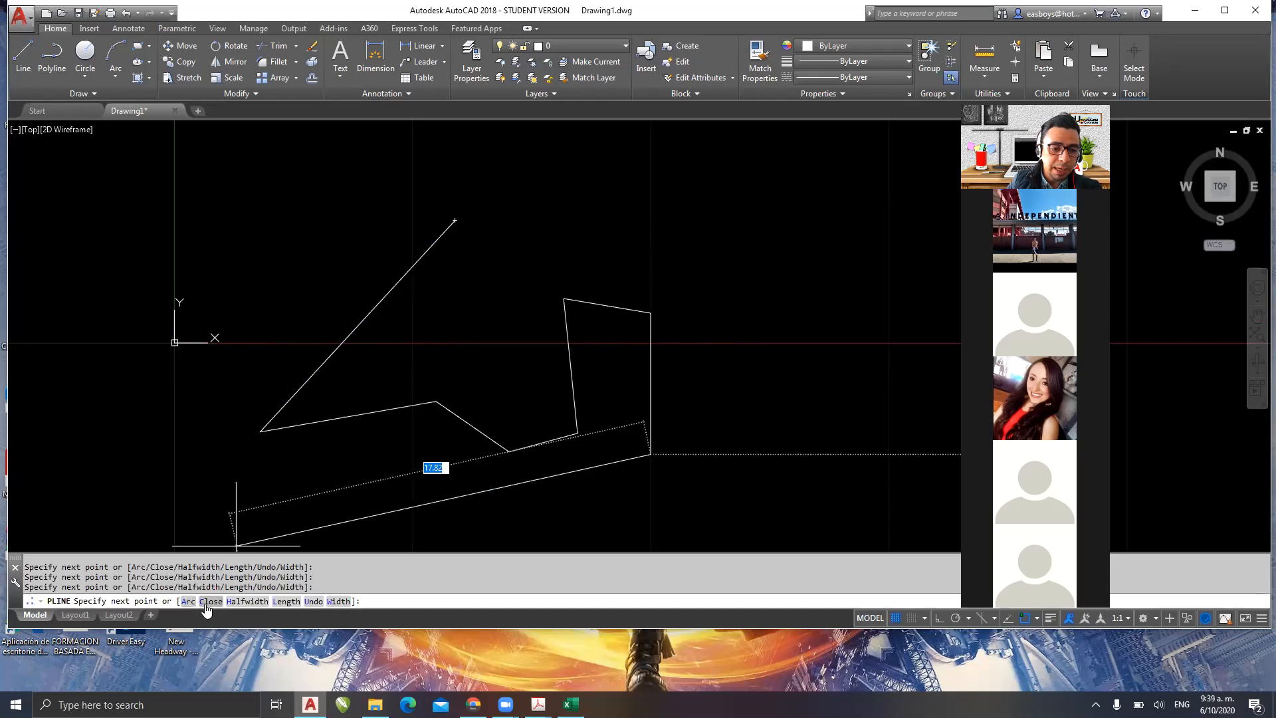
- Switch the polyline to the Arc option and continue it with seven tangent arcs of varying size
{"action": "type", "text": "A"}
{"action": "key", "text": "Return"}
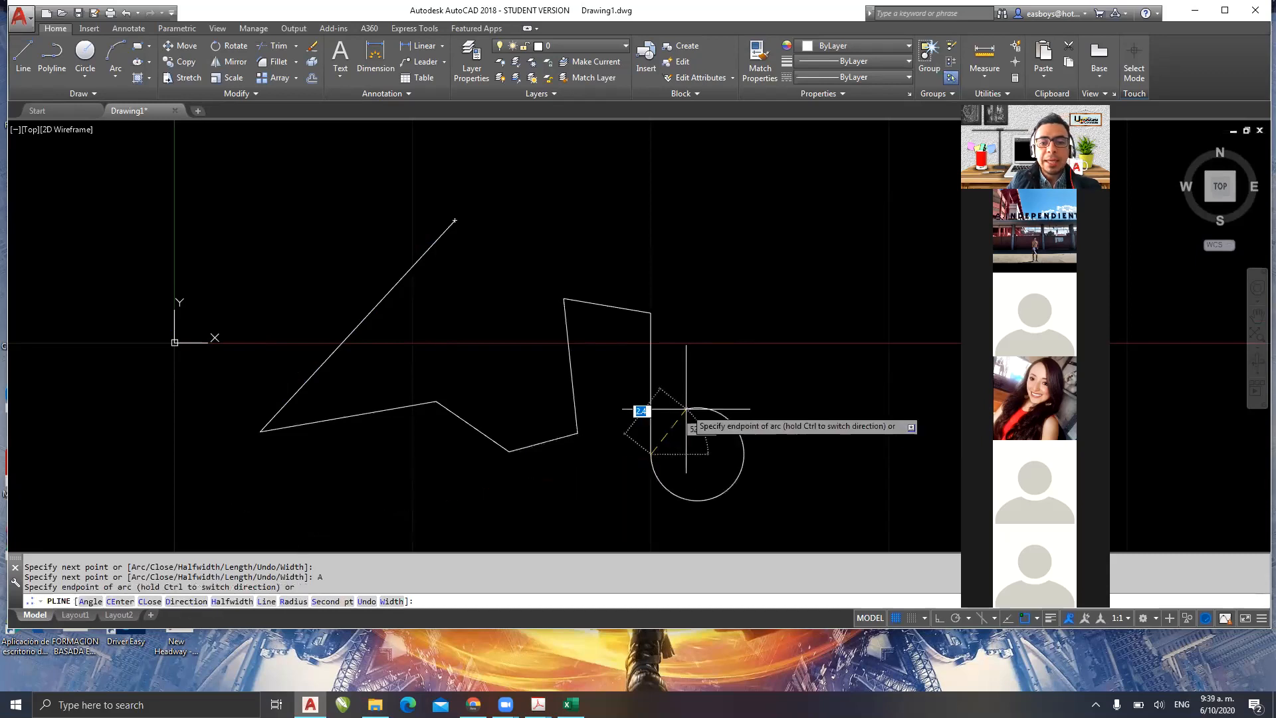
{"action": "left_click", "coordinate": [715, 384]}
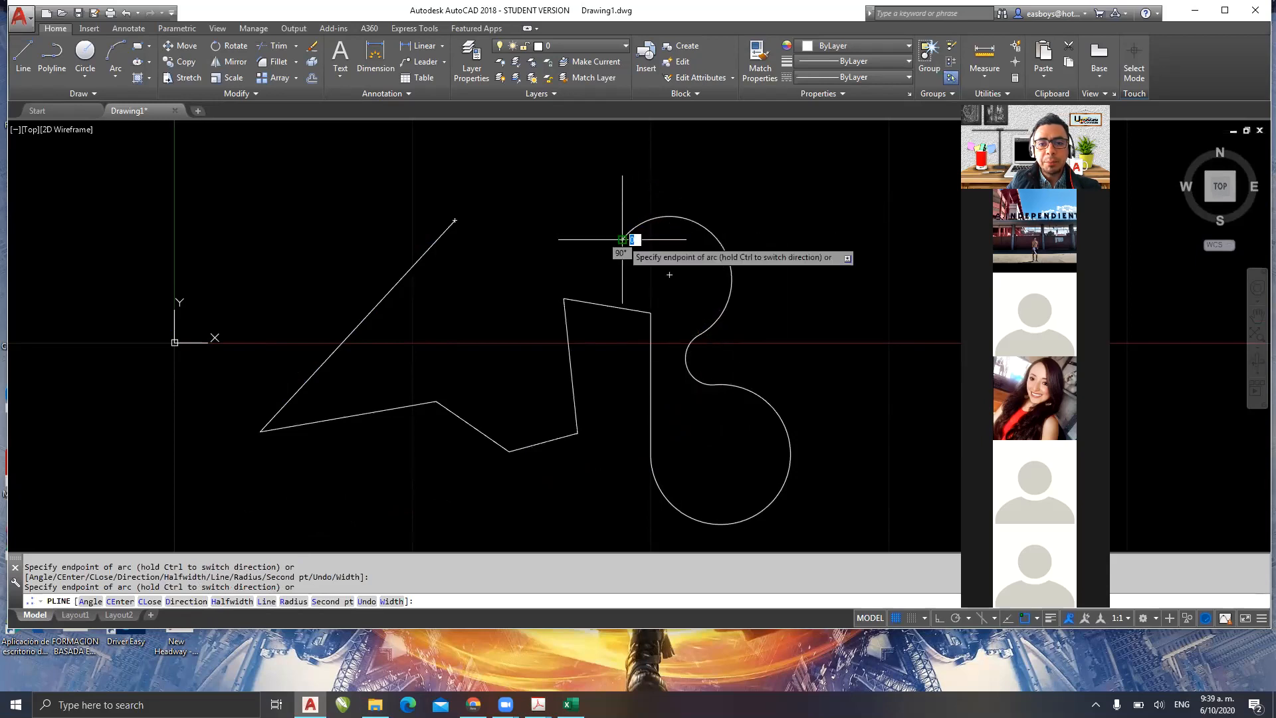
{"action": "left_click", "coordinate": [571, 237]}
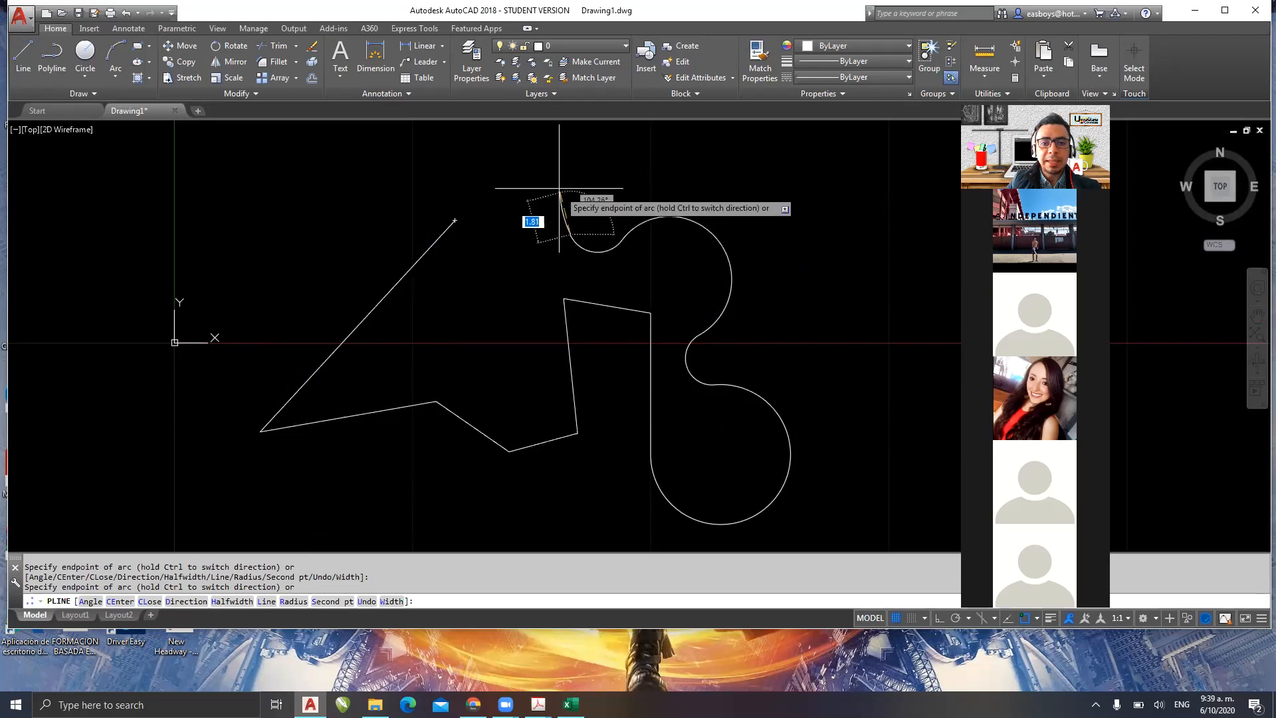
{"action": "left_click", "coordinate": [551, 157]}
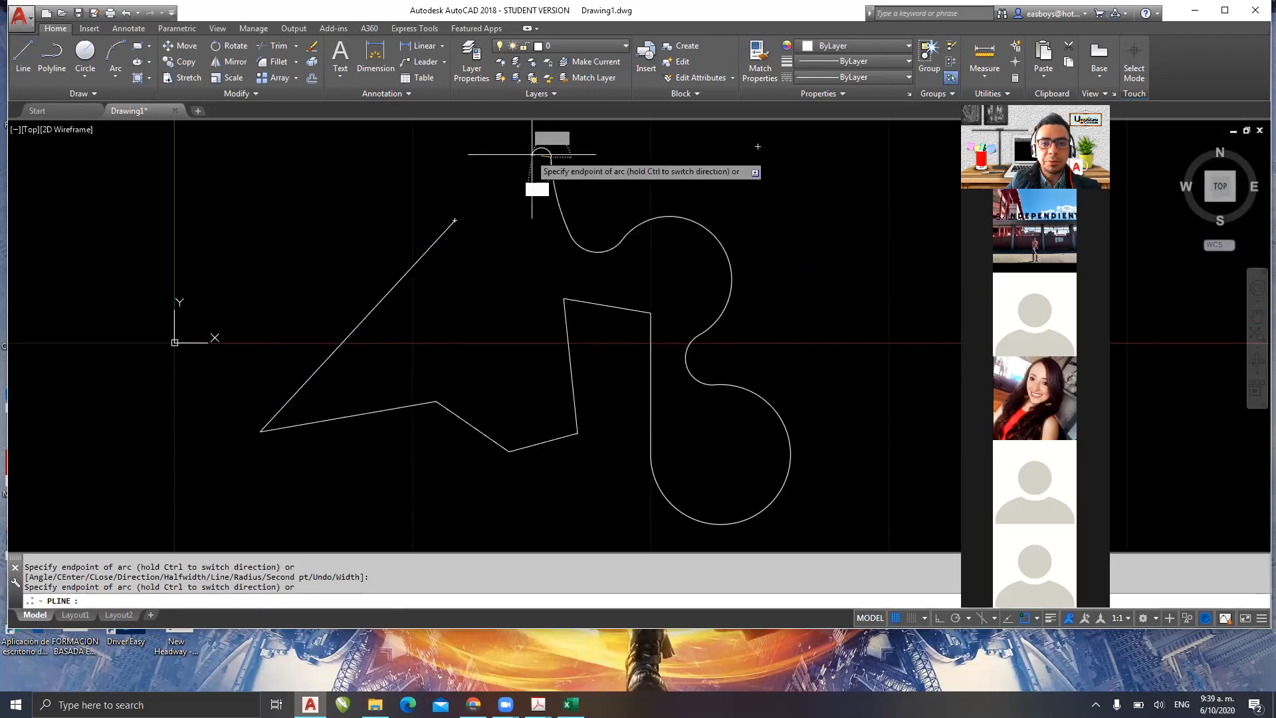
{"action": "left_click", "coordinate": [484, 152]}
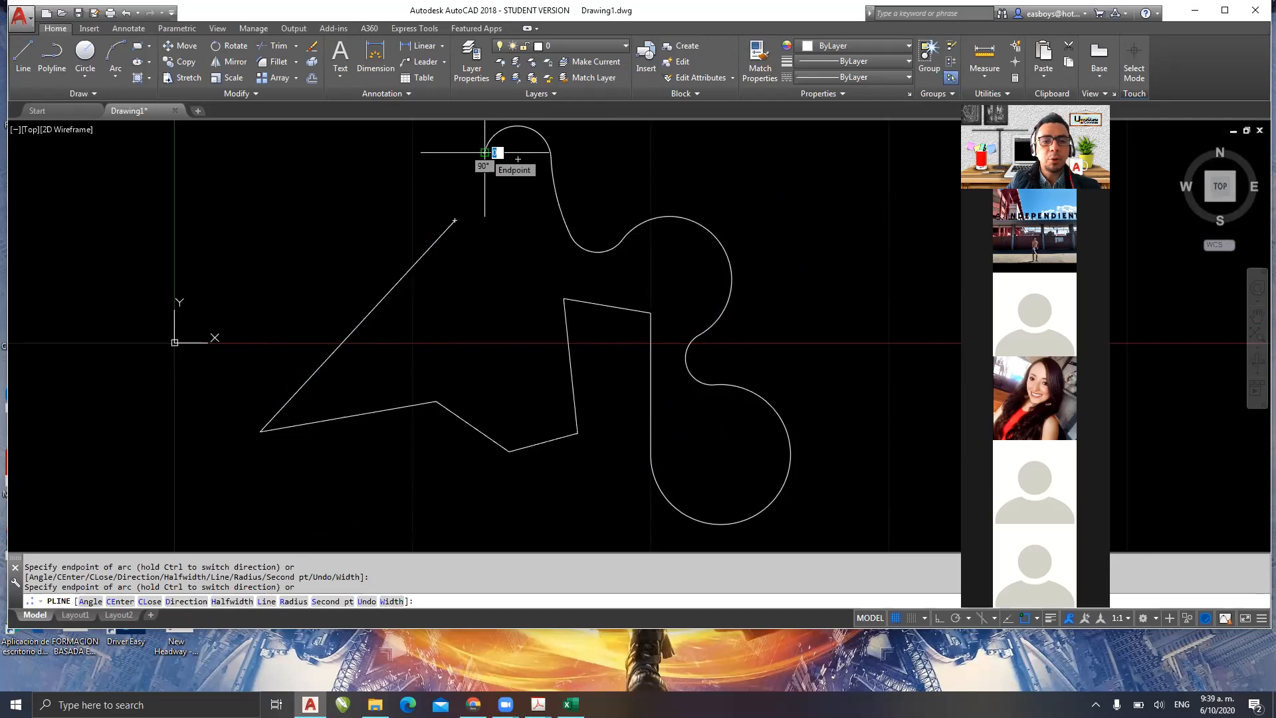
- Return the polyline to the Line option, add six straight segments and close it, briefly selecting the finished figure
{"action": "left_click", "coordinate": [266, 602]}
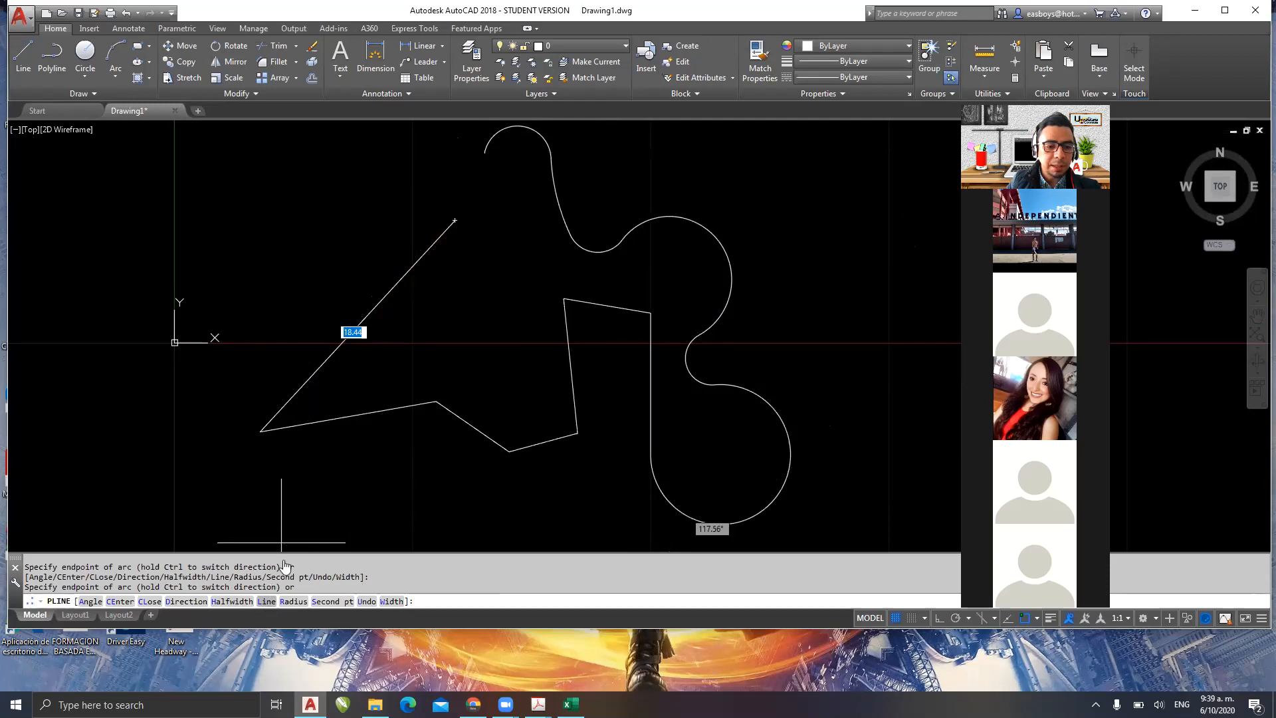
{"action": "left_click", "coordinate": [389, 190]}
{"action": "left_click", "coordinate": [335, 267]}
{"action": "left_click", "coordinate": [269, 155]}
{"action": "left_click", "coordinate": [210, 259]}
{"action": "left_click", "coordinate": [254, 323]}
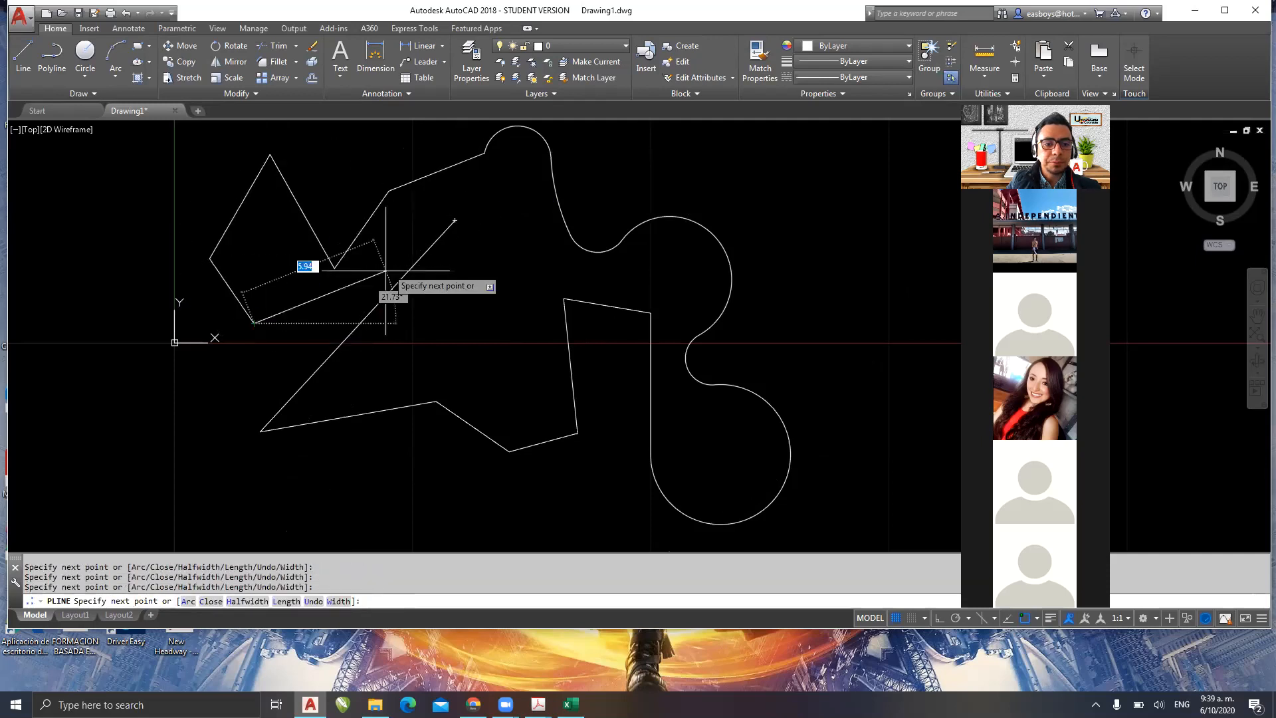
{"action": "left_click", "coordinate": [420, 209]}
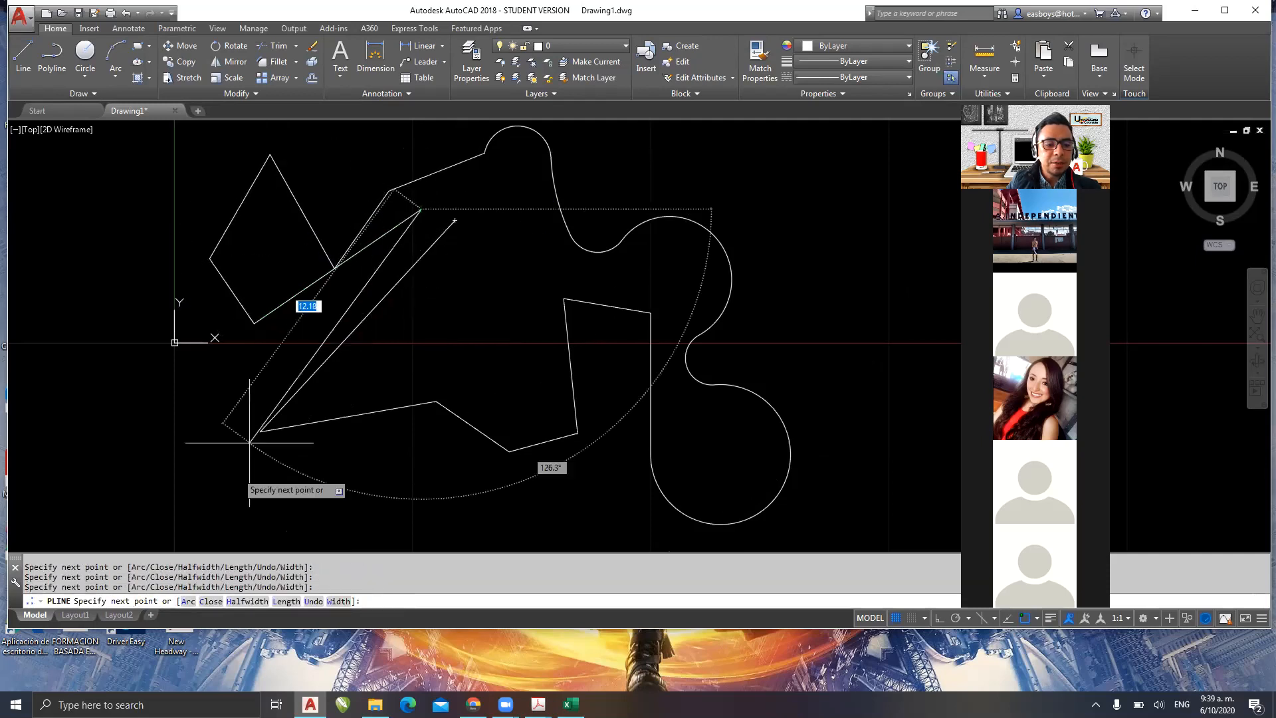
{"action": "left_click", "coordinate": [210, 603]}
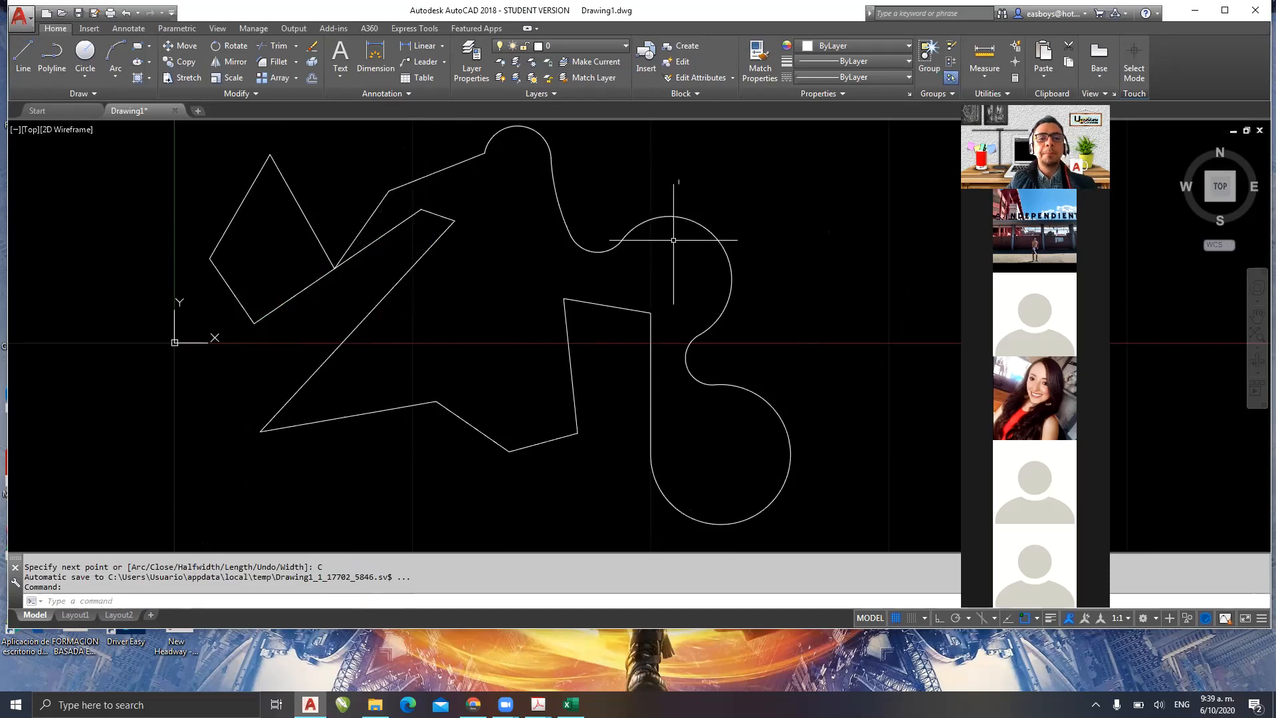
{"action": "left_click", "coordinate": [555, 197]}
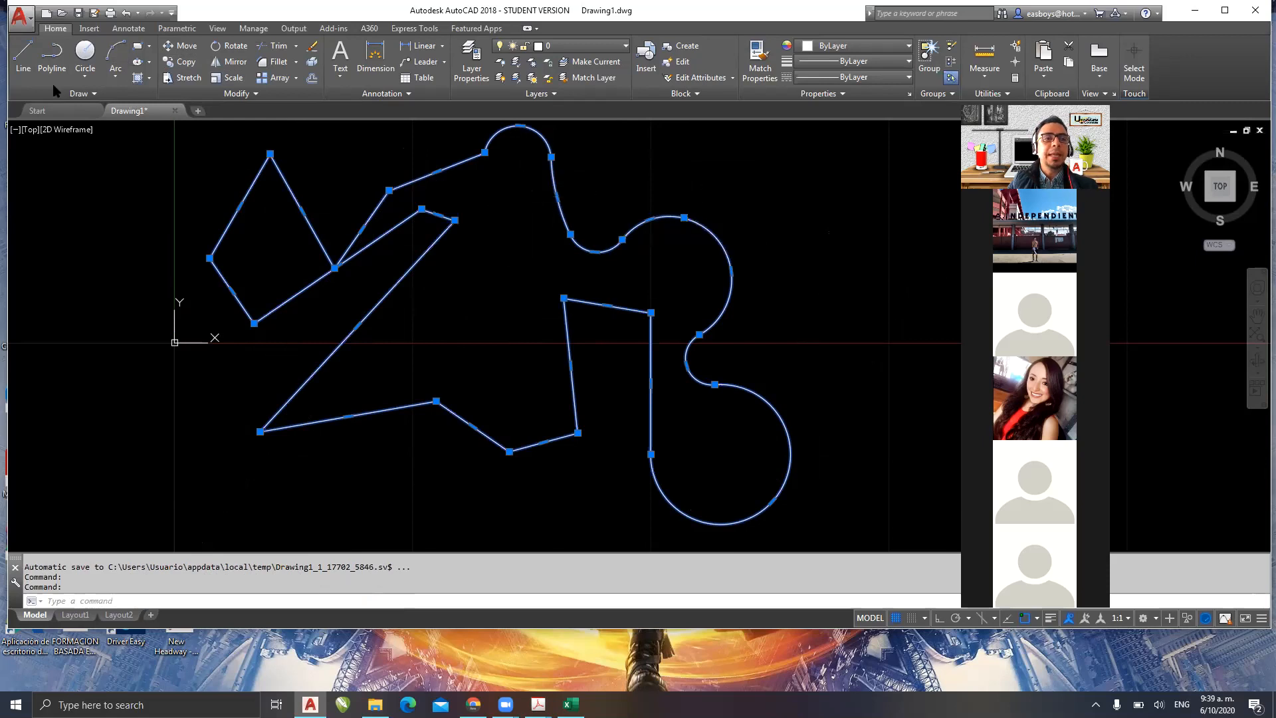
{"action": "key", "text": "Escape"}
- Draw an irregular figure of five freely angled LINE segments to the left of the origin and finish it with Close
{"action": "left_click", "coordinate": [23, 54]}
{"action": "middle_click_drag", "start_coordinate": [228, 182], "coordinate": [405, 195]}
{"action": "left_click", "coordinate": [220, 195]}
{"action": "left_click", "coordinate": [86, 367]}
{"action": "left_click", "coordinate": [178, 444]}
{"action": "left_click", "coordinate": [206, 328]}
{"action": "left_click", "coordinate": [227, 410]}
{"action": "left_click", "coordinate": [255, 342]}
{"action": "type", "text": "C"}
{"action": "key", "text": "Return"}
- Select individual segments of the closed line figure with separate crossing windows, clearing the selection after each
{"action": "left_click", "coordinate": [194, 285]}
{"action": "left_click", "coordinate": [143, 223]}
{"action": "key", "text": "Escape"}
{"action": "left_click", "coordinate": [133, 389]}
{"action": "left_click", "coordinate": [90, 438]}
{"action": "key", "text": "Escape"}
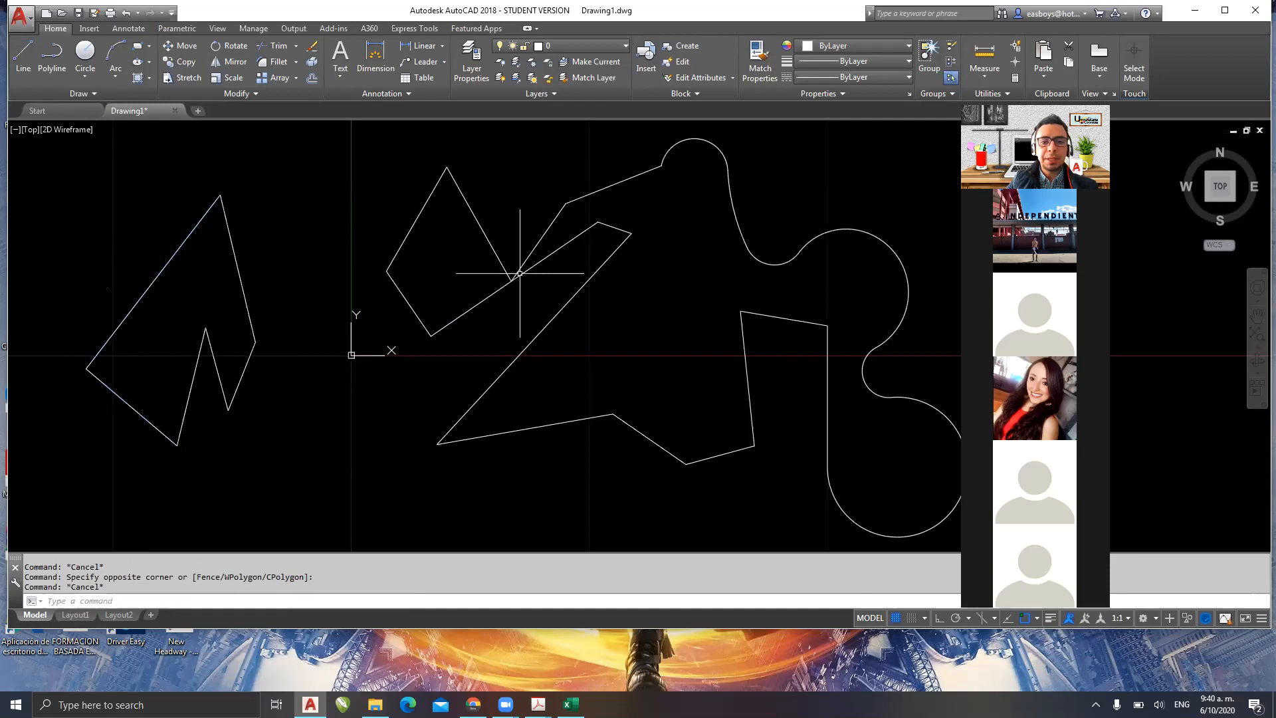
- Select the closed polyline with a crossing window and stretch two of its lower vertices downward to the left
{"action": "left_click", "coordinate": [612, 371]}
{"action": "left_click", "coordinate": [541, 441]}
{"action": "left_click", "coordinate": [612, 414]}
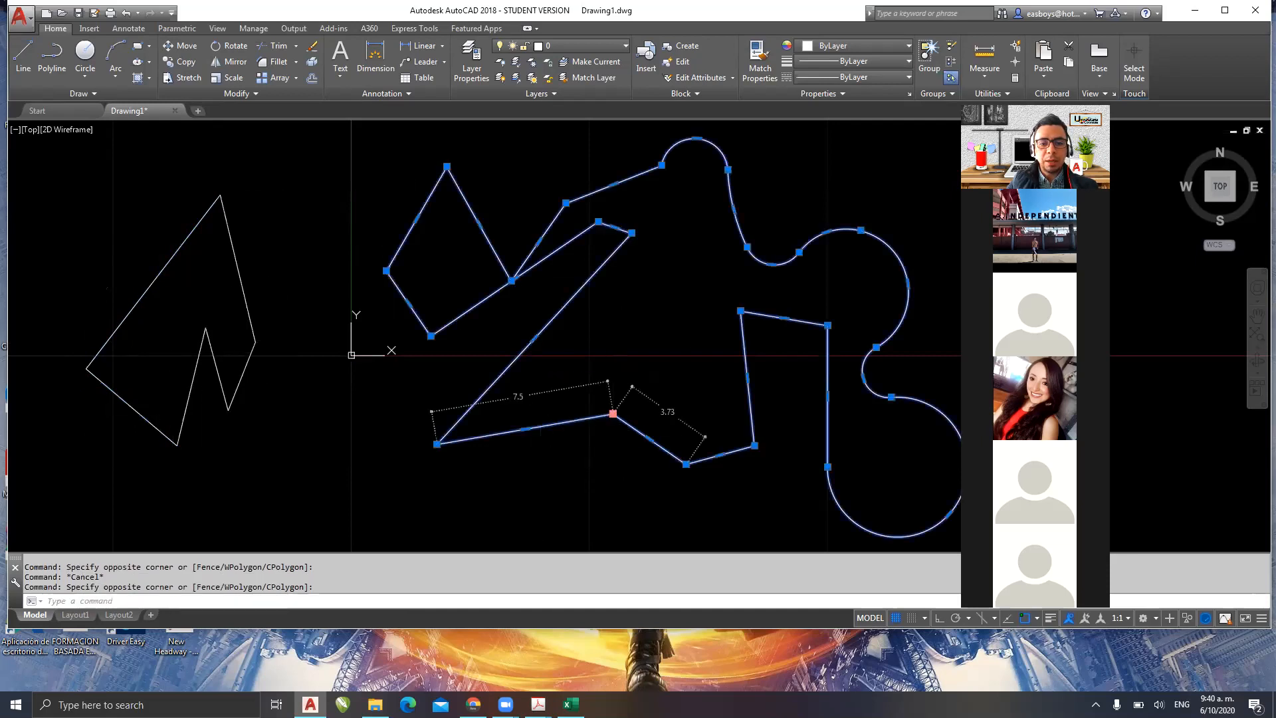
{"action": "left_click", "coordinate": [537, 522]}
{"action": "middle_click_drag", "start_coordinate": [672, 494], "coordinate": [521, 365]}
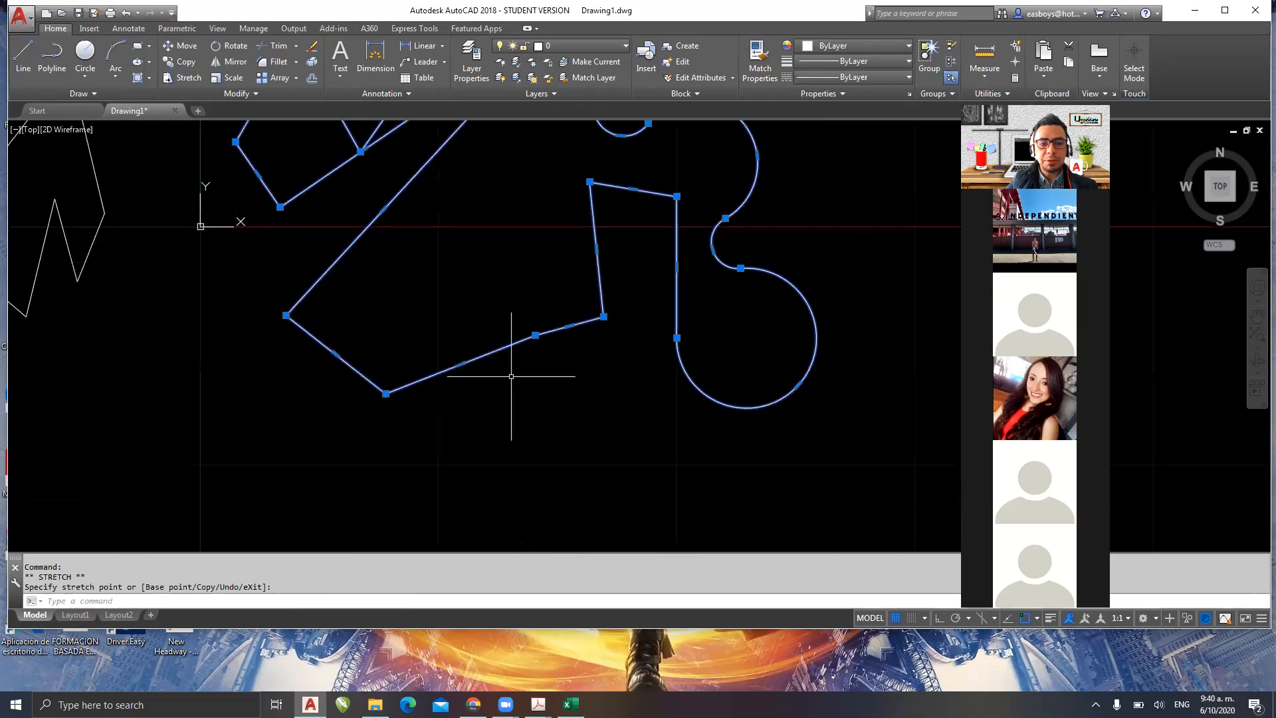
{"action": "left_click", "coordinate": [535, 335]}
{"action": "left_click", "coordinate": [496, 491]}
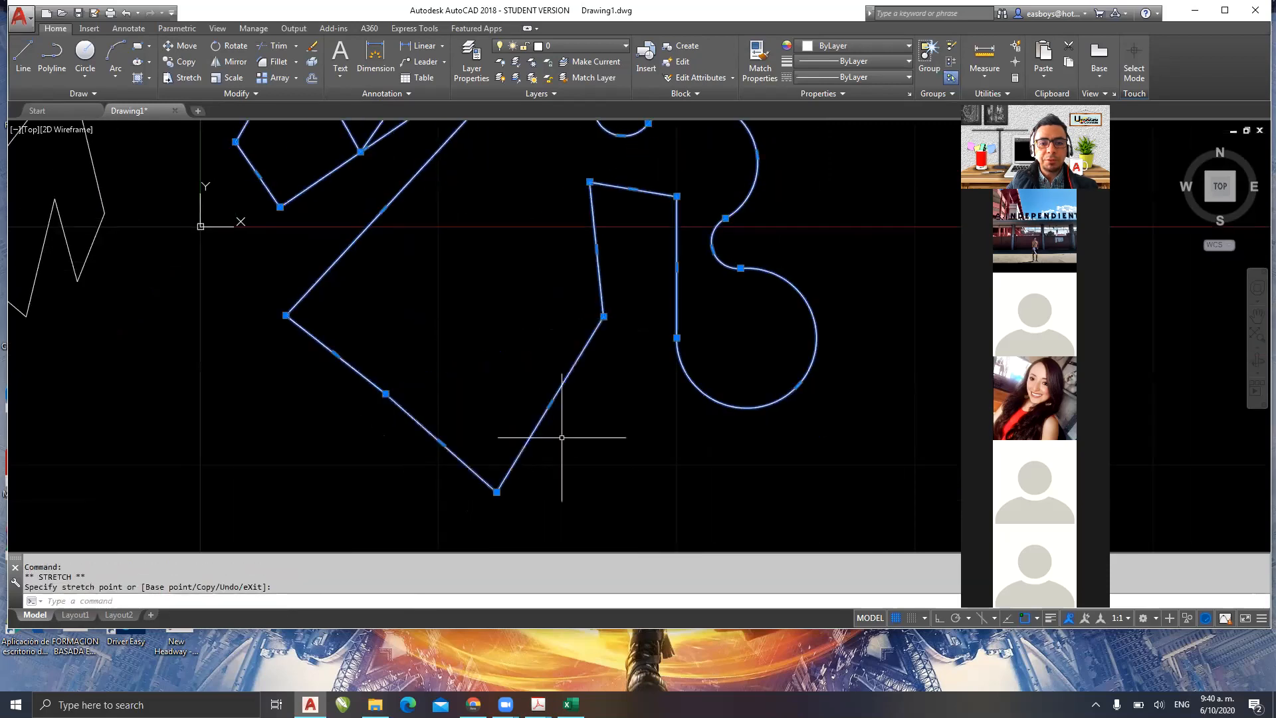
- Stretch the three remaining vertices between the lower point and the large arc to new positions, and clear the selection
{"action": "left_click", "coordinate": [603, 316]}
{"action": "left_click", "coordinate": [435, 317]}
{"action": "left_click", "coordinate": [589, 181]}
{"action": "left_click", "coordinate": [539, 354]}
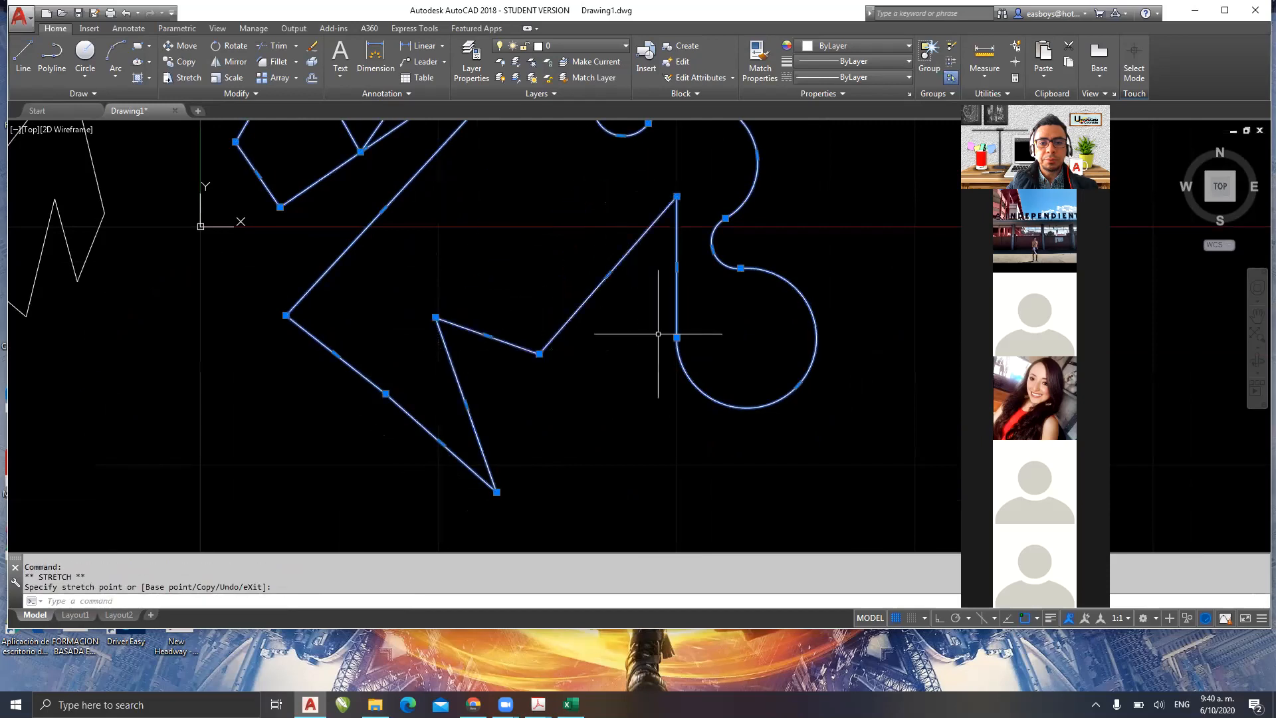
{"action": "left_click", "coordinate": [677, 197]}
{"action": "left_click", "coordinate": [584, 422]}
{"action": "scroll", "coordinate": [493, 340], "scroll_direction": "down", "scroll_amount": 2}
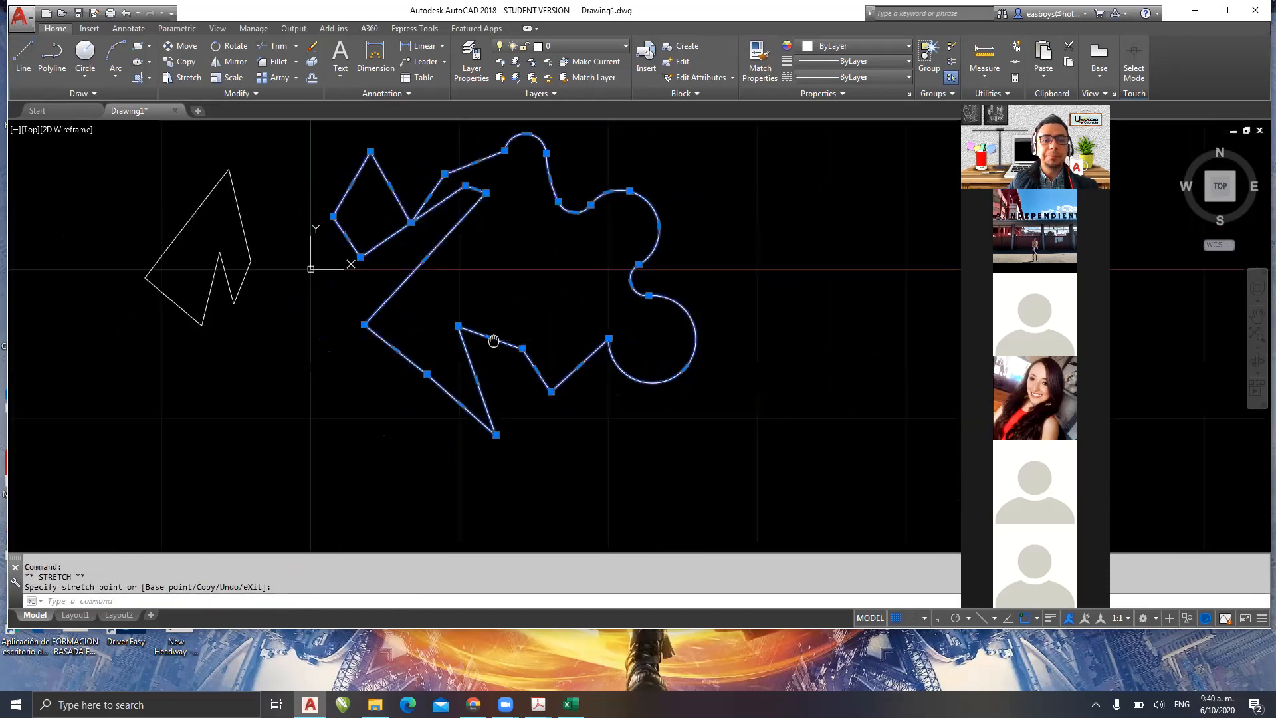
{"action": "middle_click_drag", "start_coordinate": [493, 340], "coordinate": [579, 399]}
{"action": "key", "text": "Escape"}
{"action": "key", "text": "Escape"}
{"action": "key", "text": "Escape"}
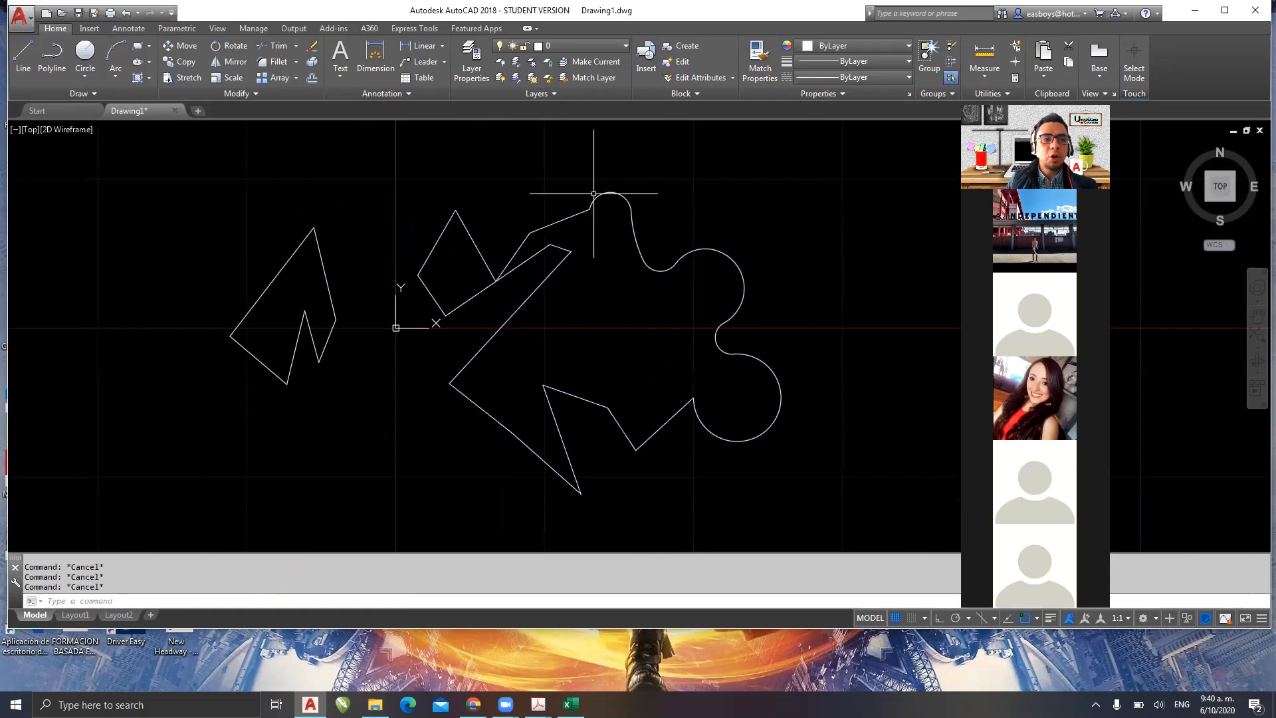
- Switch to the PDF "SESIÓN 01 - Guía de Ejercicios Práctico" in Acrobat, examine exercises 1.1 to 1.5, and return to AutoCAD
{"action": "mouse_move", "coordinate": [538, 704]}
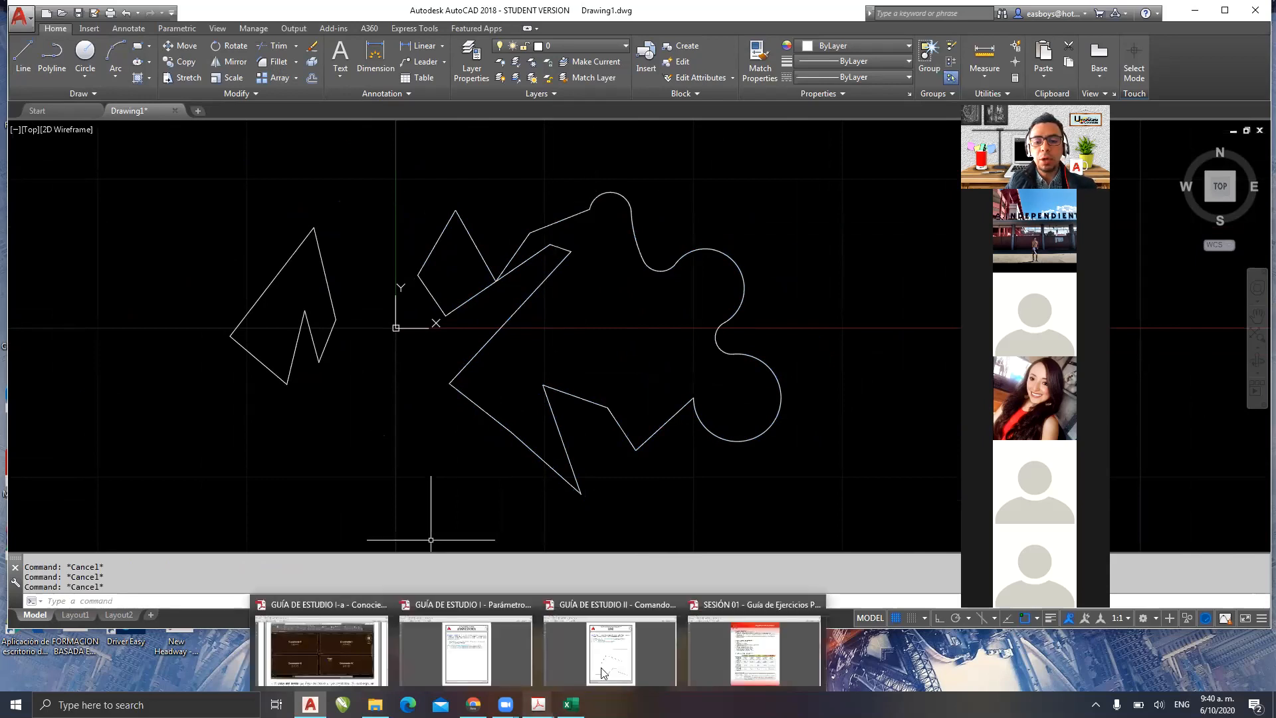
{"action": "left_click", "coordinate": [731, 662]}
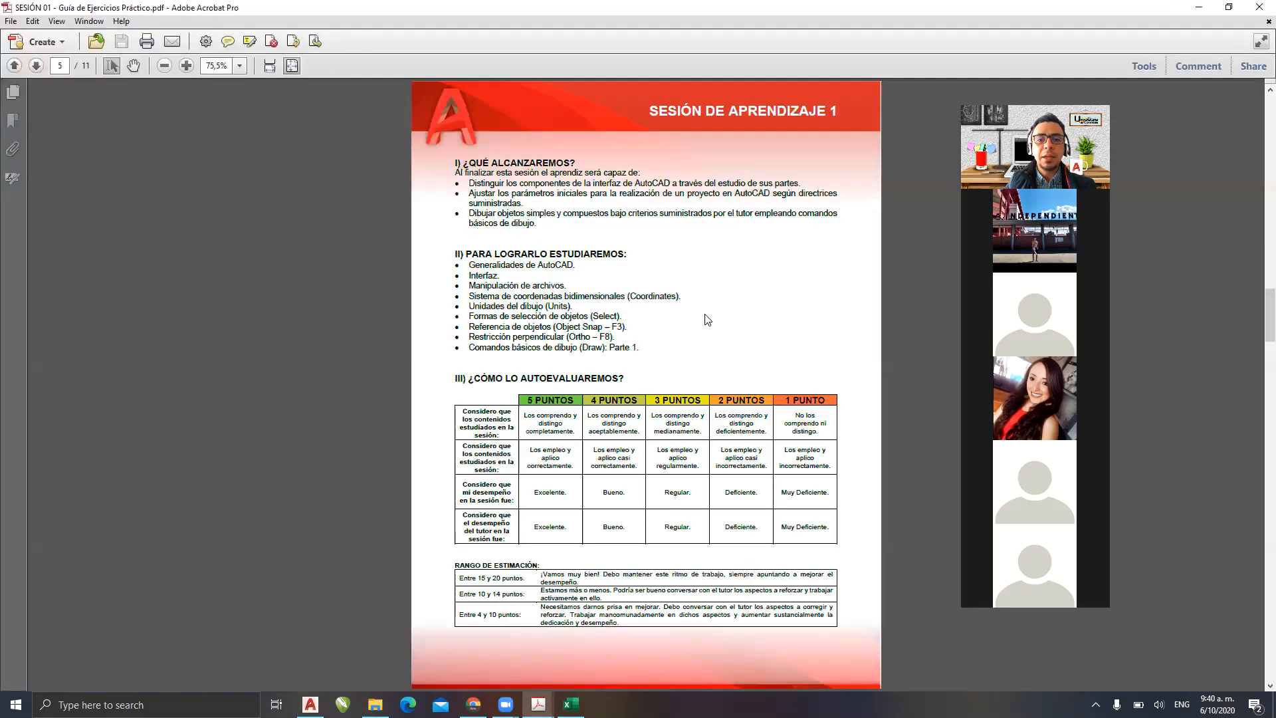
{"action": "scroll", "coordinate": [708, 319], "scroll_direction": "down", "scroll_amount": 3}
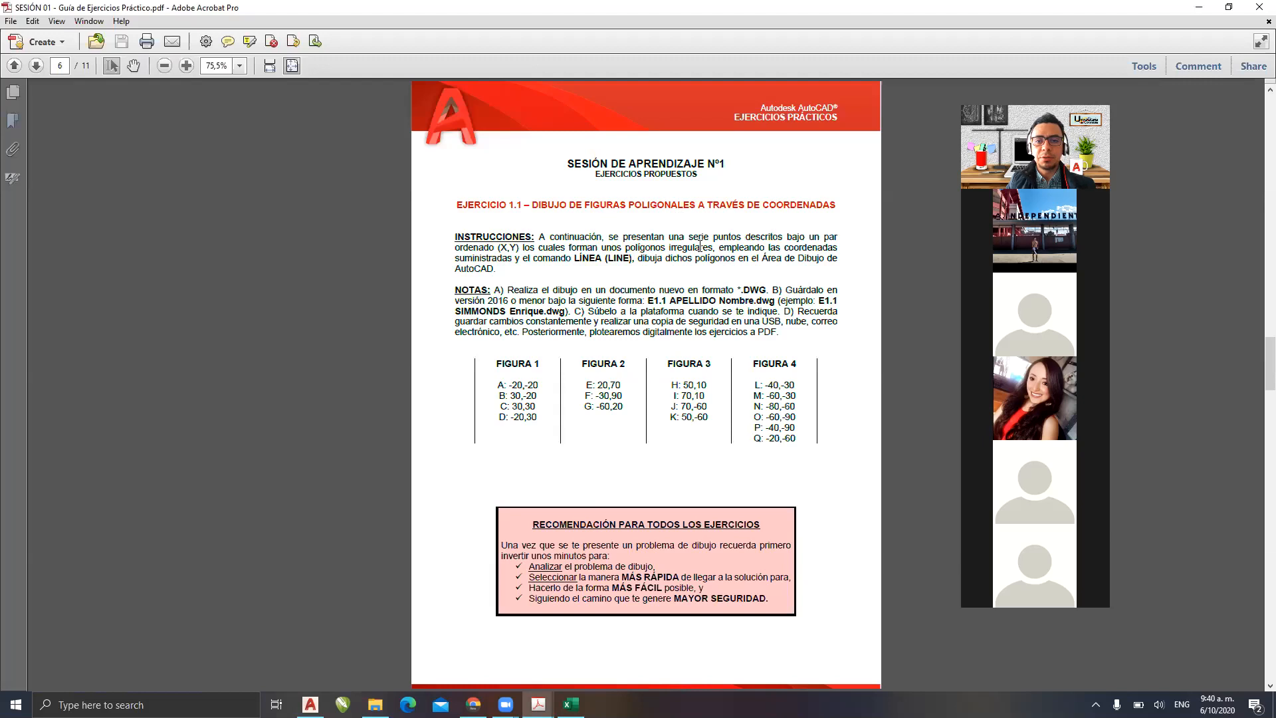
{"action": "scroll", "coordinate": [700, 247], "scroll_direction": "down", "scroll_amount": 3}
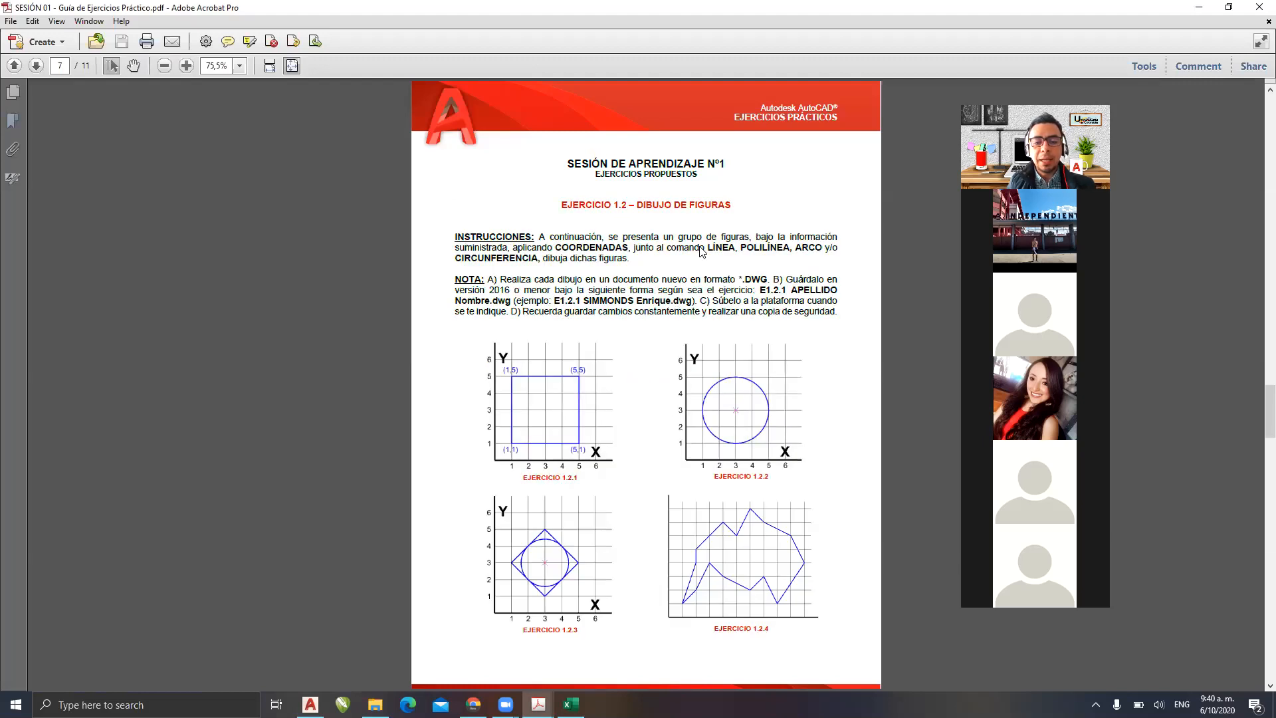
{"action": "scroll", "coordinate": [701, 251], "scroll_direction": "down", "scroll_amount": 3}
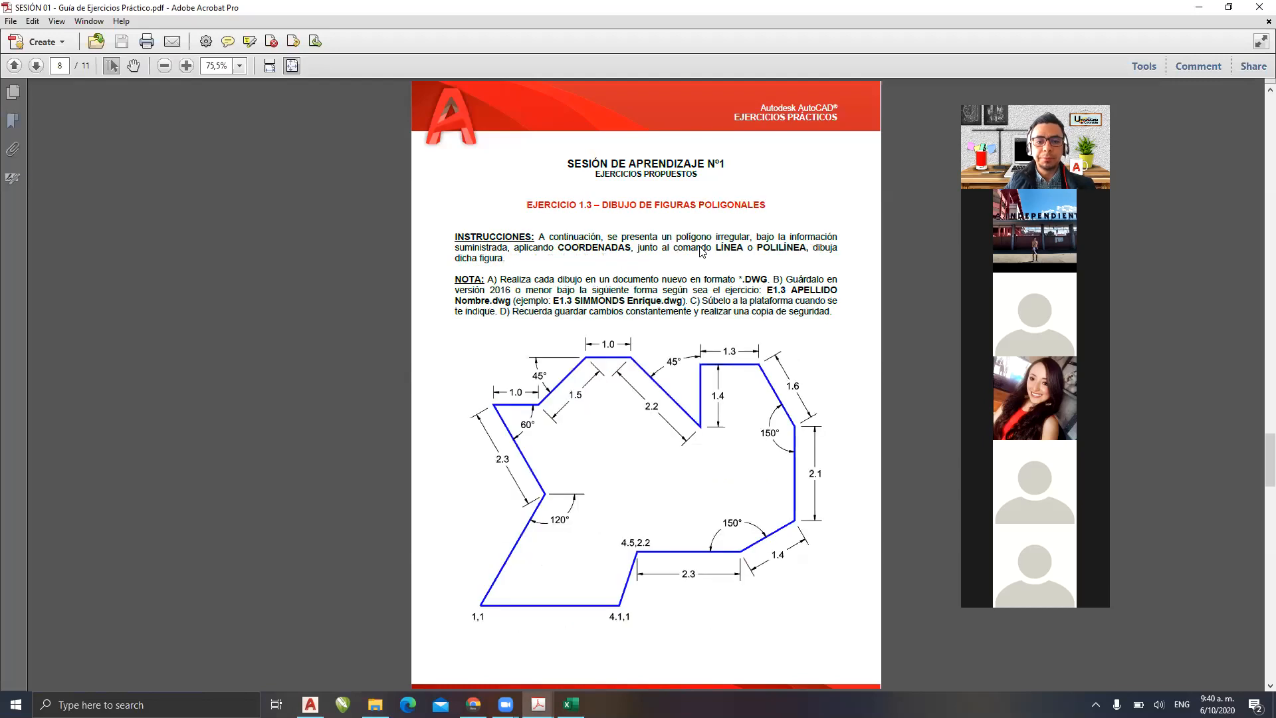
{"action": "scroll", "coordinate": [702, 251], "scroll_direction": "down", "scroll_amount": 3}
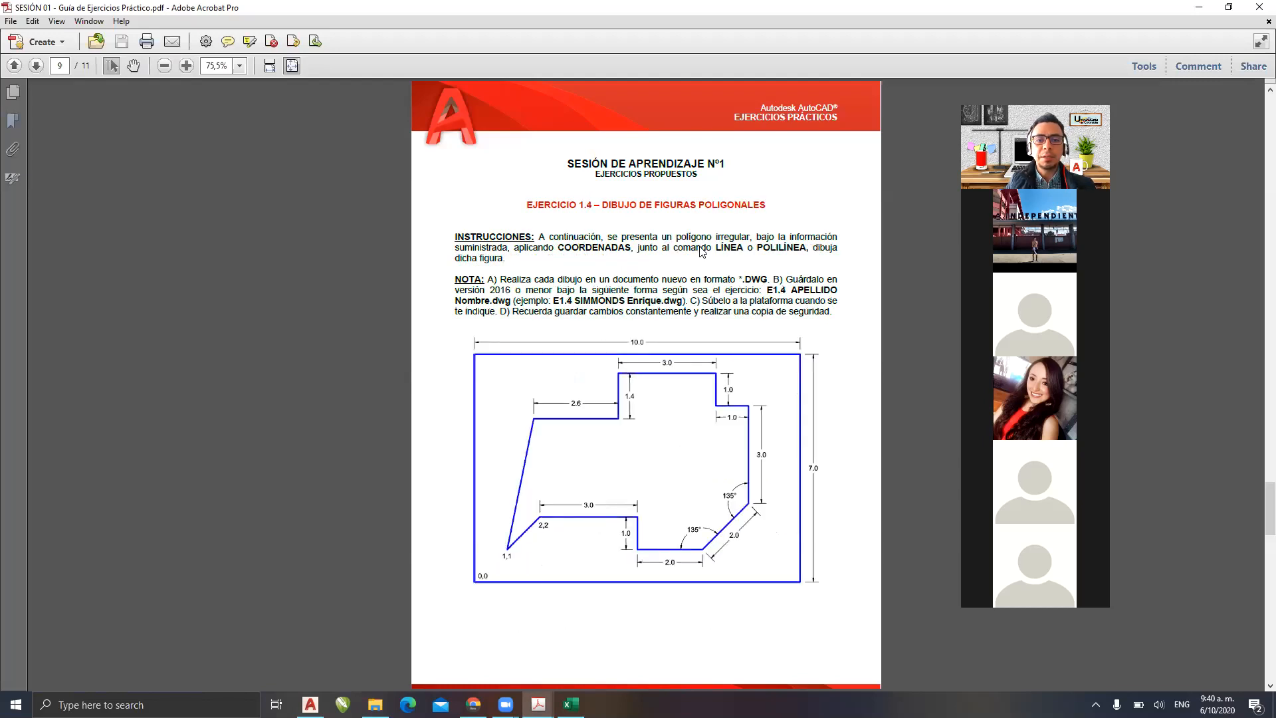
{"action": "scroll", "coordinate": [701, 251], "scroll_direction": "down", "scroll_amount": 3}
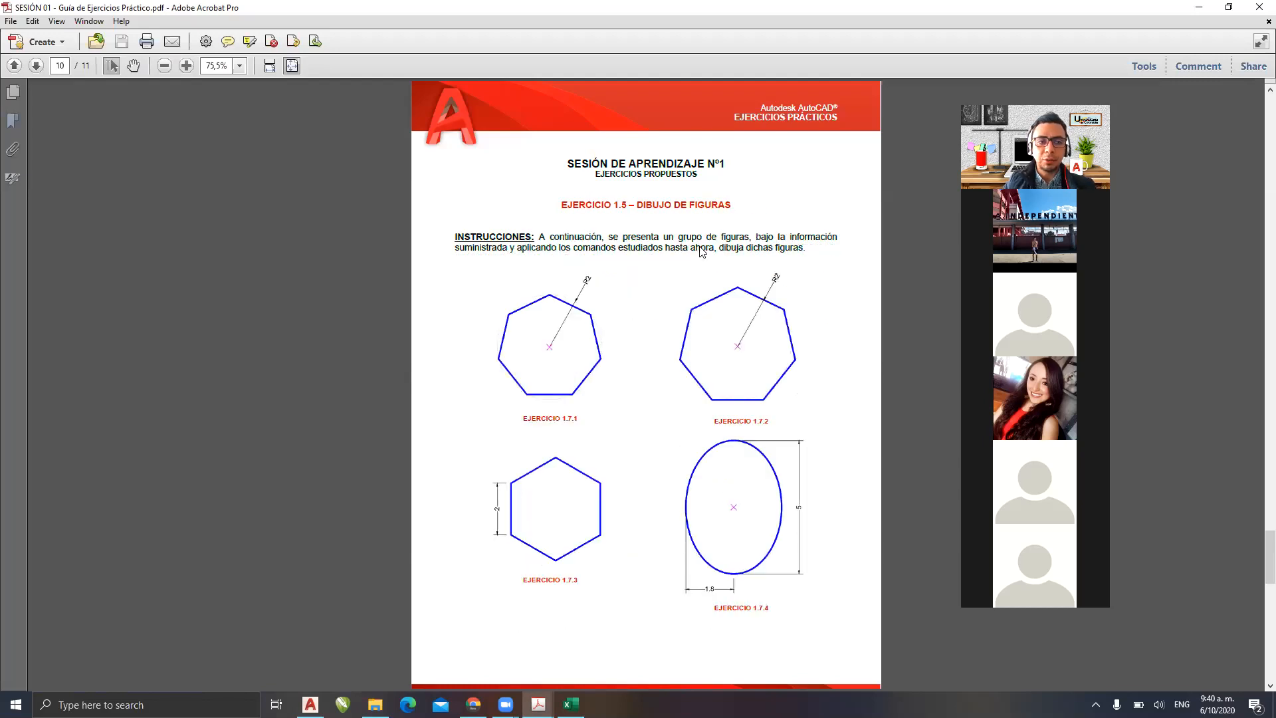
{"action": "left_click", "coordinate": [1201, 8]}
{"action": "middle_click_drag", "start_coordinate": [600, 448], "coordinate": [451, 476]}
{"action": "left_click", "coordinate": [577, 223]}
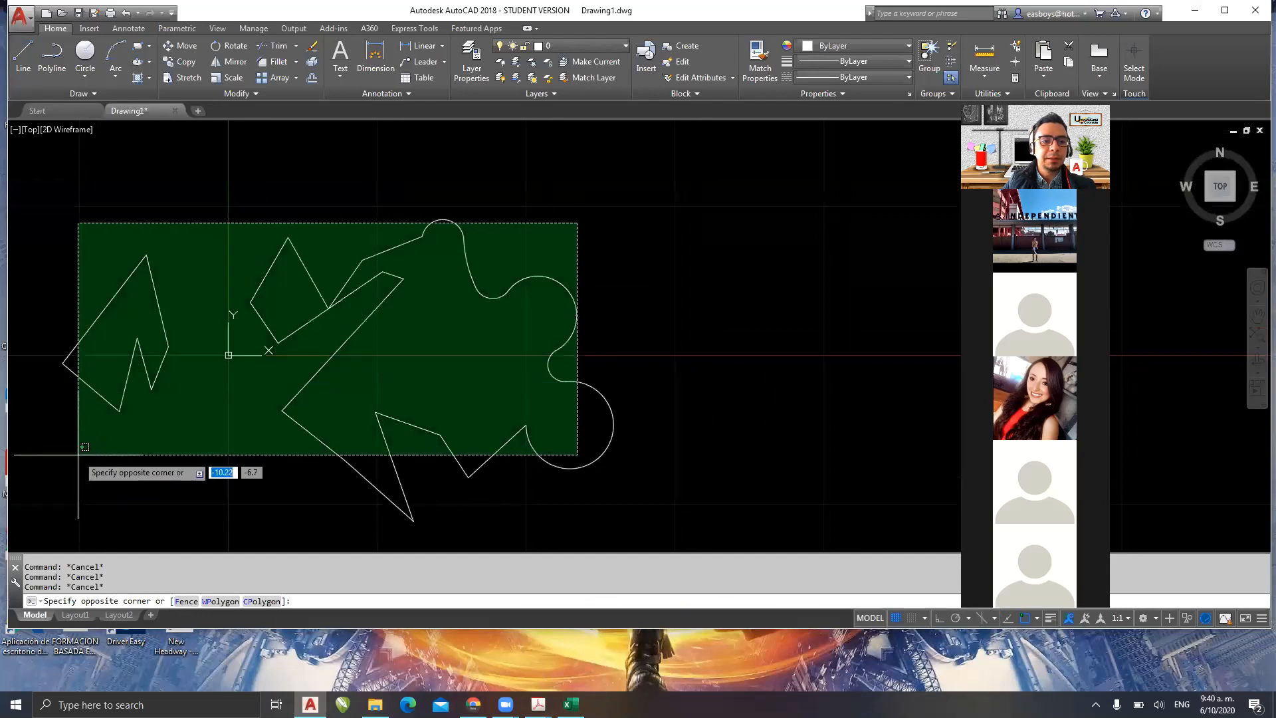
{"action": "left_click", "coordinate": [81, 458]}
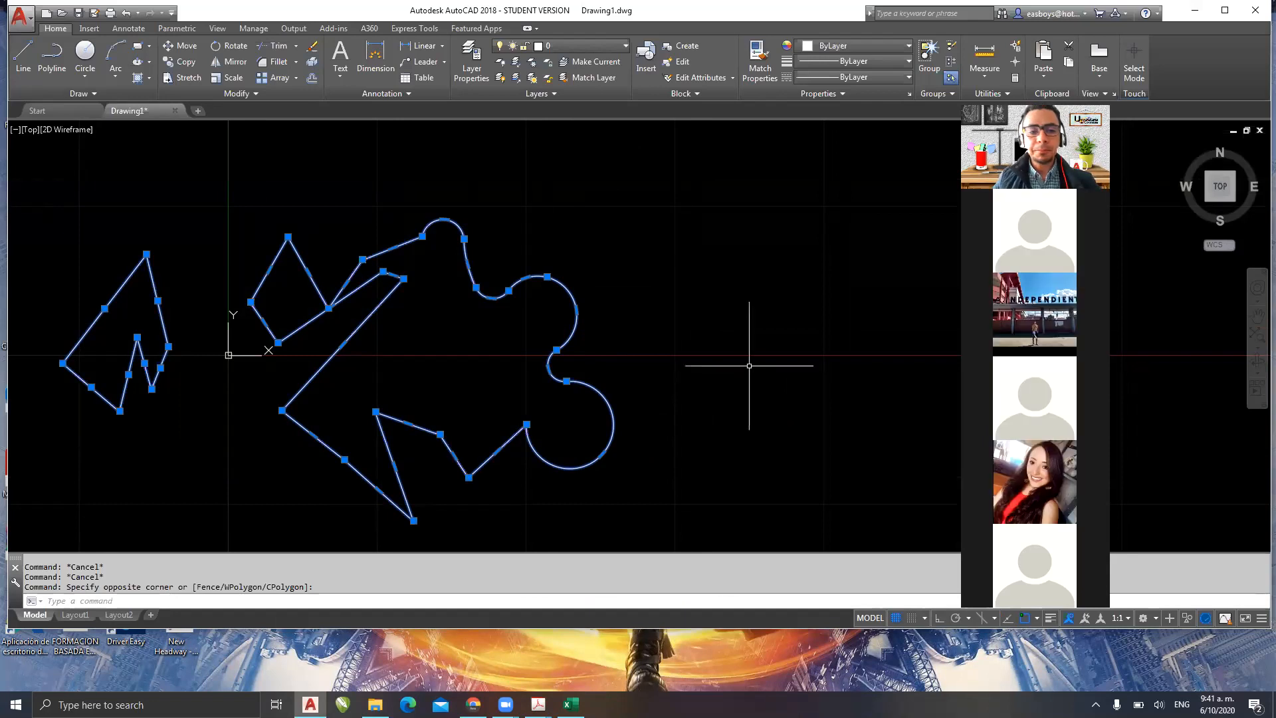
{"action": "key", "text": "Escape"}
{"action": "key", "text": "Escape"}
- Select the line figure and the polyline with one crossing window and erase them
{"action": "left_click", "coordinate": [626, 222]}
{"action": "left_click", "coordinate": [118, 457]}
{"action": "key", "text": "Delete"}
{"action": "middle_click_drag", "start_coordinate": [390, 348], "coordinate": [337, 361]}
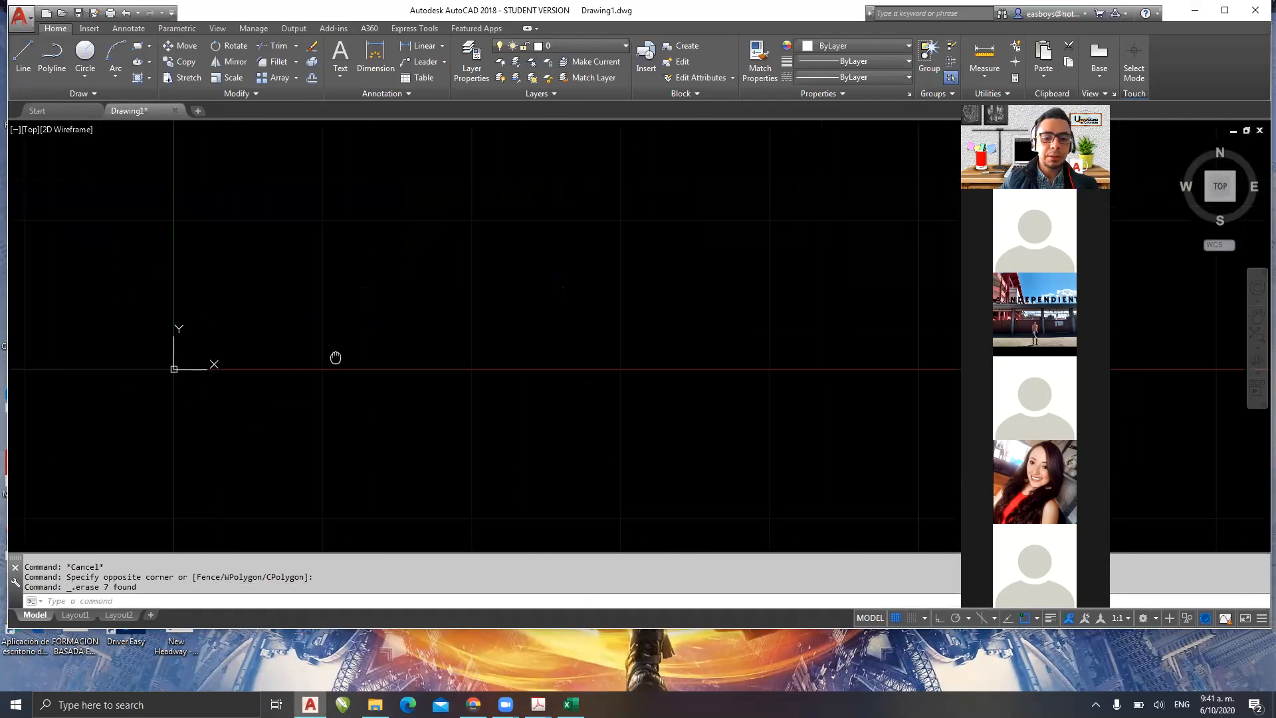
- Switch to the PDF "GUÍA DE ESTUDIO II - Comandos Básicos de Dibujo", review the contents through the CIRCLE page, and return to AutoCAD
{"action": "mouse_move", "coordinate": [538, 699]}
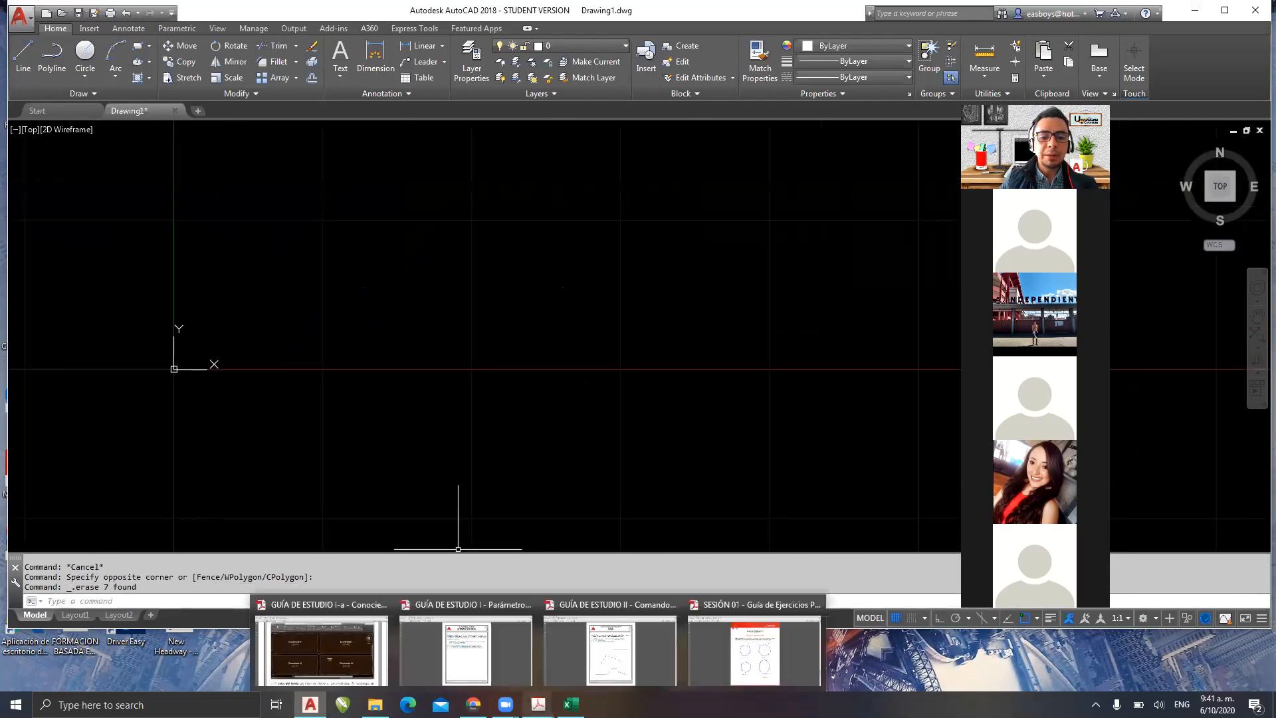
{"action": "left_click", "coordinate": [592, 658]}
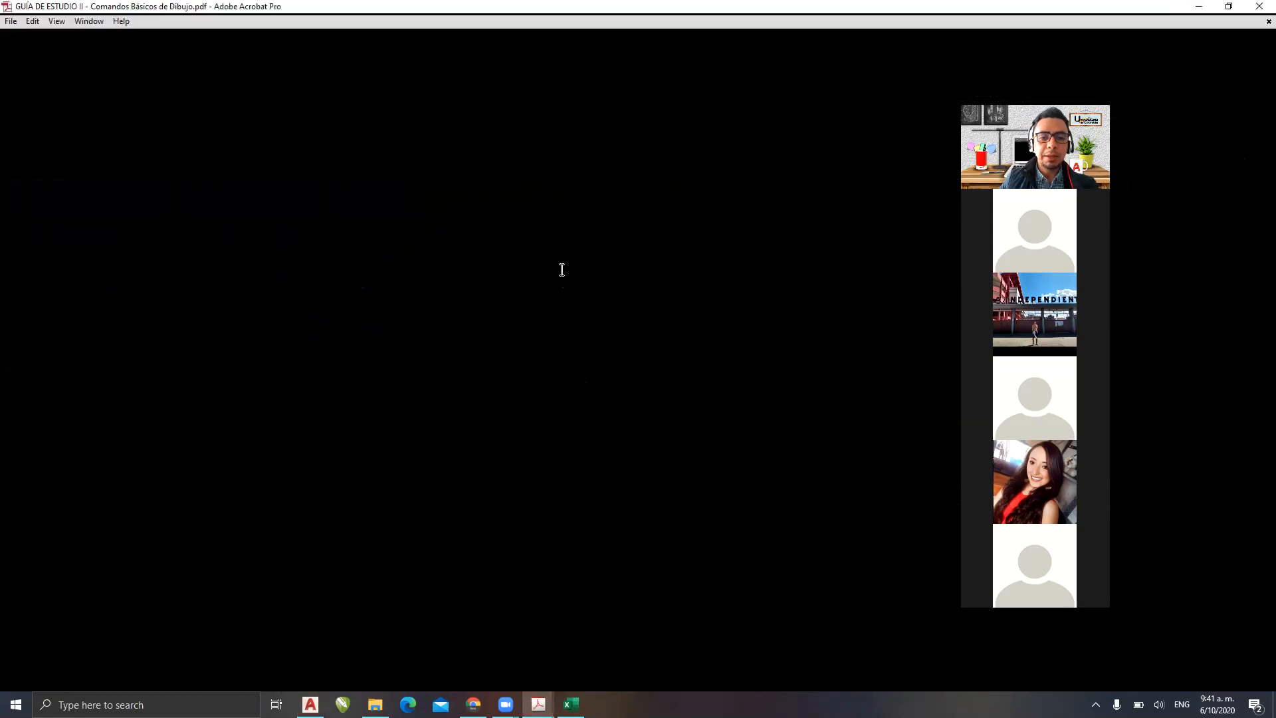
{"action": "scroll", "coordinate": [506, 200], "scroll_direction": "up", "scroll_amount": 5}
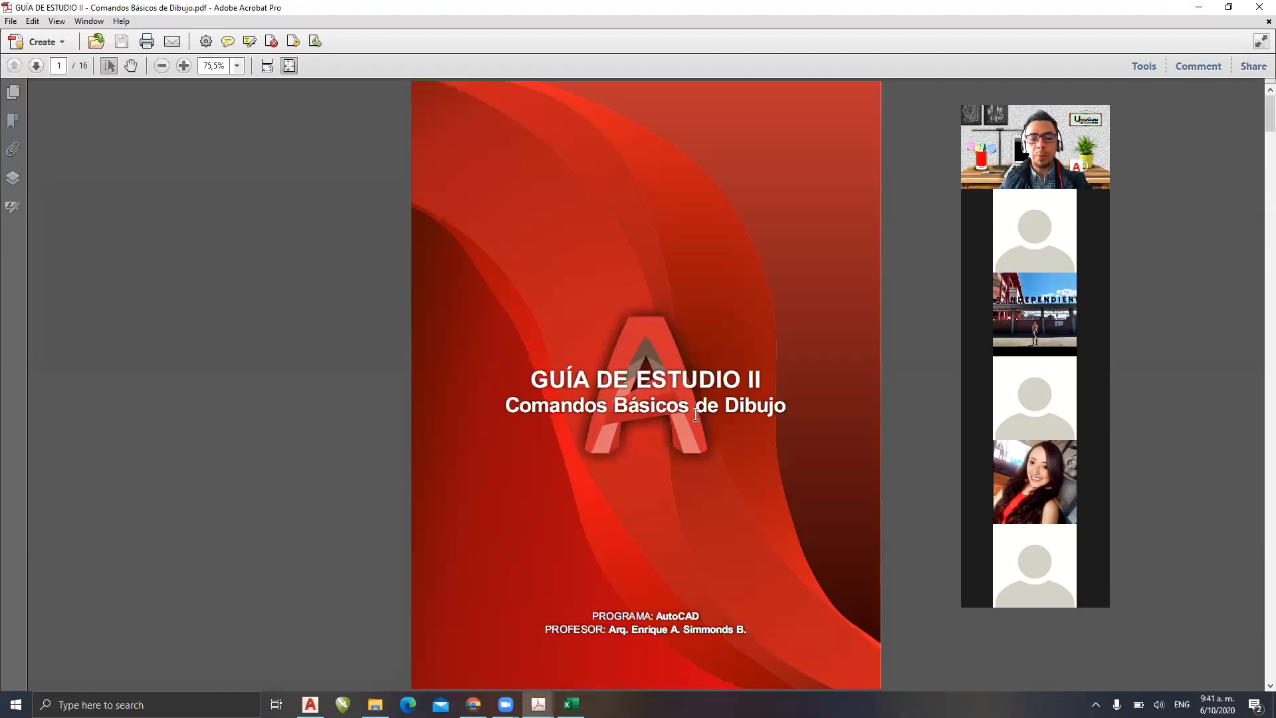
{"action": "scroll", "coordinate": [695, 416], "scroll_direction": "down", "scroll_amount": 5}
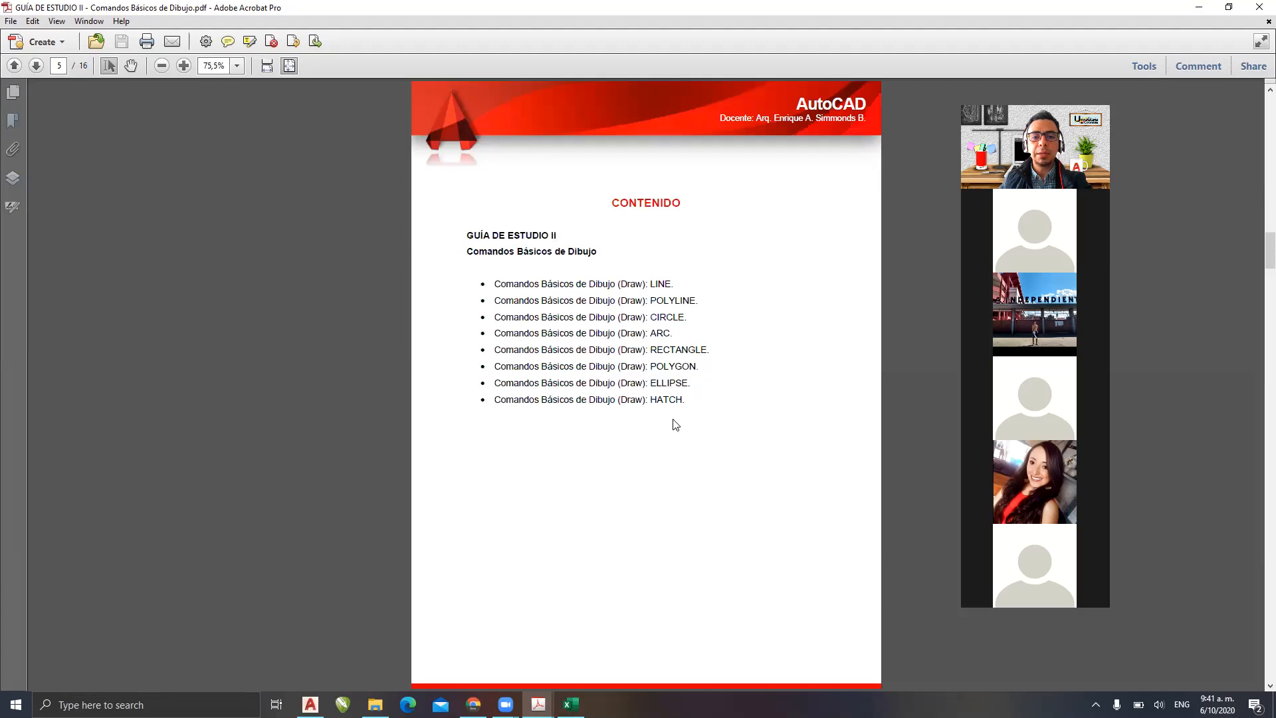
{"action": "scroll", "coordinate": [674, 424], "scroll_direction": "down", "scroll_amount": 1}
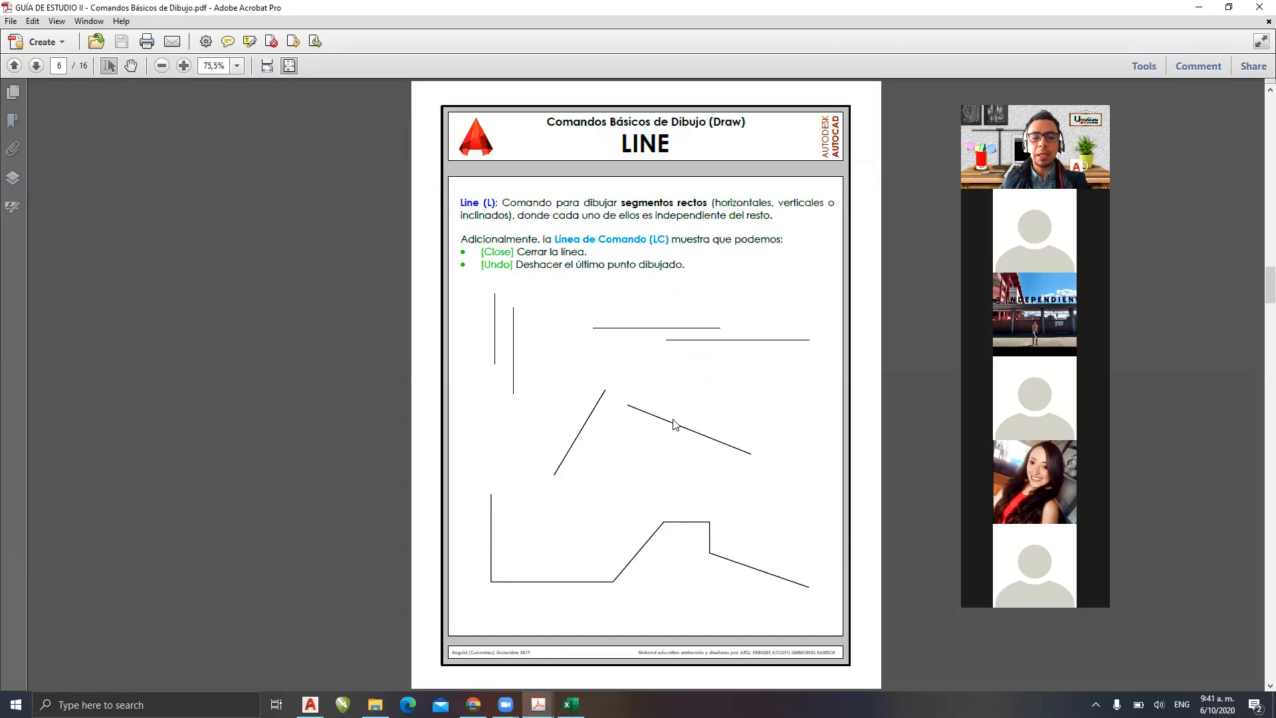
{"action": "scroll", "coordinate": [674, 424], "scroll_direction": "down", "scroll_amount": 1}
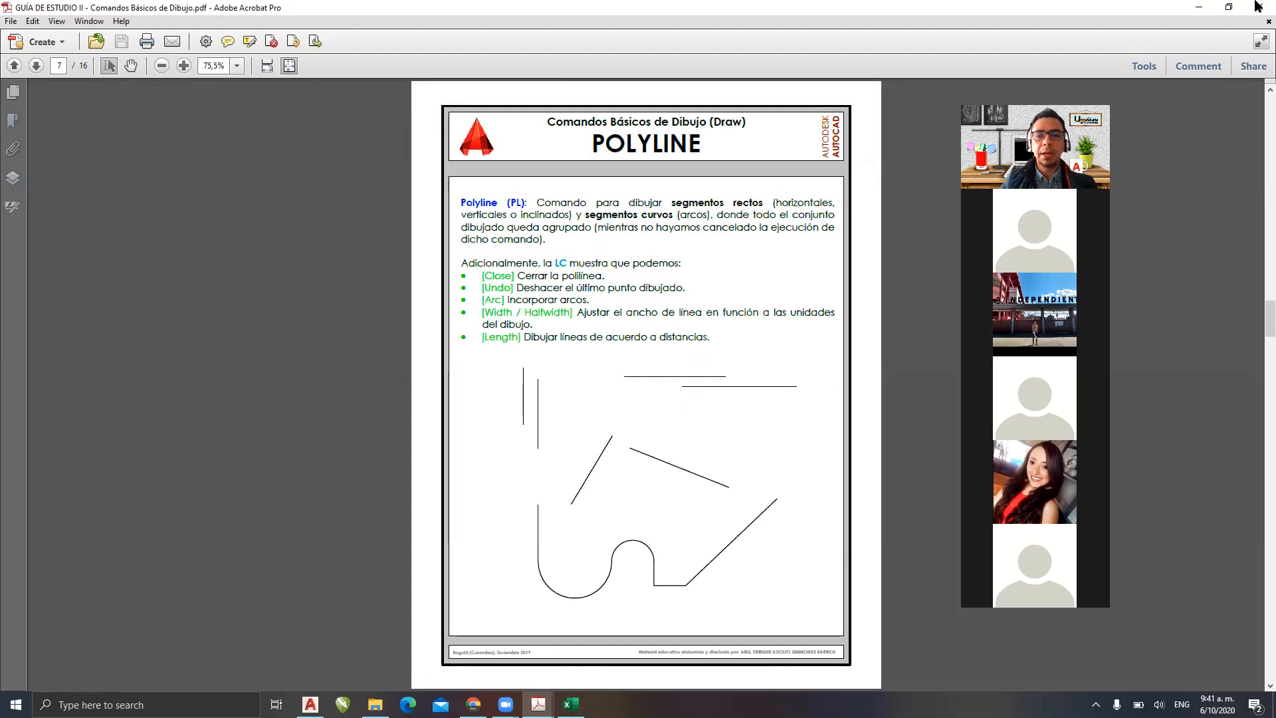
{"action": "scroll", "coordinate": [941, 259], "scroll_direction": "down", "scroll_amount": 1}
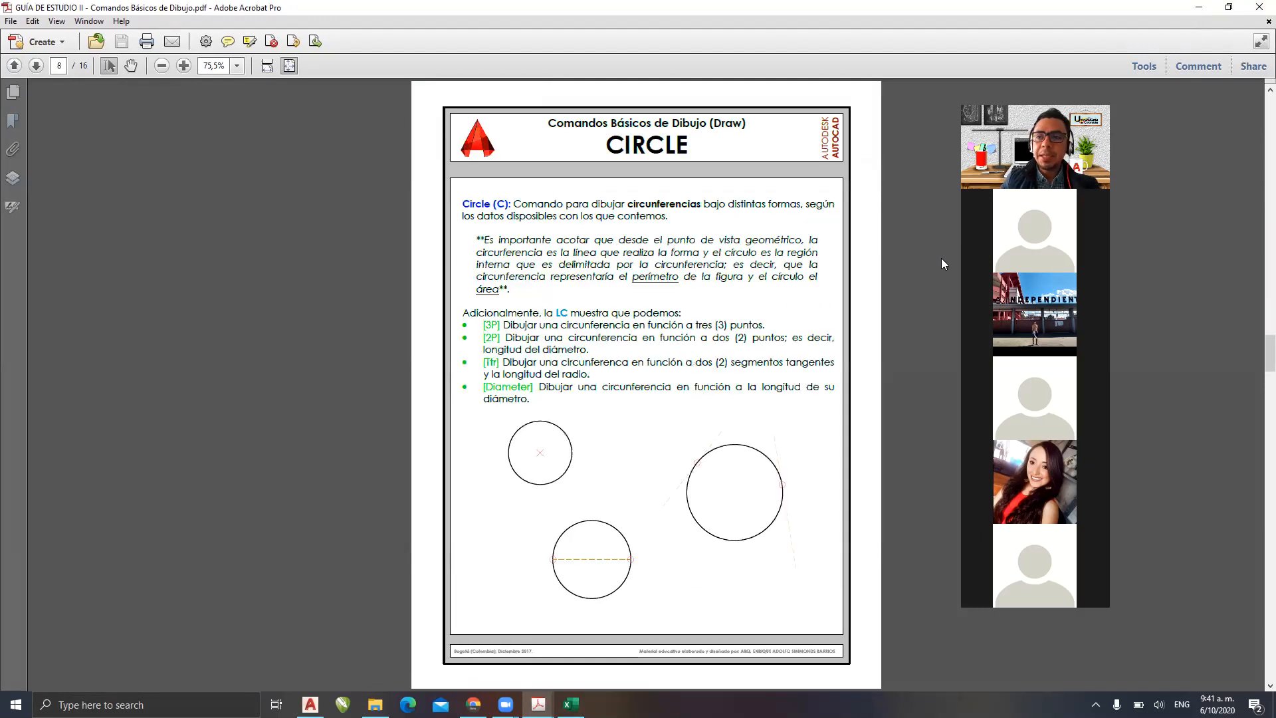
{"action": "key", "text": "alt+Tab"}
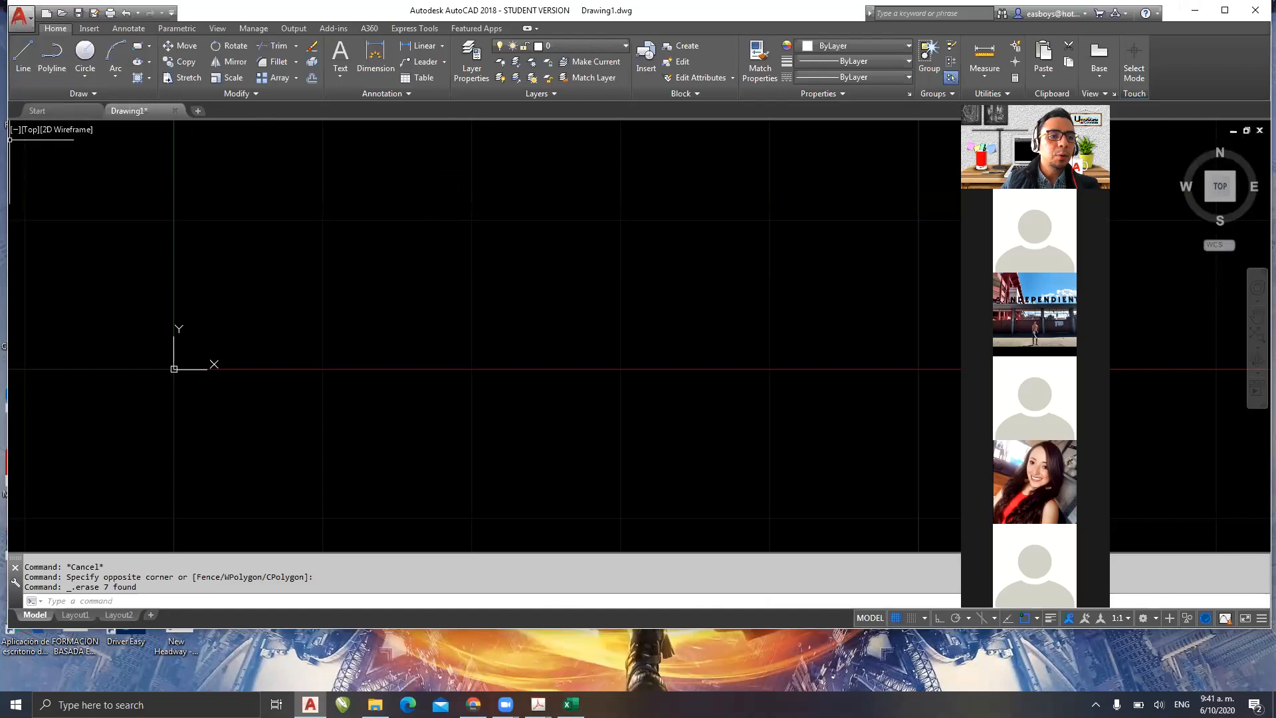
- Annotate the shared screen in Zoom with a freehand circle, a marked centre point and the label CENTRO below it
{"action": "left_click_drag", "start_coordinate": [5, 141], "coordinate": [0, 141]}
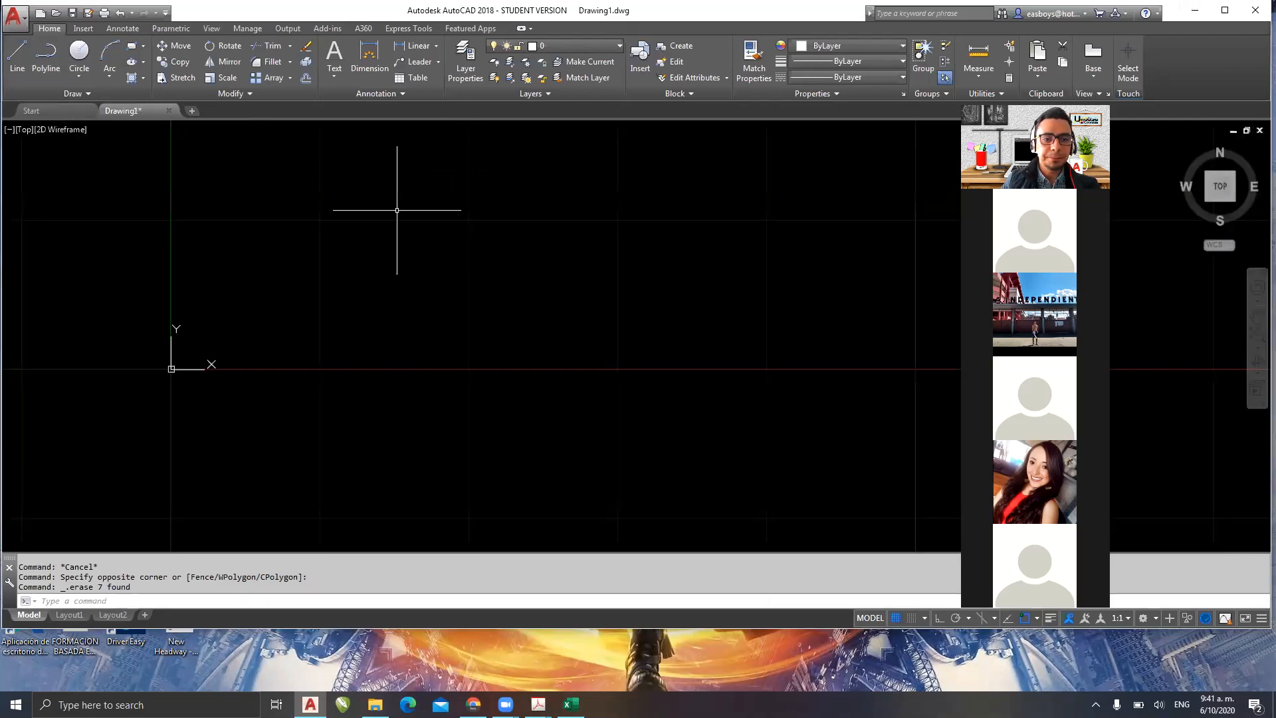
{"action": "left_click", "coordinate": [83, 75]}
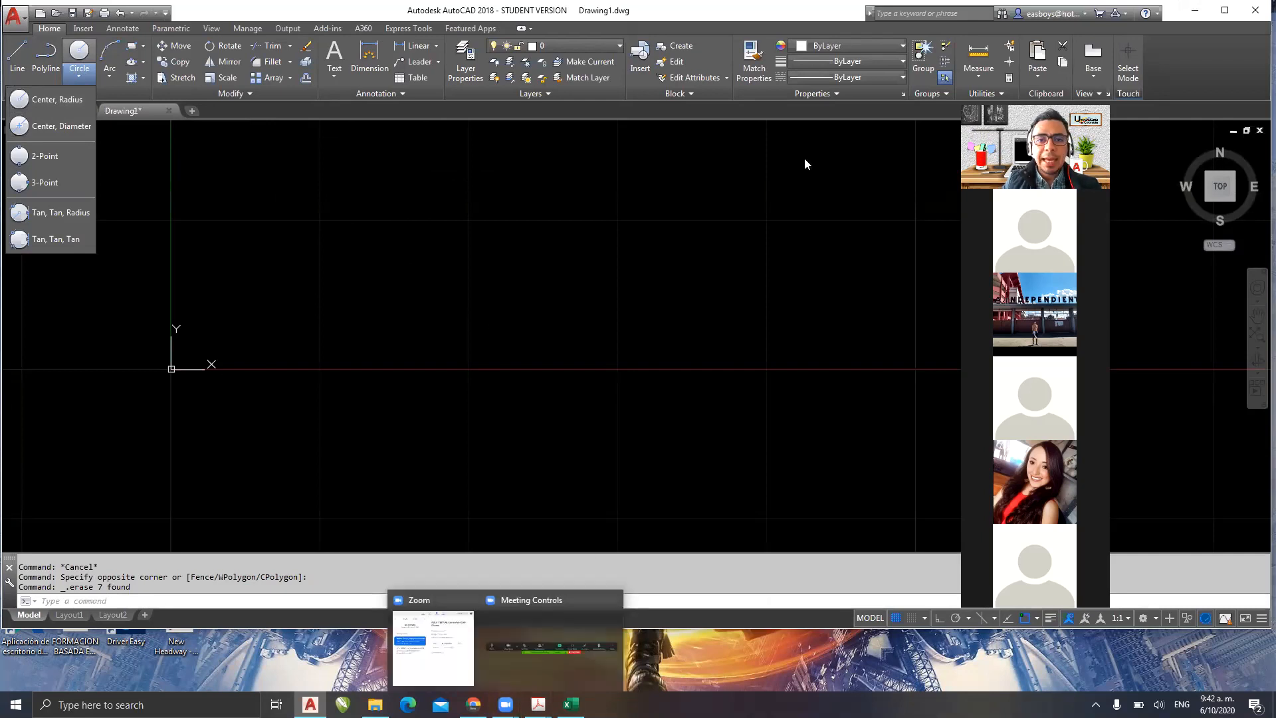
{"action": "mouse_move", "coordinate": [470, 206]}
{"action": "left_mouse_down"}
{"action": "mouse_move", "coordinate": [379, 408]}
{"action": "mouse_move", "coordinate": [720, 336]}
{"action": "mouse_move", "coordinate": [581, 185]}
{"action": "mouse_move", "coordinate": [448, 198]}
{"action": "left_mouse_up"}
{"action": "left_click_drag", "start_coordinate": [537, 355], "coordinate": [545, 353]}
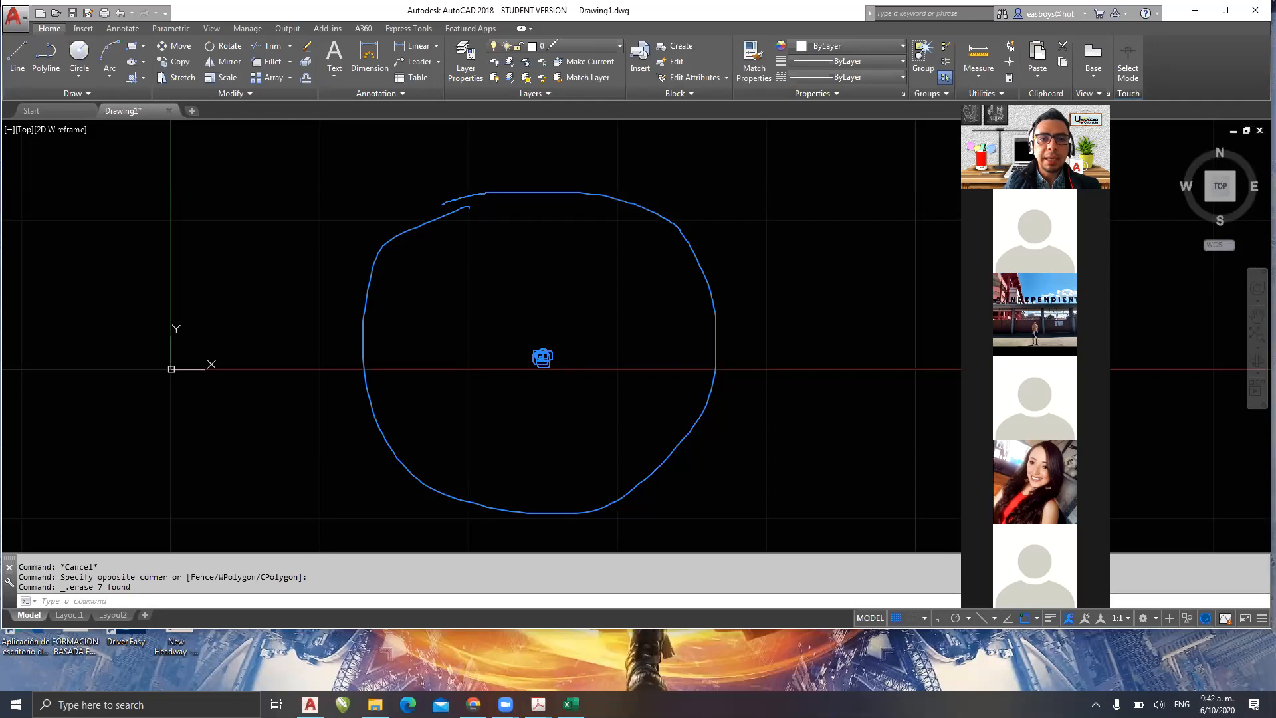
{"action": "left_click", "coordinate": [526, 403]}
{"action": "type", "text": "CE NY"}
{"action": "key", "text": "BackSpace"}
{"action": "key", "text": "BackSpace"}
{"action": "key", "text": "BackSpace"}
{"action": "type", "text": "NTRO"}
{"action": "left_click", "coordinate": [733, 314]}
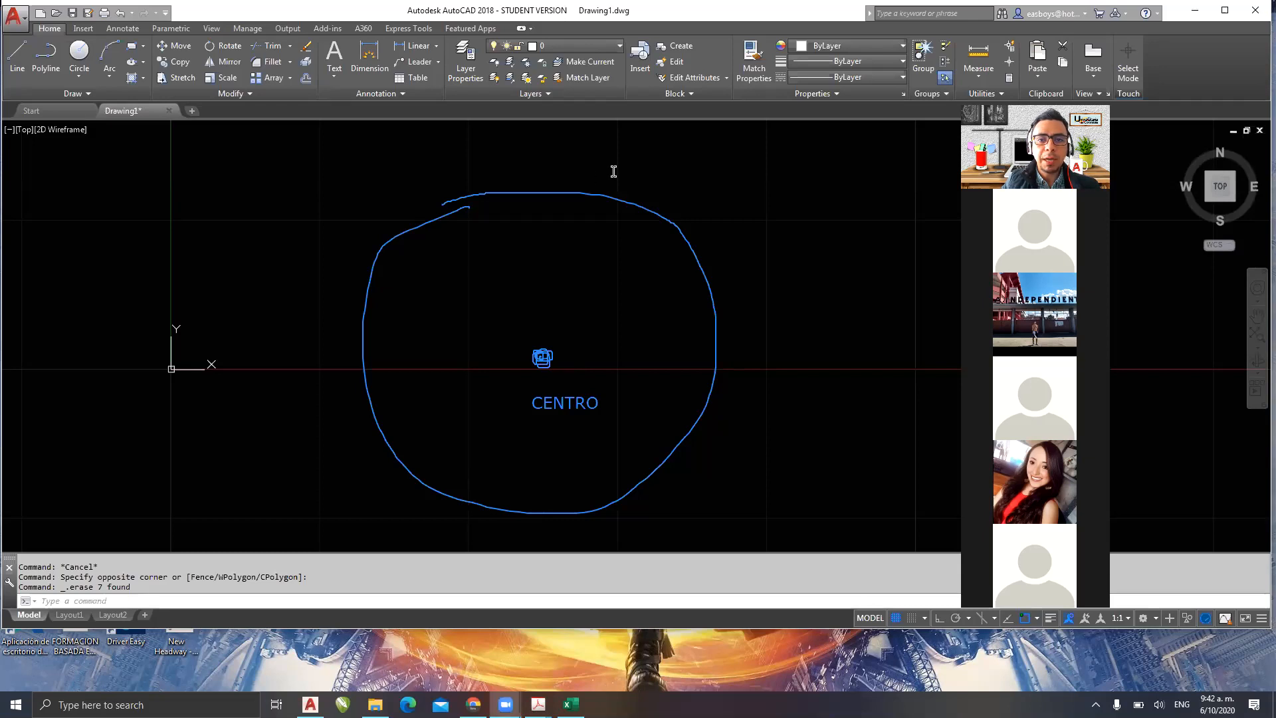
- Replace the annotated freehand circle with a true circle and sketch radius lines from the centre to several edge points
{"action": "left_click_drag", "start_coordinate": [572, 213], "coordinate": [577, 186]}
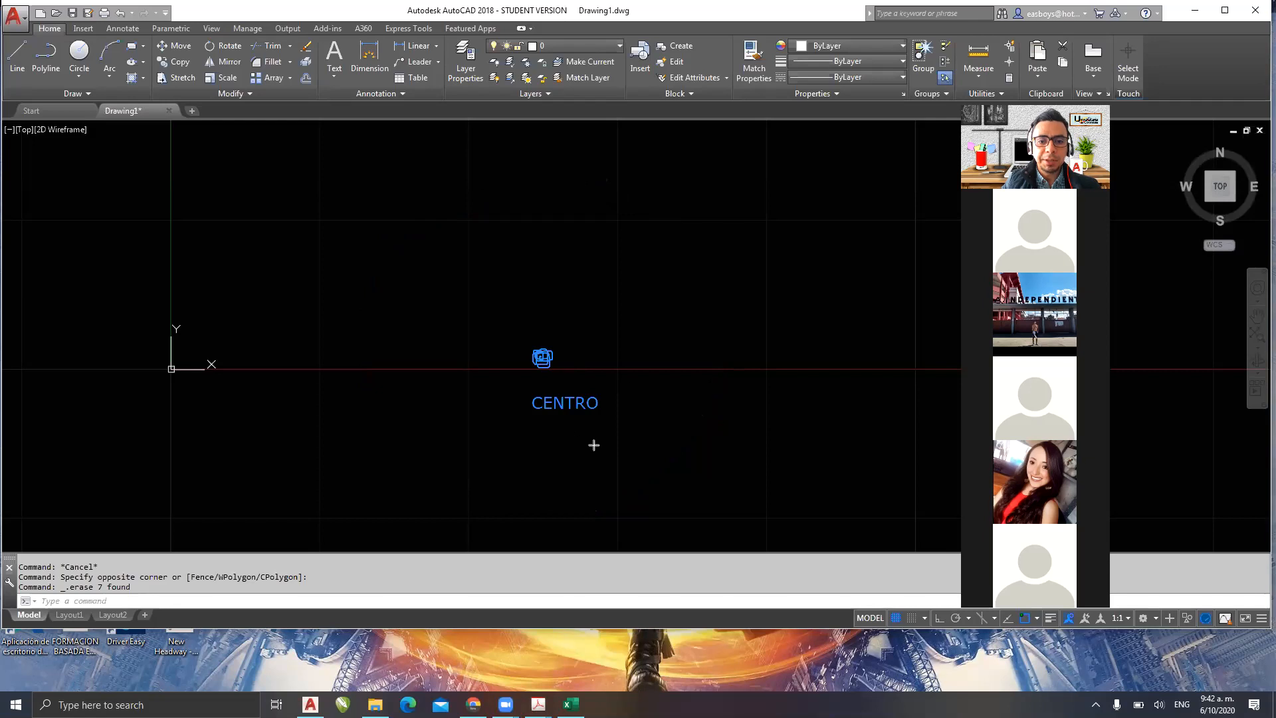
{"action": "mouse_move", "coordinate": [450, 463]}
{"action": "left_mouse_down", "text": "shift"}
{"action": "mouse_move", "coordinate": [672, 304]}
{"action": "mouse_move", "coordinate": [646, 291]}
{"action": "left_mouse_up", "text": "shift"}
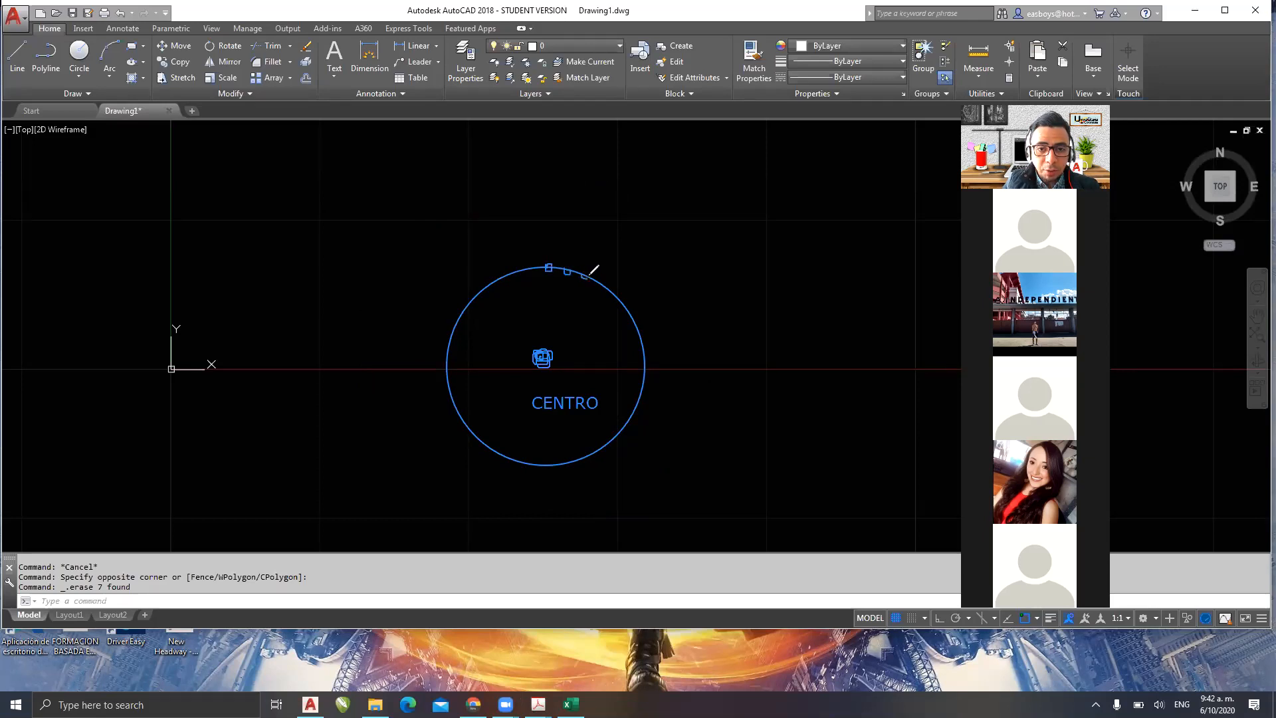
{"action": "left_click_drag", "start_coordinate": [550, 347], "coordinate": [549, 267]}
{"action": "left_click_drag", "start_coordinate": [546, 358], "coordinate": [564, 278]}
{"action": "left_click_drag", "start_coordinate": [550, 361], "coordinate": [593, 275]}
{"action": "left_click_drag", "start_coordinate": [548, 357], "coordinate": [599, 287]}
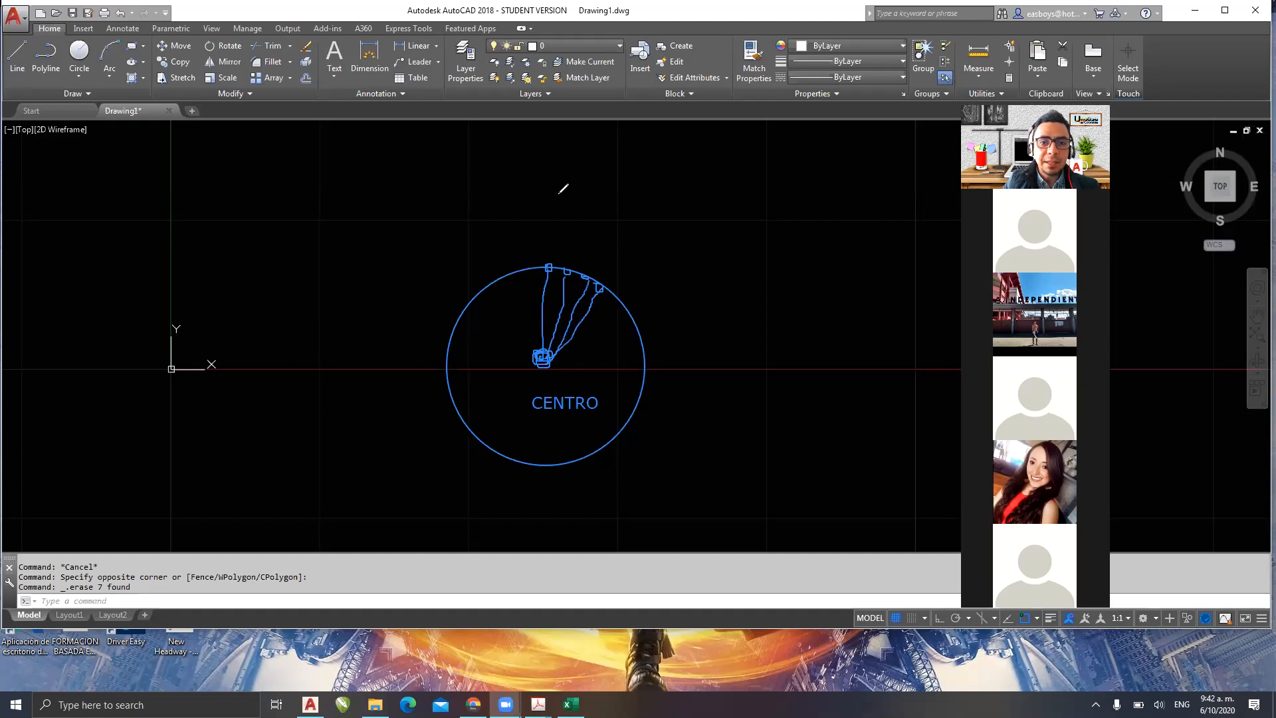
- Add the annotation text RADIO beside the sketched radius lines
{"action": "left_click", "coordinate": [590, 325]}
{"action": "type", "text": "RADIO"}
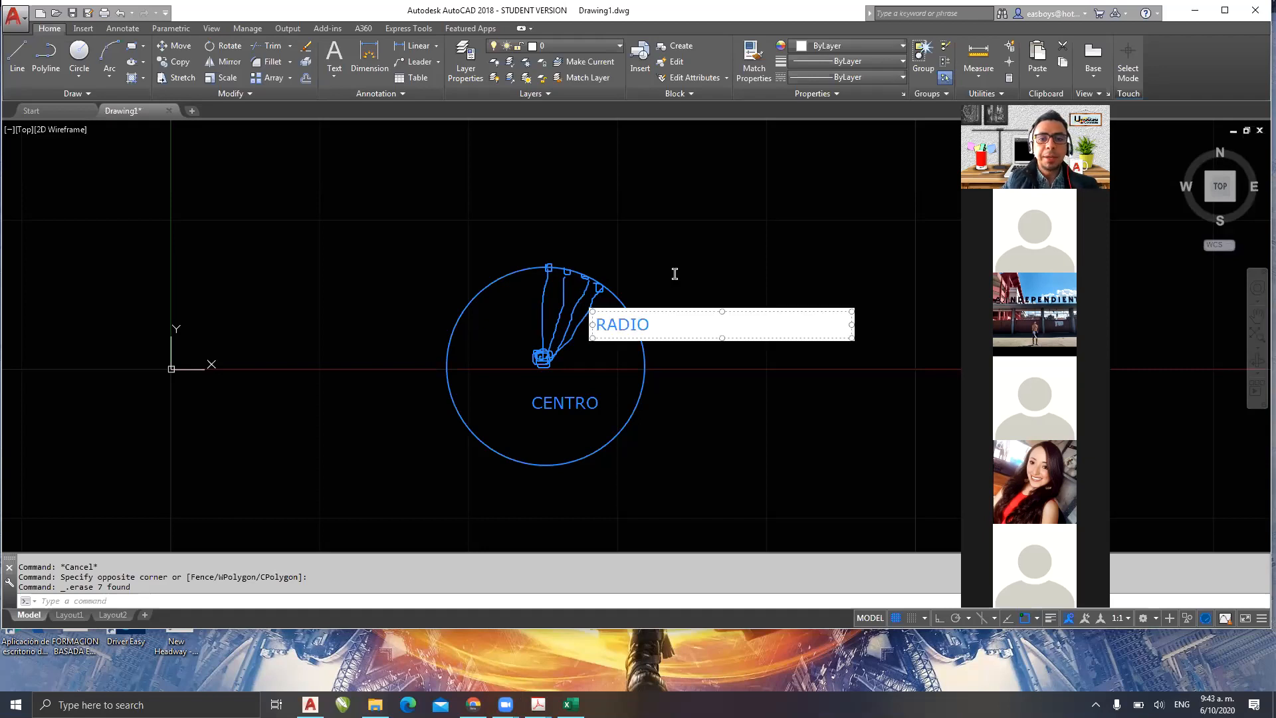
{"action": "left_click", "coordinate": [675, 261]}
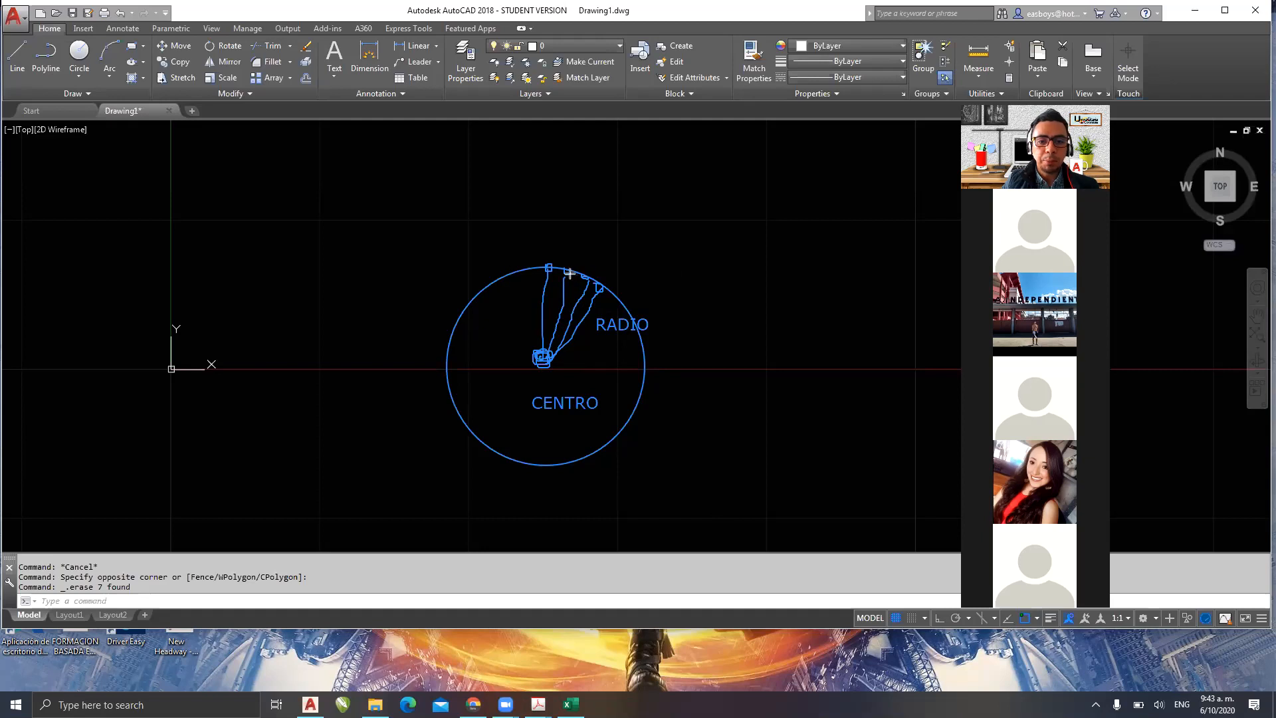
- Annotate a straight diameter line across the circle through its centre and label it DIAM
{"action": "left_click_drag", "start_coordinate": [569, 273], "coordinate": [503, 458]}
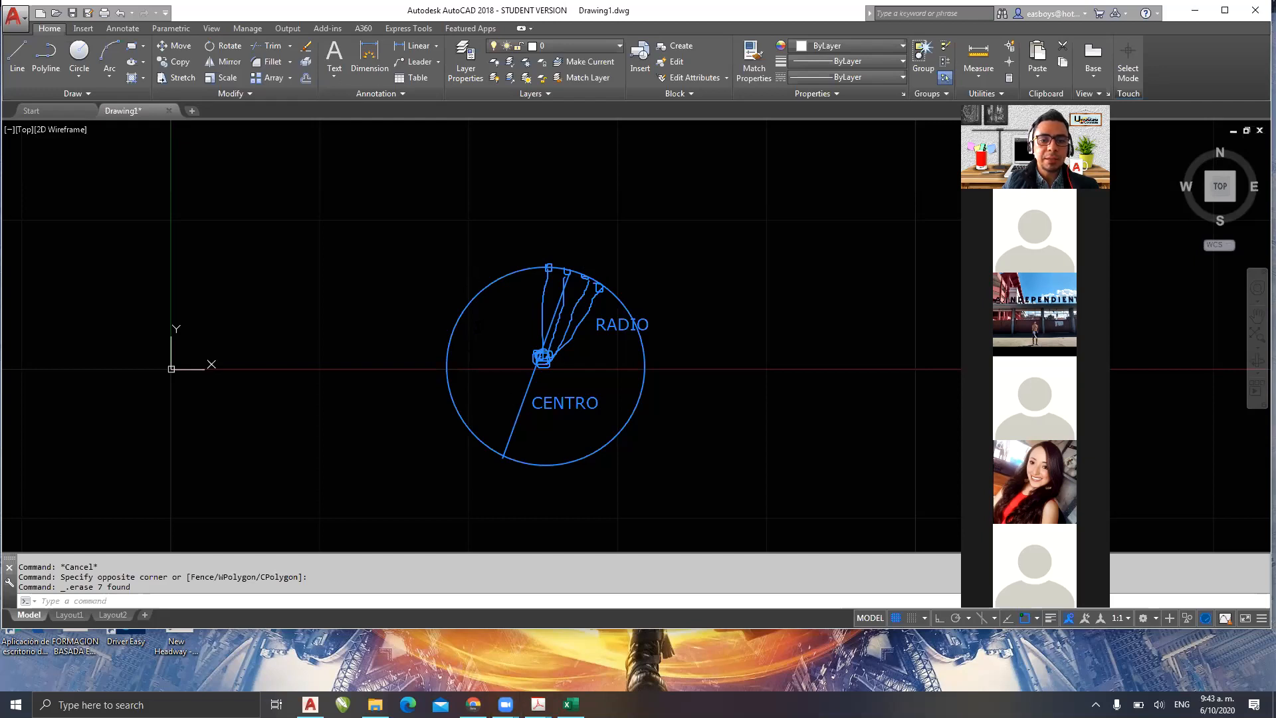
{"action": "left_click", "coordinate": [467, 398]}
{"action": "type", "text": "DI[AM"}
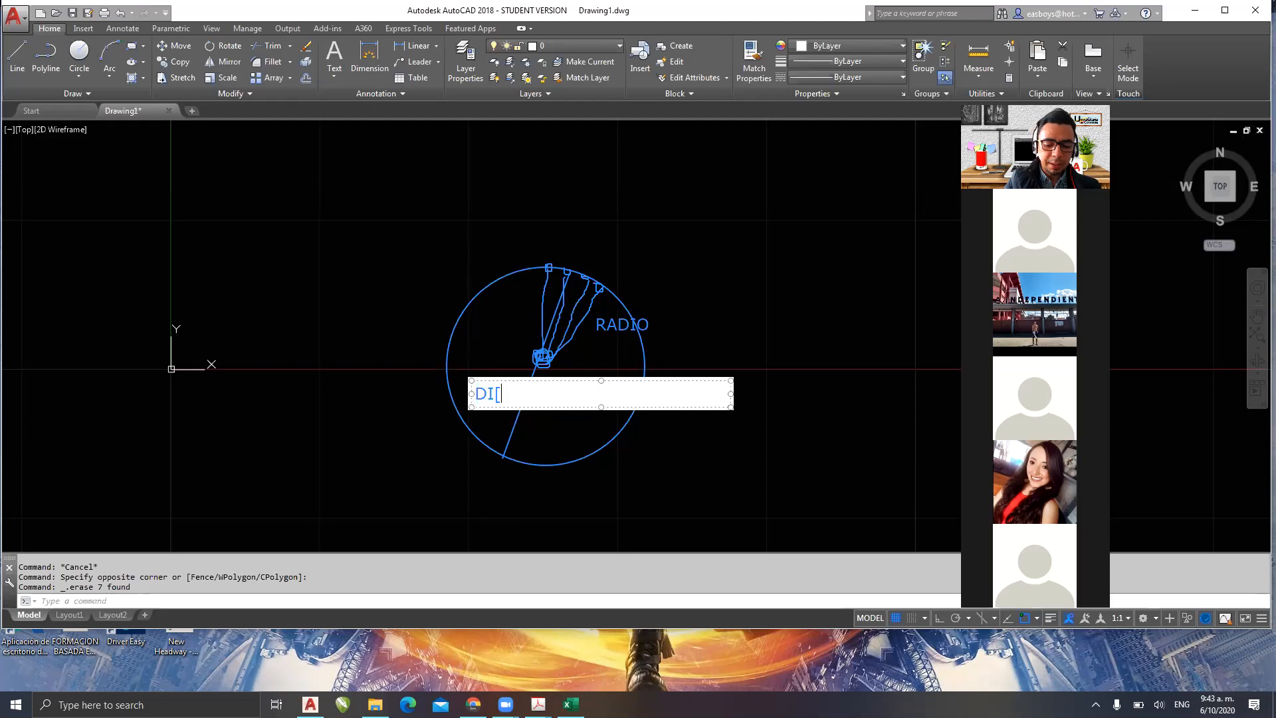
{"action": "key", "text": "BackSpace"}
{"action": "key", "text": "BackSpace"}
{"action": "key", "text": "BackSpace"}
{"action": "key", "text": "BackSpace"}
{"action": "type", "text": "AM"}
{"action": "left_click", "coordinate": [323, 304]}
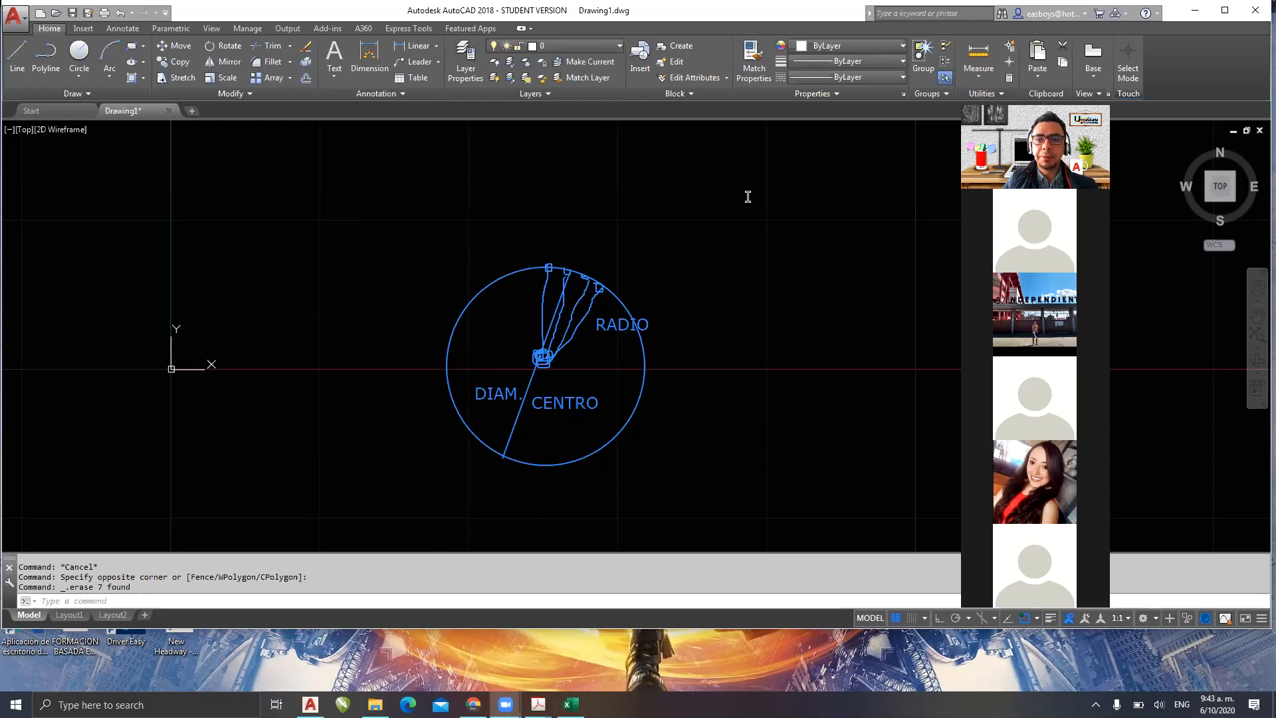
{"action": "left_click", "coordinate": [78, 75]}
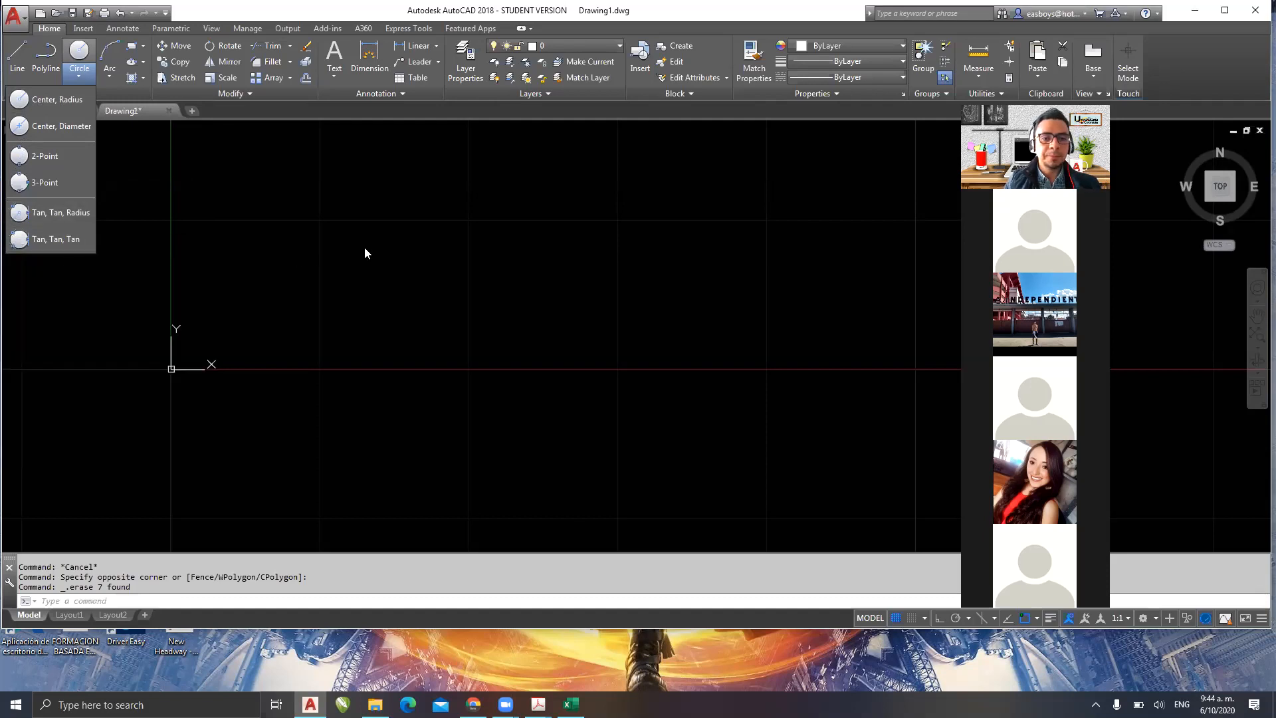
{"action": "key", "text": "Escape"}
{"action": "key", "text": "Escape"}
{"action": "left_click", "coordinate": [80, 50]}
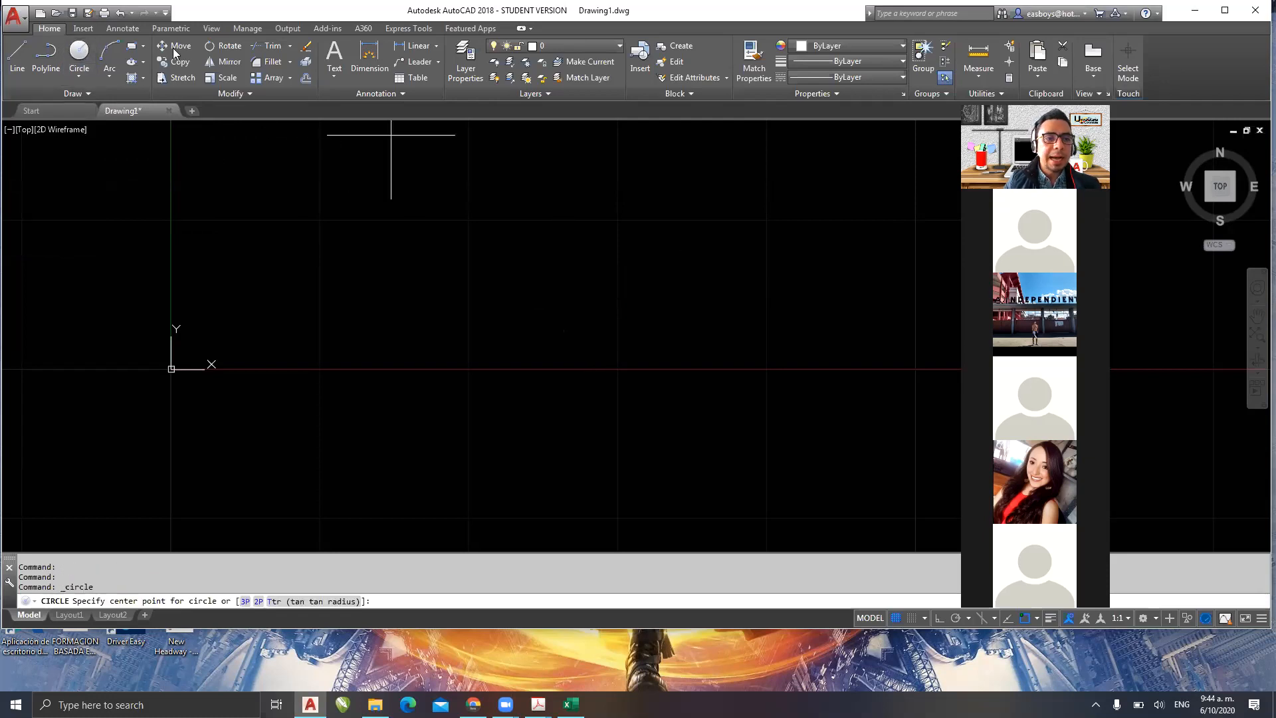
{"action": "key", "text": "Escape"}
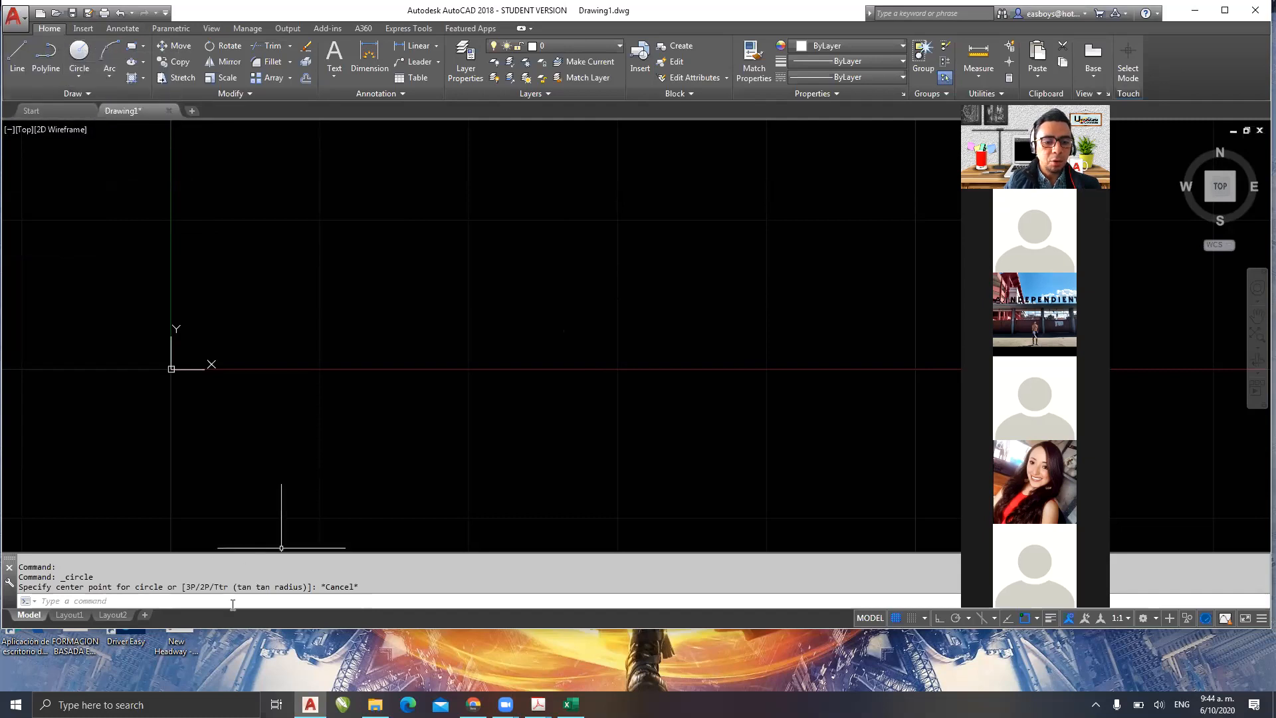
{"action": "type", "text": "c"}
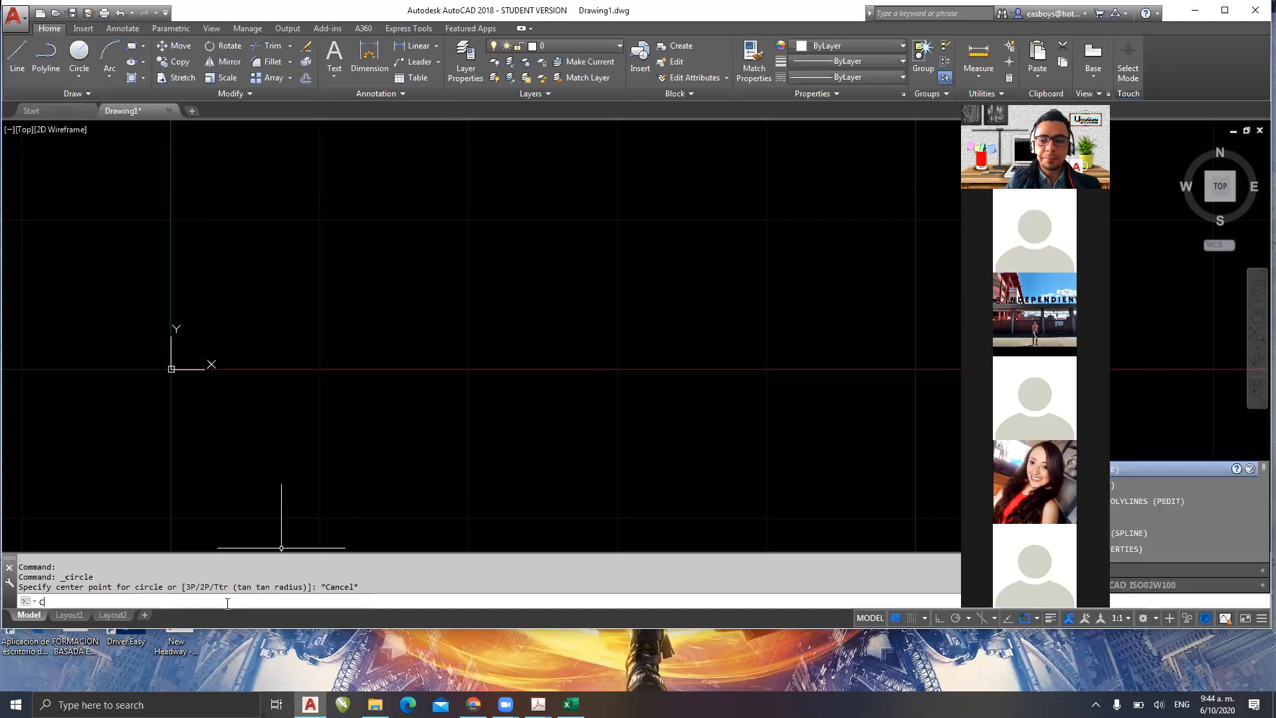
{"action": "key", "text": "Escape"}
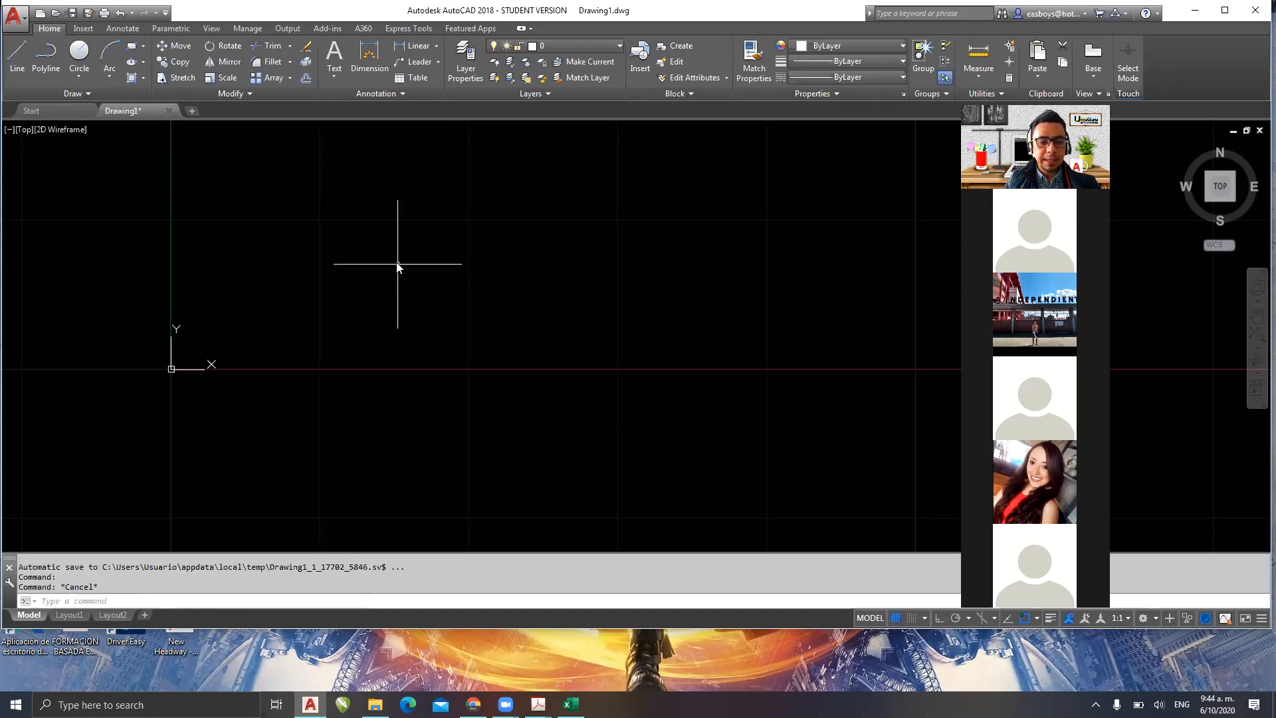
- Draw a circle with radius 10 using the CIRCLE command alias C, with its centre picked freely in the empty drawing area
{"action": "type", "text": "c"}
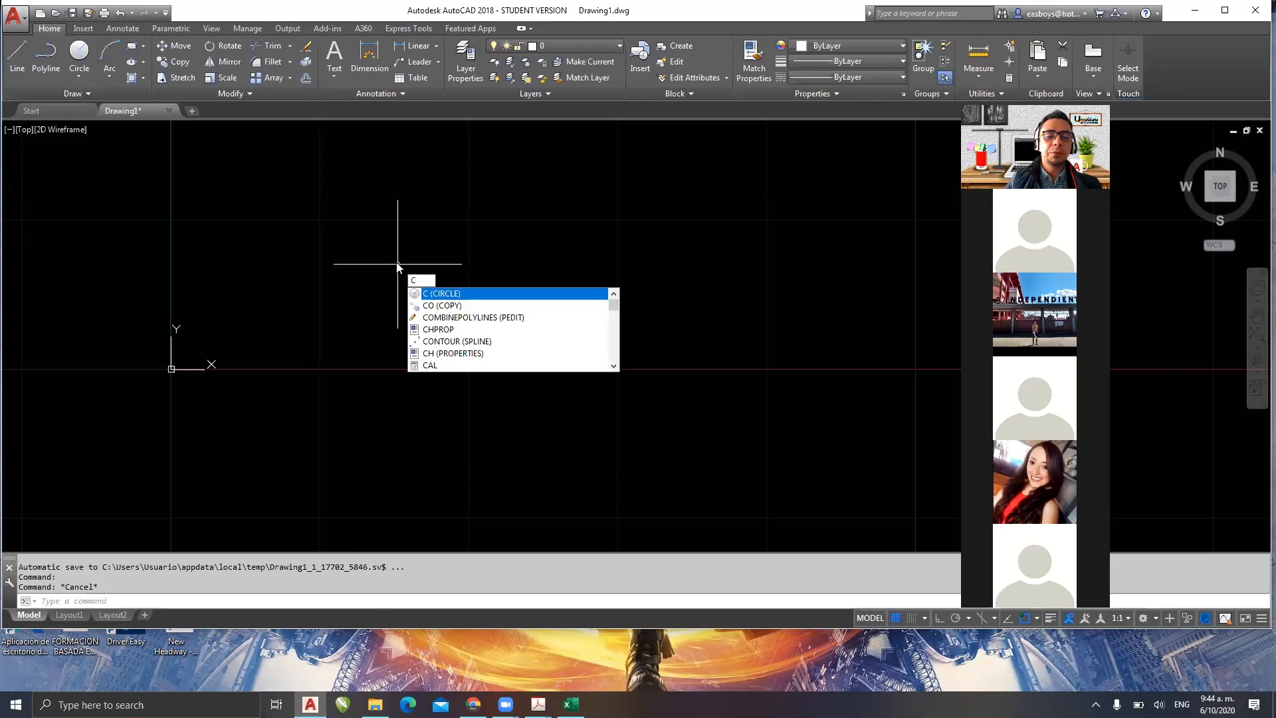
{"action": "left_click", "coordinate": [448, 294]}
{"action": "key", "text": "Return"}
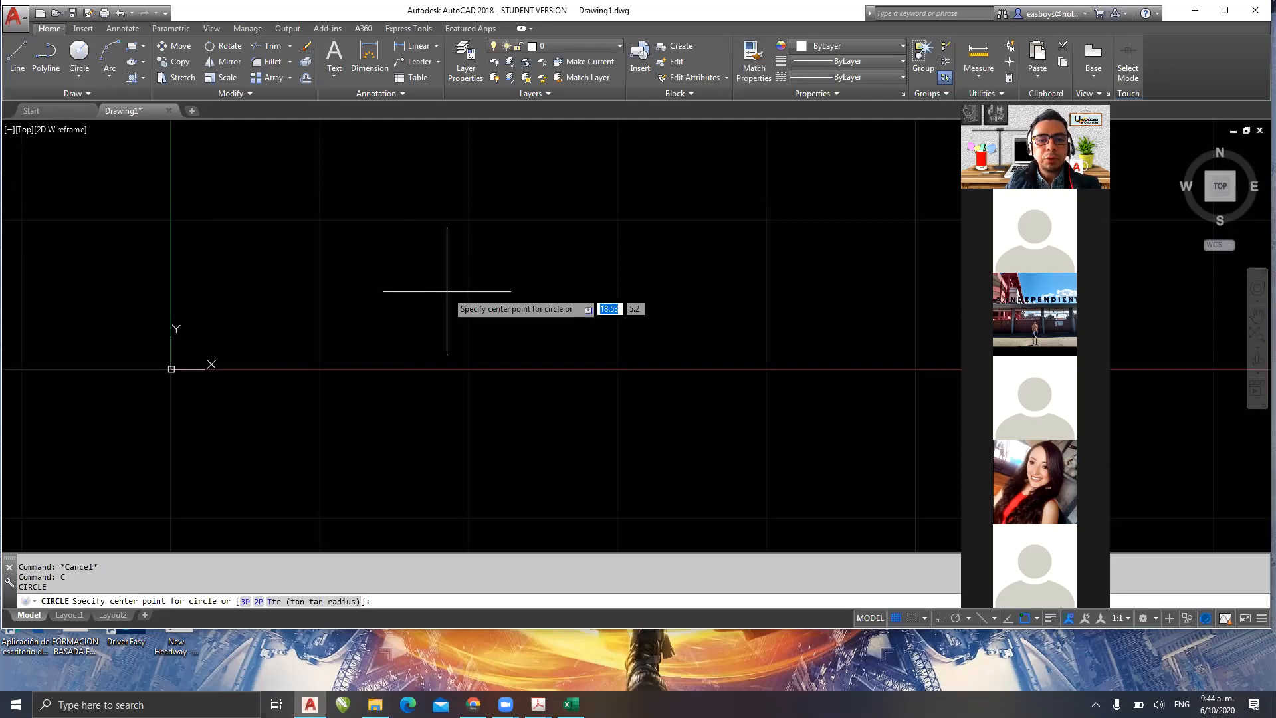
{"action": "middle_click_drag", "start_coordinate": [495, 286], "coordinate": [502, 421]}
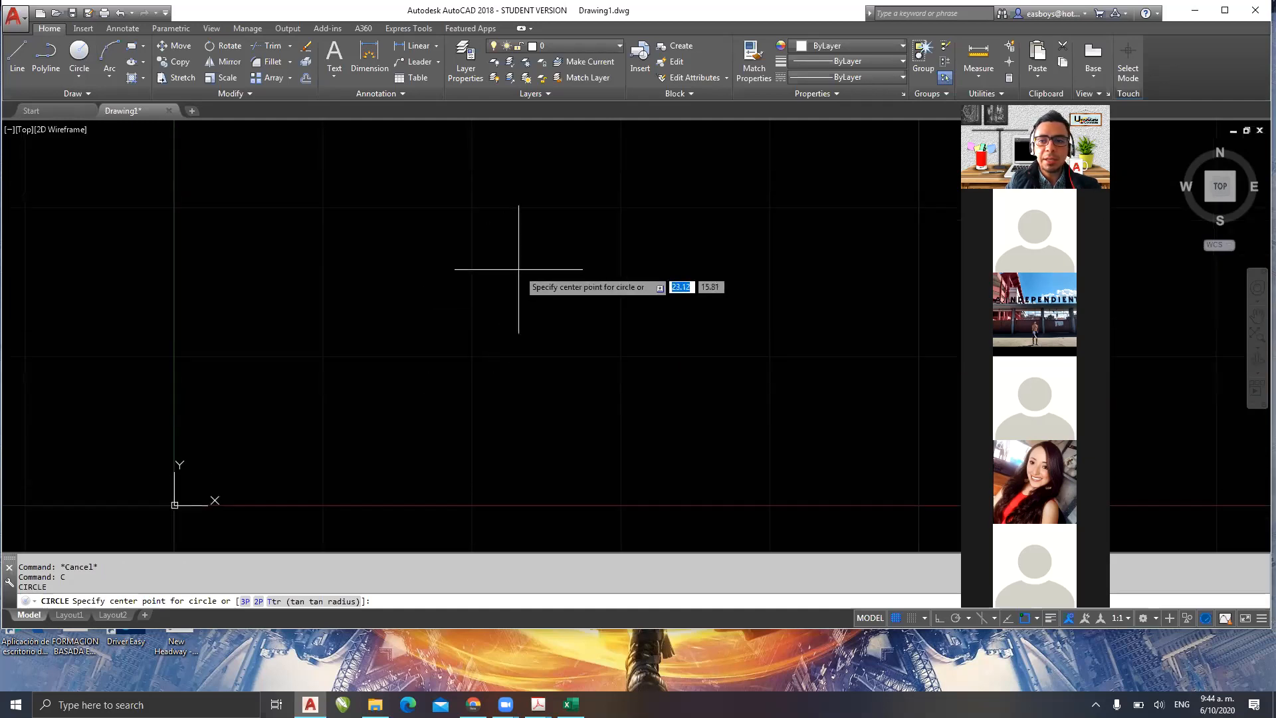
{"action": "left_click", "coordinate": [524, 238]}
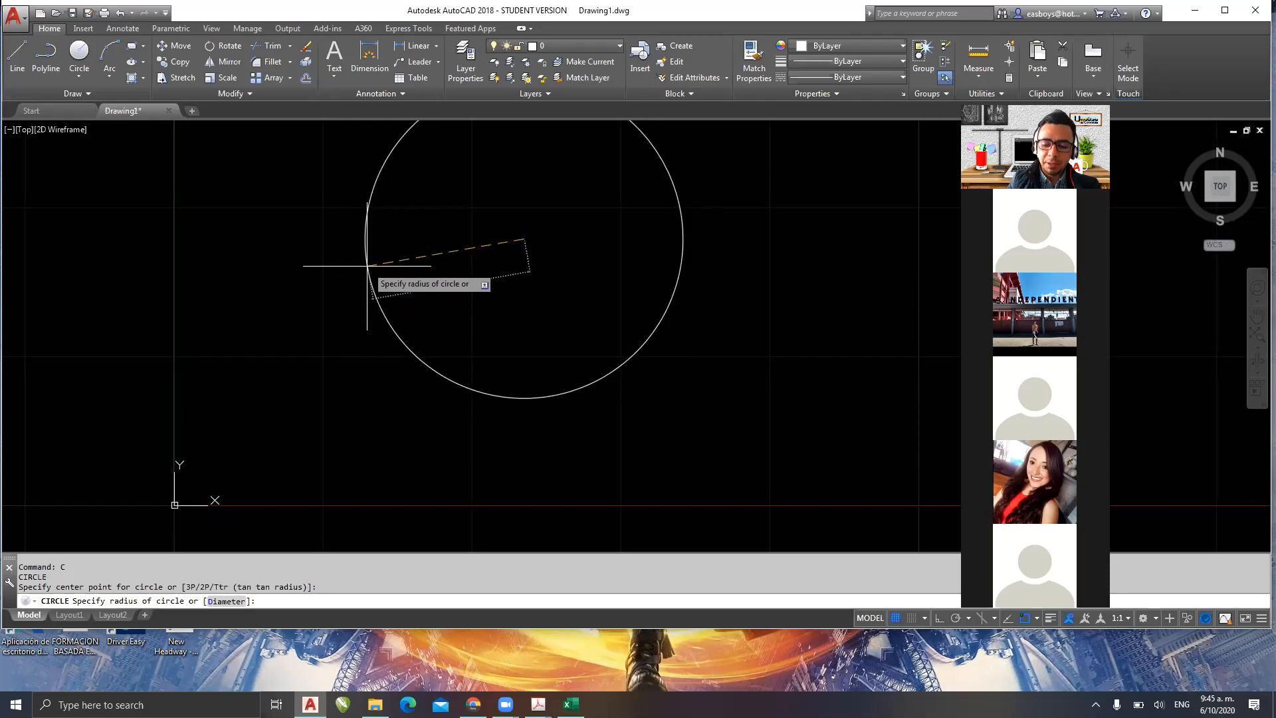
{"action": "type", "text": "10"}
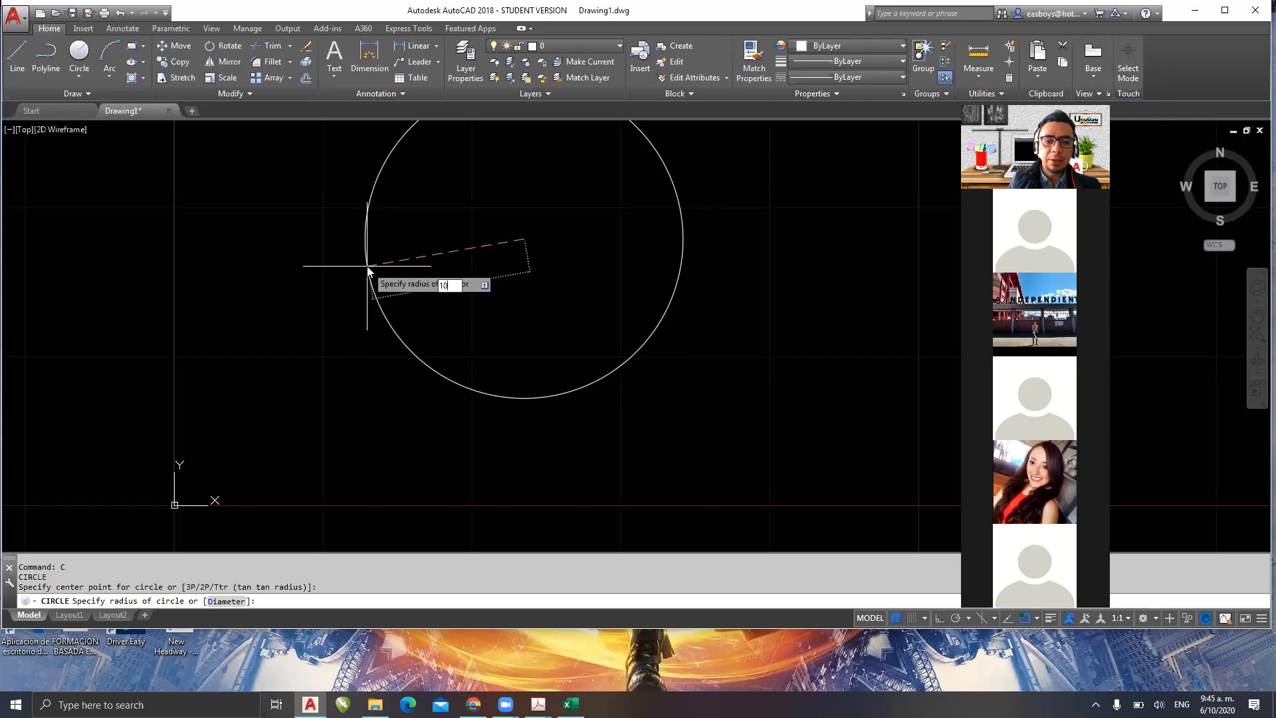
{"action": "key", "text": "Return"}
{"action": "middle_click_drag", "start_coordinate": [511, 264], "coordinate": [467, 353]}
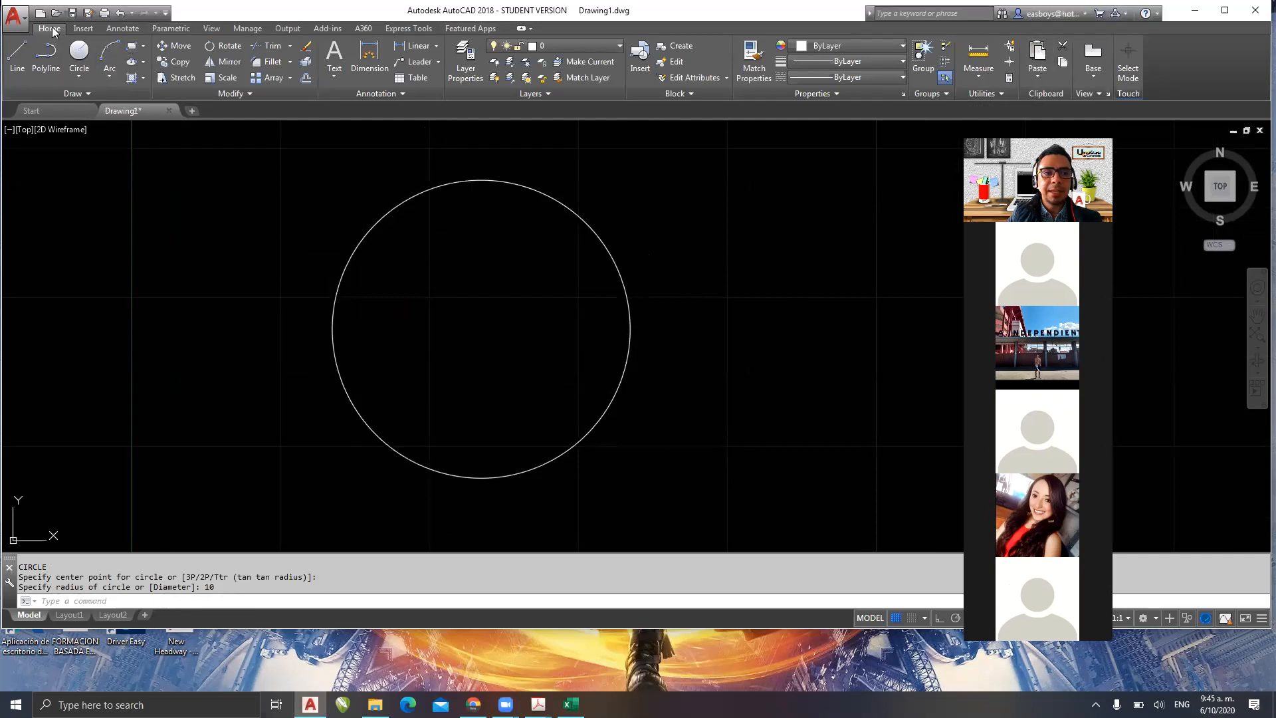
- Measure the circle's radius with the Radius measuring tool and exit the measurement
{"action": "left_click", "coordinate": [979, 75]}
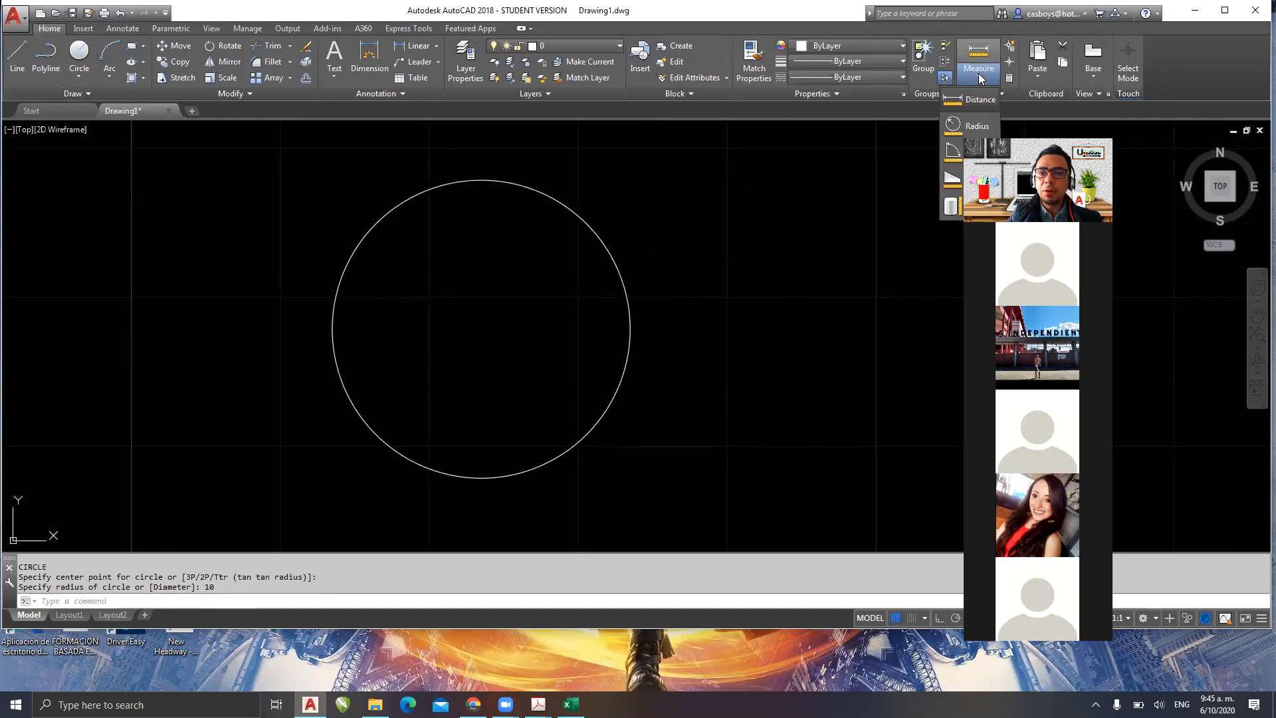
{"action": "left_click", "coordinate": [973, 124]}
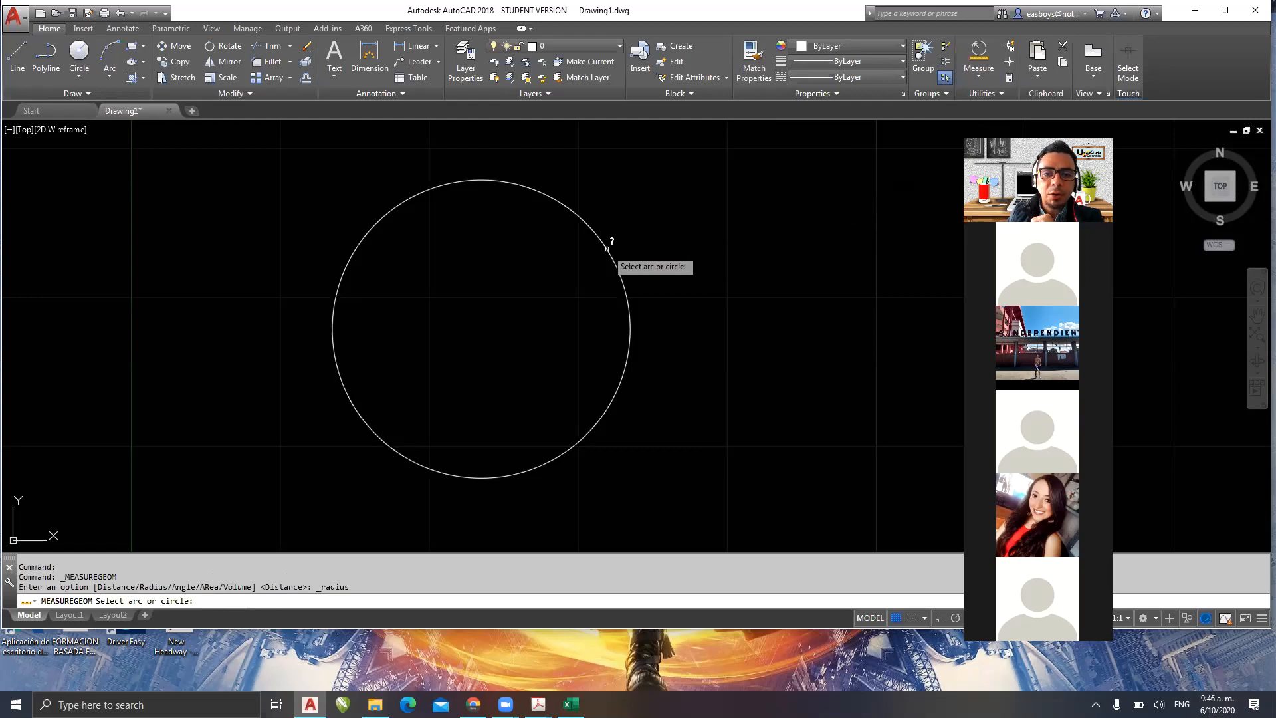
{"action": "left_click", "coordinate": [606, 249]}
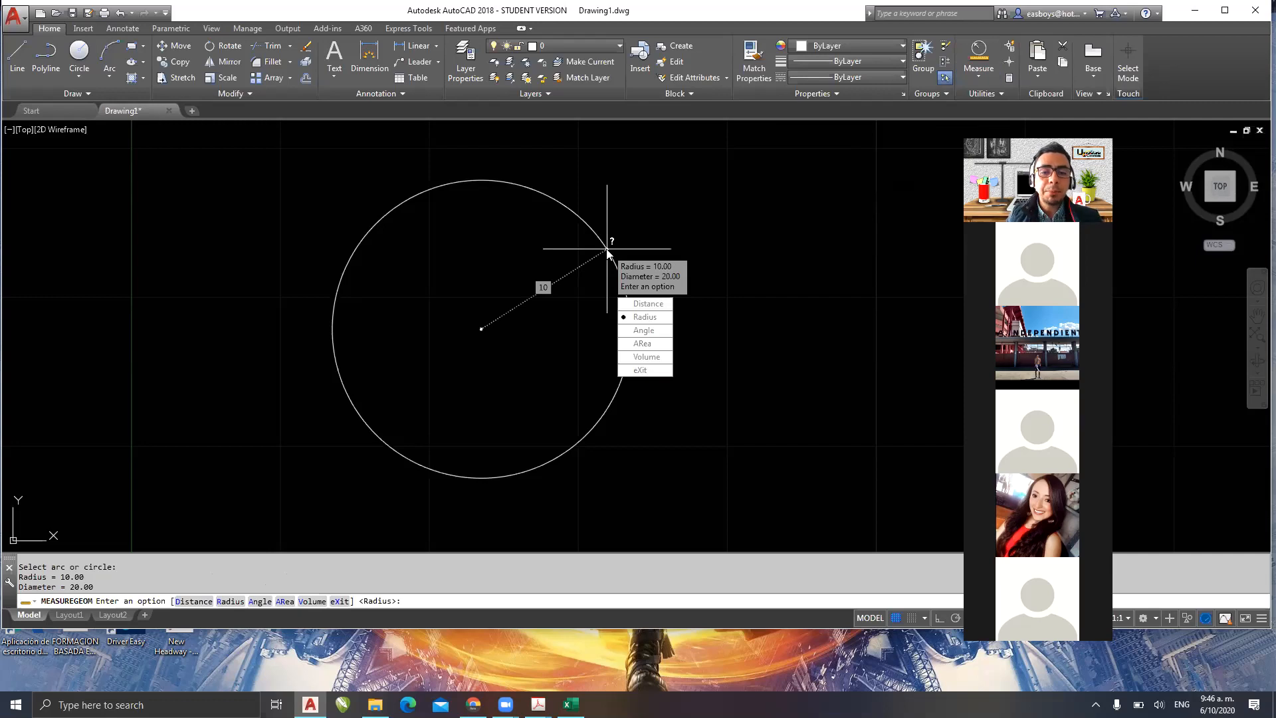
{"action": "left_click", "coordinate": [647, 370]}
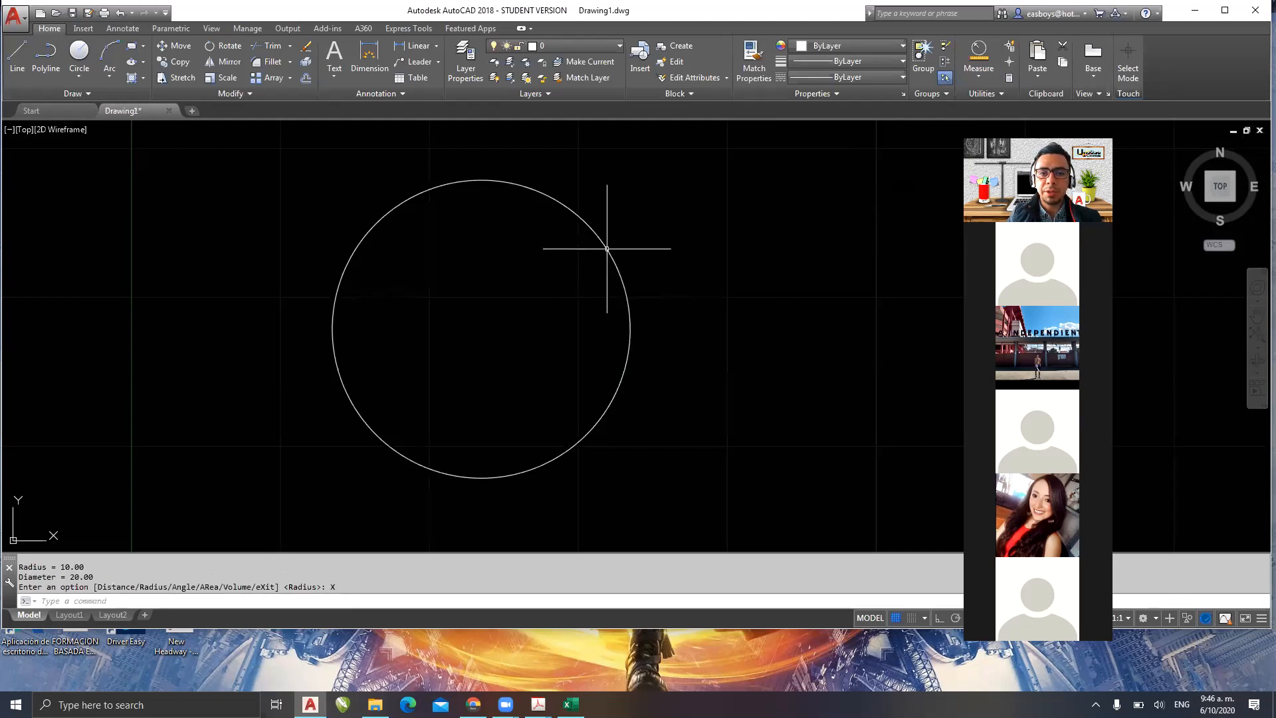
{"action": "middle_click_drag", "start_coordinate": [615, 286], "coordinate": [473, 293]}
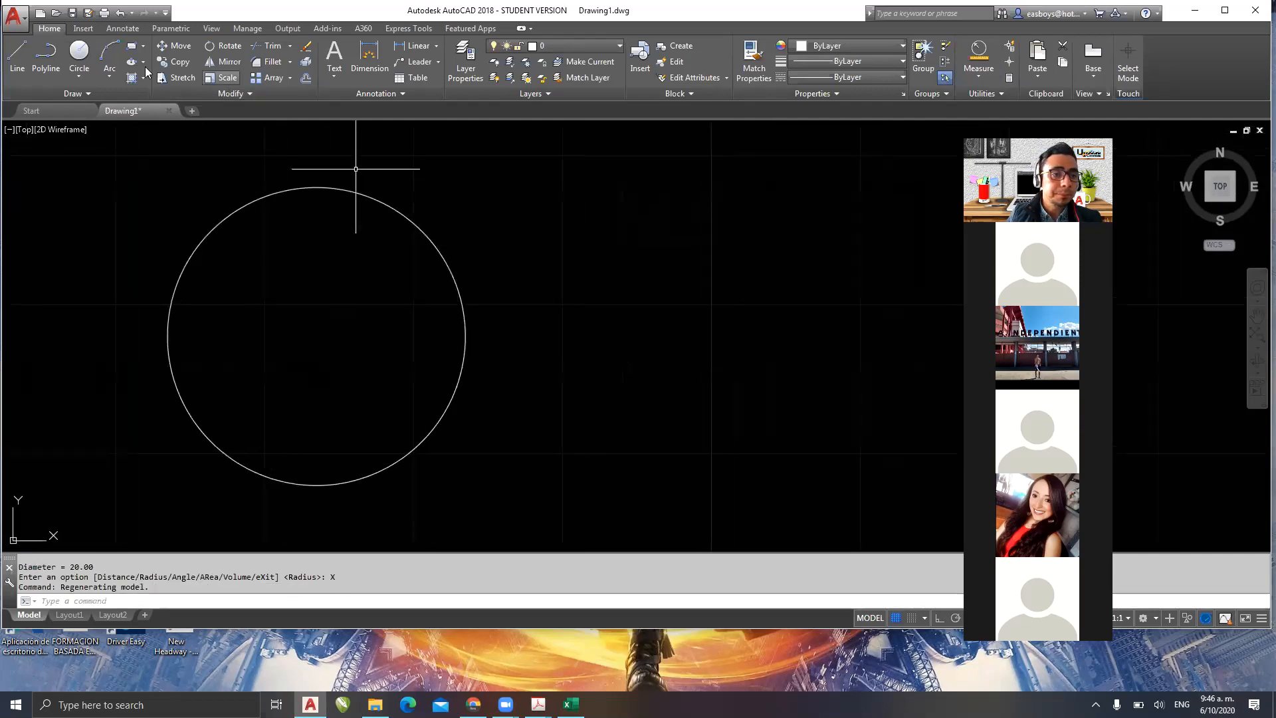
{"action": "left_click", "coordinate": [82, 76]}
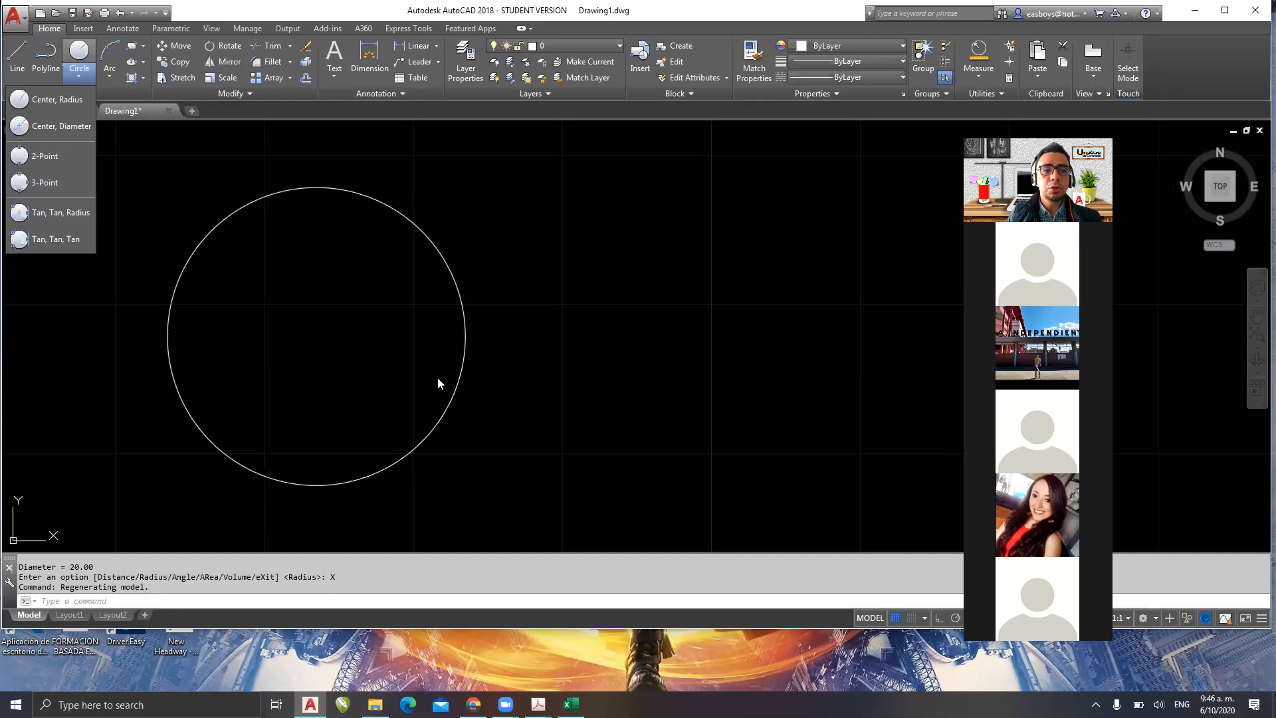
{"action": "key", "text": "Escape"}
{"action": "key", "text": "Escape"}
{"action": "key", "text": "Escape"}
- Draw a single diagonal line rising to the right in the empty space beside the circle
{"action": "middle_click_drag", "start_coordinate": [608, 367], "coordinate": [466, 373]}
{"action": "type", "text": "l"}
{"action": "key", "text": "Return"}
{"action": "left_click", "coordinate": [424, 465]}
{"action": "left_click", "coordinate": [791, 271]}
{"action": "key", "text": "Escape"}
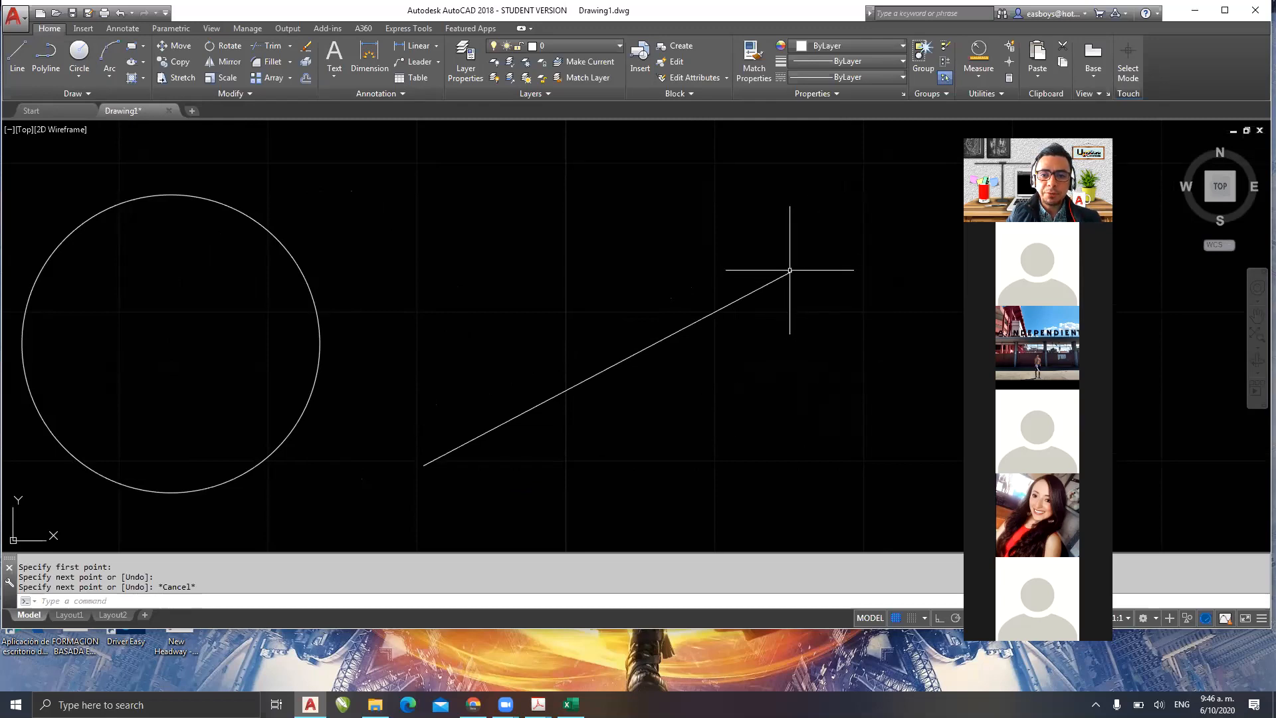
- Draw a 2-Point circle using the two endpoints of the diagonal line as its diameter
{"action": "left_click", "coordinate": [80, 75]}
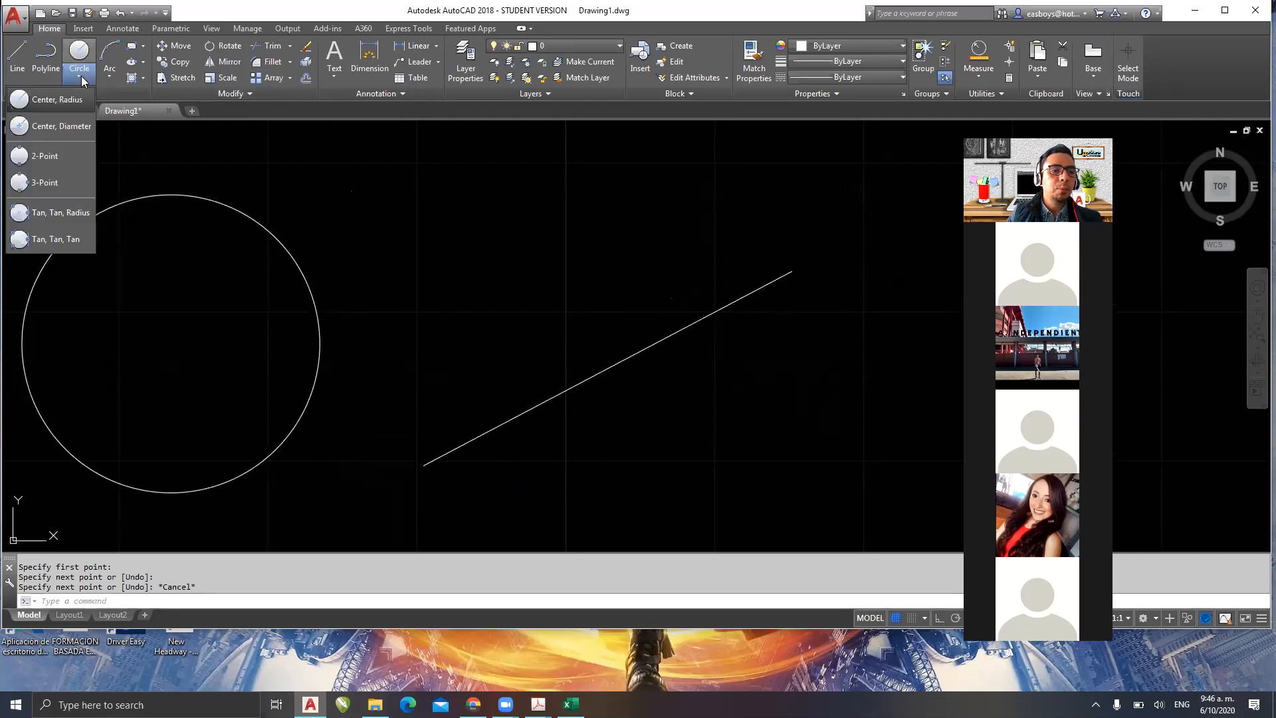
{"action": "left_click", "coordinate": [44, 155]}
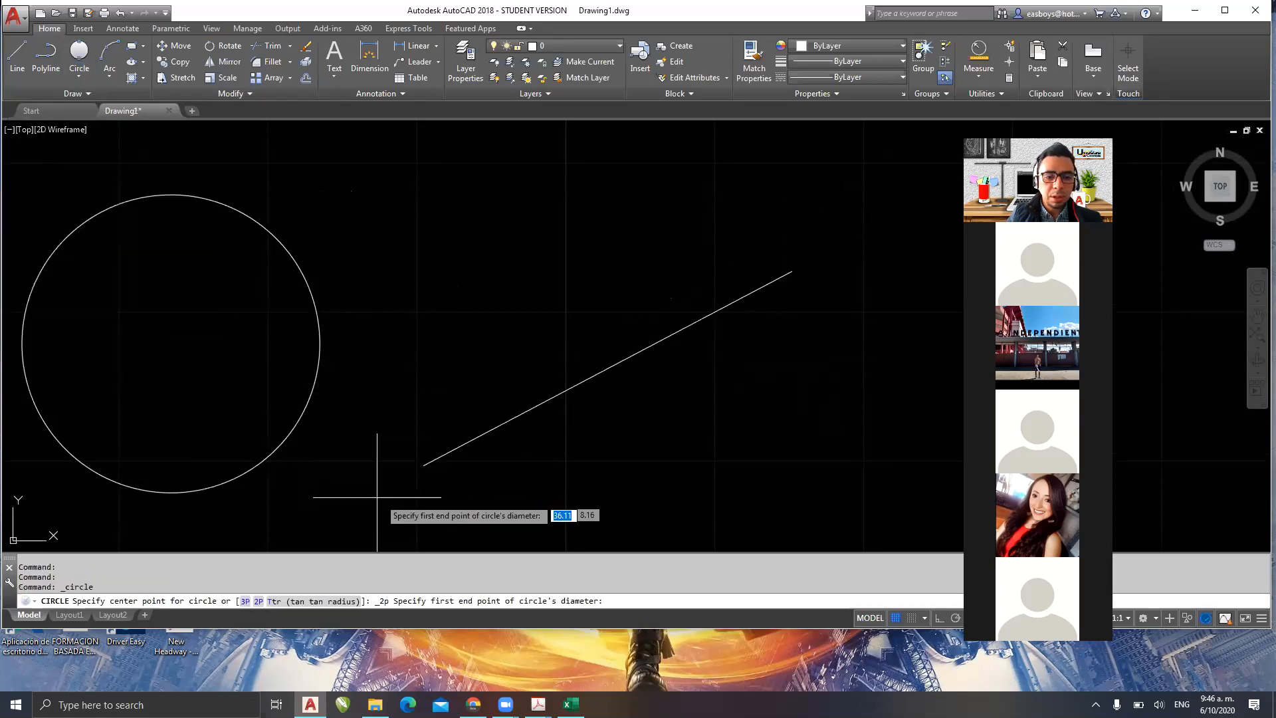
{"action": "left_click", "coordinate": [425, 466]}
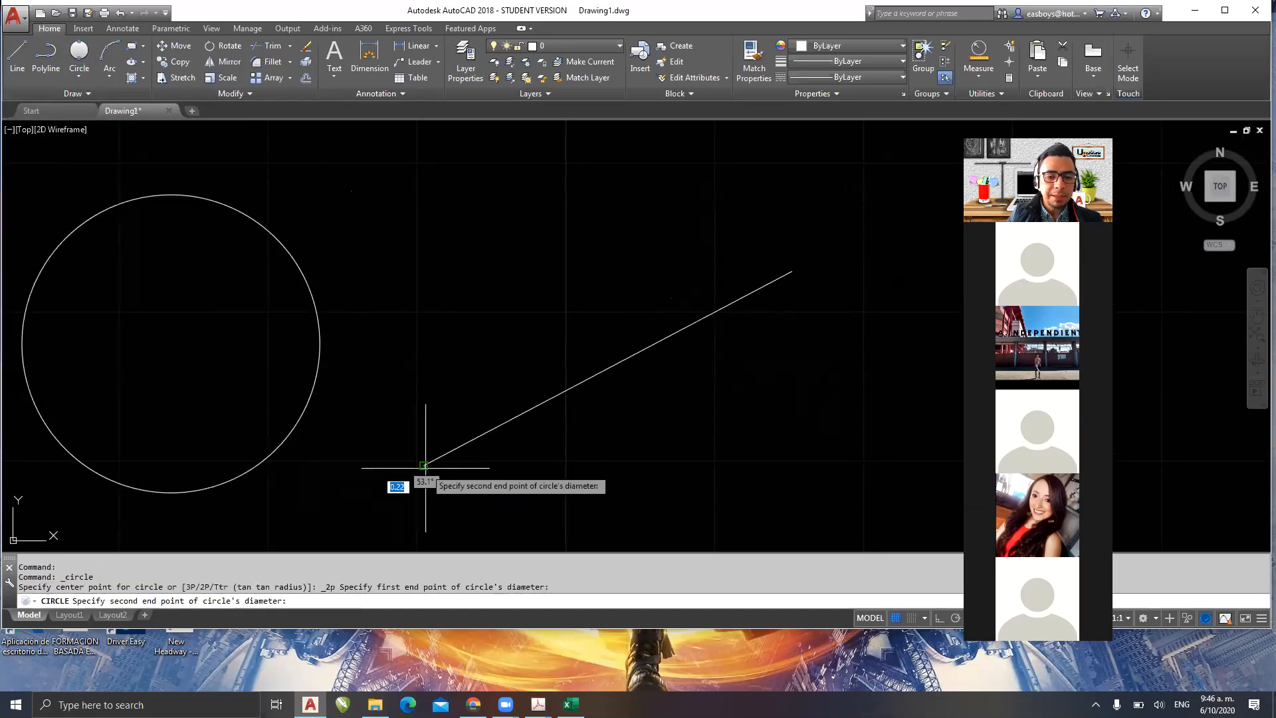
{"action": "left_click", "coordinate": [792, 270]}
{"action": "scroll", "coordinate": [767, 284], "scroll_direction": "down", "scroll_amount": 2}
{"action": "middle_click_drag", "start_coordinate": [766, 284], "coordinate": [515, 294]}
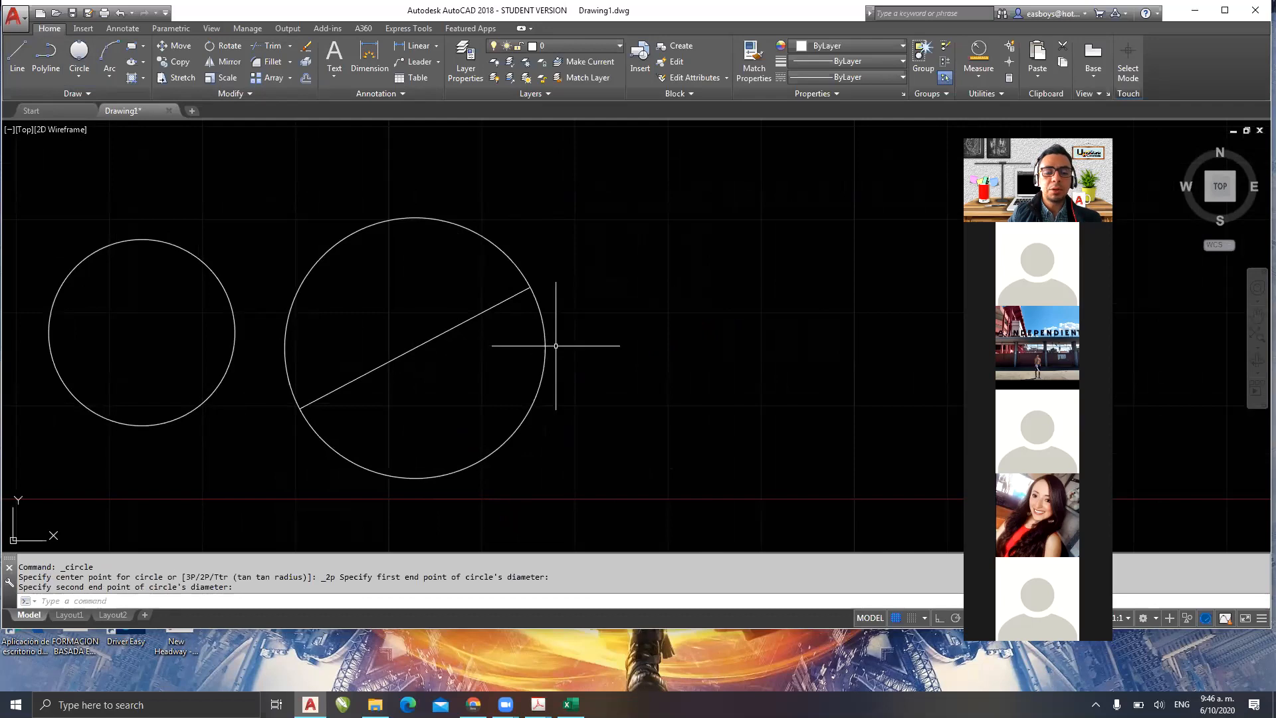
{"action": "middle_click_drag", "start_coordinate": [570, 343], "coordinate": [471, 362]}
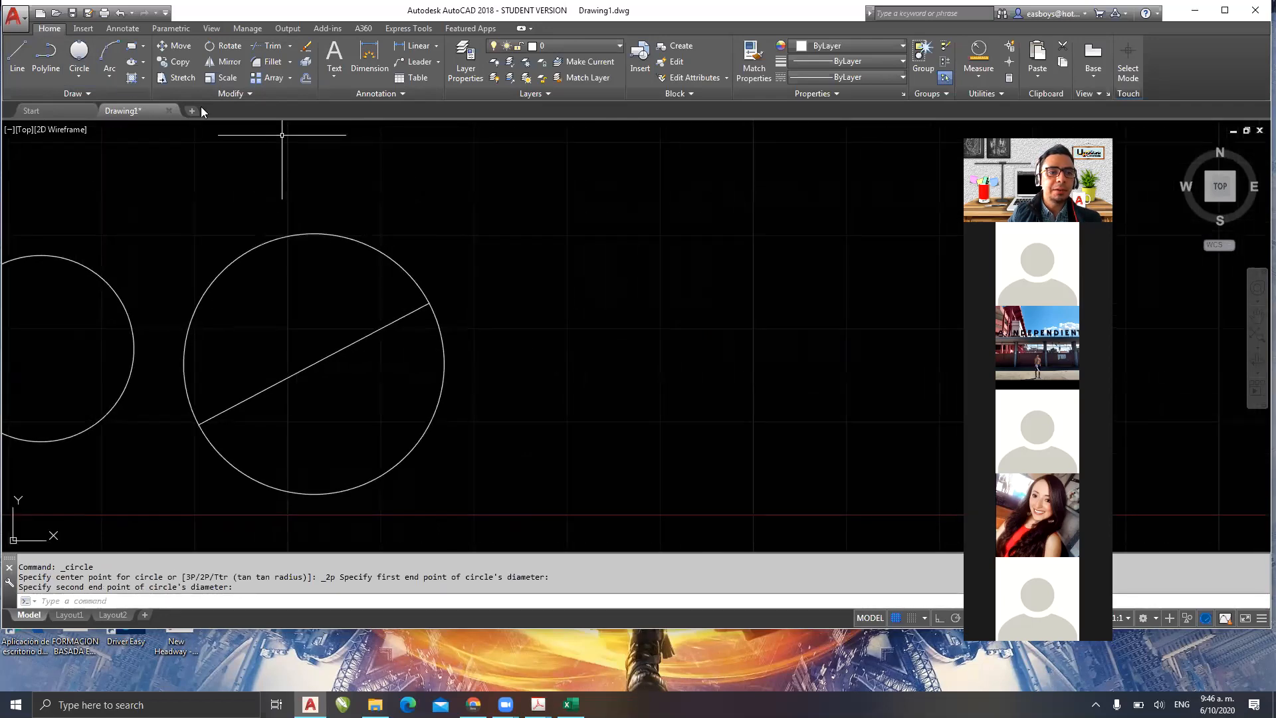
- Draw a closed triangular polyline with PLINE in the empty space beside the circle with the diagonal line
{"action": "left_click", "coordinate": [83, 78]}
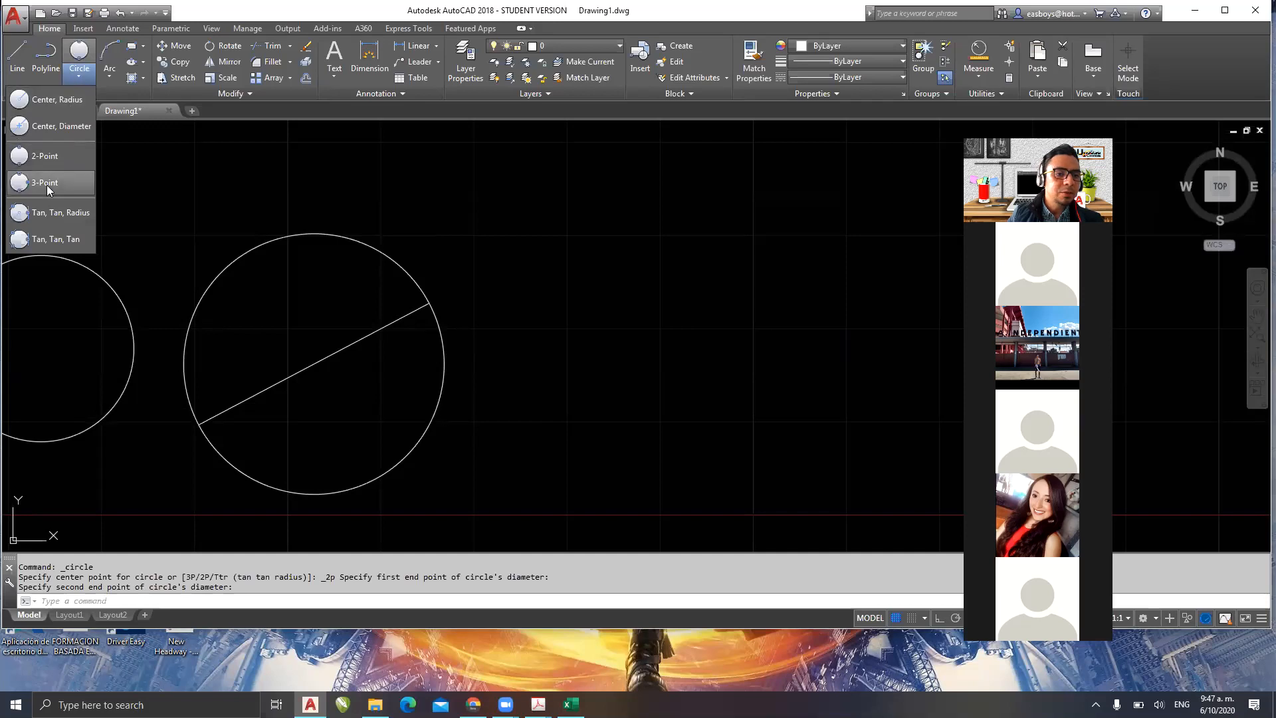
{"action": "key", "text": "Escape"}
{"action": "type", "text": "pl"}
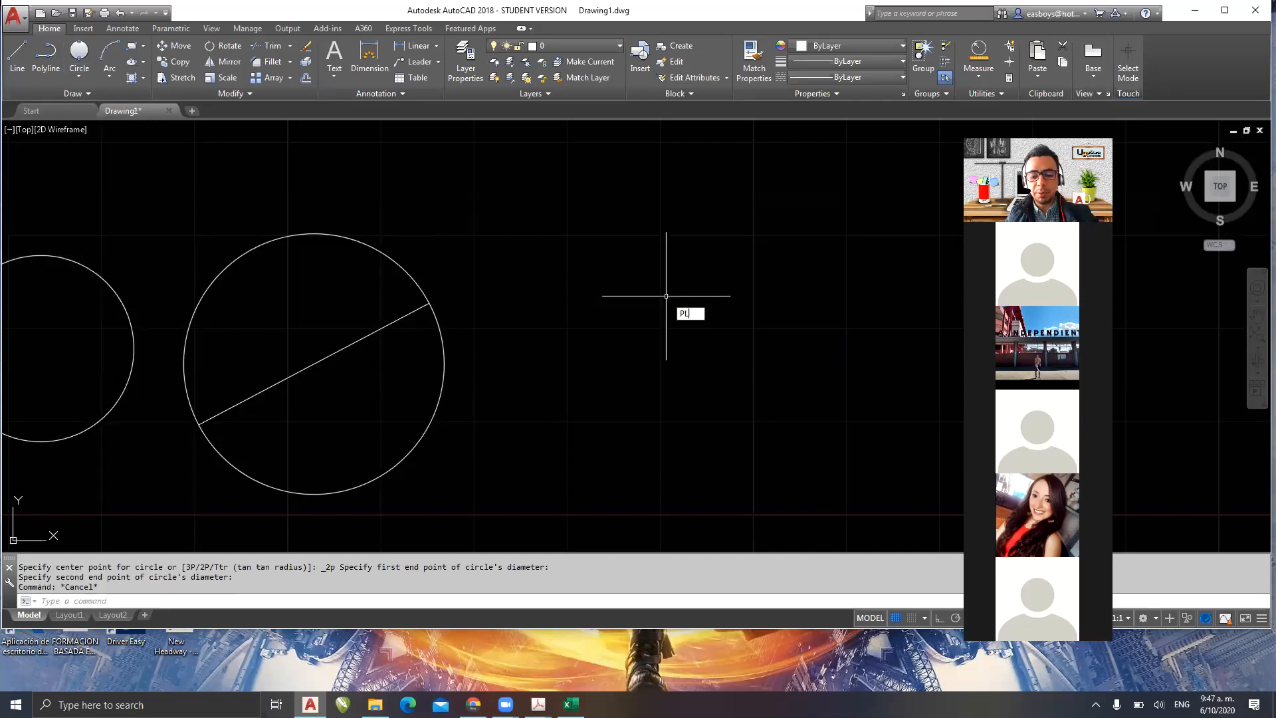
{"action": "key", "text": "Return"}
{"action": "left_click", "coordinate": [602, 431]}
{"action": "left_click", "coordinate": [577, 228]}
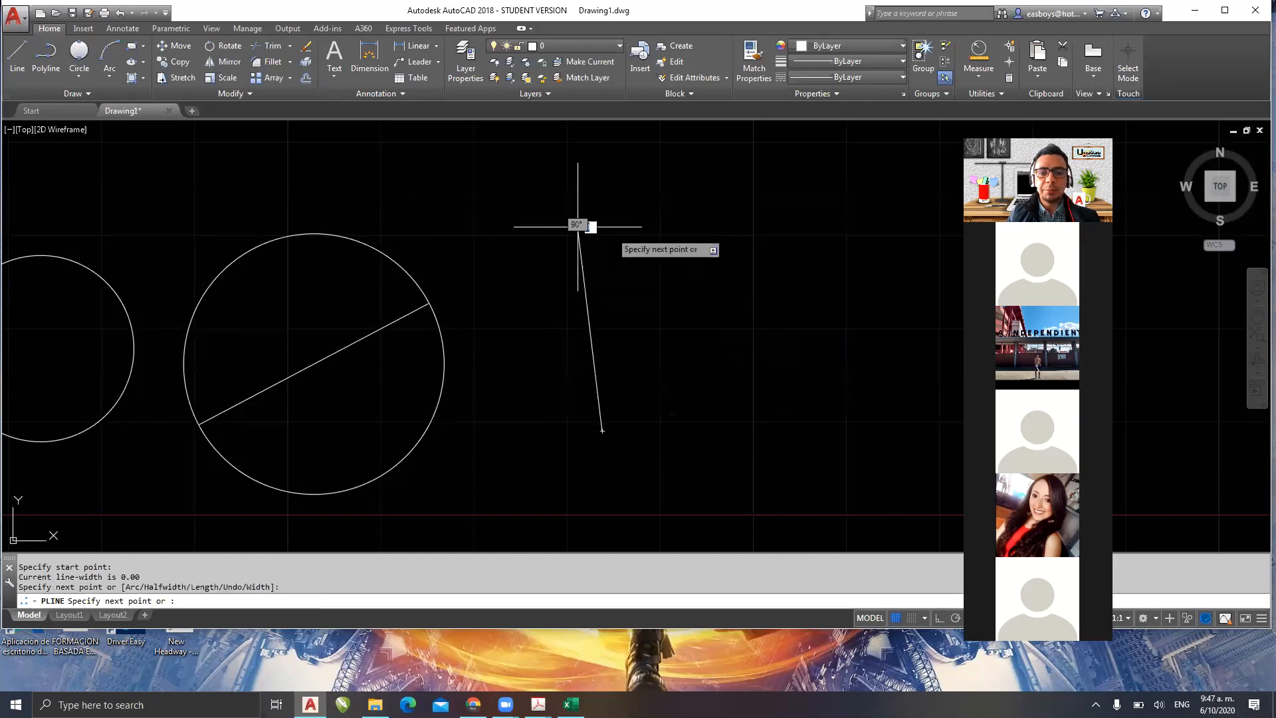
{"action": "left_click", "coordinate": [888, 380]}
{"action": "type", "text": "C"}
{"action": "key", "text": "Return"}
{"action": "middle_click_drag", "start_coordinate": [661, 404], "coordinate": [578, 429]}
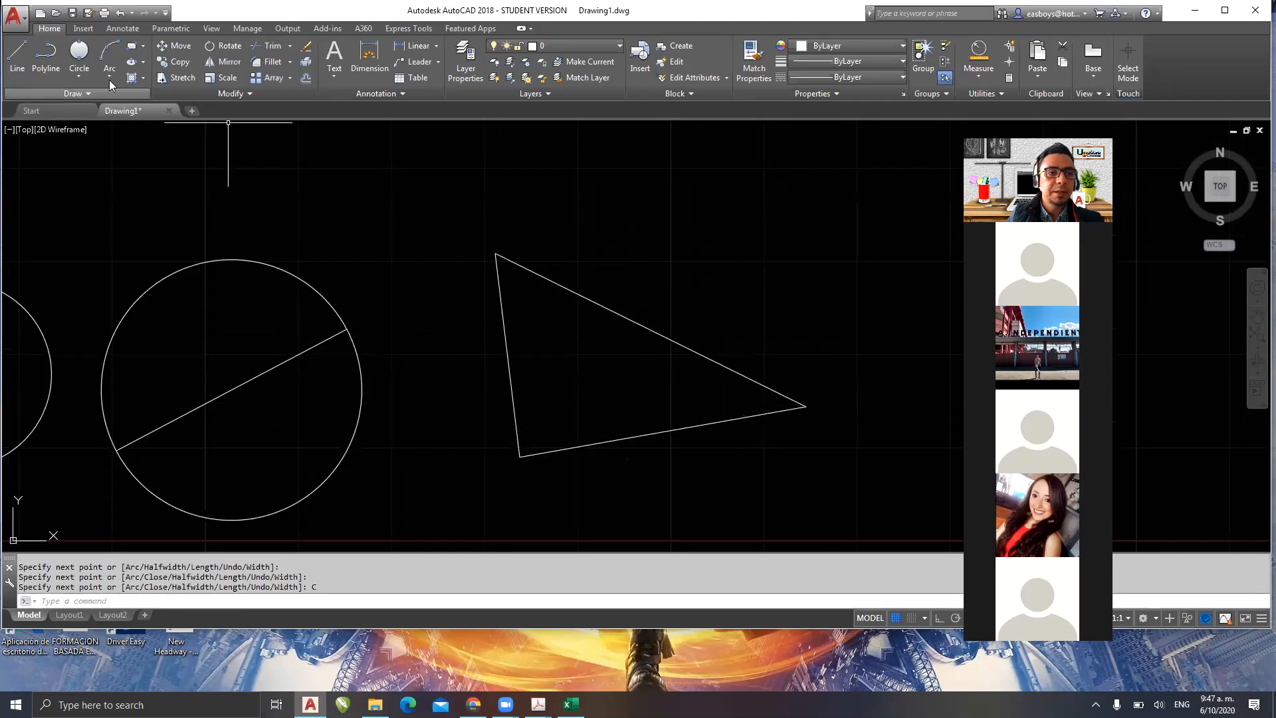
- Draw a 3-Point circle through the three corners of the triangle with object snap on
{"action": "left_click", "coordinate": [81, 74]}
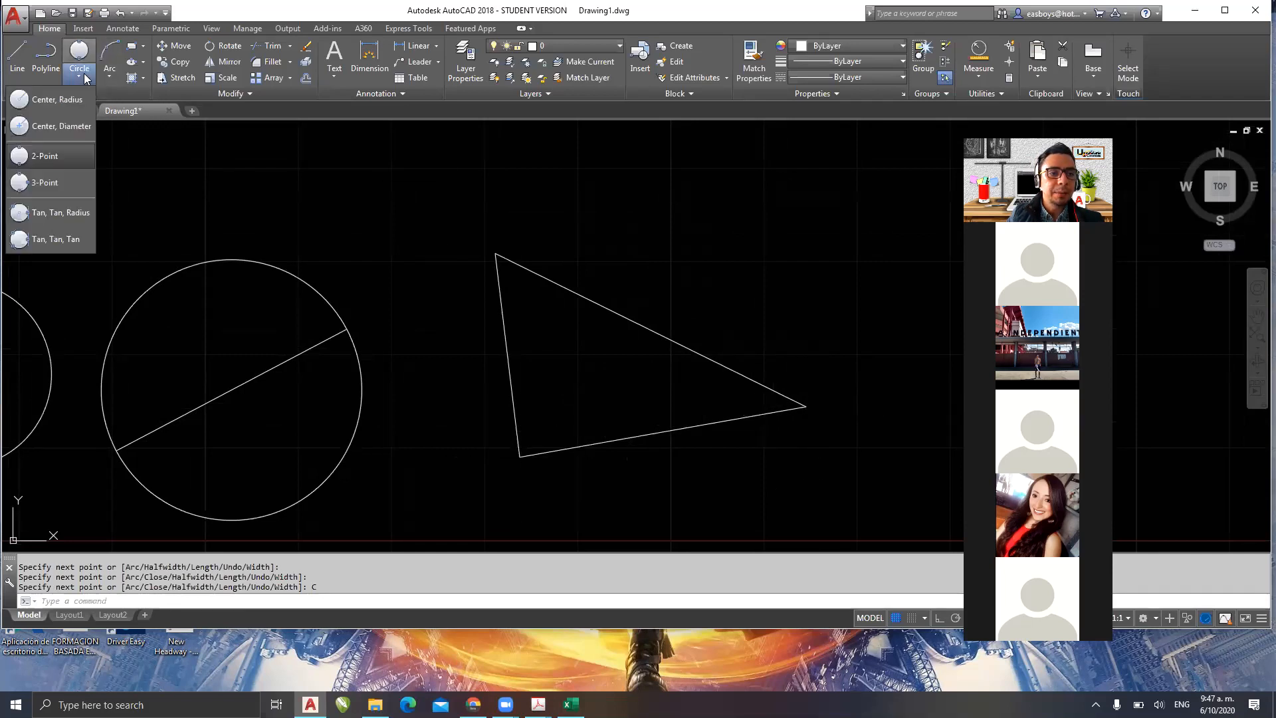
{"action": "left_click", "coordinate": [60, 184]}
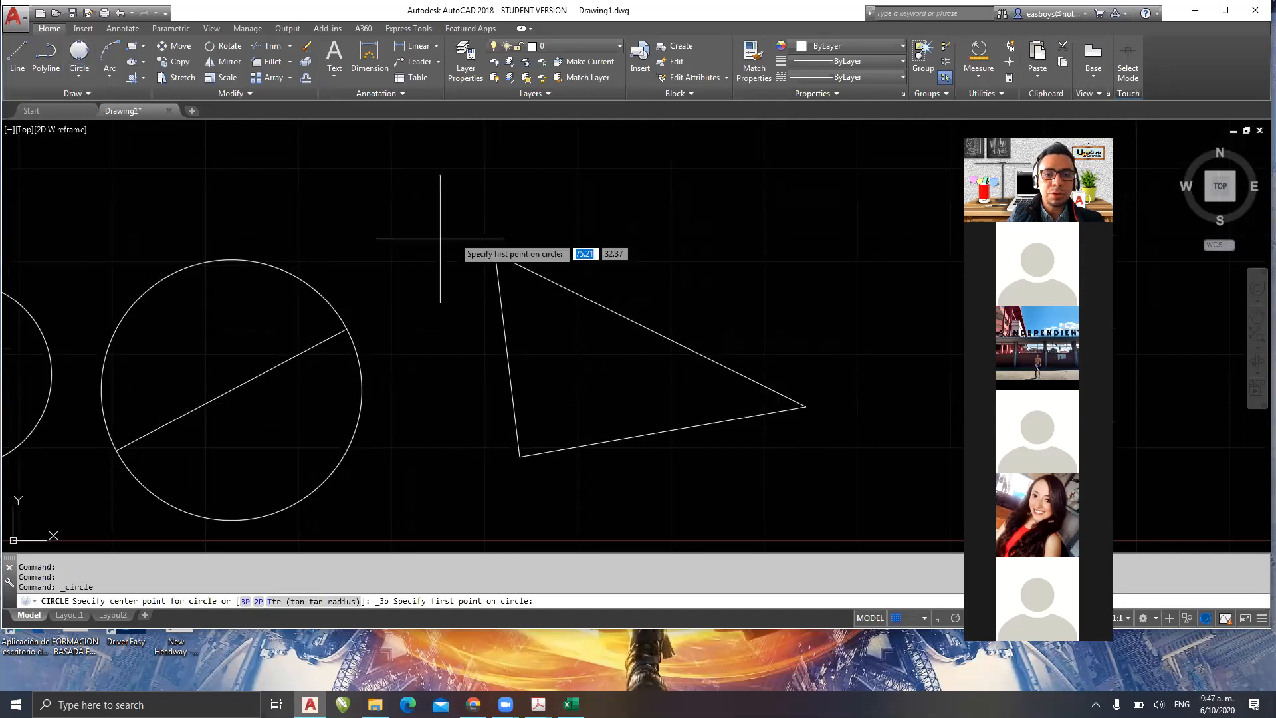
{"action": "left_click", "coordinate": [496, 253]}
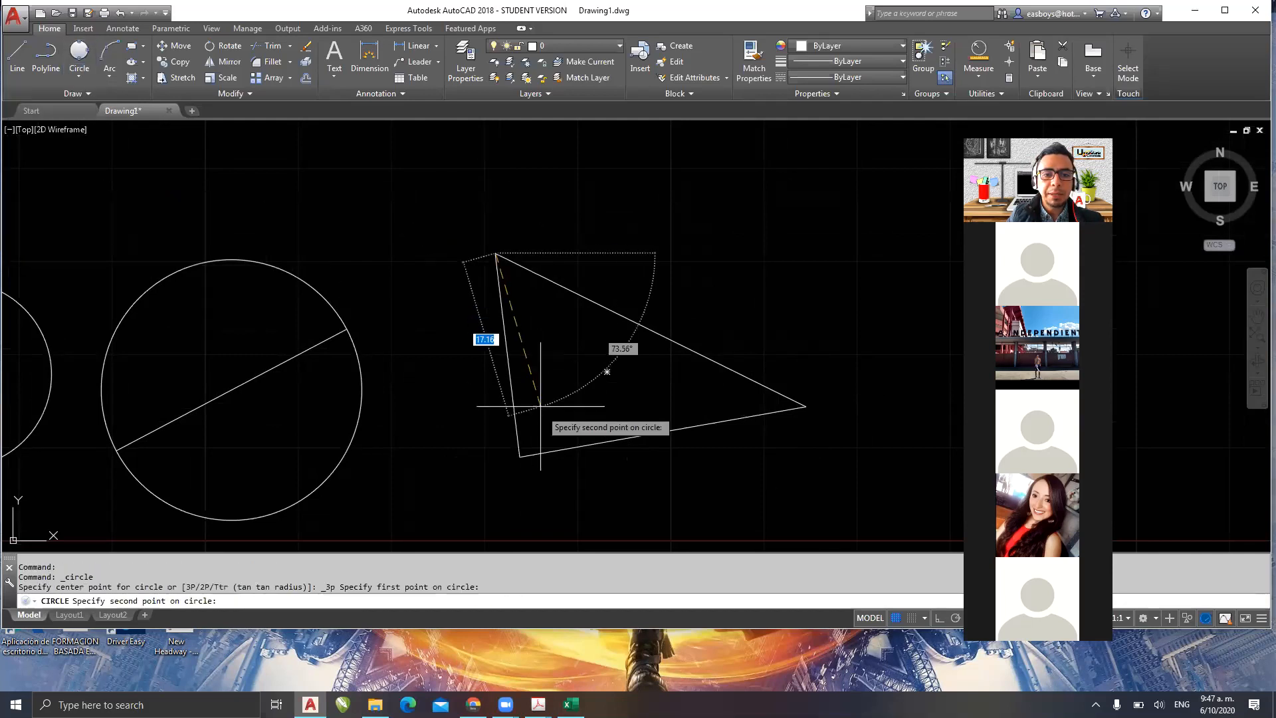
{"action": "left_click", "coordinate": [519, 456]}
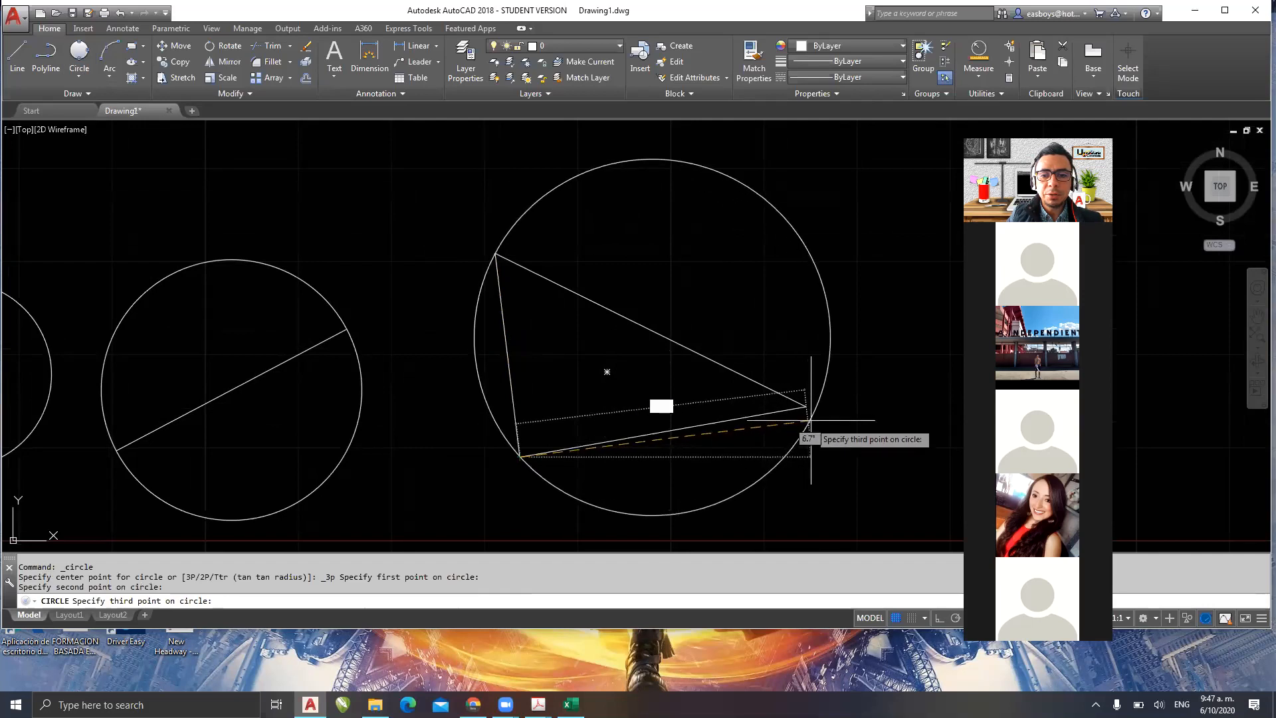
{"action": "left_click", "coordinate": [807, 409]}
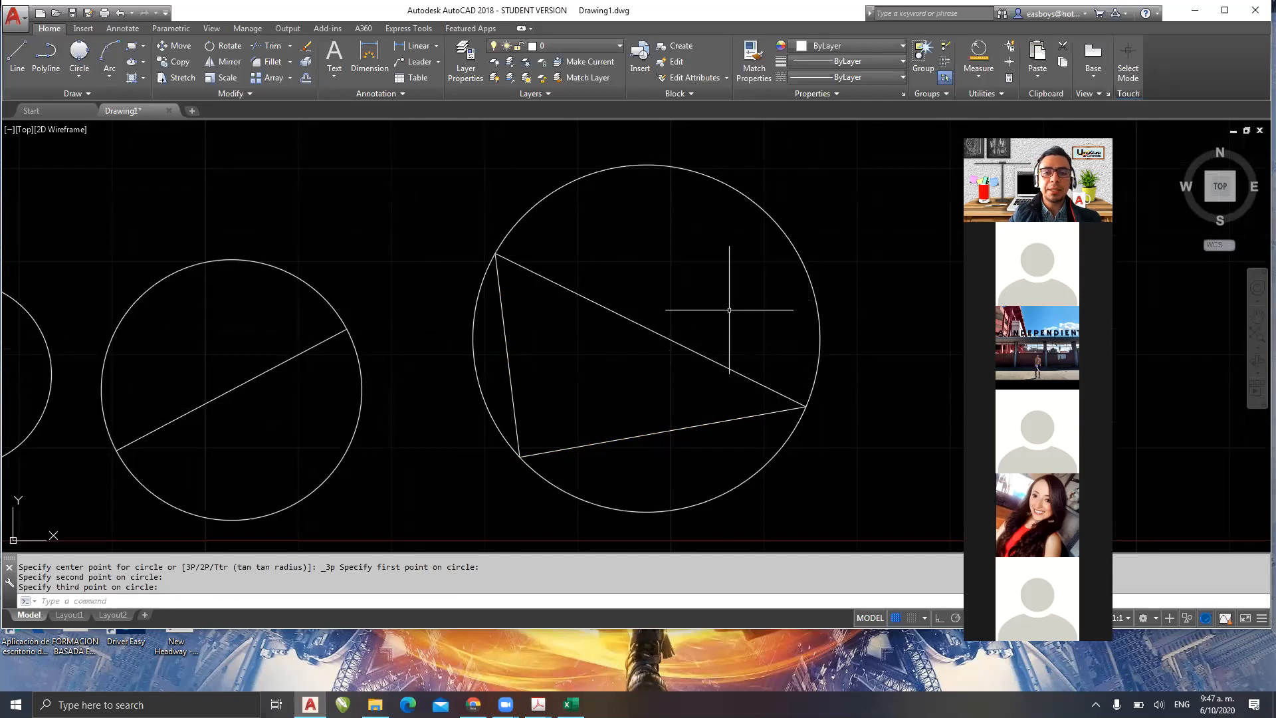
- Erase the circle around the triangle with the ERASE alias E, keeping the triangle
{"action": "left_click", "coordinate": [813, 226]}
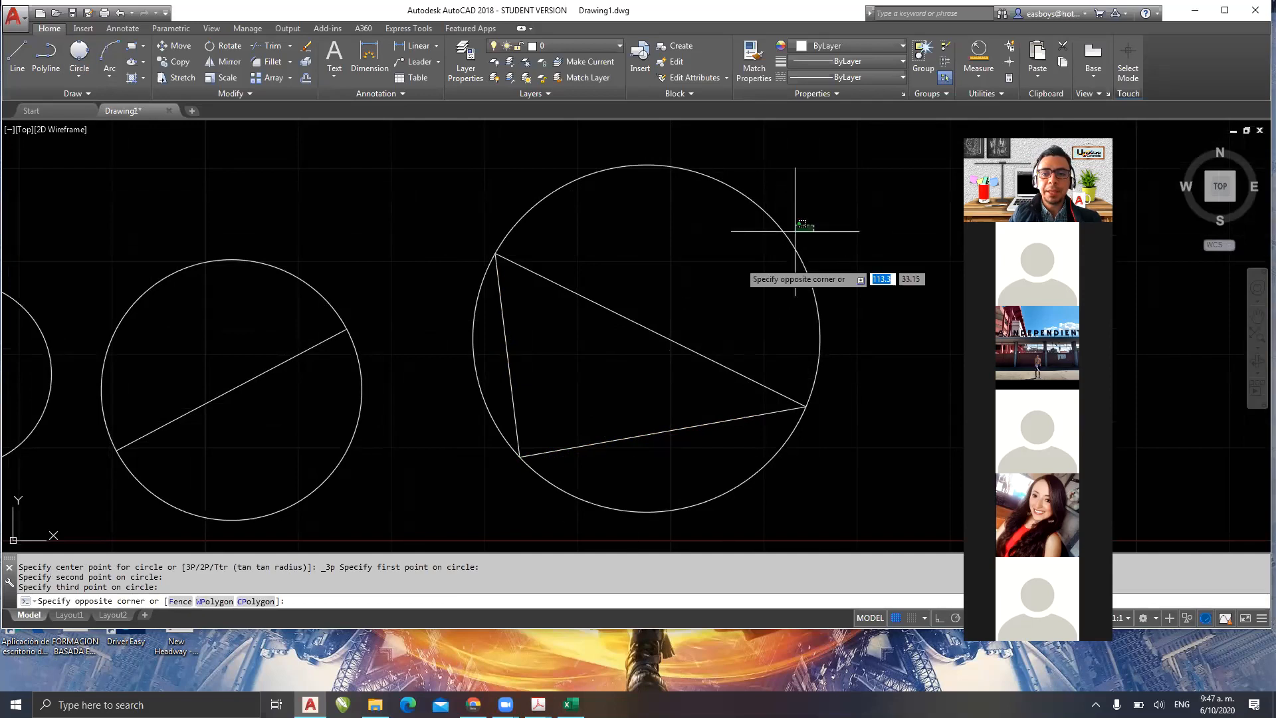
{"action": "left_click", "coordinate": [727, 265]}
{"action": "type", "text": "E"}
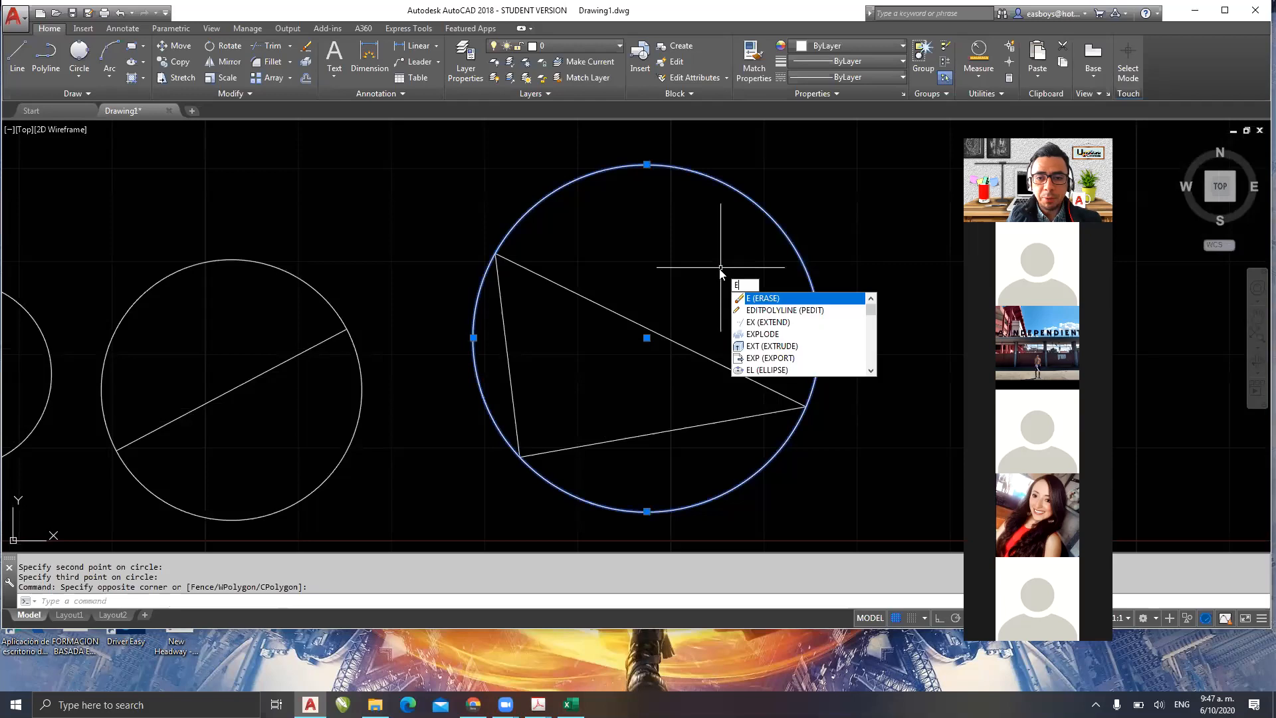
{"action": "key", "text": "Return"}
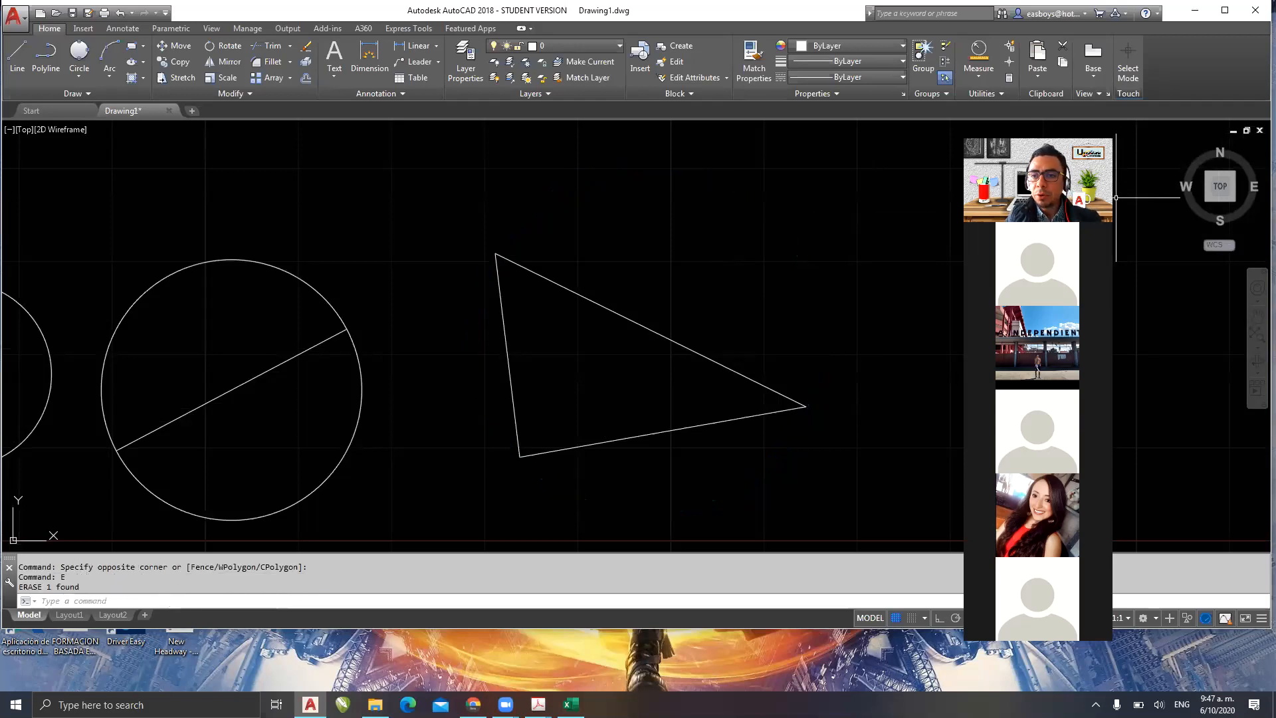
- Move the video call thumbnails clear of the status bar's snap controls and turn object snap off
{"action": "left_click_drag", "start_coordinate": [1097, 166], "coordinate": [1204, 87]}
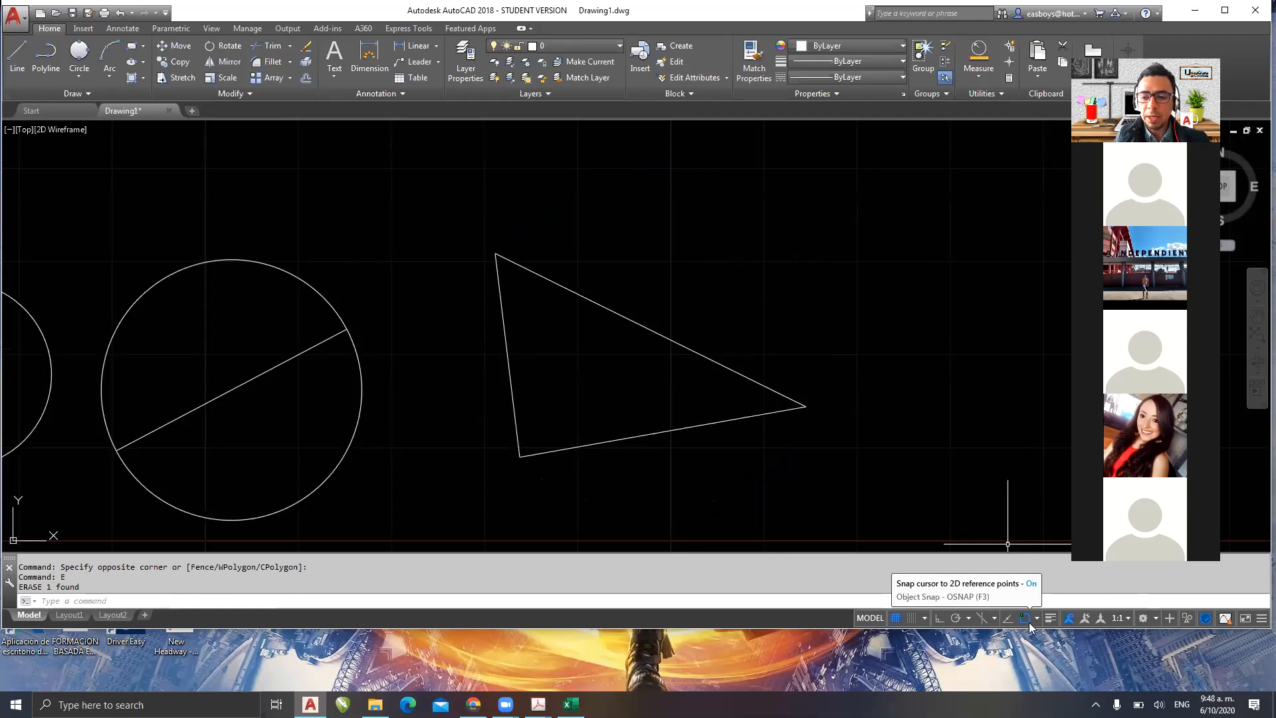
{"action": "left_click", "coordinate": [1028, 619]}
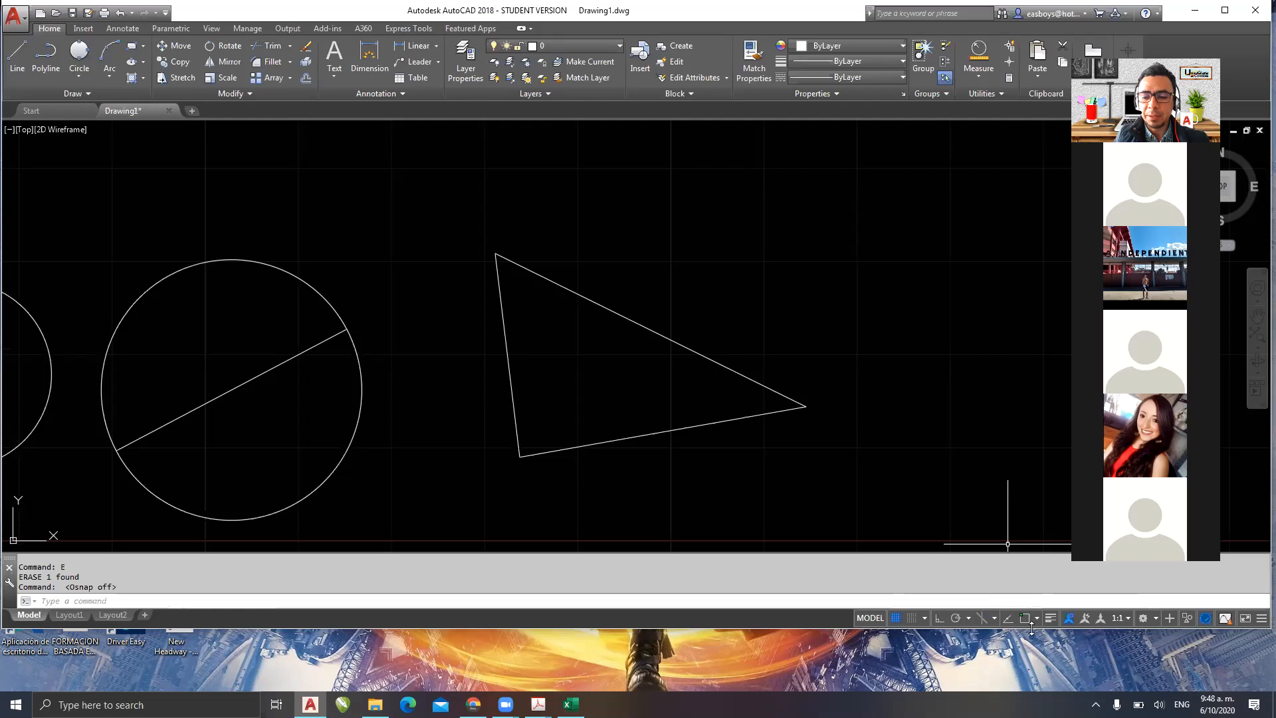
{"action": "left_click", "coordinate": [1031, 623]}
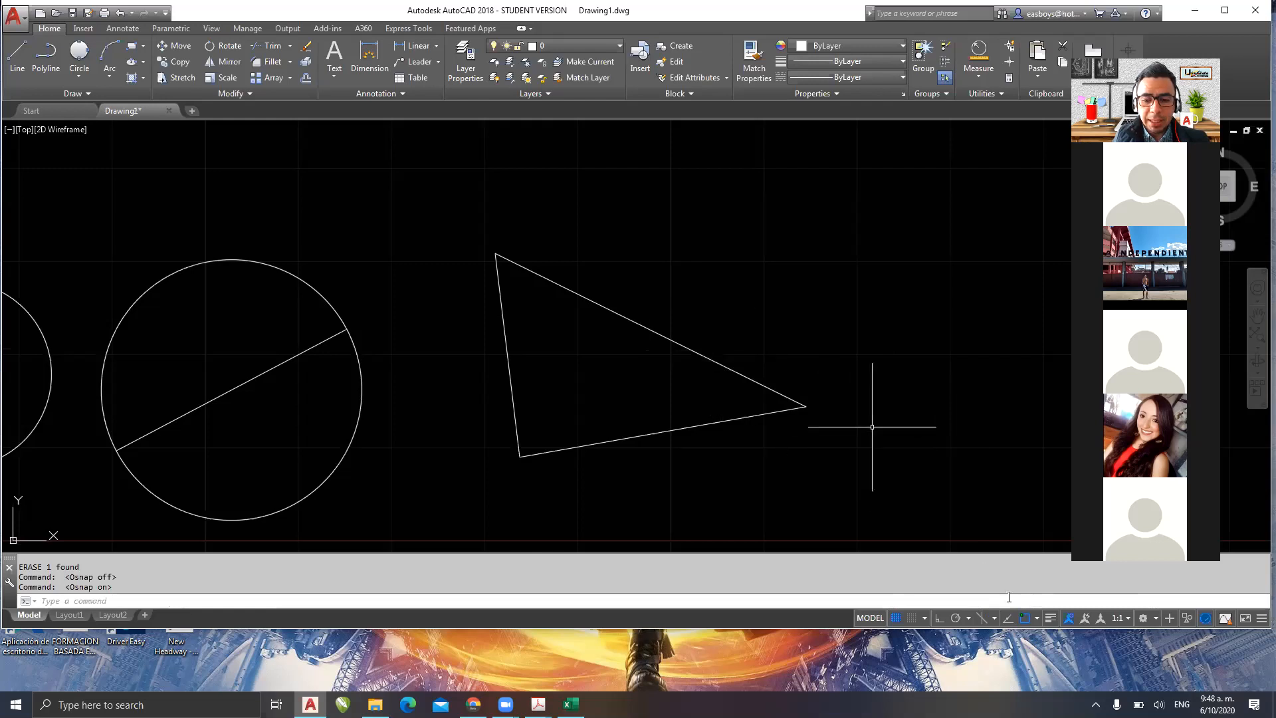
{"action": "left_click", "coordinate": [1024, 618]}
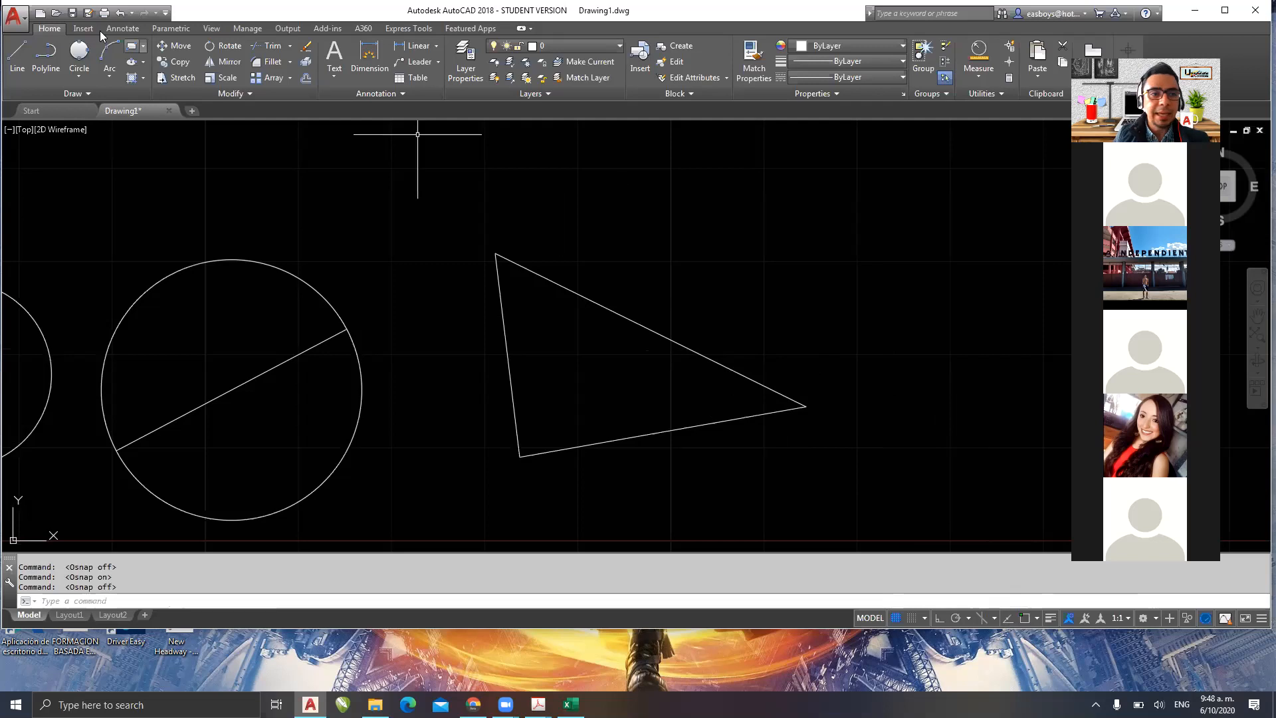
- Draw a 3-Point circle by picking the triangle's three corners by eye, without object snap
{"action": "left_click", "coordinate": [79, 75]}
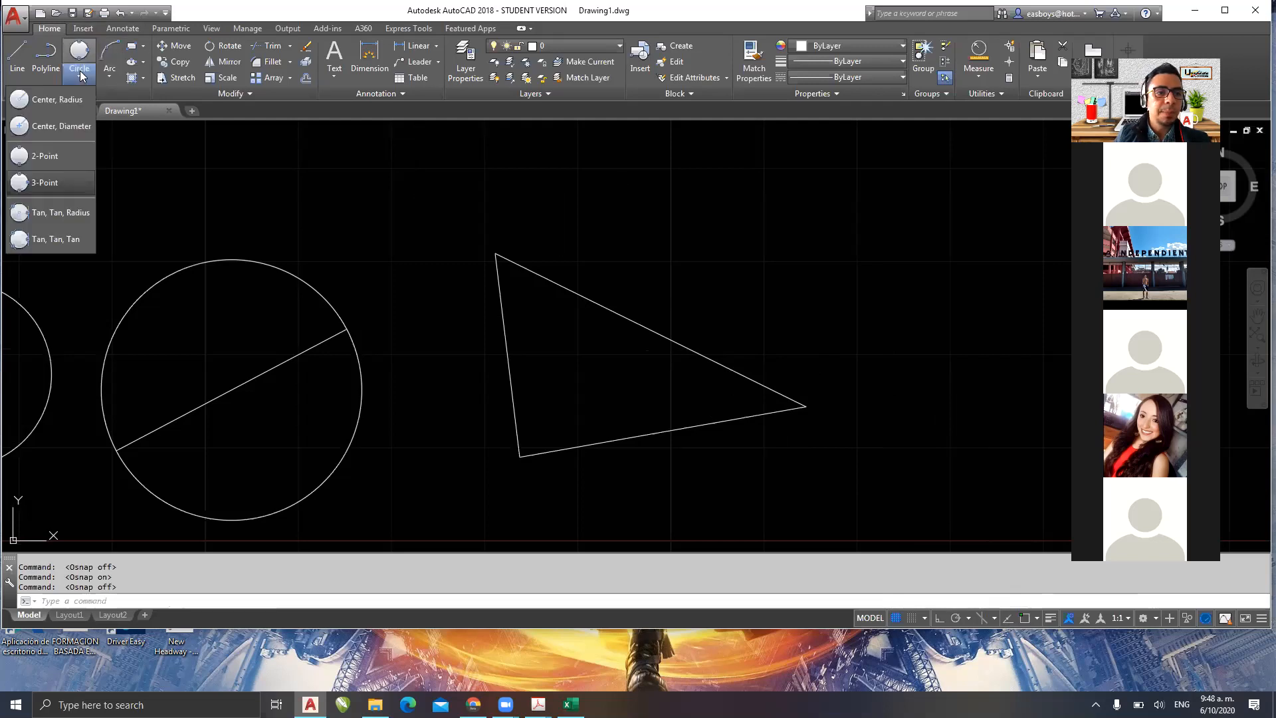
{"action": "left_click", "coordinate": [63, 184]}
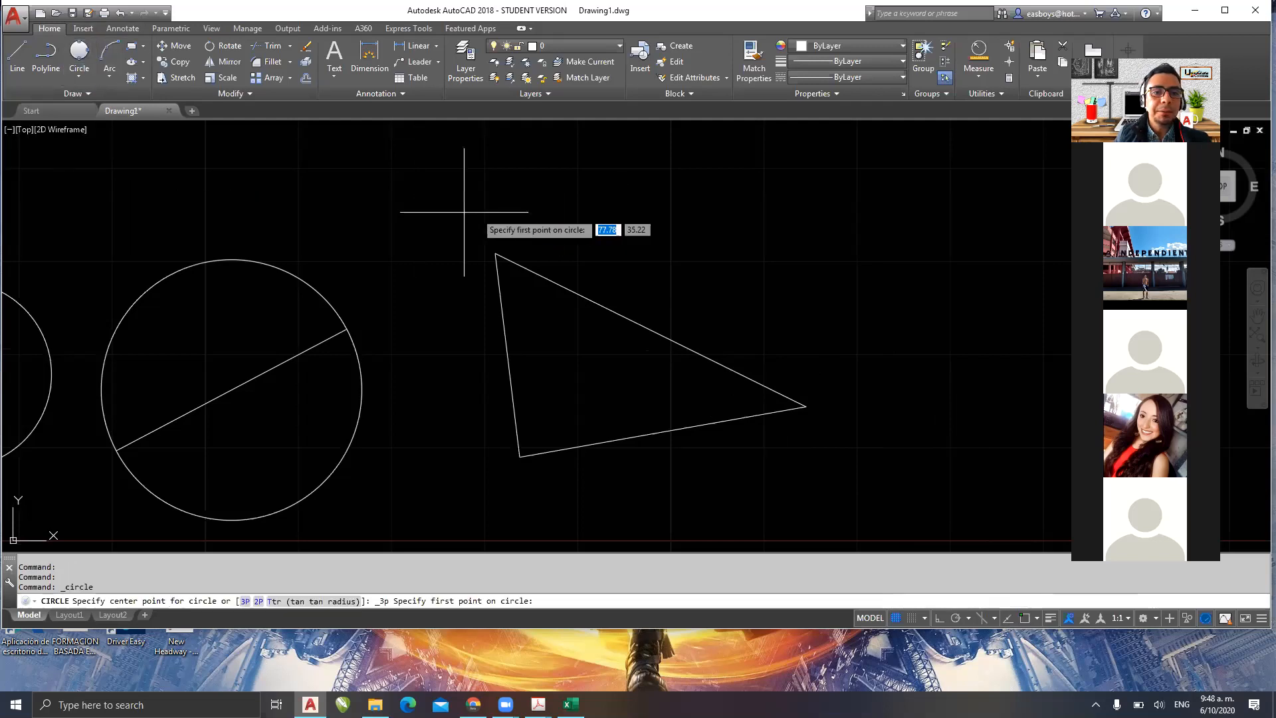
{"action": "left_click", "coordinate": [495, 254]}
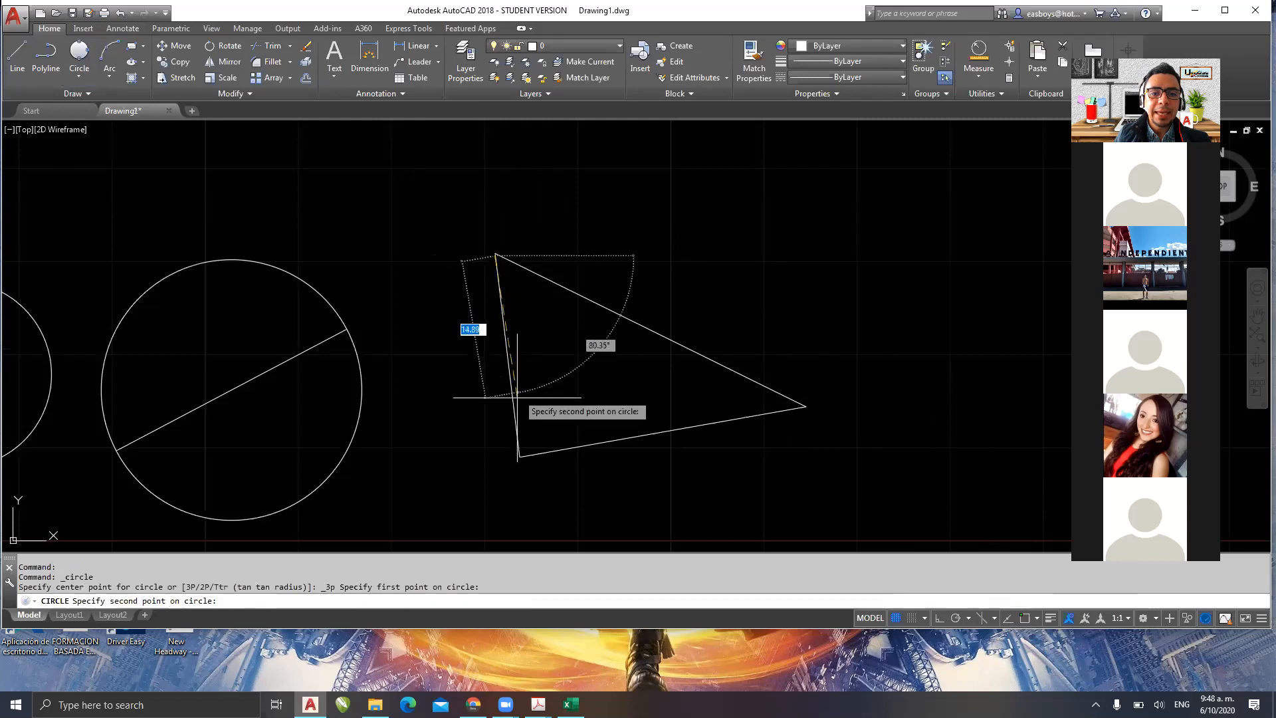
{"action": "left_click", "coordinate": [519, 456]}
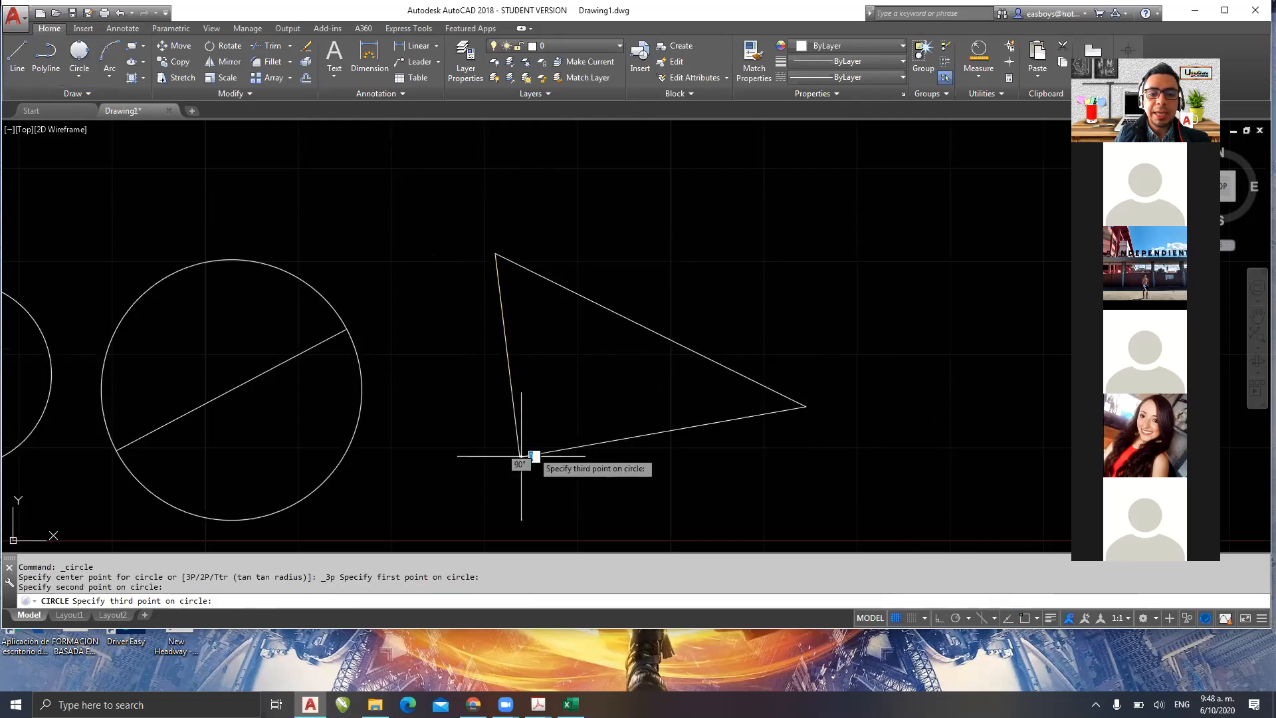
{"action": "left_click", "coordinate": [806, 407]}
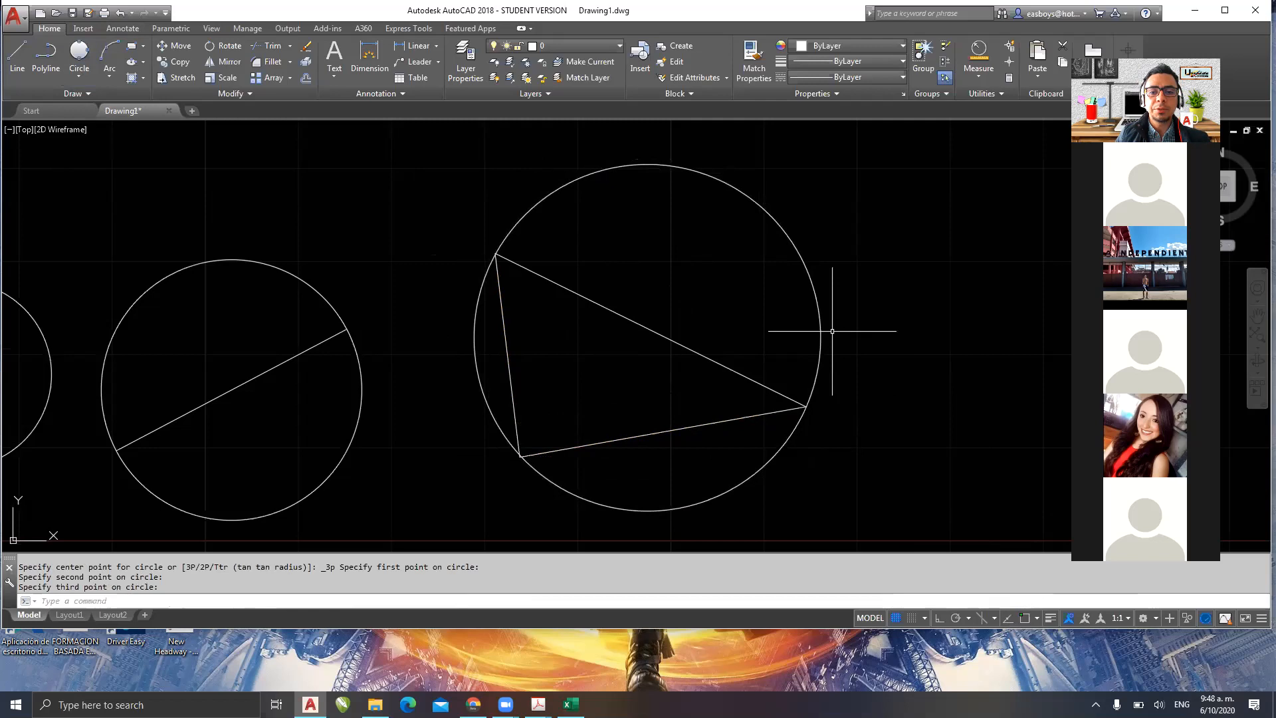
- Zoom in on the triangle's upper corner to examine how accurately the circle meets it, and restore the previous view
{"action": "type", "text": "z"}
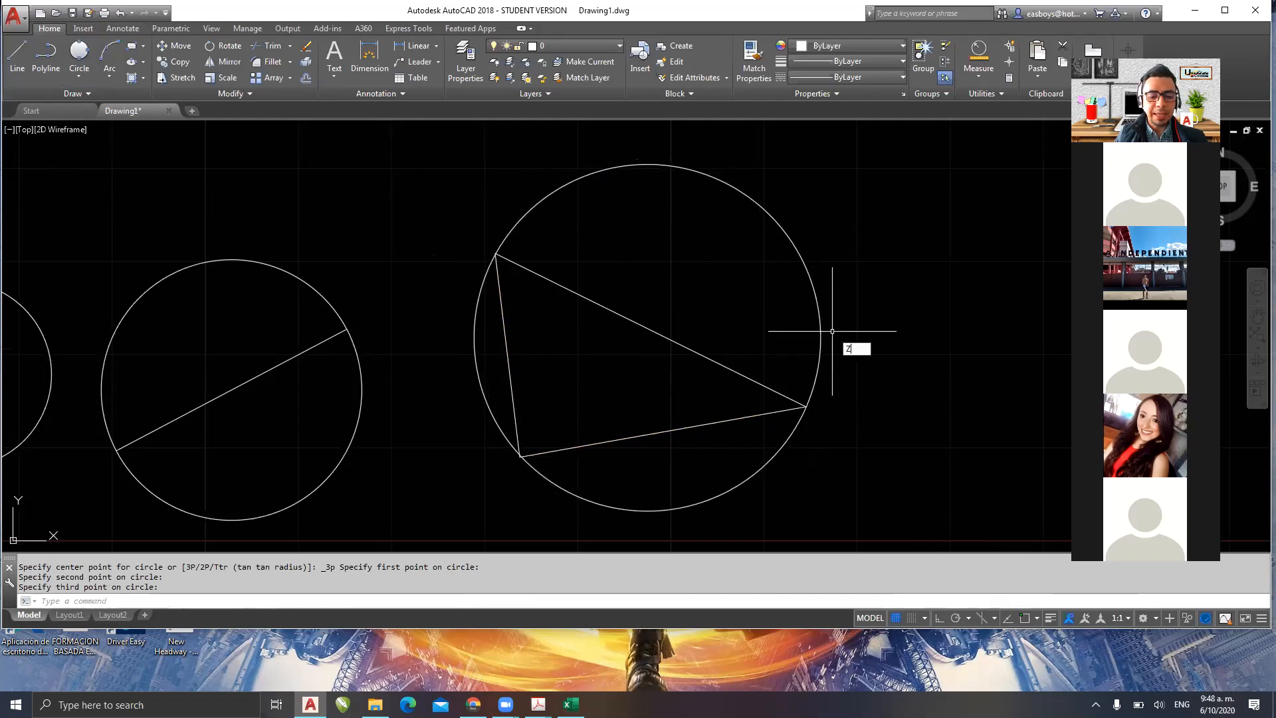
{"action": "key", "text": "Return"}
{"action": "left_click", "coordinate": [476, 243]}
{"action": "left_click", "coordinate": [513, 260]}
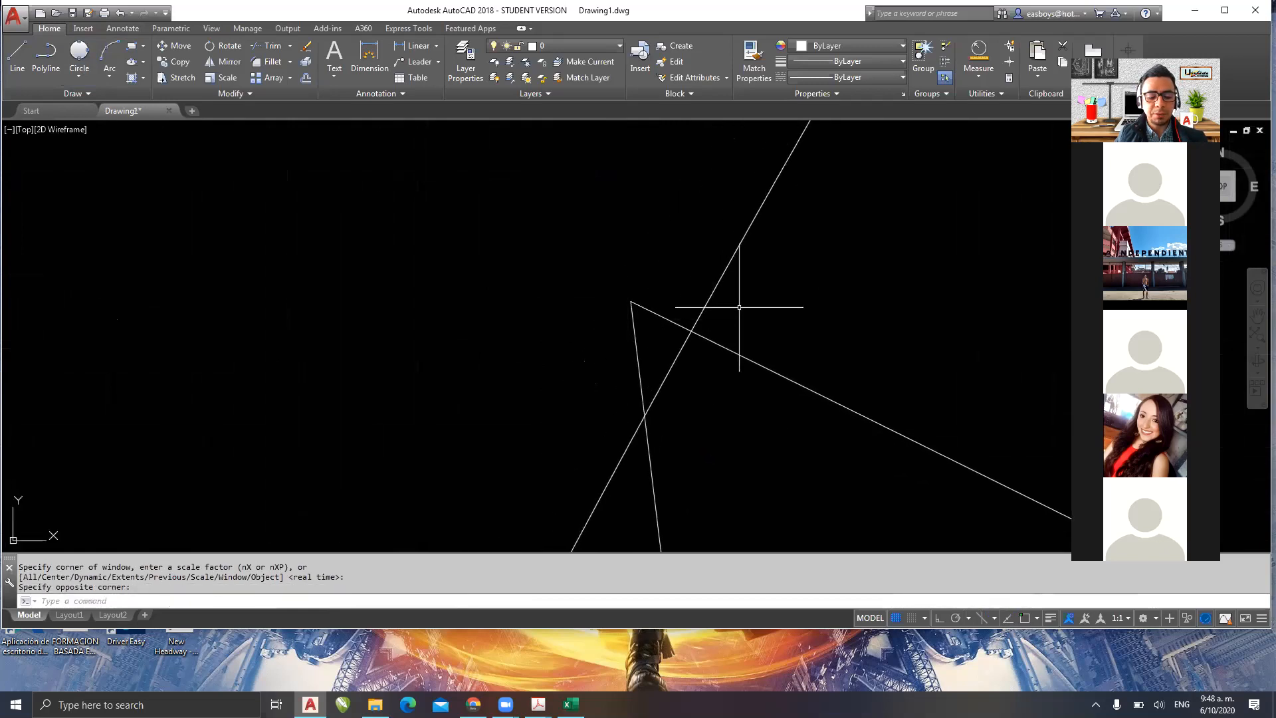
{"action": "key", "text": "Return"}
{"action": "type", "text": "p"}
{"action": "key", "text": "Return"}
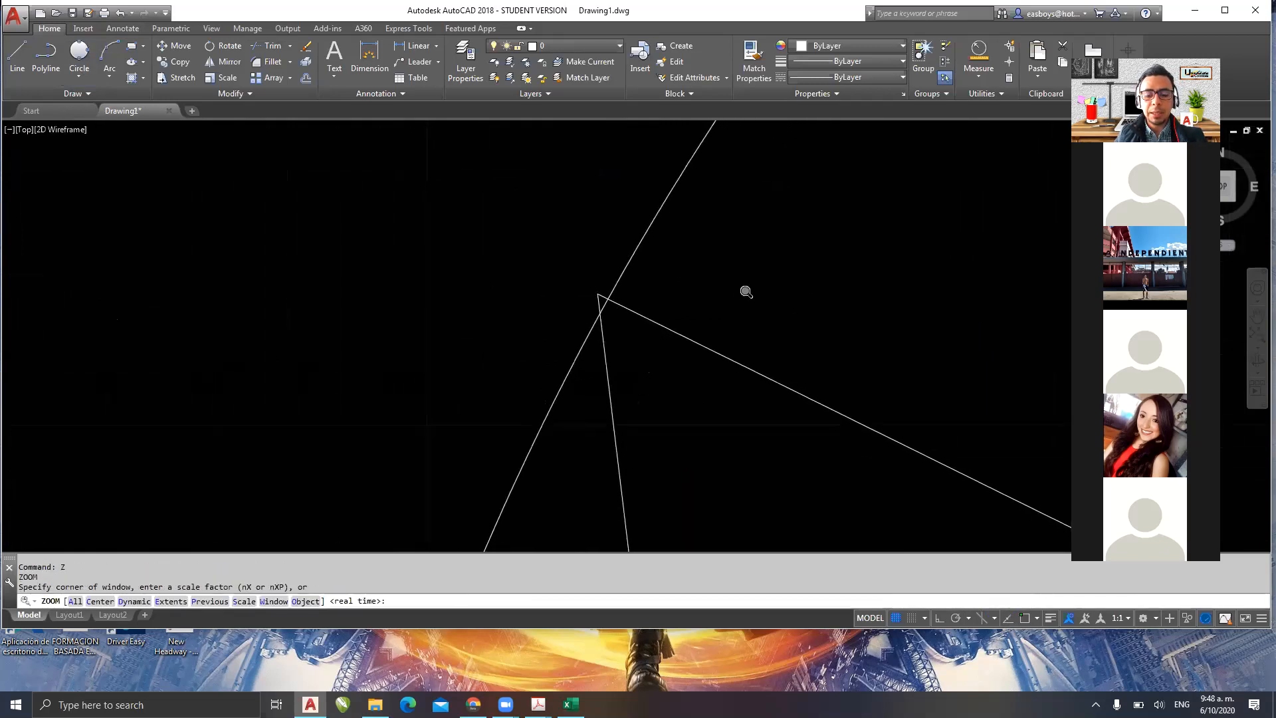
{"action": "key", "text": "Return"}
{"action": "type", "text": "p"}
{"action": "key", "text": "Return"}
- Examine the triangle's lower and right corners up close to check whether the circle passes through them
{"action": "type", "text": "z"}
{"action": "key", "text": "Return"}
{"action": "left_click", "coordinate": [513, 462]}
{"action": "left_click", "coordinate": [552, 425]}
{"action": "key", "text": "Return"}
{"action": "left_click", "coordinate": [521, 348]}
{"action": "left_click", "coordinate": [623, 248]}
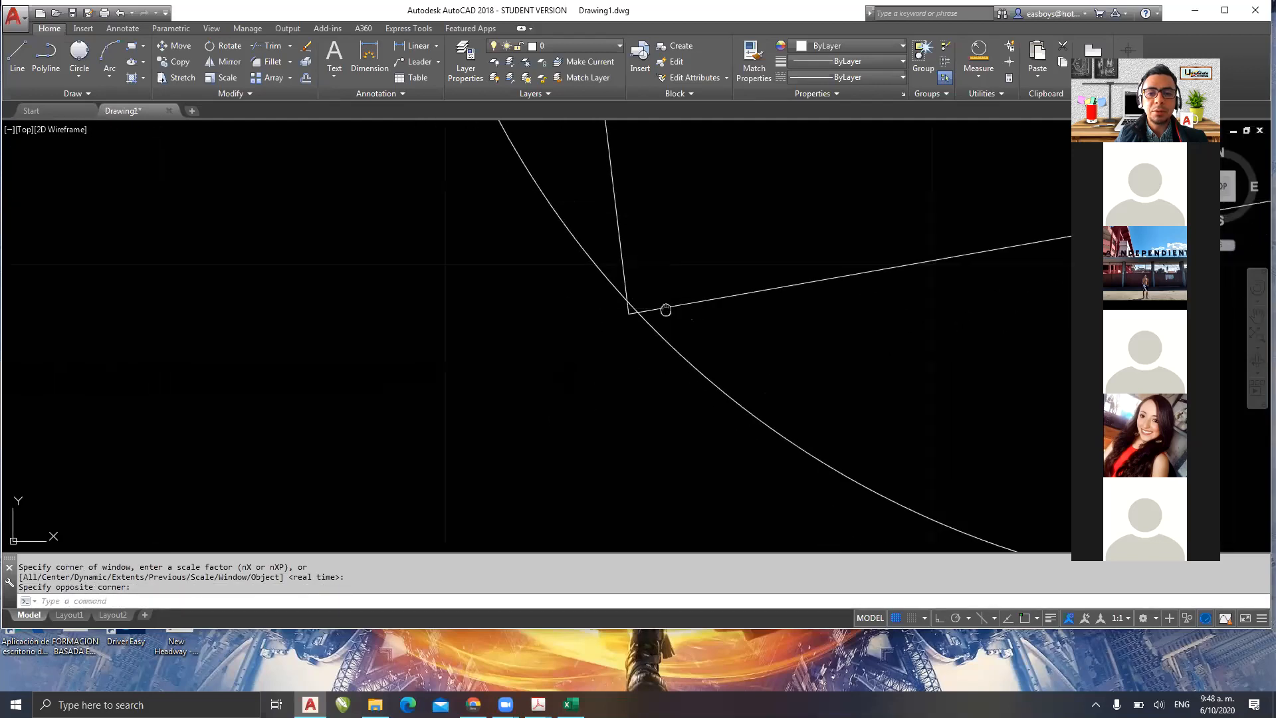
{"action": "middle_click_drag", "start_coordinate": [1007, 268], "coordinate": [220, 396]}
{"action": "scroll", "coordinate": [712, 425], "scroll_direction": "up", "scroll_amount": 8}
{"action": "middle_click_drag", "start_coordinate": [459, 316], "coordinate": [1189, 495]}
{"action": "scroll", "coordinate": [713, 312], "scroll_direction": "down", "scroll_amount": 10}
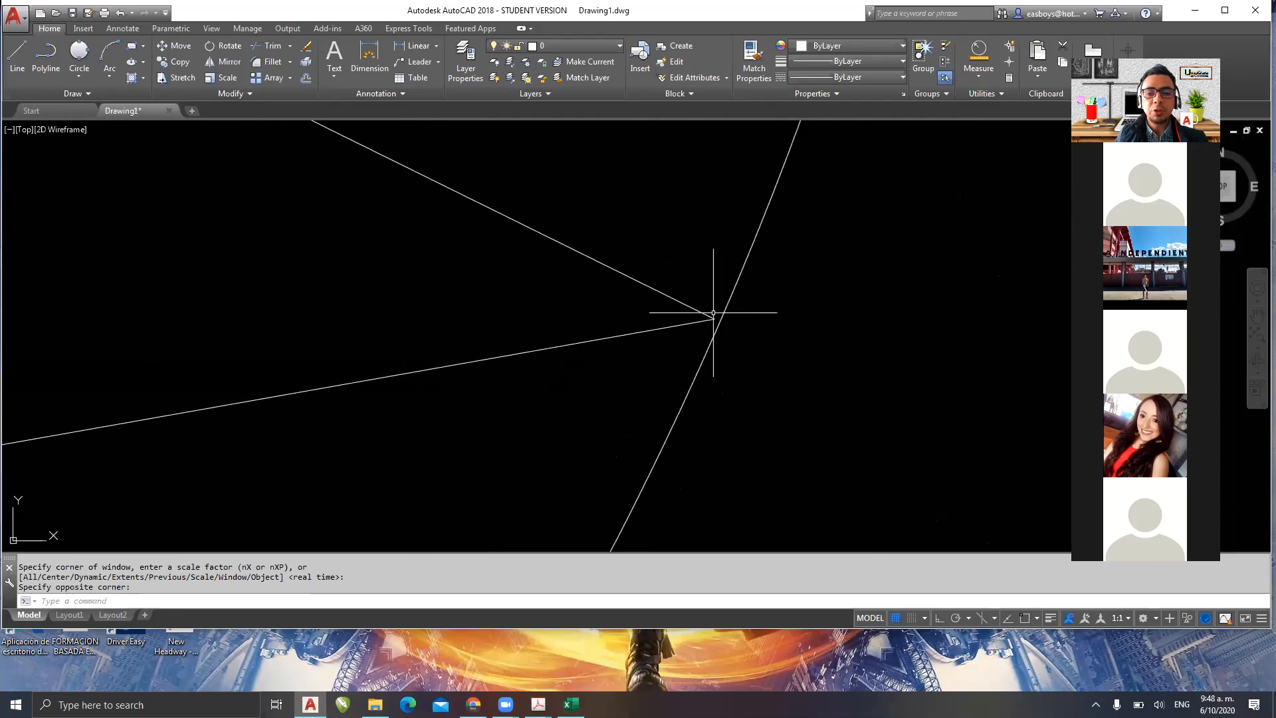
- Erase the imprecise circle drawn around the triangle without object snap
{"action": "left_click", "coordinate": [631, 211]}
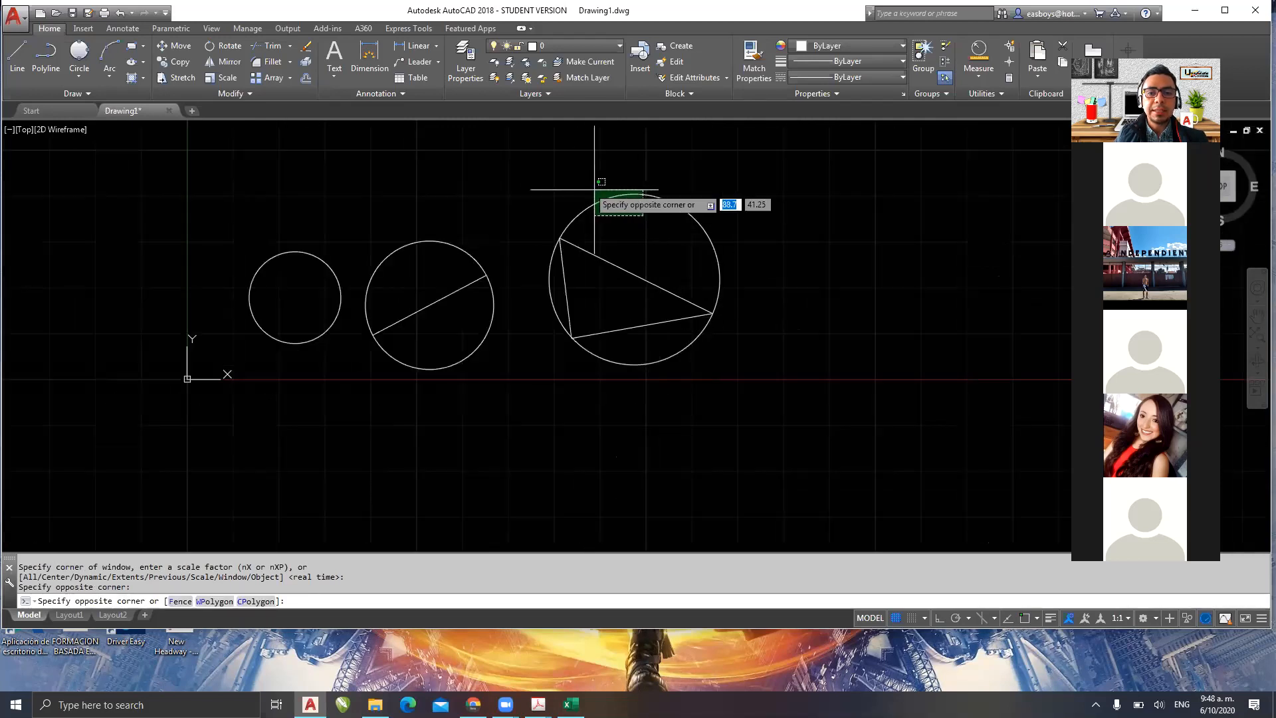
{"action": "left_click", "coordinate": [587, 186]}
{"action": "type", "text": "ev"}
{"action": "key", "text": "Return"}
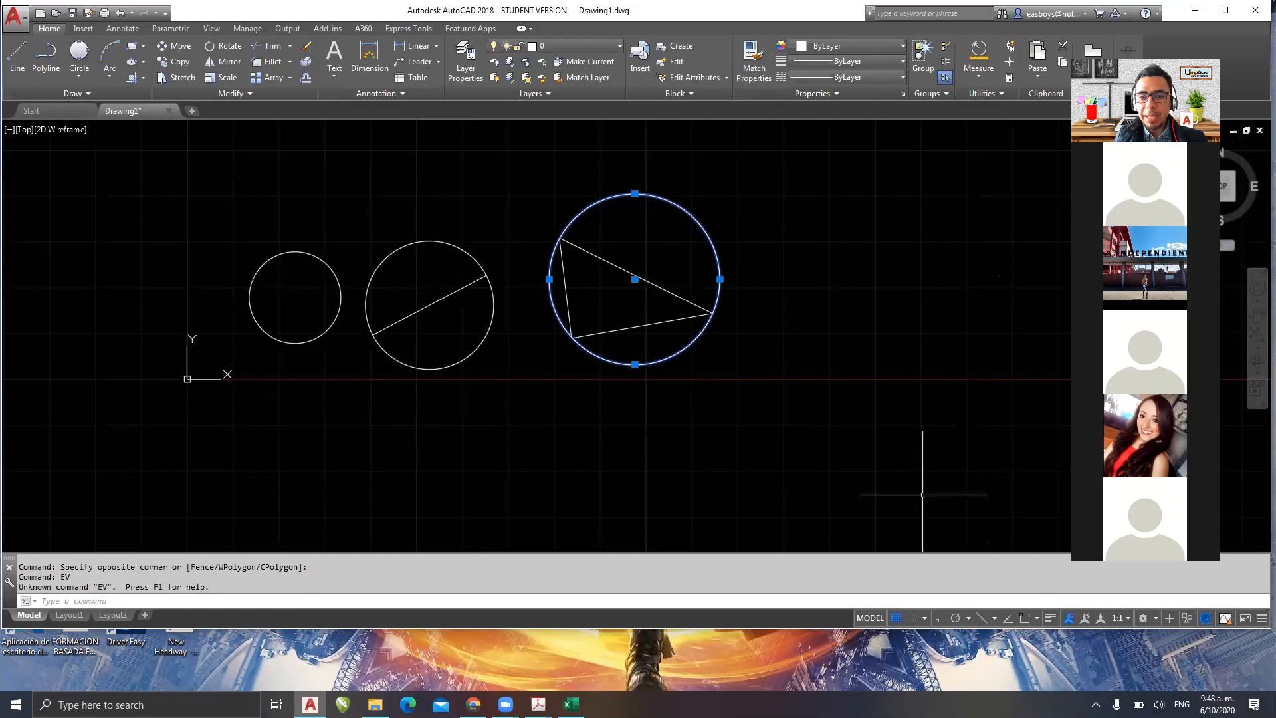
{"action": "type", "text": "e"}
{"action": "key", "text": "Return"}
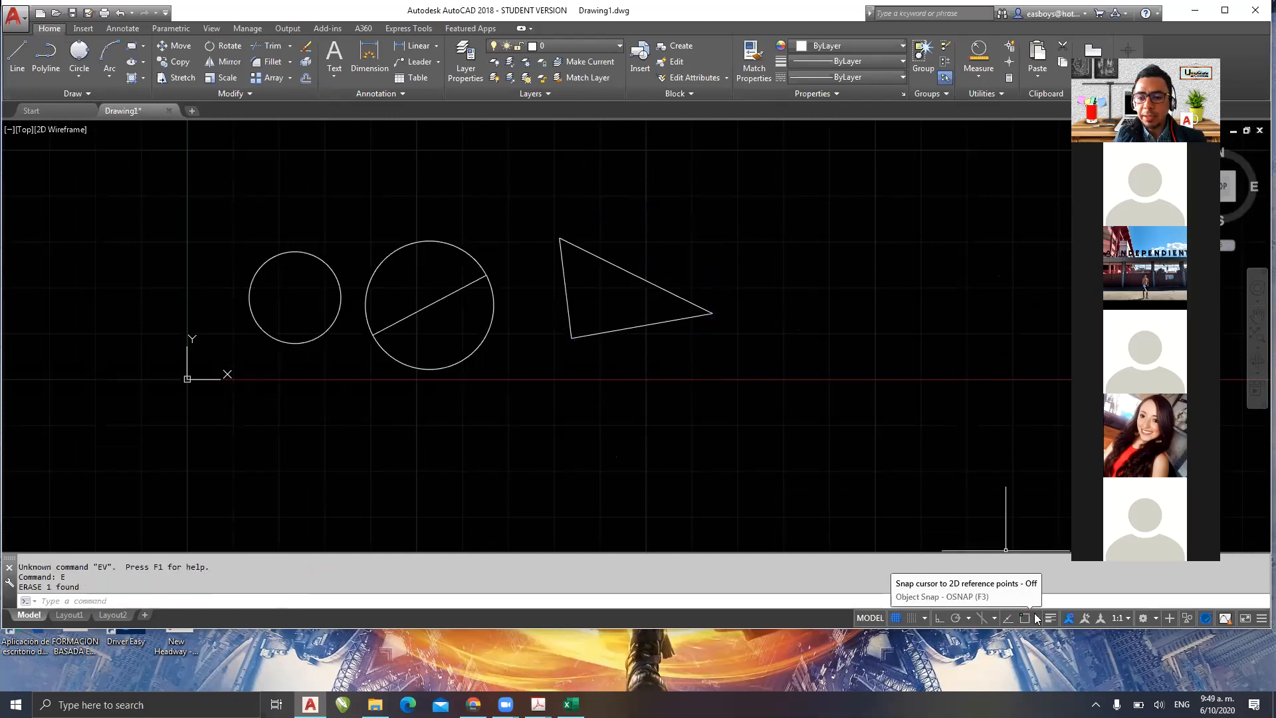
- Review the object snap modes, from Endpoint to Extension, and turn object snap on
{"action": "left_click", "coordinate": [1037, 619]}
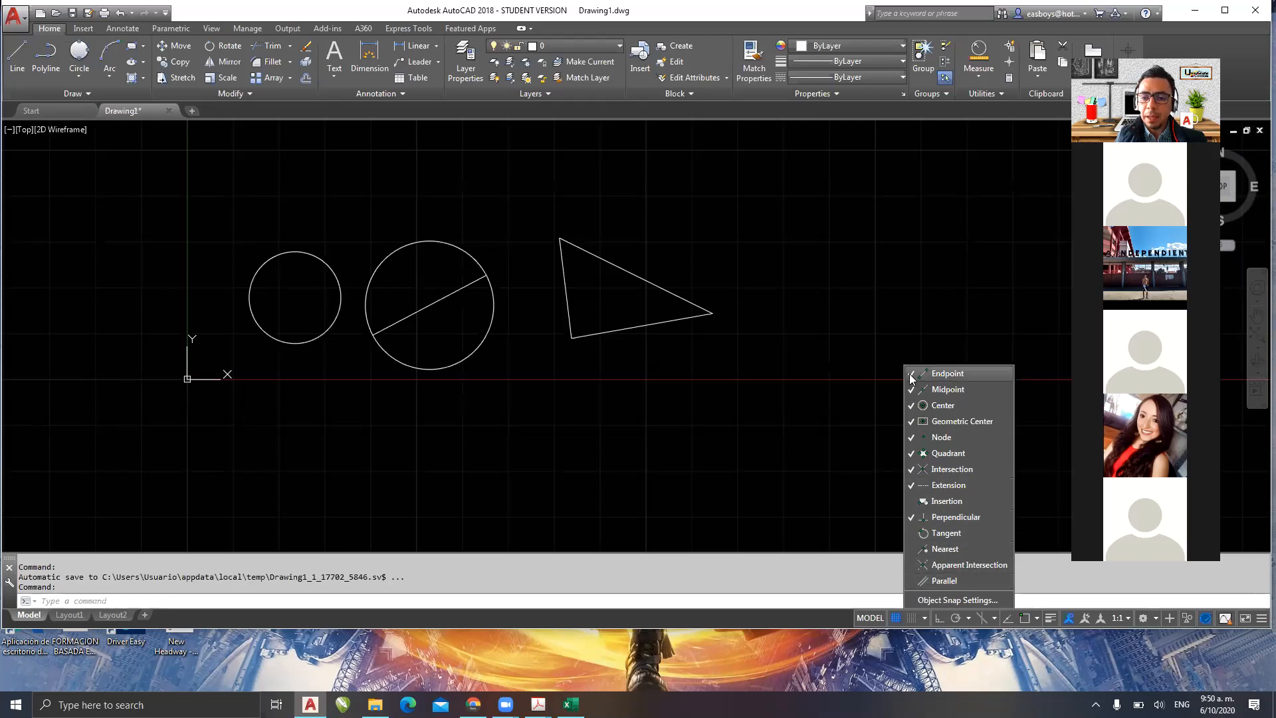
{"action": "left_click", "coordinate": [913, 469]}
{"action": "left_click", "coordinate": [911, 485]}
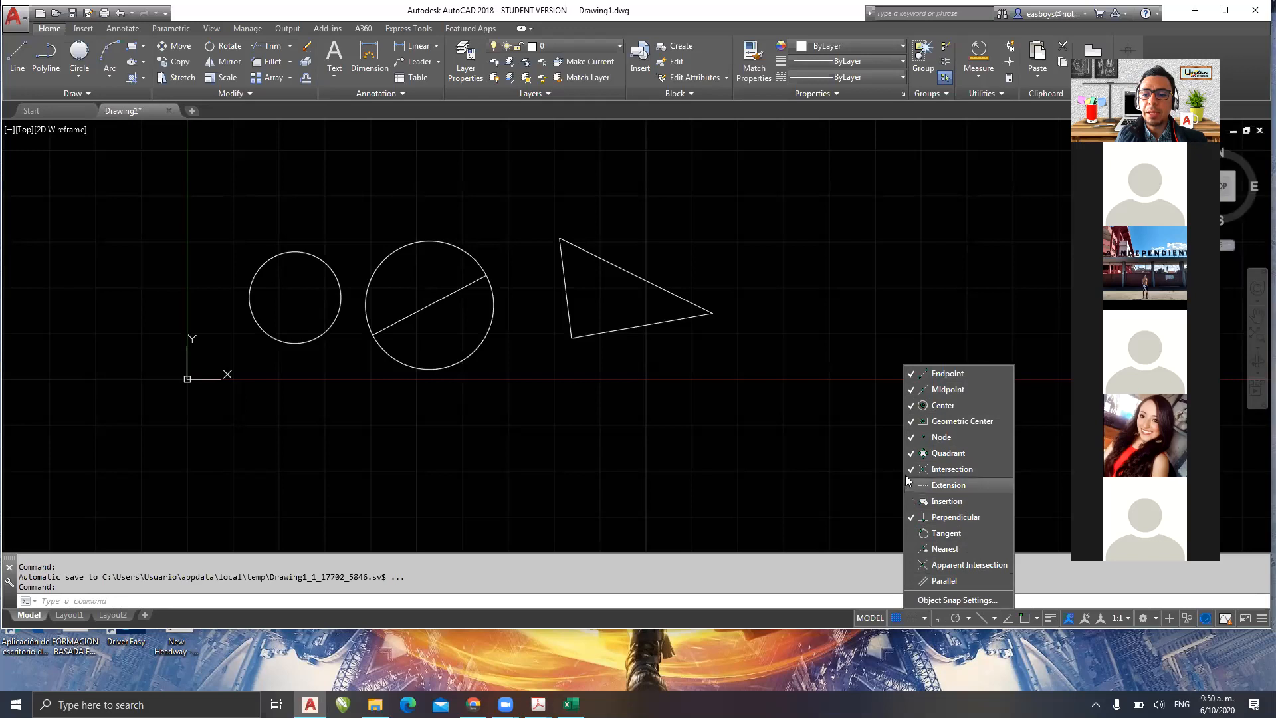
{"action": "left_click", "coordinate": [844, 454]}
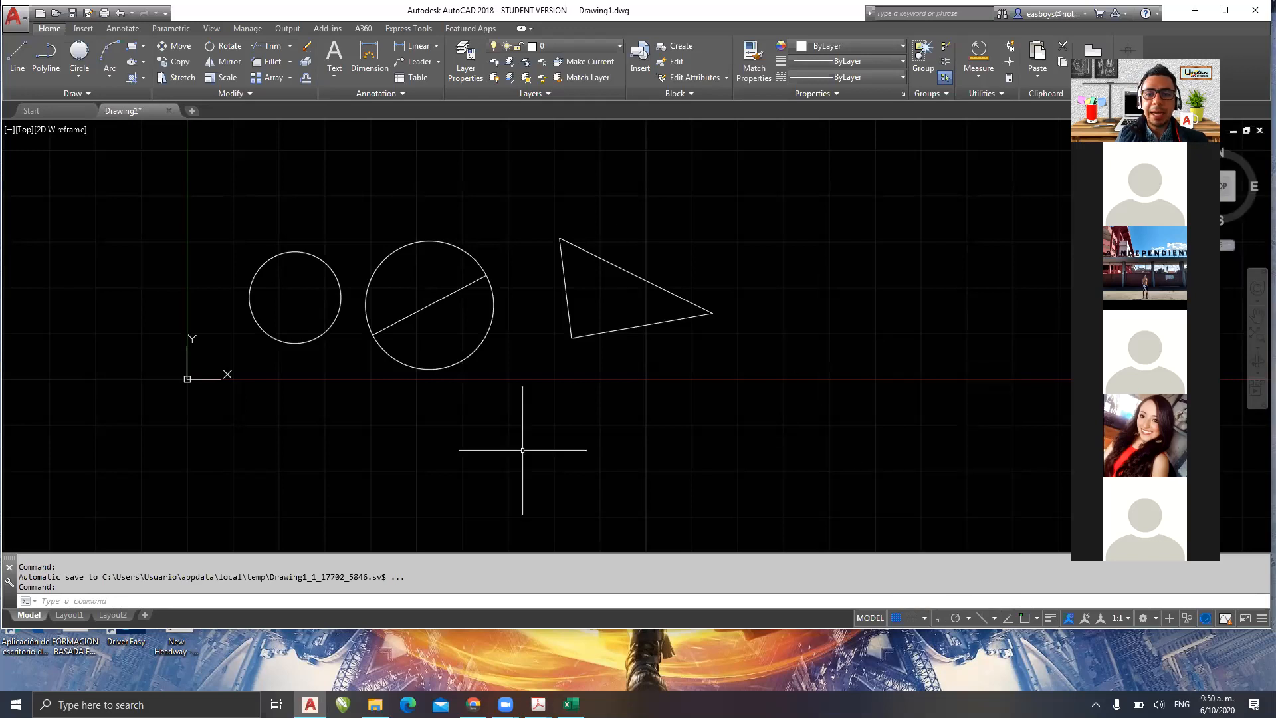
{"action": "left_click", "coordinate": [1024, 618]}
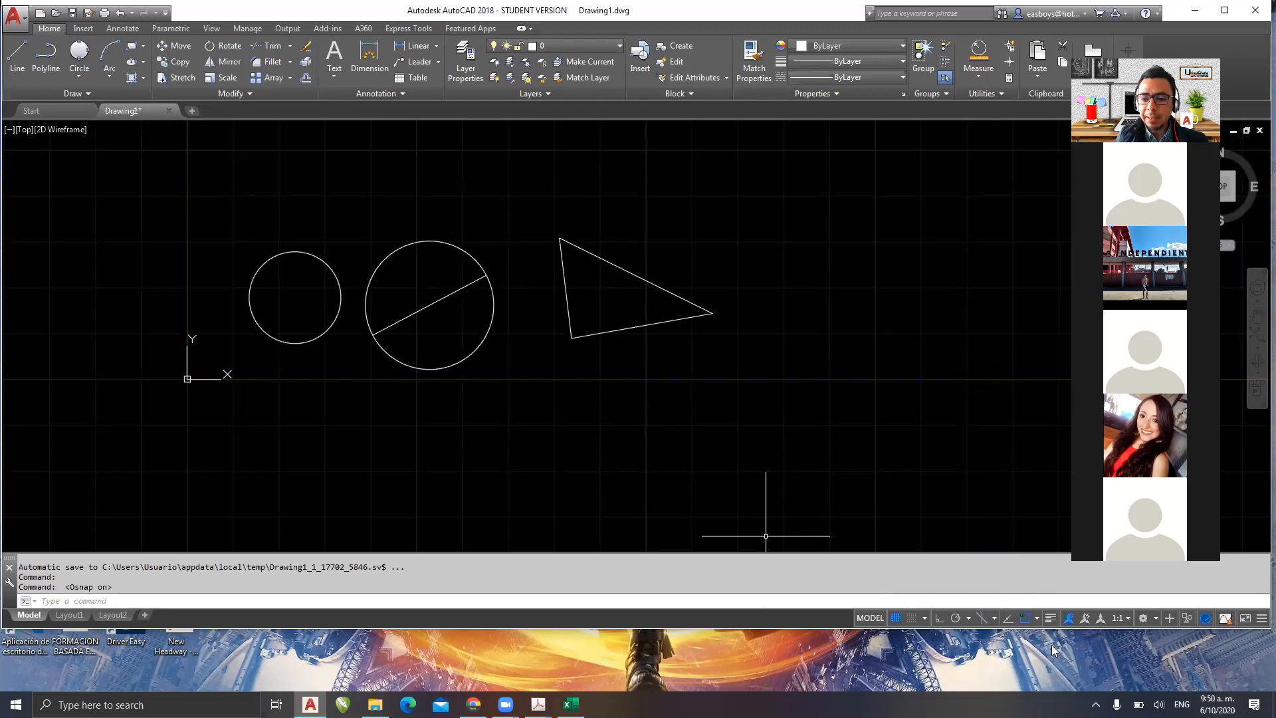
- Draw a 3-Point circle through the triangle's three corners, using the Endpoint snap on each one
{"action": "left_click", "coordinate": [79, 76]}
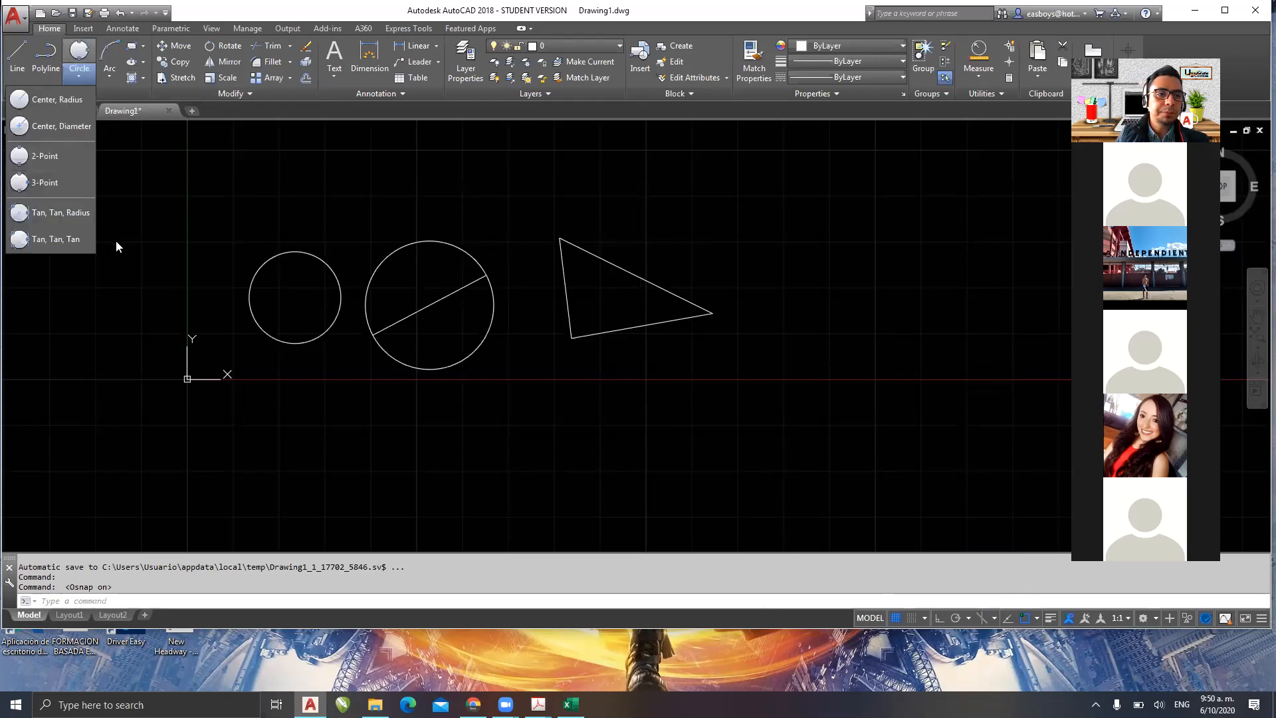
{"action": "left_click", "coordinate": [46, 182]}
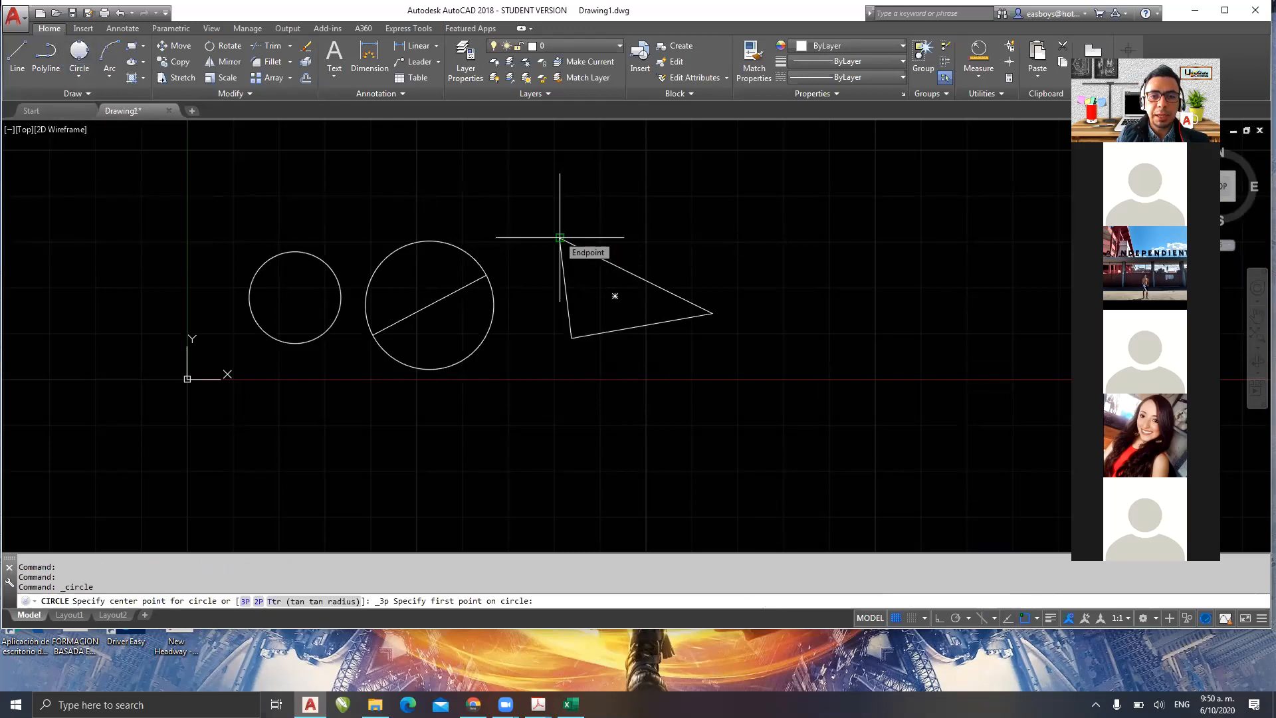
{"action": "left_click", "coordinate": [560, 237]}
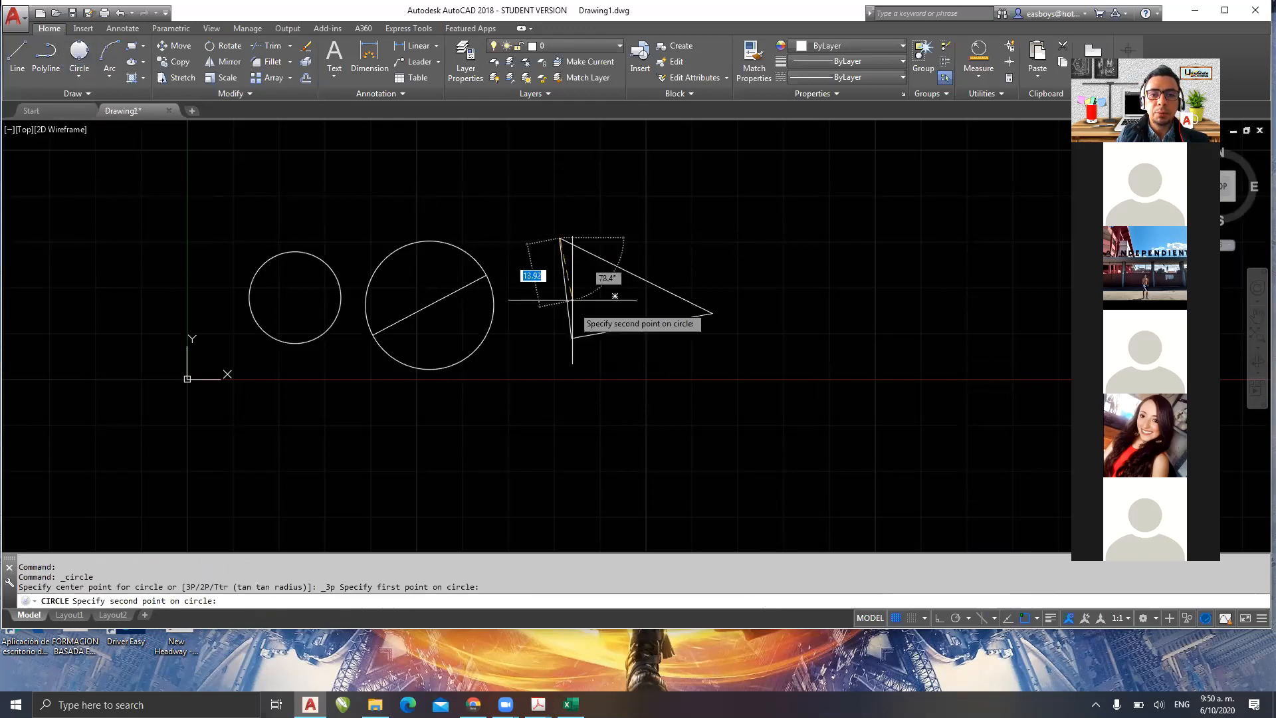
{"action": "left_click", "coordinate": [571, 337]}
{"action": "left_click", "coordinate": [712, 313]}
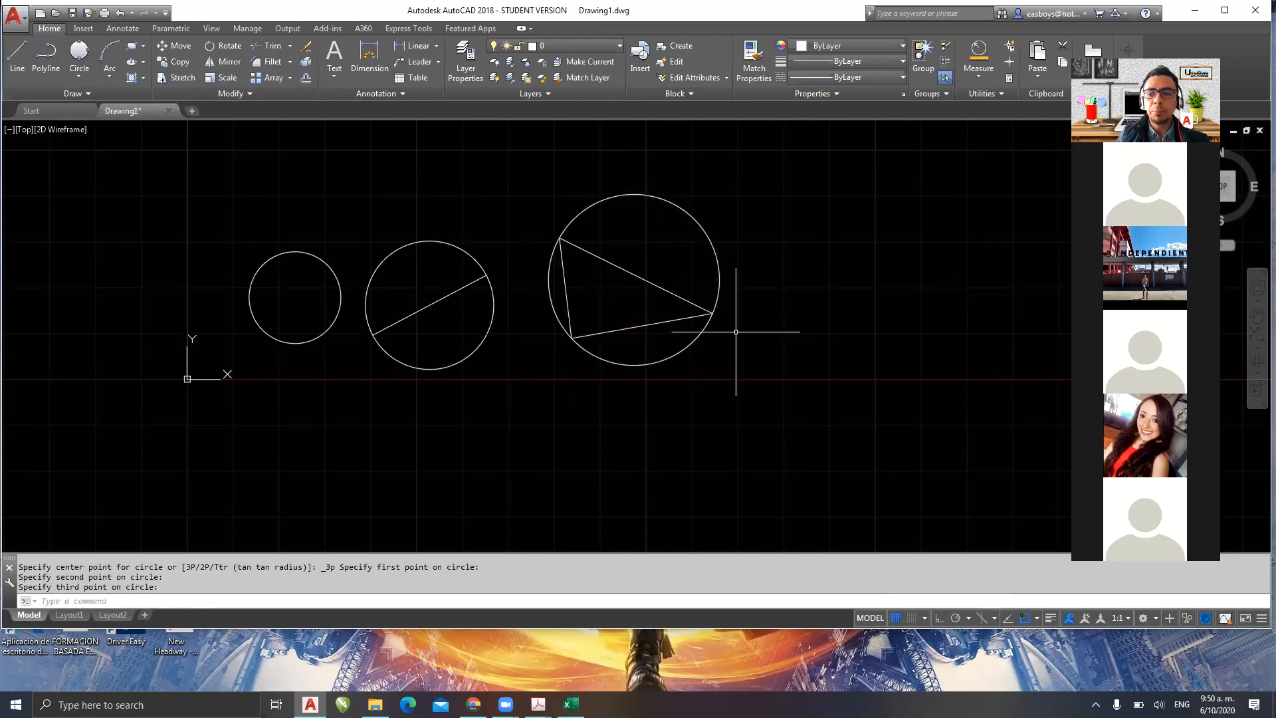
- Draw a Tan, Tan, Tan circle inside the triangle, tangent to its three sides
{"action": "left_click", "coordinate": [78, 74]}
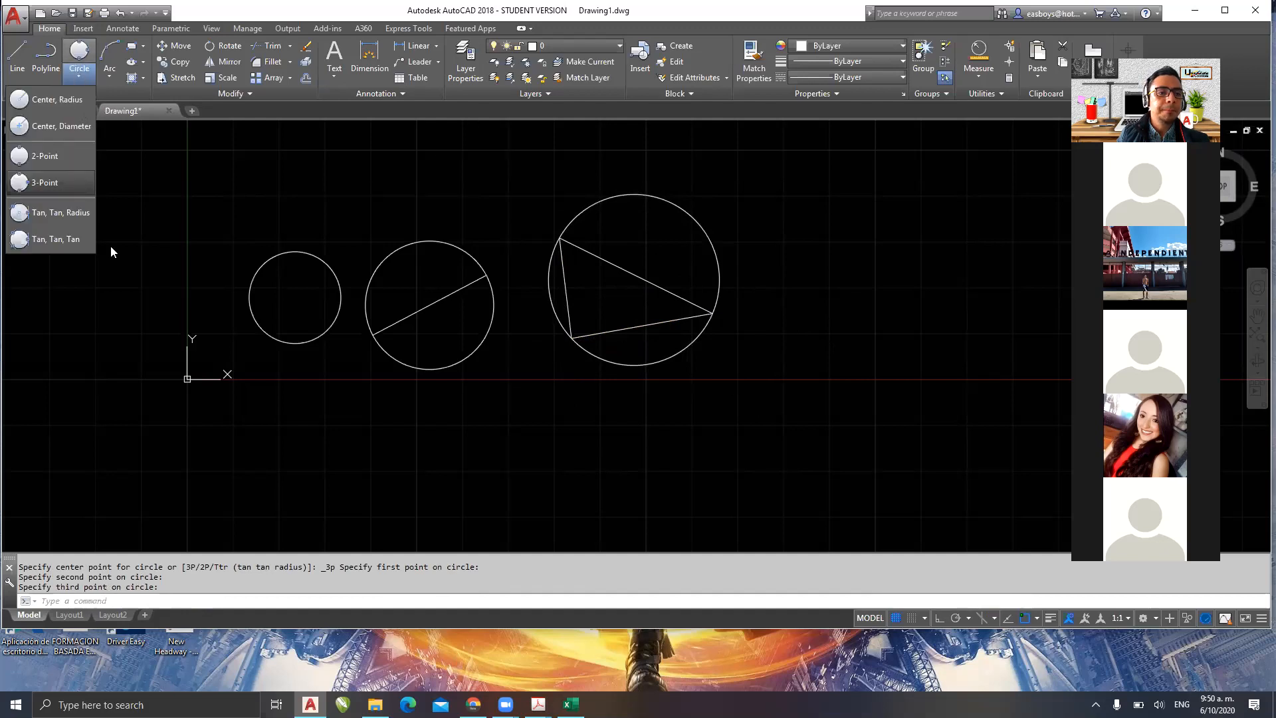
{"action": "left_click", "coordinate": [49, 240]}
{"action": "scroll", "coordinate": [638, 299], "scroll_direction": "up", "scroll_amount": 3}
{"action": "scroll", "coordinate": [499, 325], "scroll_direction": "up", "scroll_amount": 4}
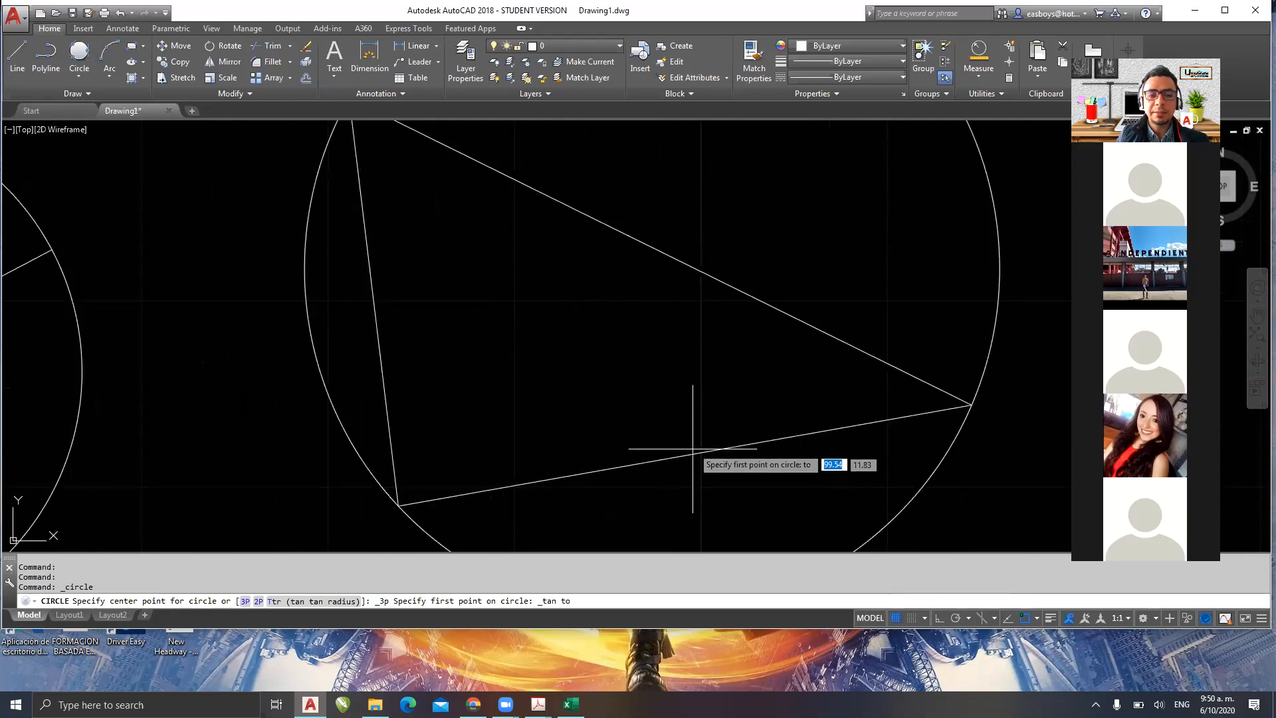
{"action": "left_click", "coordinate": [571, 210]}
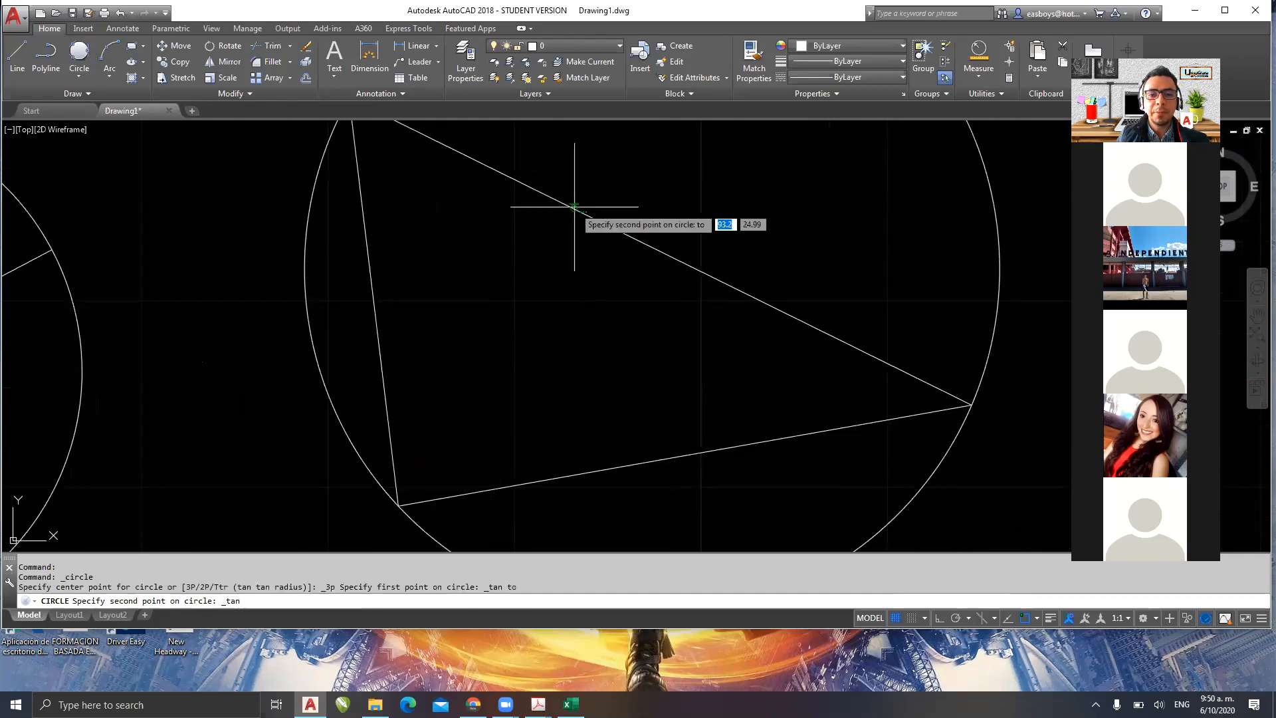
{"action": "left_click", "coordinate": [378, 332]}
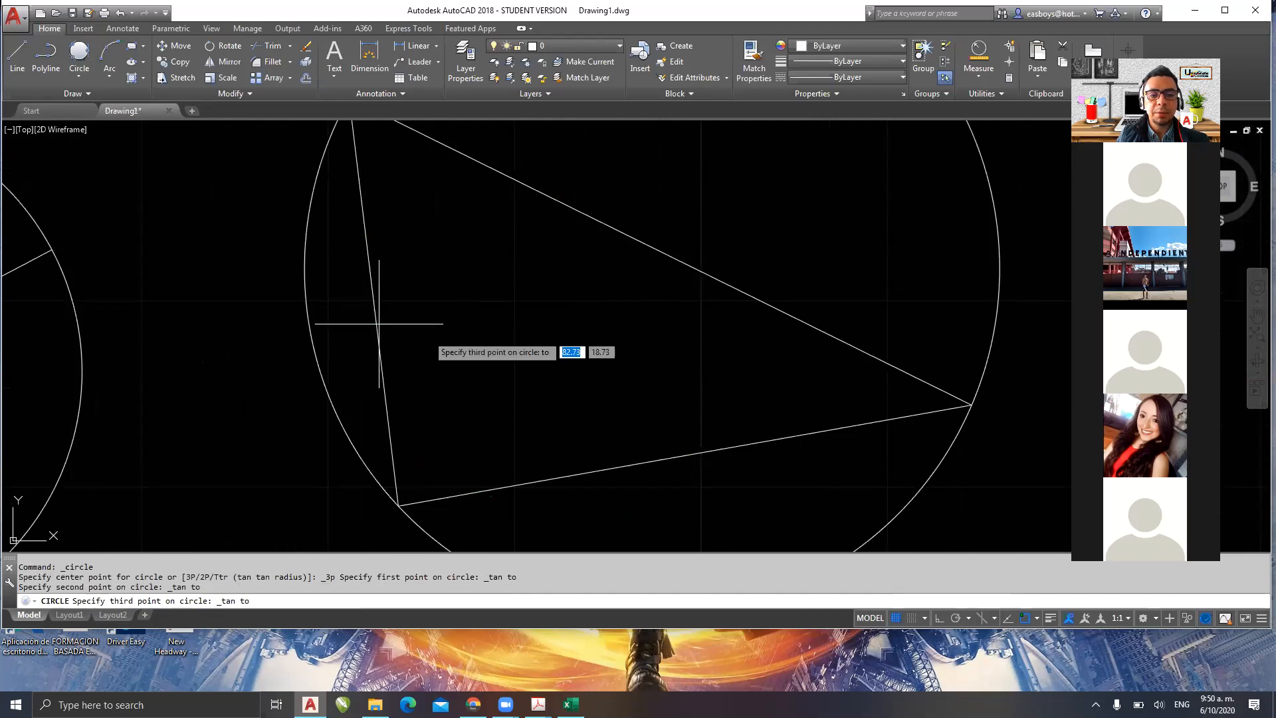
{"action": "left_click", "coordinate": [633, 463]}
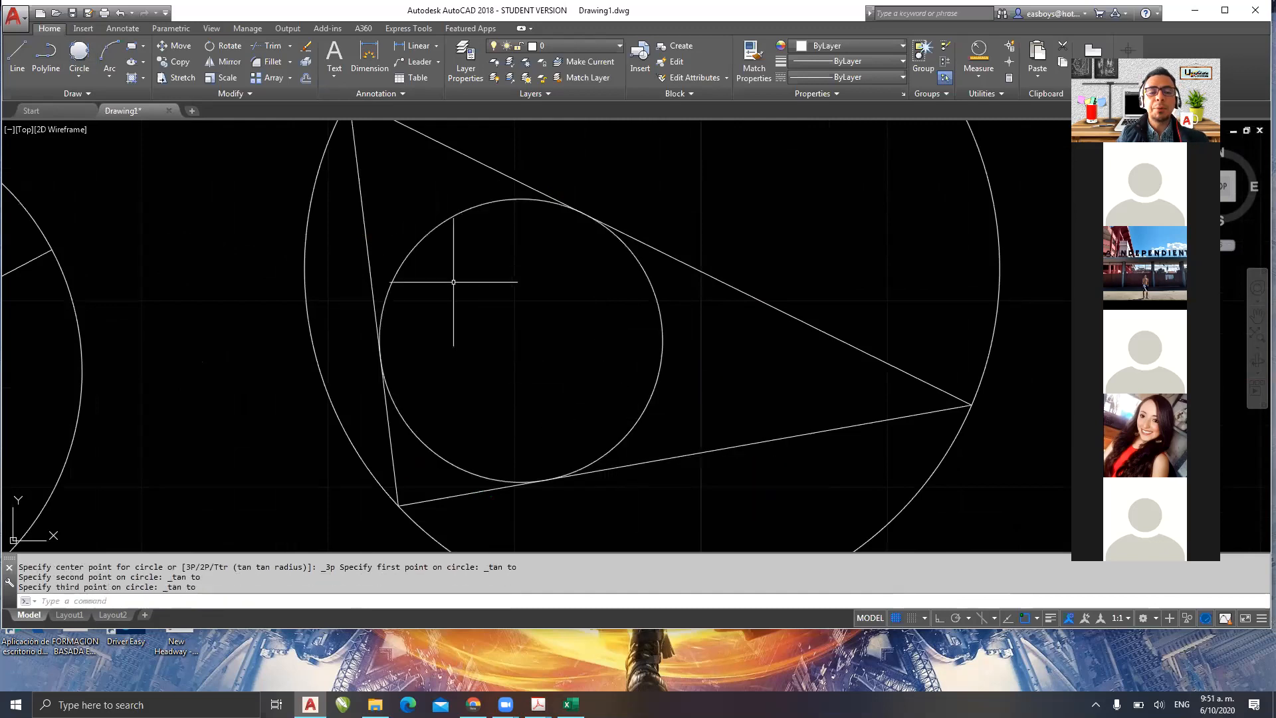
{"action": "scroll", "coordinate": [454, 281], "scroll_direction": "down", "scroll_amount": 6}
{"action": "middle_click_drag", "start_coordinate": [427, 299], "coordinate": [513, 327]}
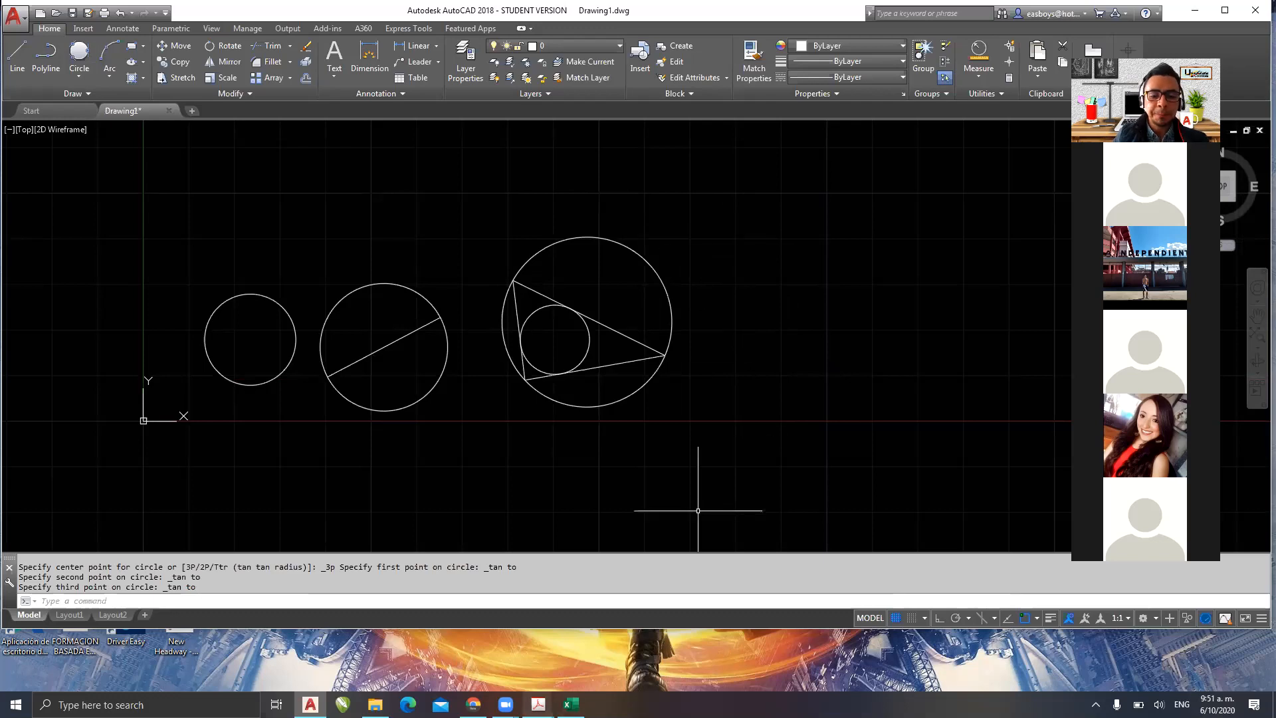
- Switch to the study guide PDF "GUÍA DE ESTUDIO I - Parámetros Iniciales de Dibujo" in Acrobat and read the DYNPICOORDS page at 125% zoom
{"action": "mouse_move", "coordinate": [539, 704]}
{"action": "left_click", "coordinate": [475, 658]}
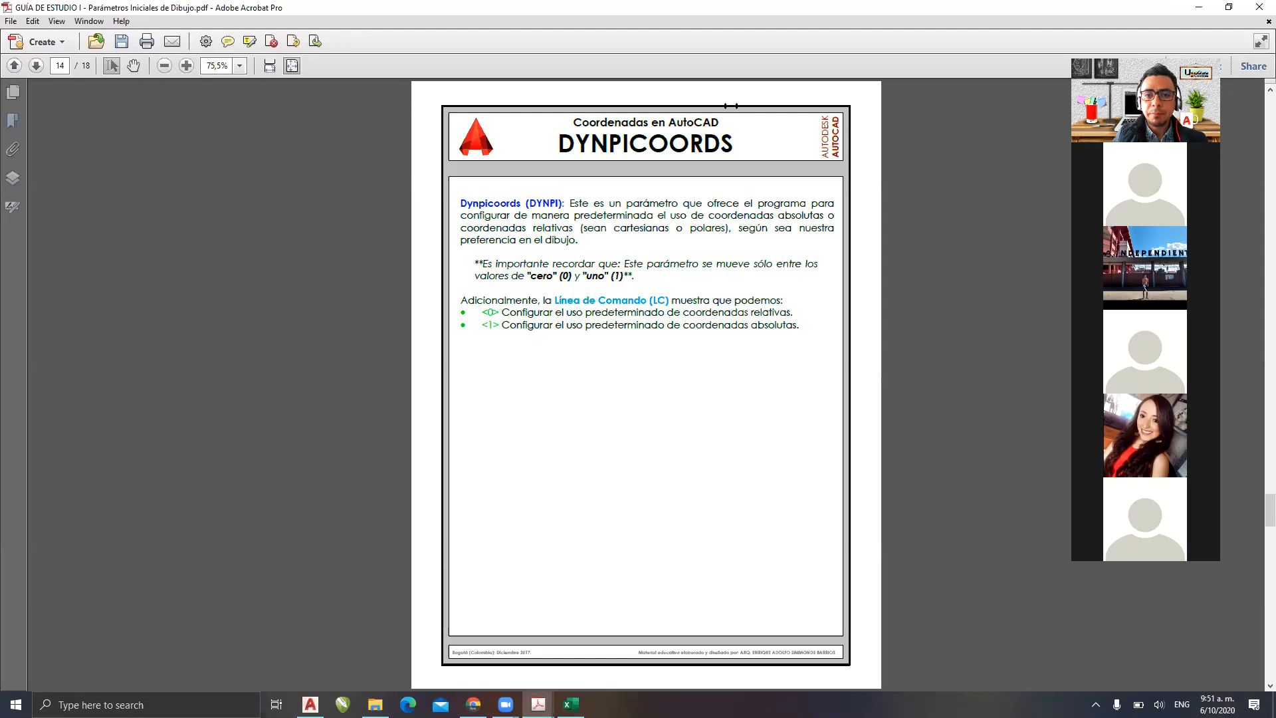
{"action": "left_click", "coordinate": [269, 65]}
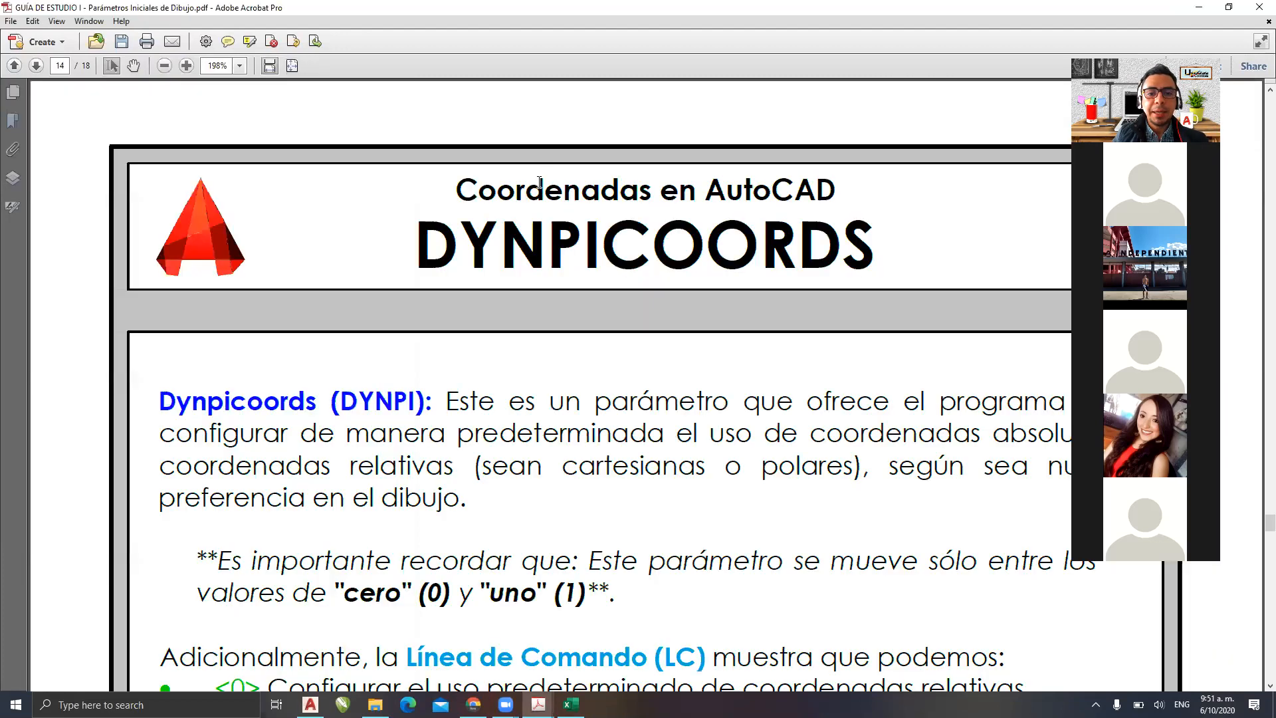
{"action": "scroll", "coordinate": [537, 187], "scroll_direction": "down", "scroll_amount": 3}
{"action": "scroll", "coordinate": [535, 213], "scroll_direction": "down", "scroll_amount": 2, "text": "ctrl"}
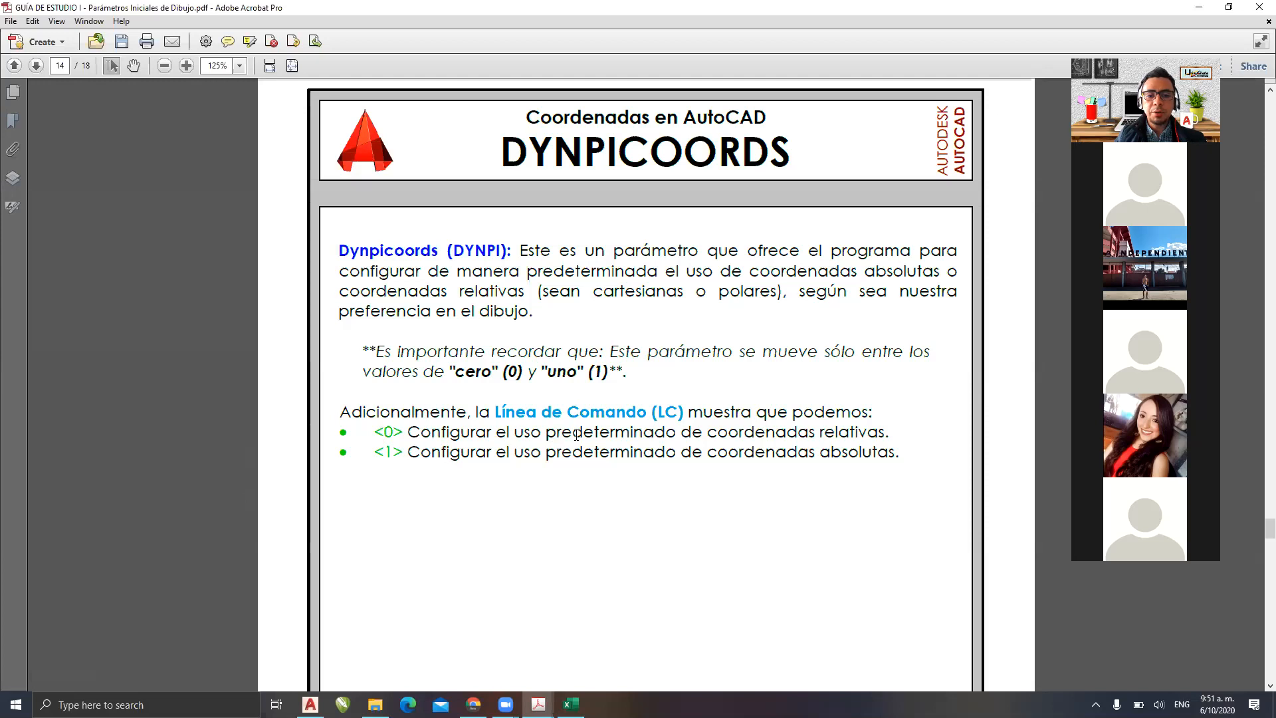
- Highlight the word "relativas" and the value 1 in the DYNPICOORDS options, and select the word "absolutas"
{"action": "left_click_drag", "start_coordinate": [886, 432], "coordinate": [820, 432]}
{"action": "left_click", "coordinate": [251, 42]}
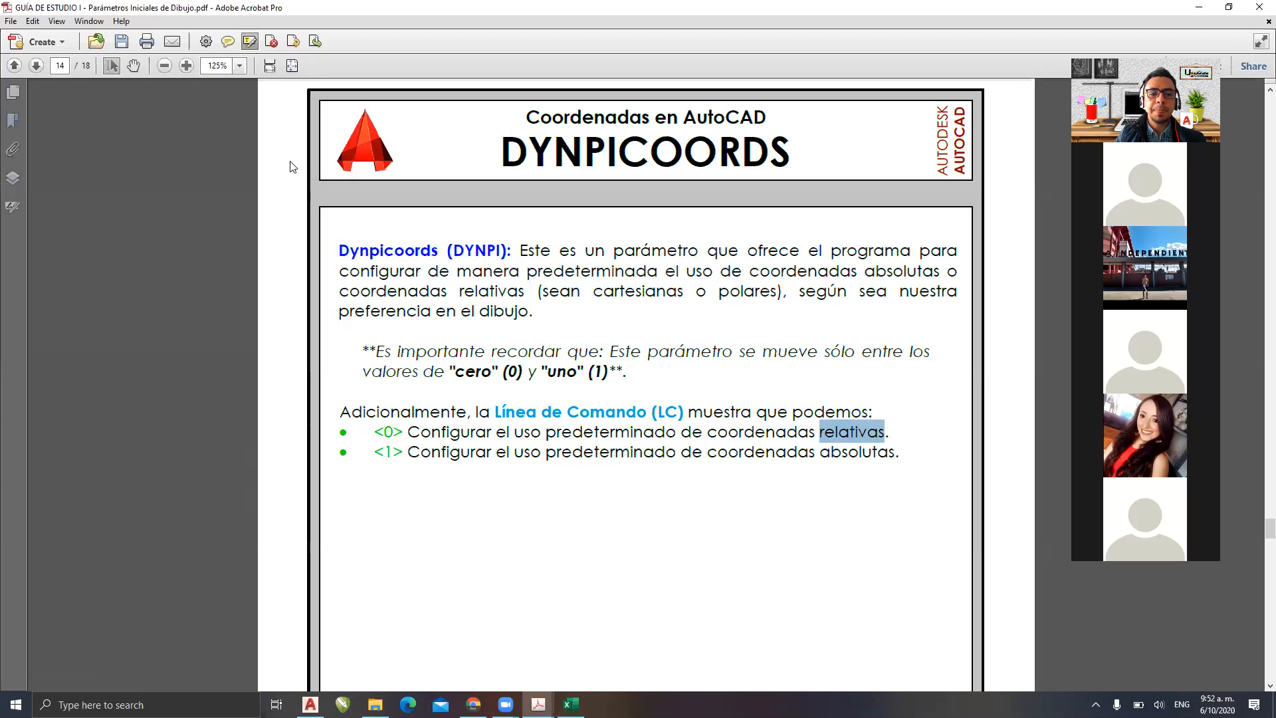
{"action": "left_click_drag", "start_coordinate": [374, 452], "coordinate": [393, 452]}
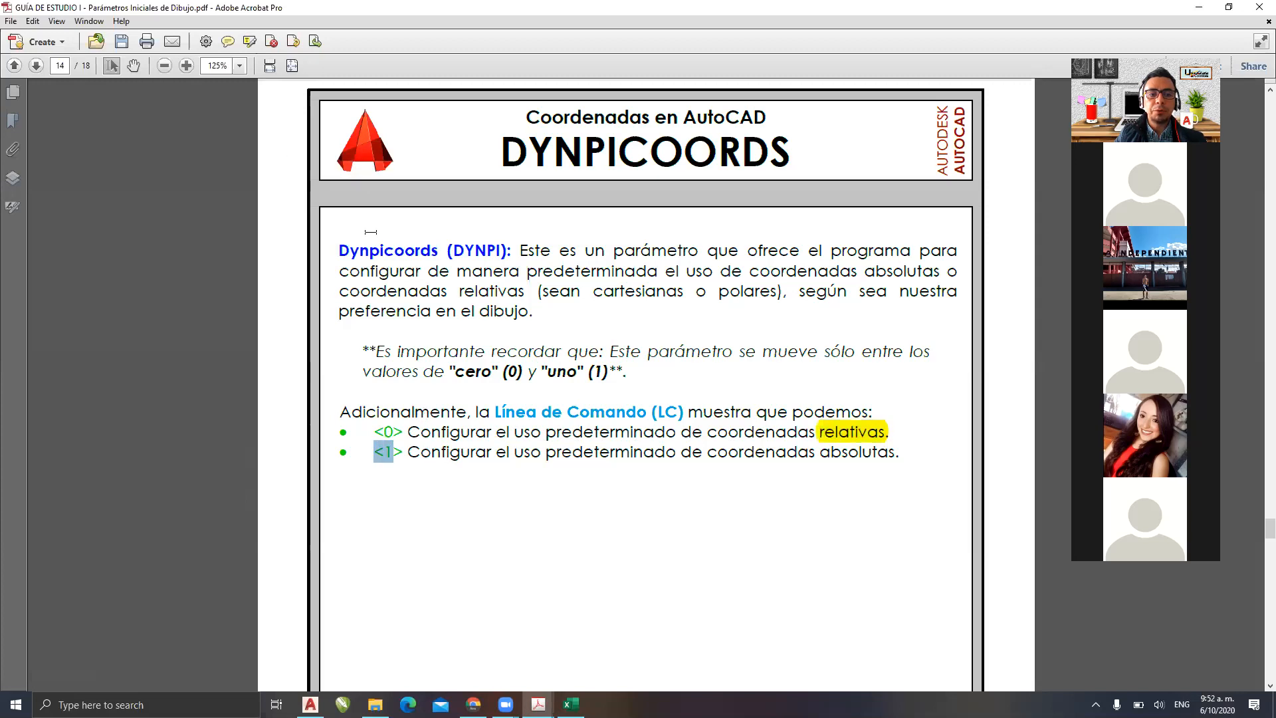
{"action": "left_click", "coordinate": [250, 43]}
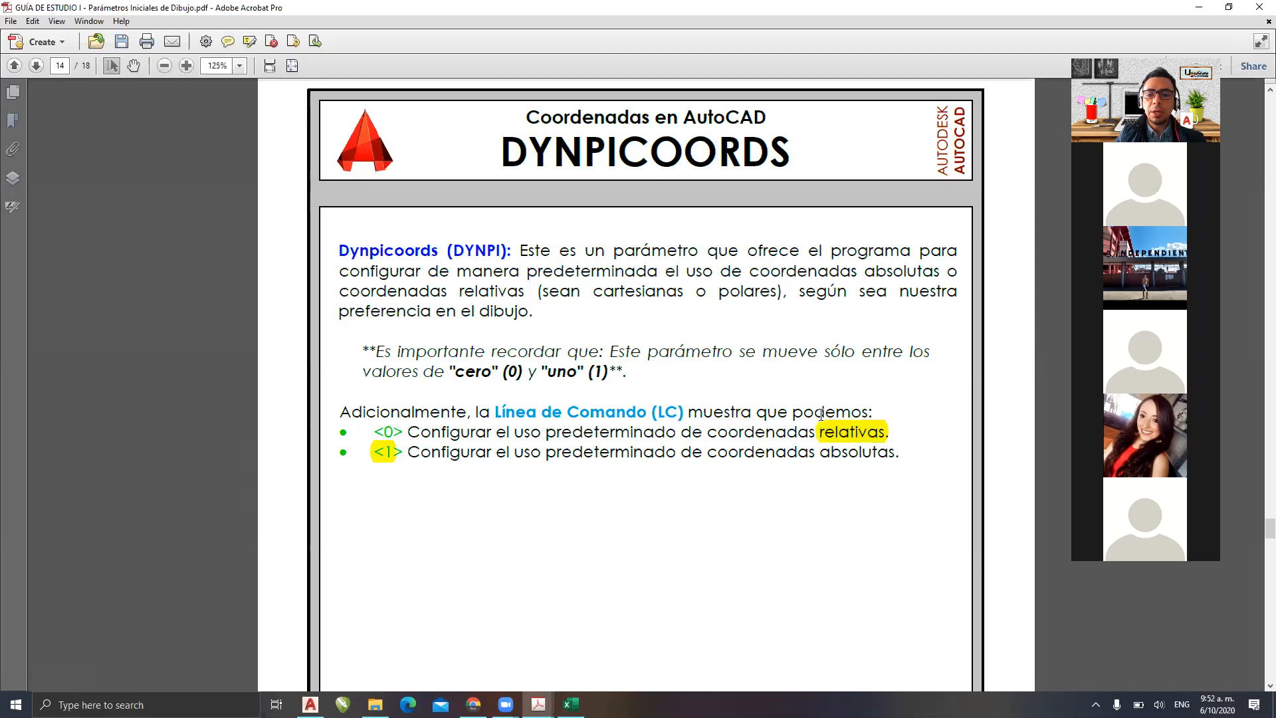
{"action": "left_click_drag", "start_coordinate": [895, 453], "coordinate": [818, 453]}
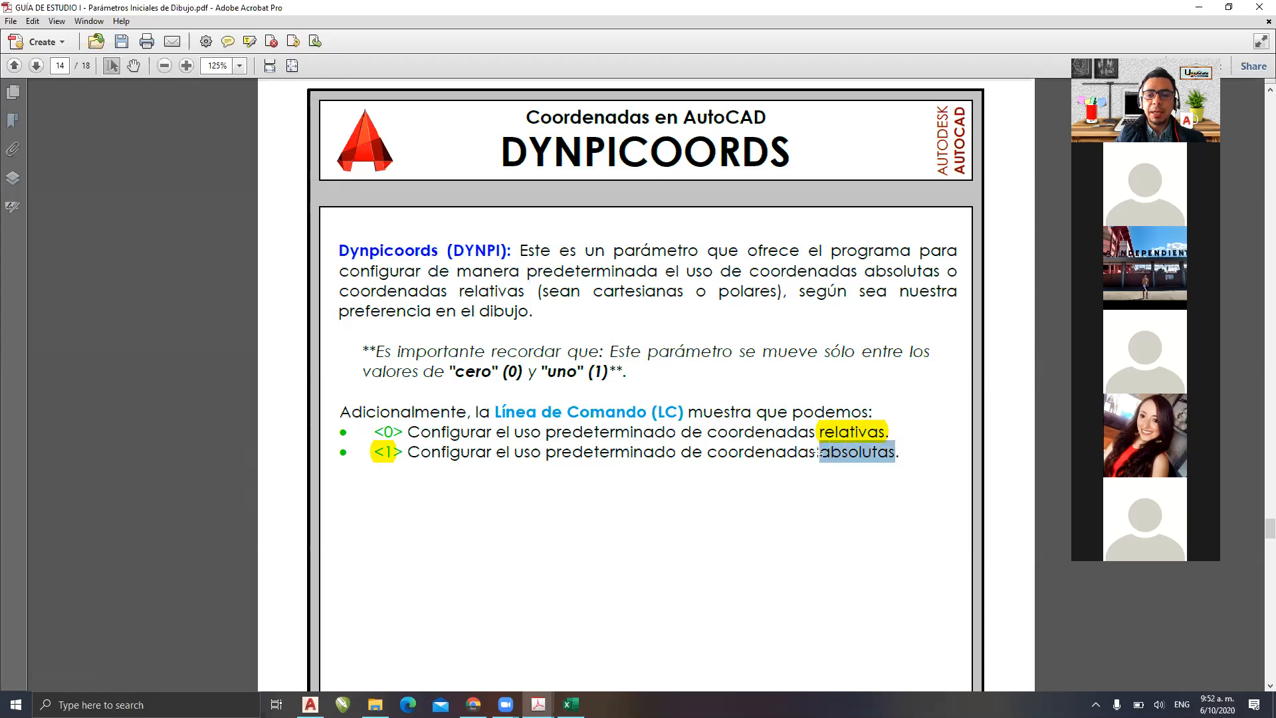
- Return to AutoCAD and erase all the circles, the line and the triangle from the drawing
{"action": "left_click", "coordinate": [1207, 7]}
{"action": "left_click", "coordinate": [812, 196]}
{"action": "left_click", "coordinate": [288, 401]}
{"action": "key", "text": "Delete"}
- Open the PDF "SESIÓN 01 - Guía de Ejercicios Práctico" at page 7 and examine the instructions and figures of exercise 1.2
{"action": "mouse_move", "coordinate": [538, 704]}
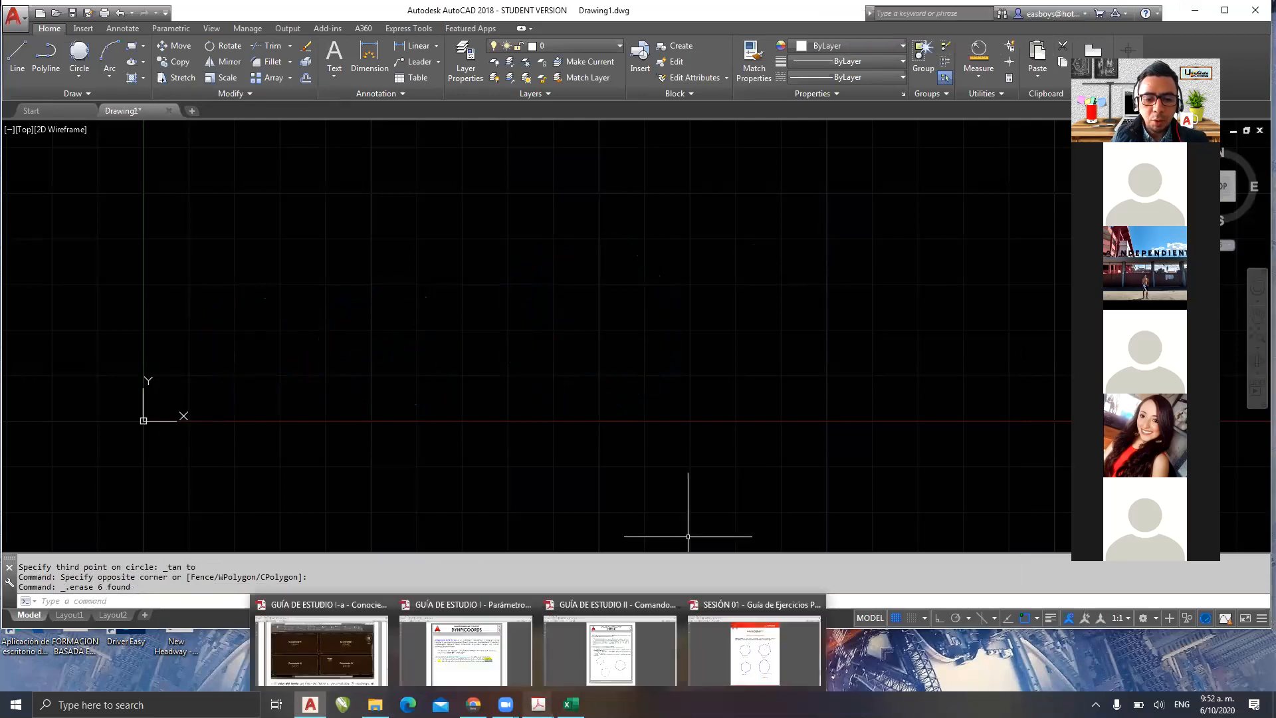
{"action": "left_click", "coordinate": [754, 669]}
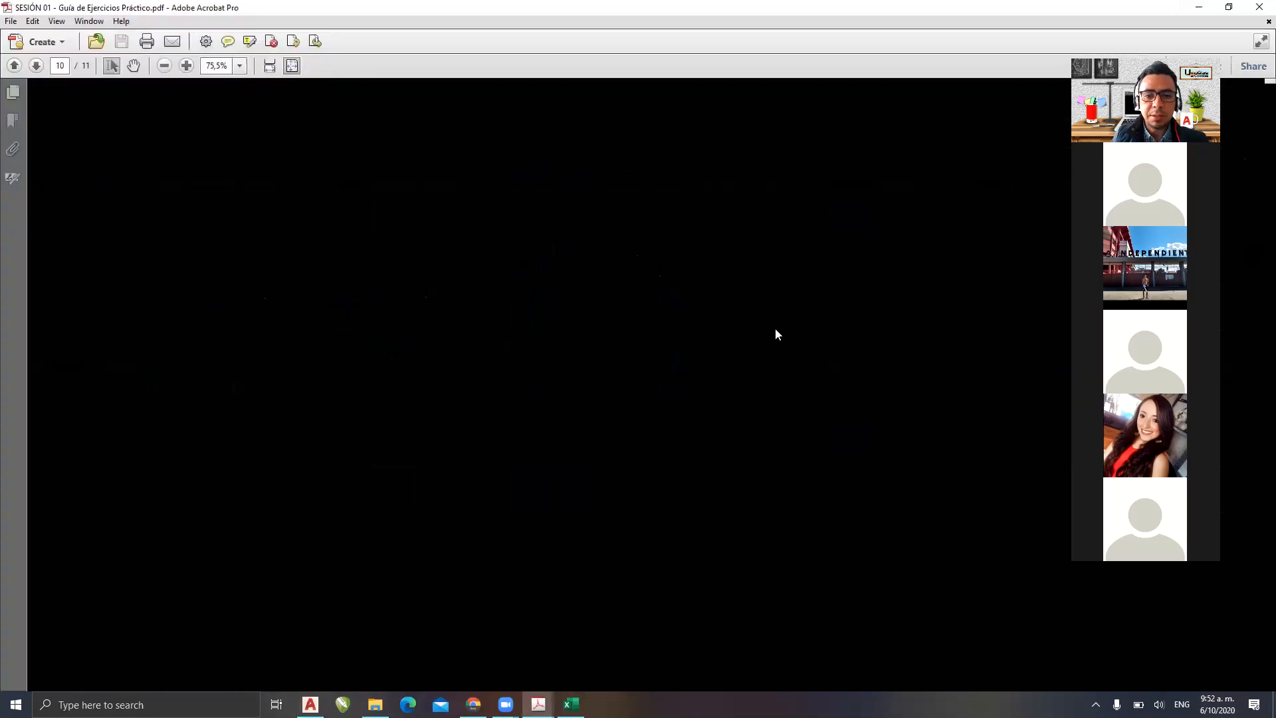
{"action": "scroll", "coordinate": [775, 327], "scroll_direction": "up", "scroll_amount": 5}
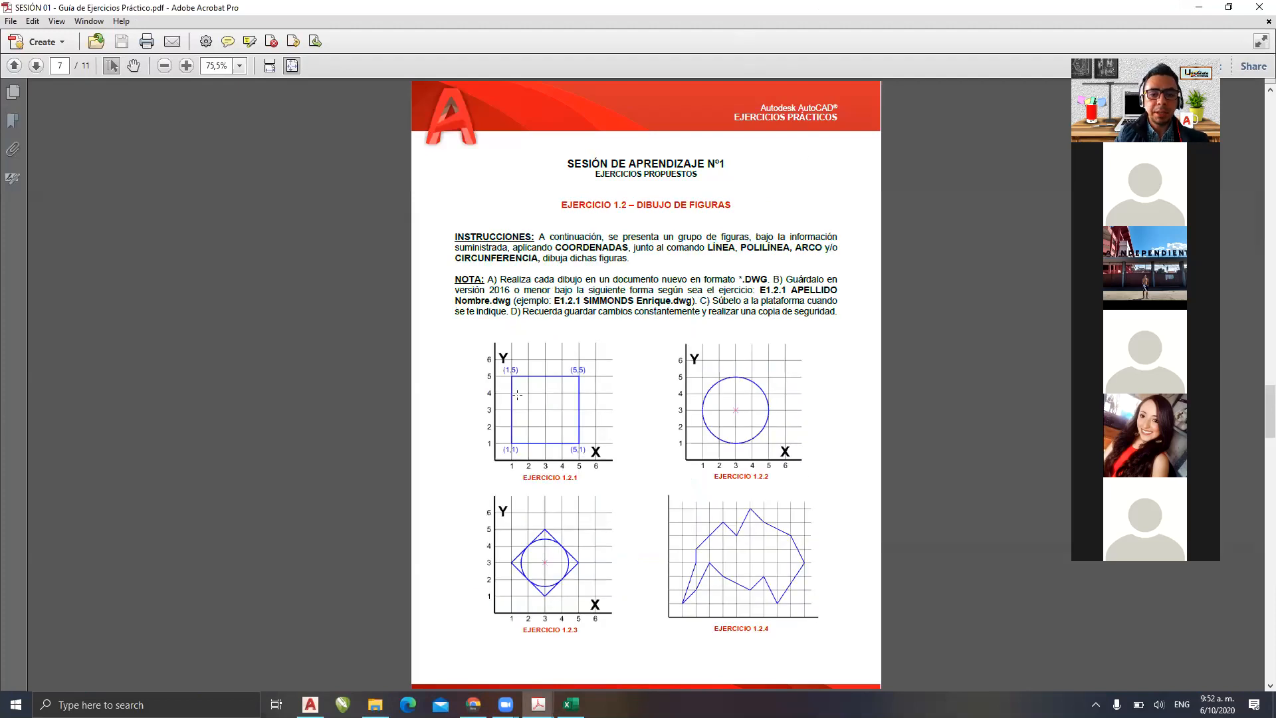
{"action": "scroll", "coordinate": [497, 411], "scroll_direction": "up", "scroll_amount": 5, "text": "ctrl"}
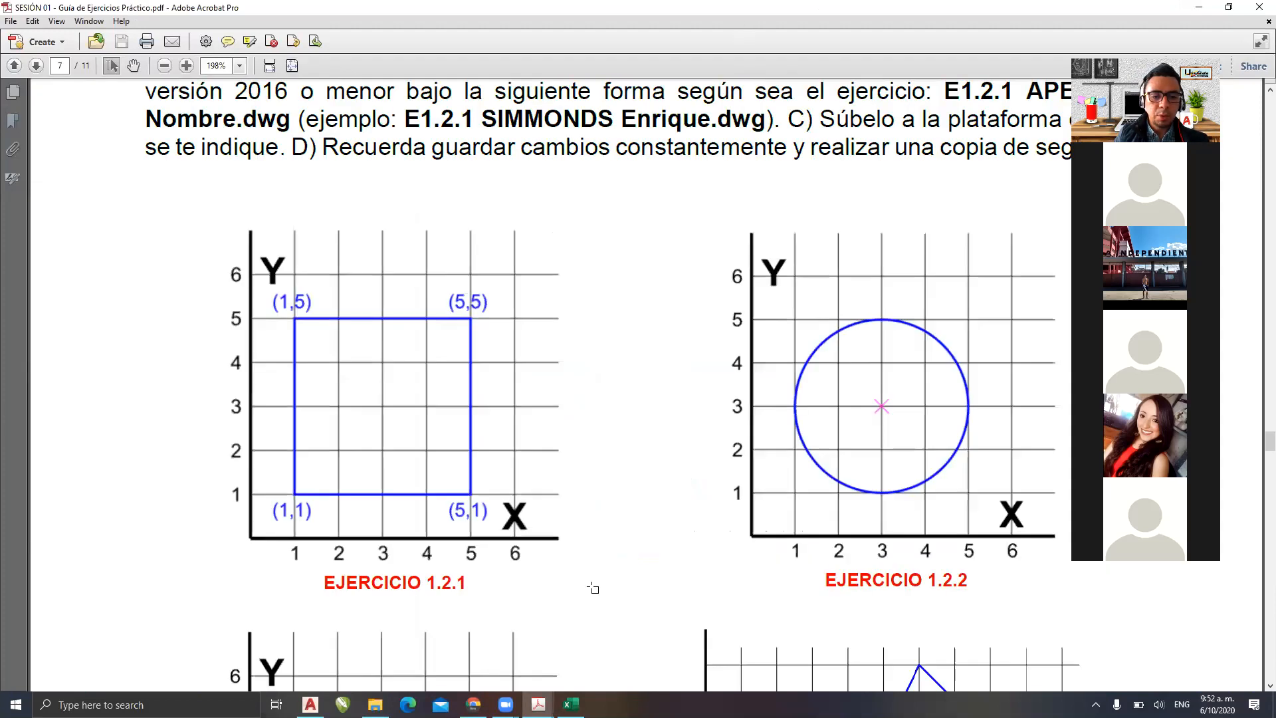
{"action": "scroll", "coordinate": [600, 595], "scroll_direction": "down", "scroll_amount": 2, "text": "ctrl"}
{"action": "scroll", "coordinate": [599, 595], "scroll_direction": "down", "scroll_amount": 2, "text": "ctrl"}
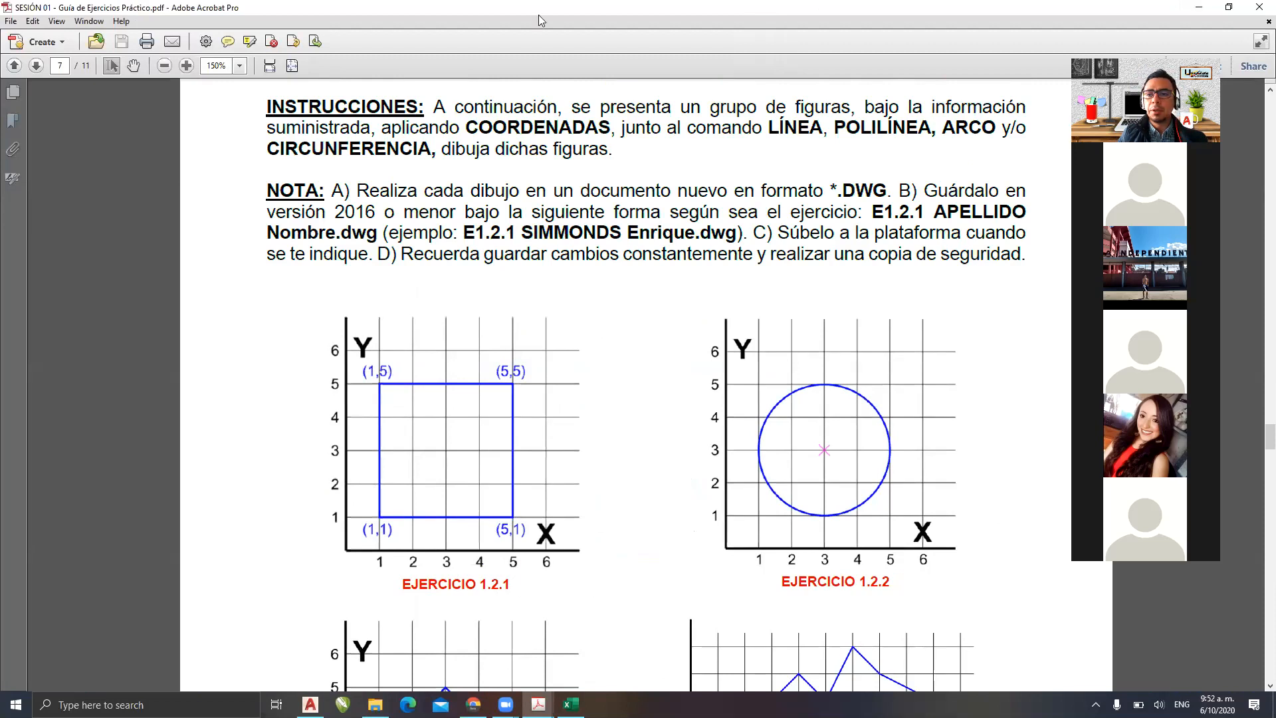
- Arrange AutoCAD and the exercise PDF side by side, with the drawing origin and the square of exercise 1.2.1 in view
{"action": "key", "text": "super+Right"}
{"action": "left_click", "coordinate": [210, 72]}
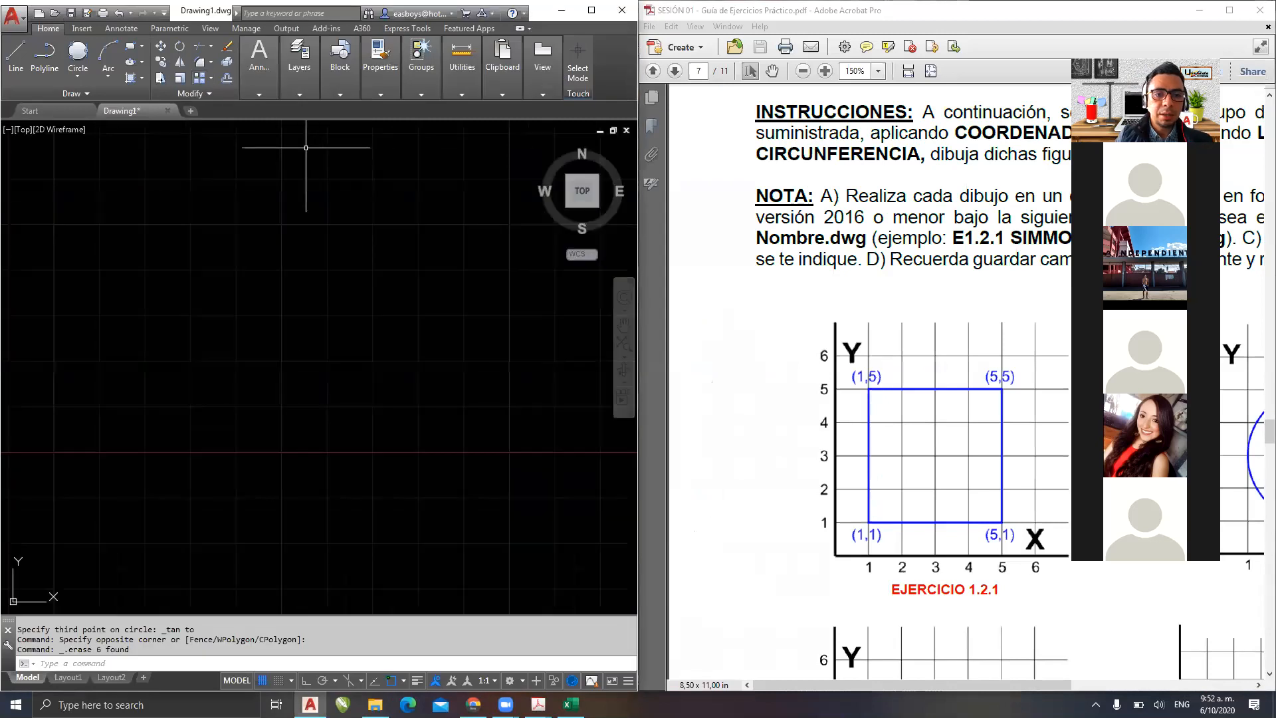
{"action": "scroll", "coordinate": [852, 330], "scroll_direction": "down", "scroll_amount": 1}
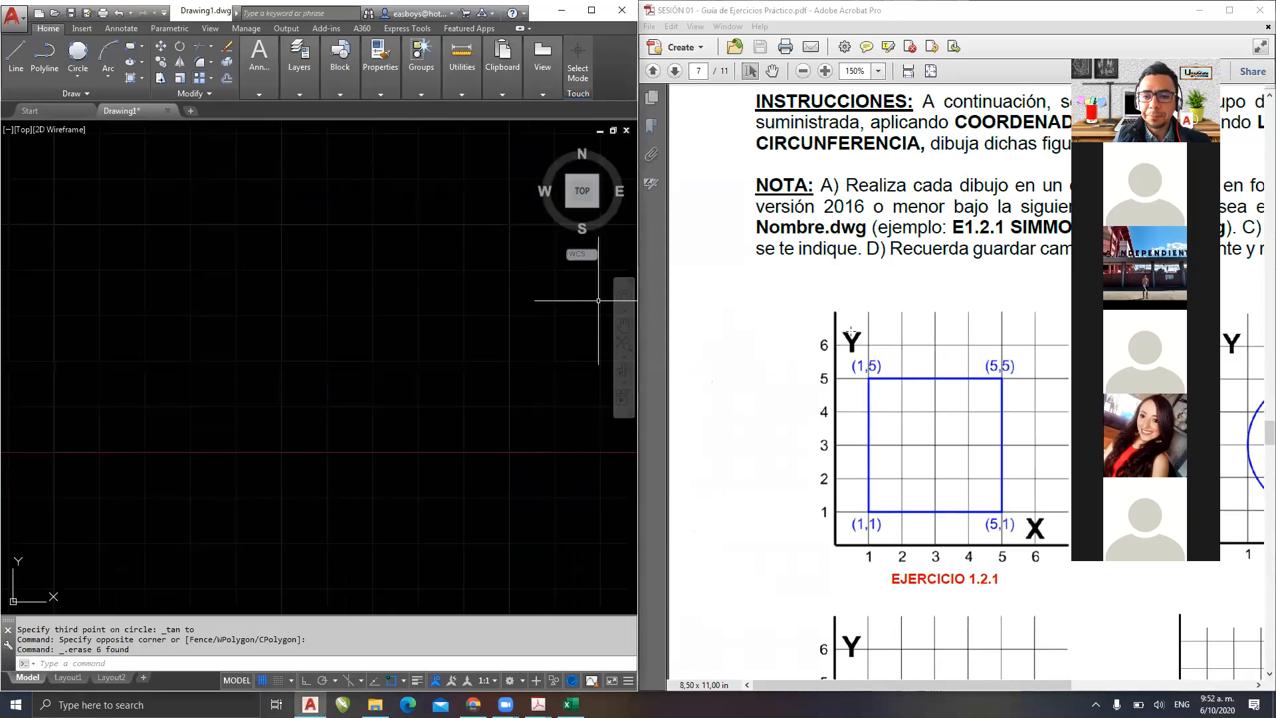
{"action": "scroll", "coordinate": [851, 331], "scroll_direction": "down", "scroll_amount": 2}
{"action": "middle_click_drag", "start_coordinate": [341, 397], "coordinate": [443, 338]}
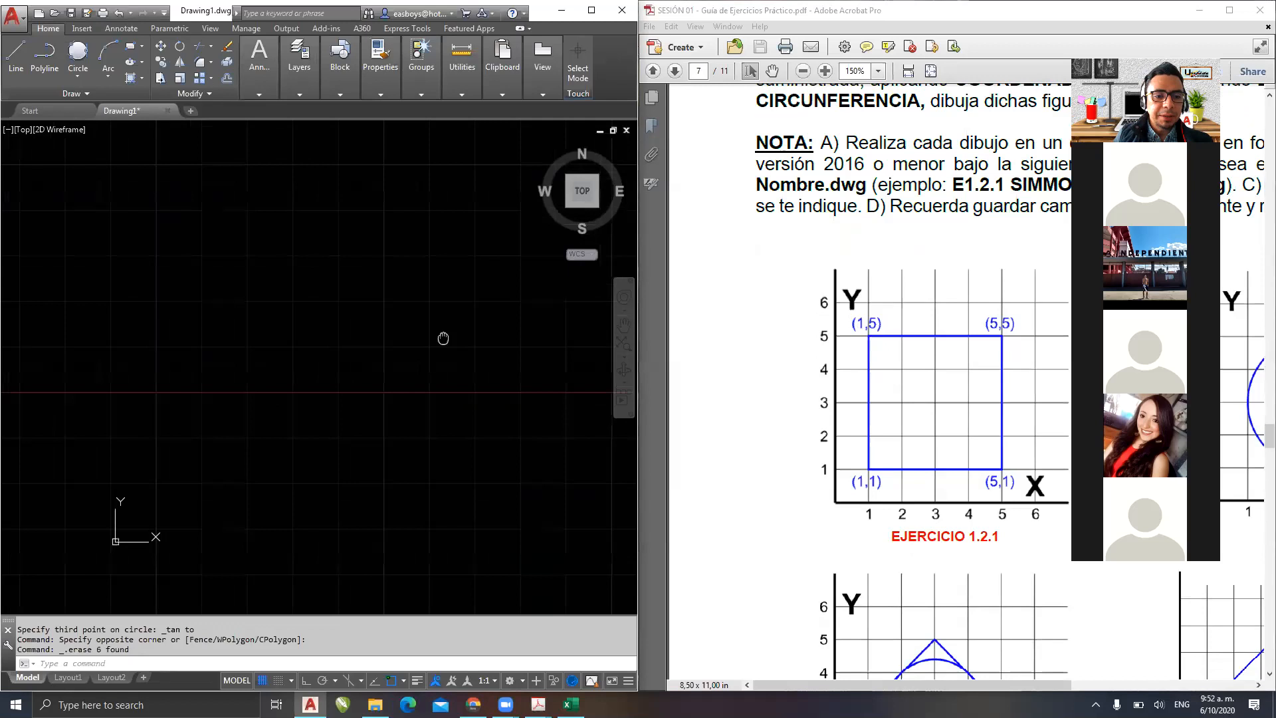
{"action": "middle_click_drag", "start_coordinate": [69, 450], "coordinate": [205, 400]}
{"action": "scroll", "coordinate": [205, 400], "scroll_direction": "down", "scroll_amount": 2}
{"action": "left_click_drag", "start_coordinate": [582, 191], "coordinate": [410, 272]}
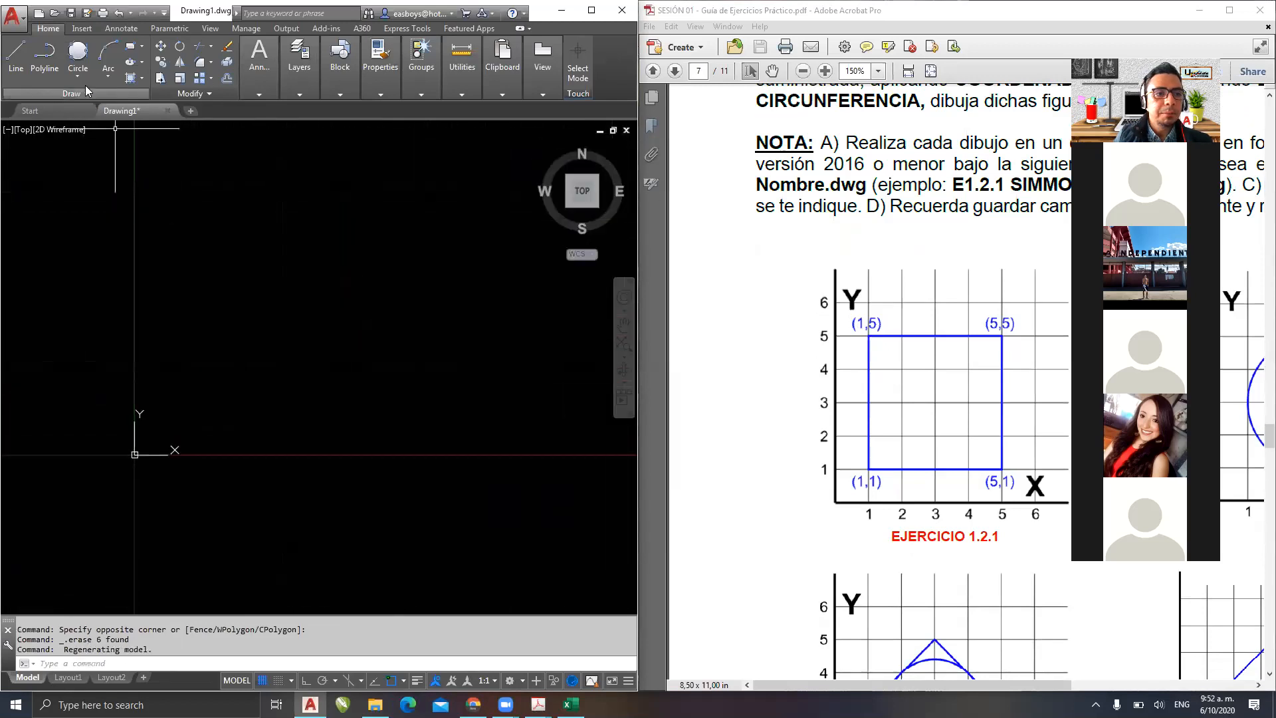
- Draw a line from 1,1 to 5,1 with absolute coordinates as the lower side of the exercise 1.2.1 square
{"action": "left_click", "coordinate": [17, 55]}
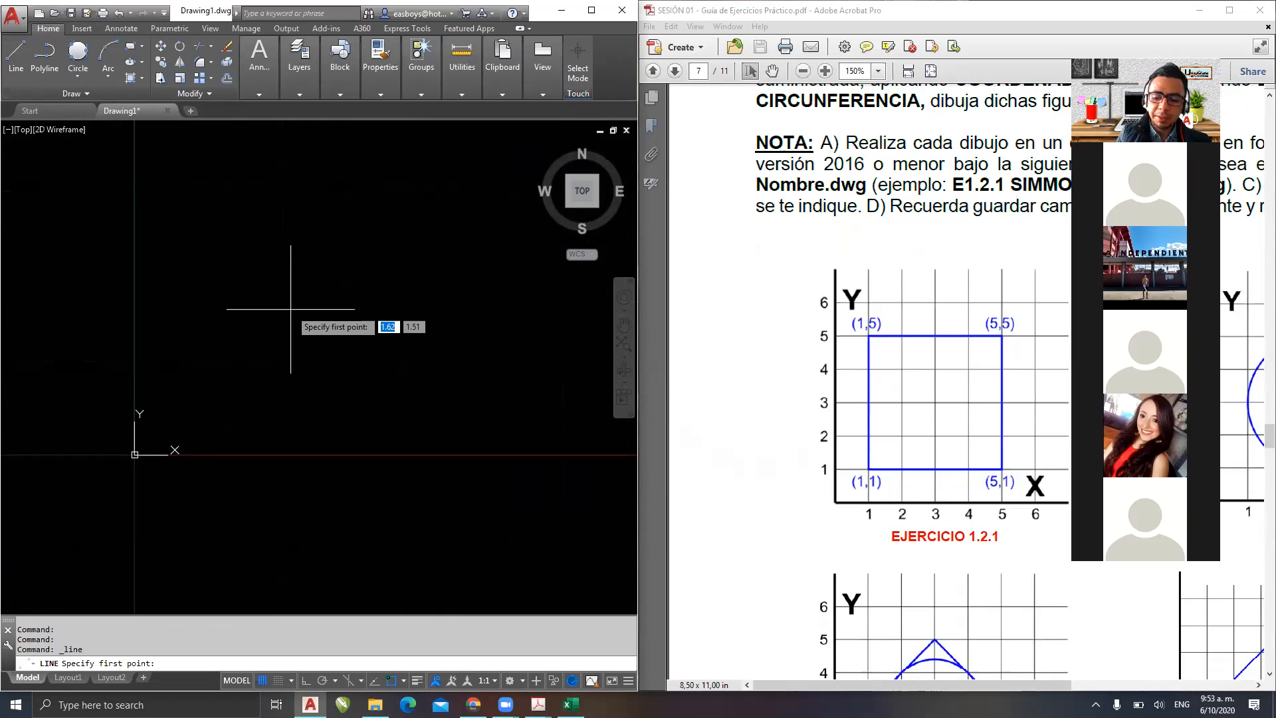
{"action": "type", "text": "1"}
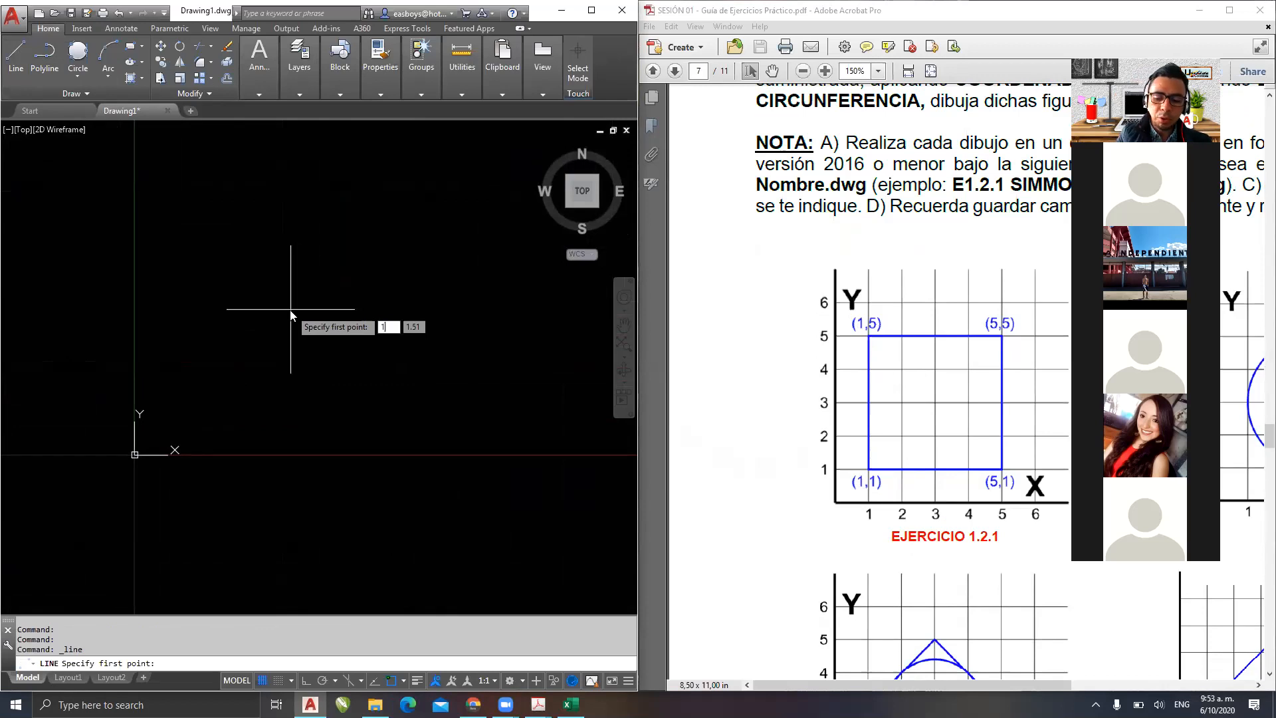
{"action": "key", "text": "Tab"}
{"action": "type", "text": "1"}
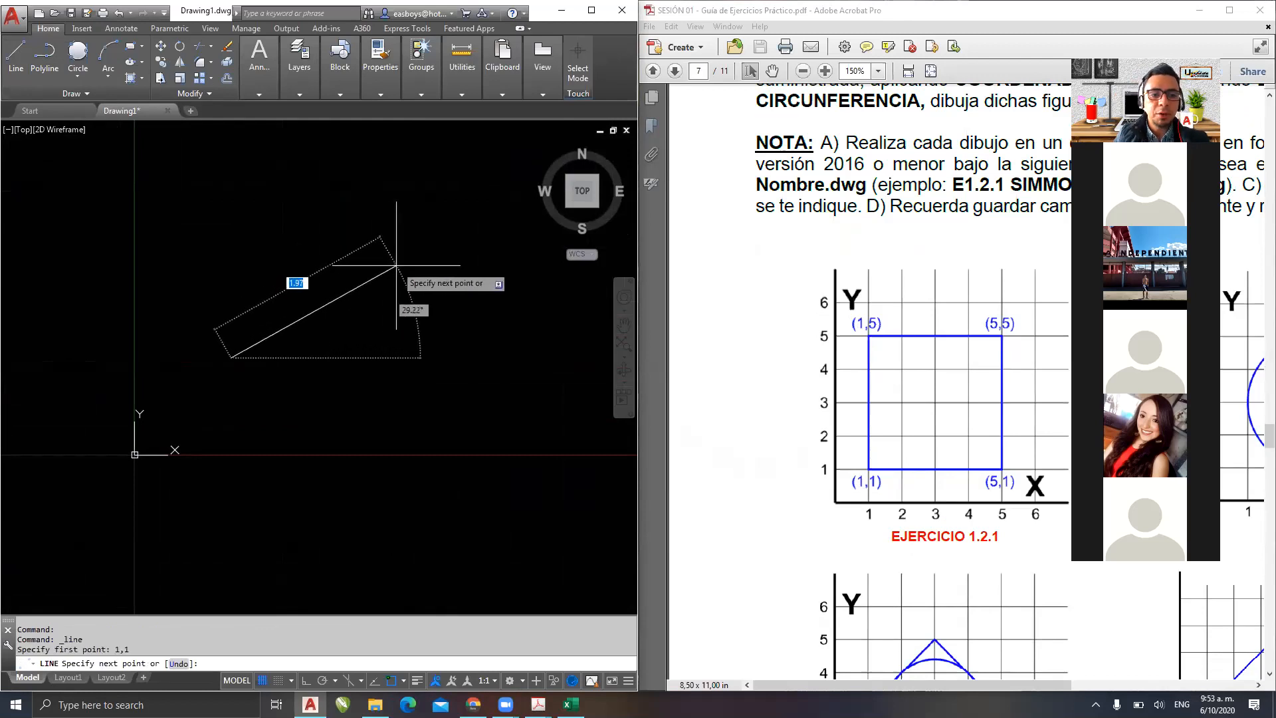
{"action": "scroll", "coordinate": [399, 280], "scroll_direction": "down", "scroll_amount": 2}
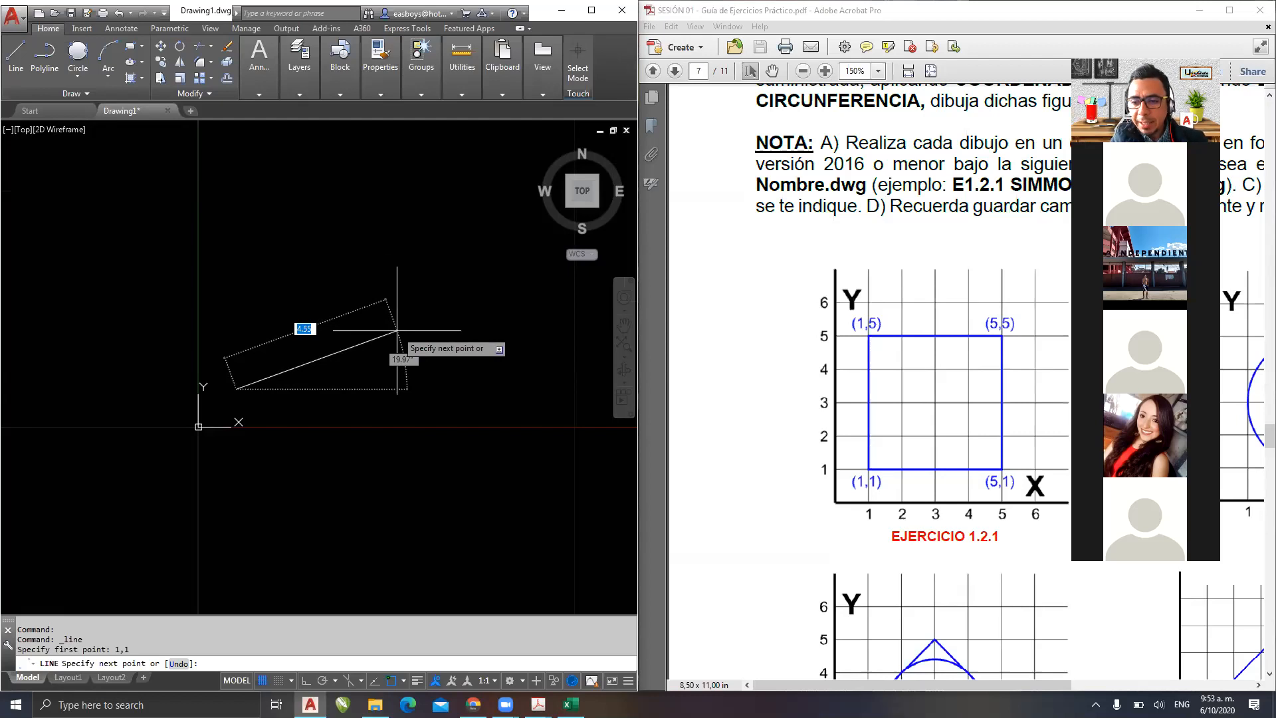
{"action": "type", "text": "5,1"}
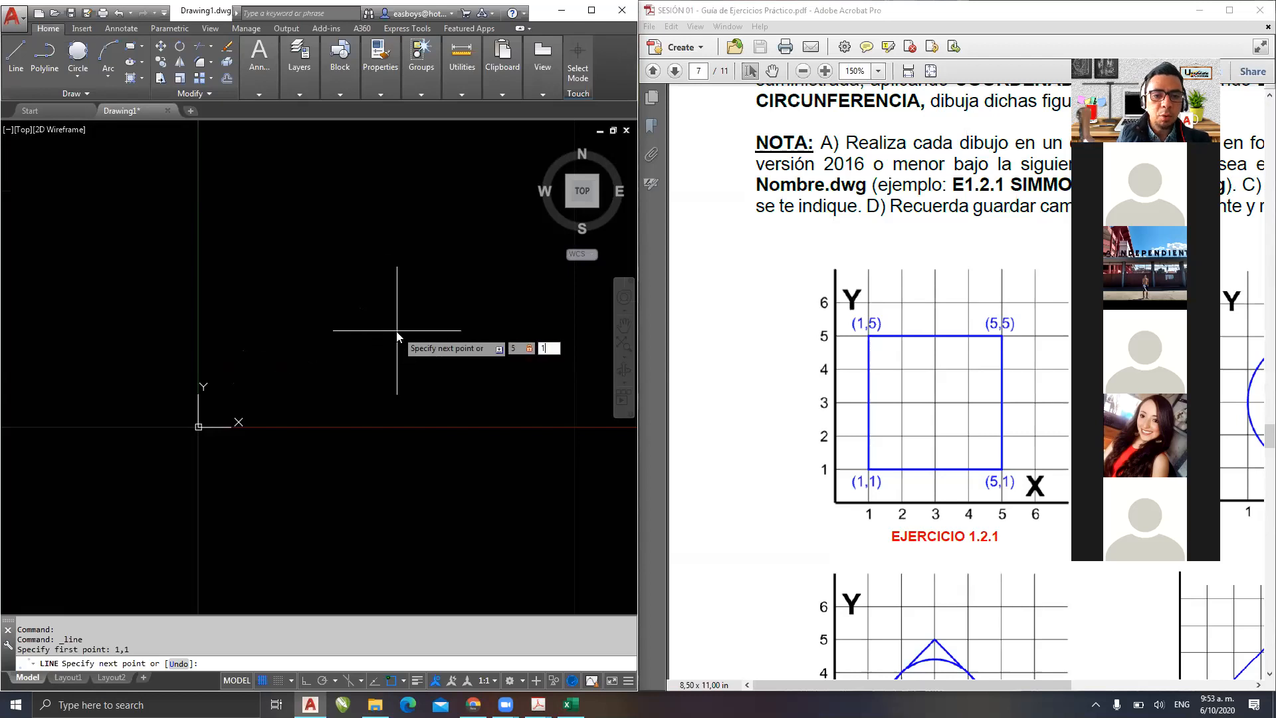
{"action": "key", "text": "Return"}
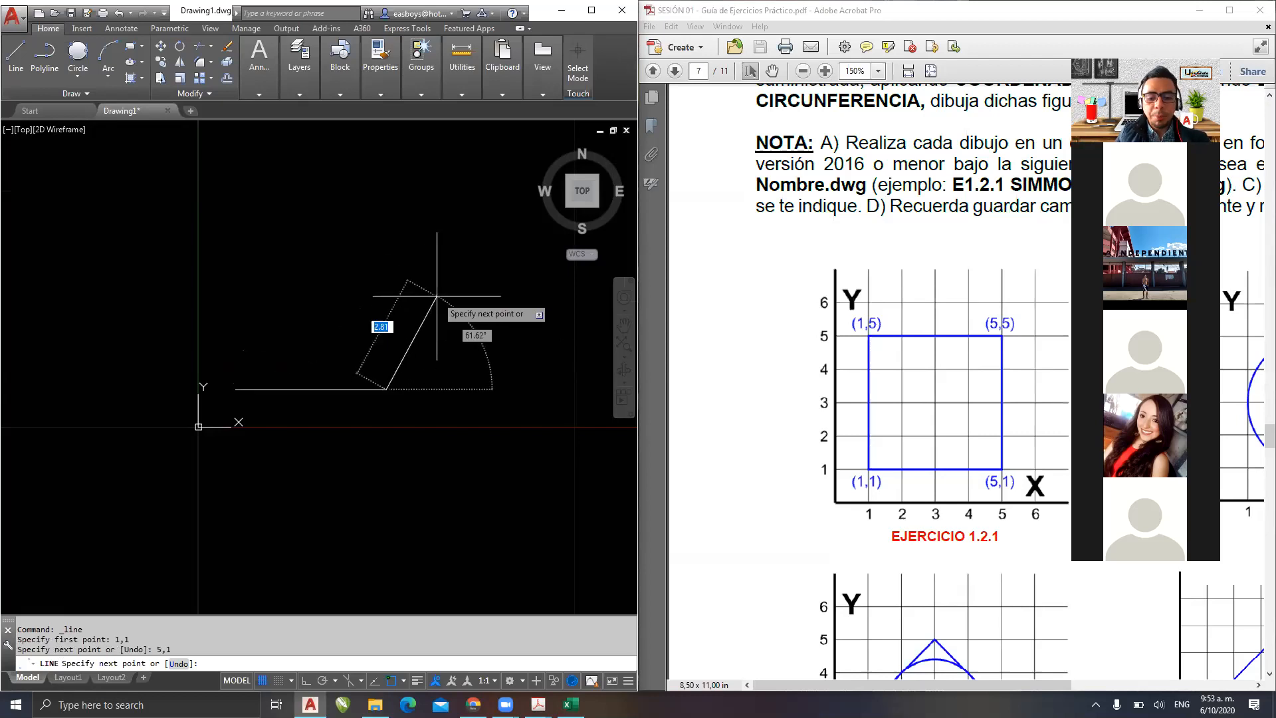
- Undo the last line segment and leave the Line command
{"action": "type", "text": "U"}
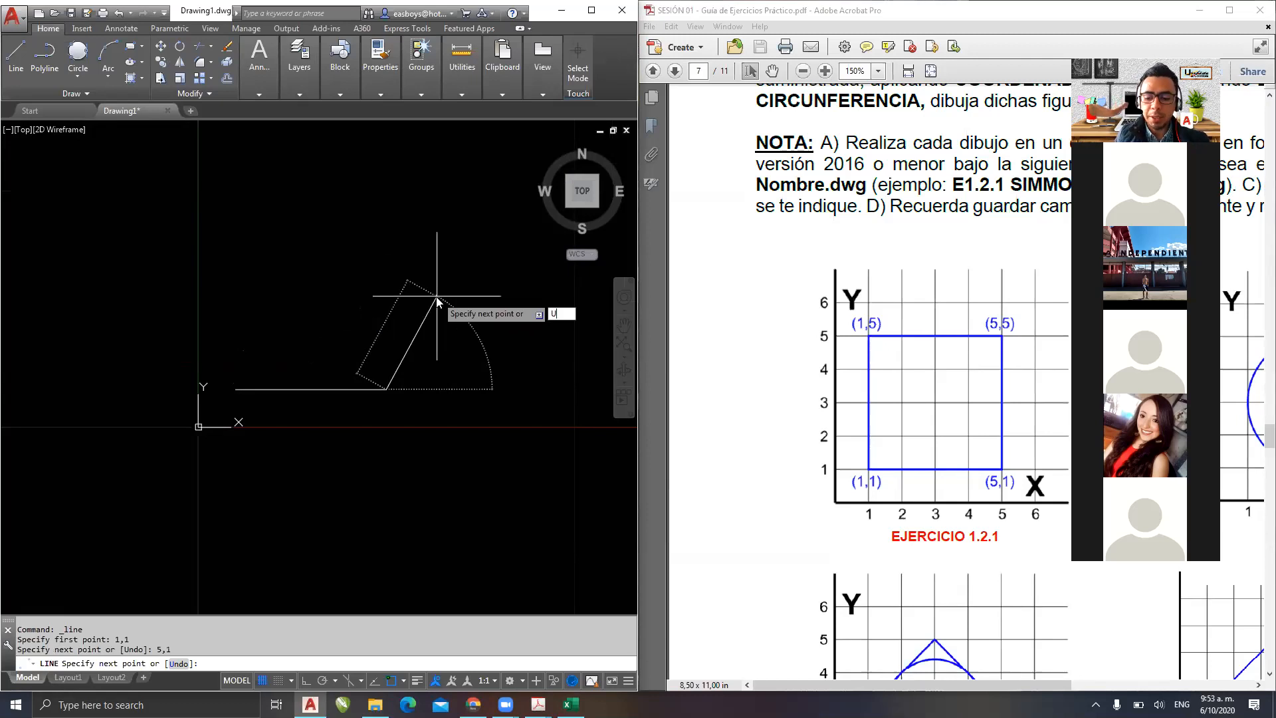
{"action": "key", "text": "Return"}
{"action": "key", "text": "Escape"}
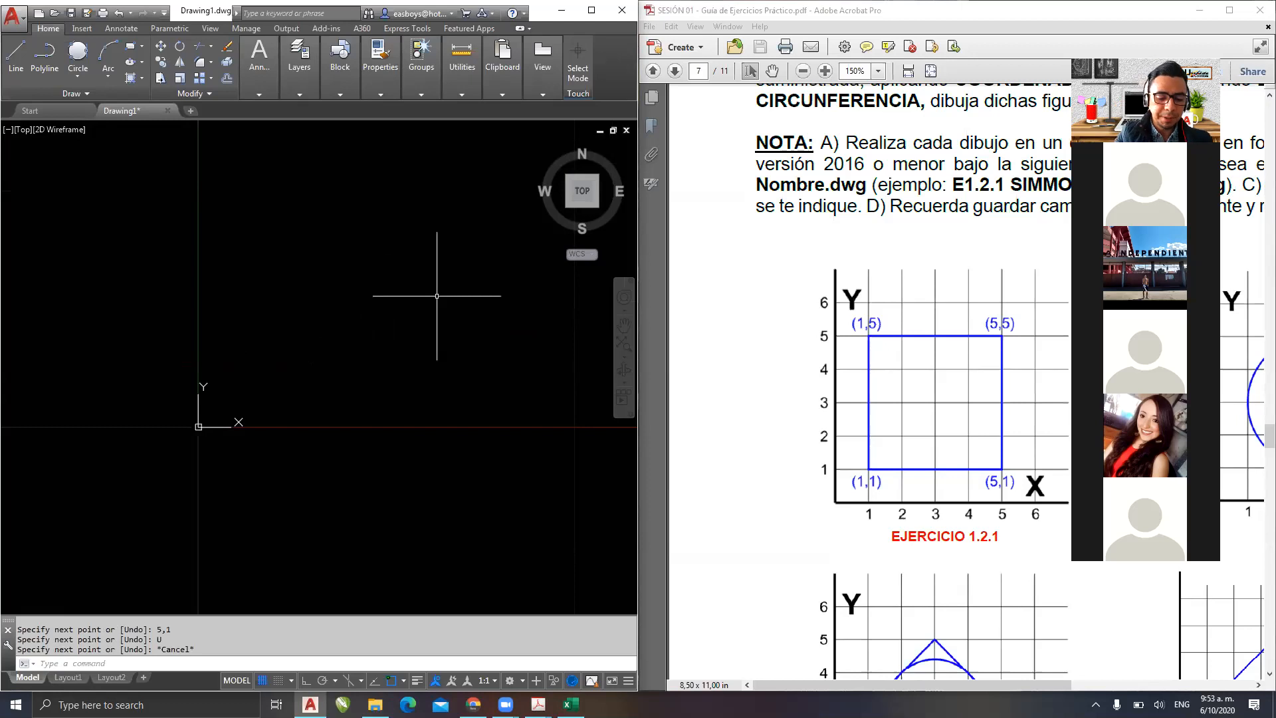
- Set the DYNPICOORDS system variable to 0 so that coordinates are entered as relative by default
{"action": "type", "text": "DINPIC"}
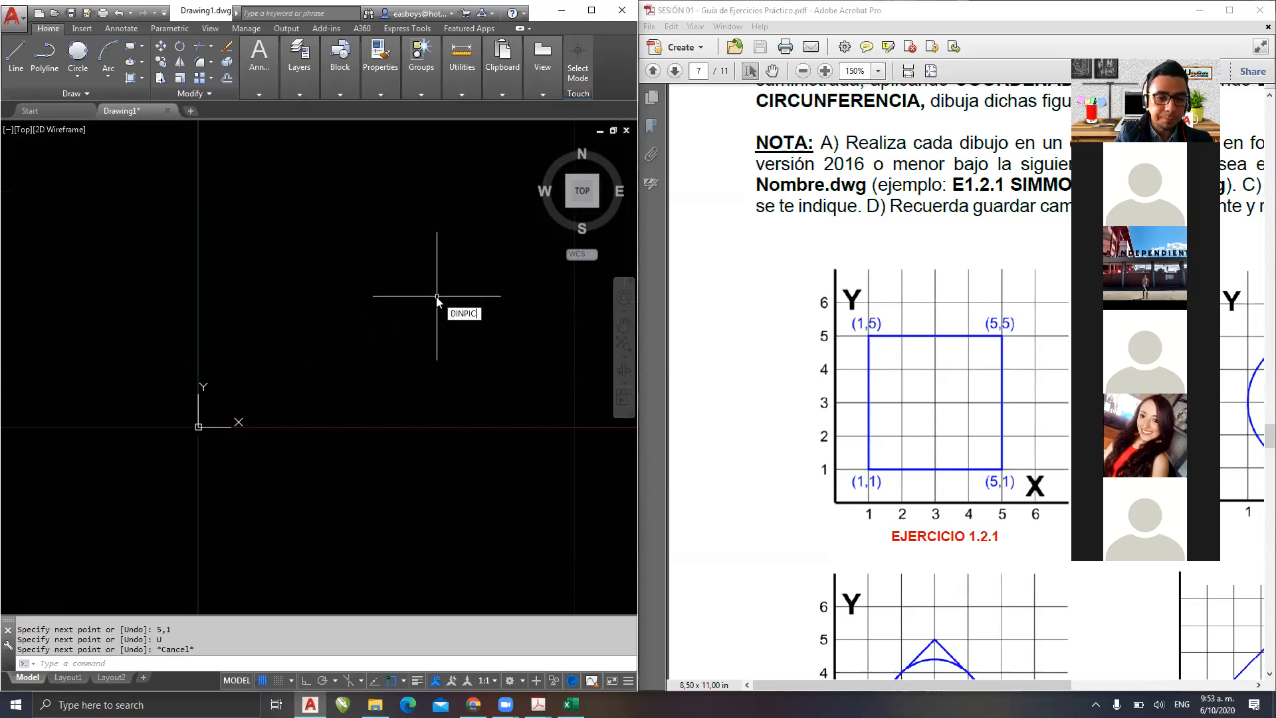
{"action": "key", "text": "BackSpace"}
{"action": "key", "text": "BackSpace"}
{"action": "key", "text": "BackSpace"}
{"action": "key", "text": "BackSpace"}
{"action": "key", "text": "BackSpace"}
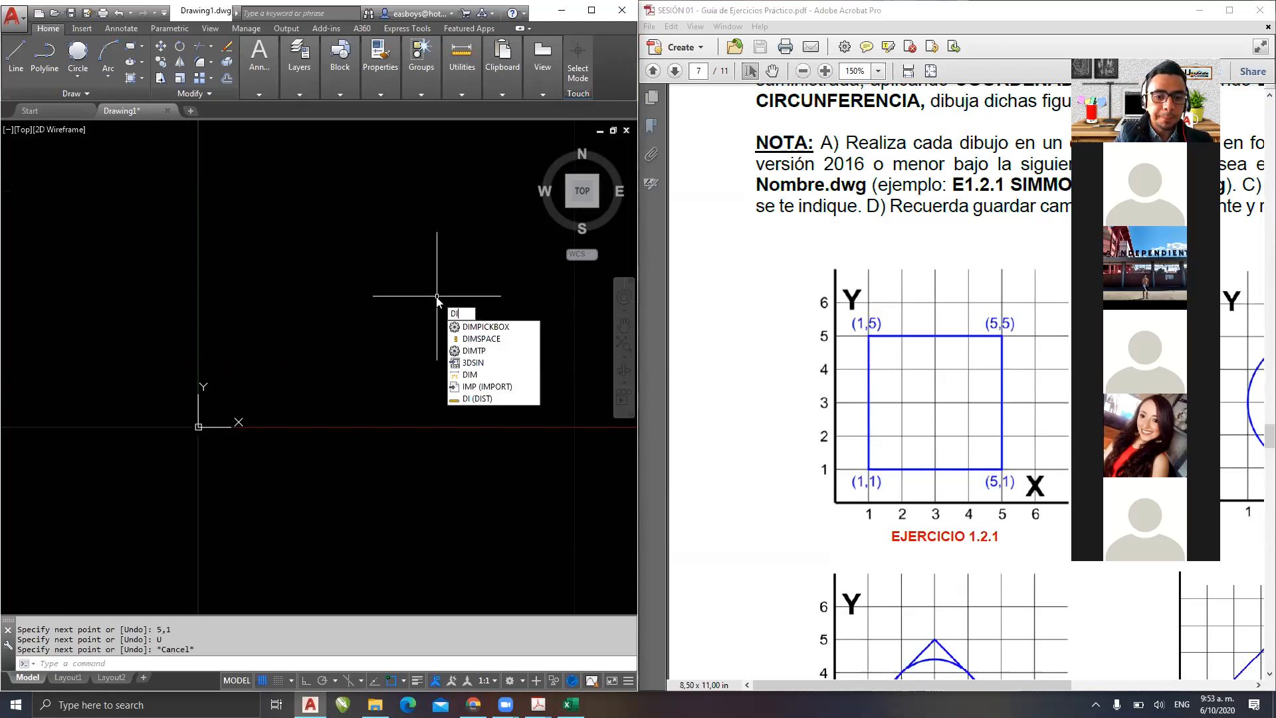
{"action": "type", "text": "N"}
{"action": "key", "text": "BackSpace"}
{"action": "type", "text": "YNPICOORDS"}
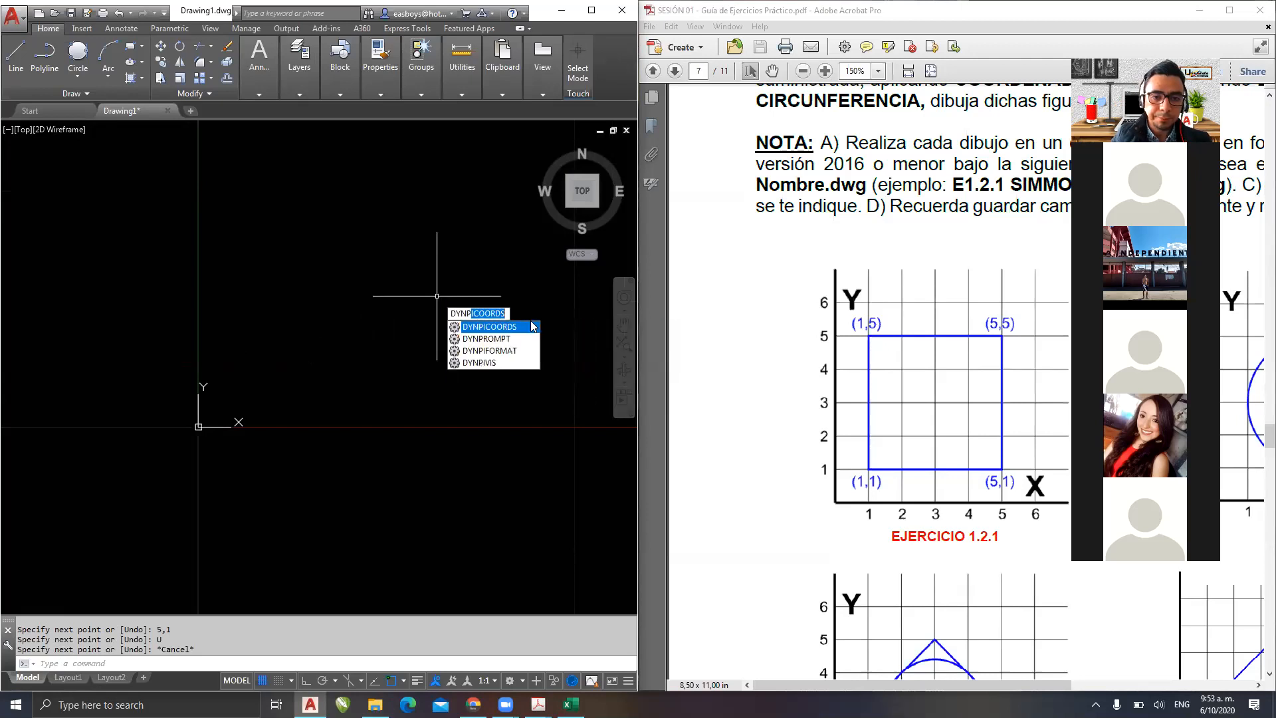
{"action": "left_click", "coordinate": [514, 326]}
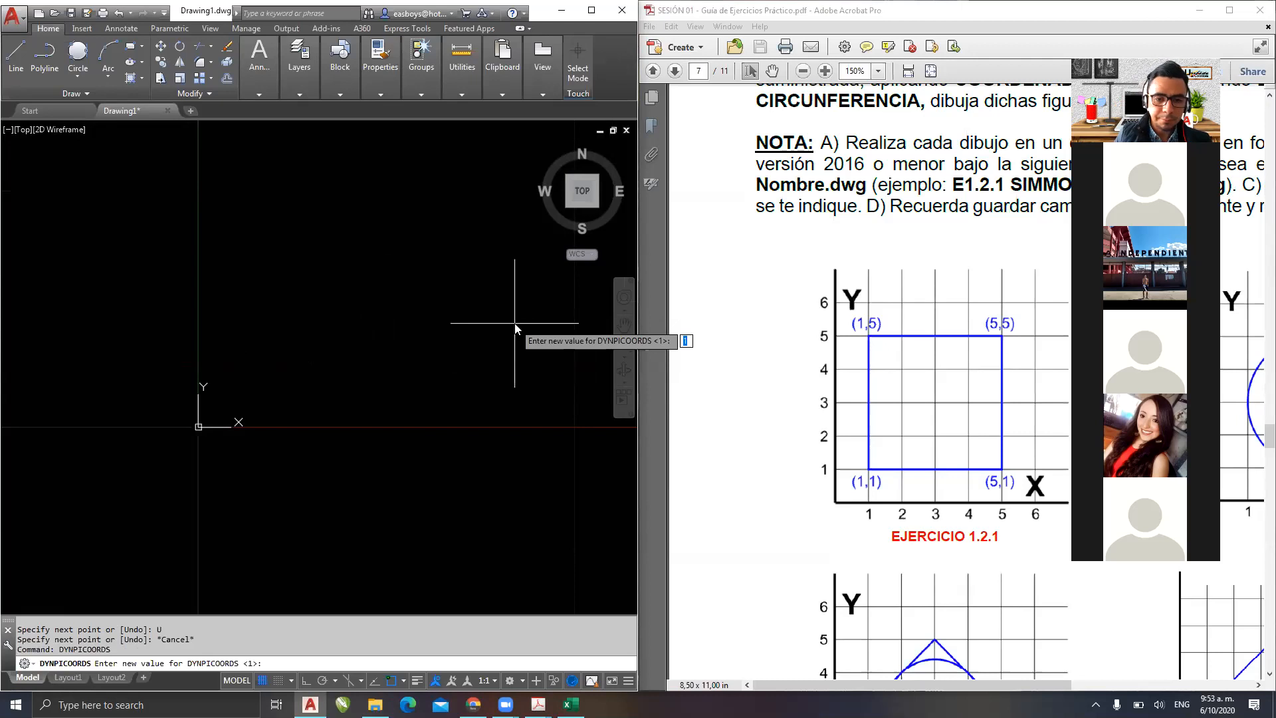
{"action": "type", "text": "0"}
{"action": "key", "text": "Return"}
- Draw a line starting at 1,1 with its next point at the relative coordinates 5,1
{"action": "type", "text": "l"}
{"action": "key", "text": "Return"}
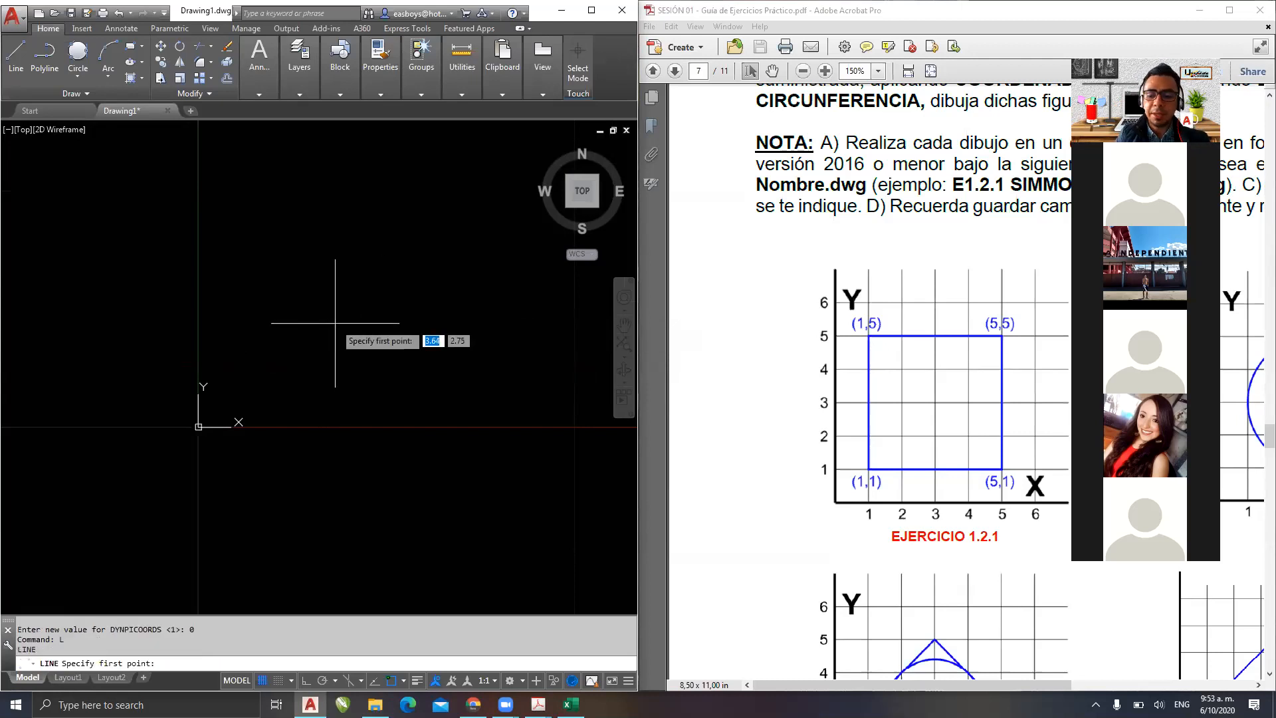
{"action": "type", "text": "1,1"}
{"action": "key", "text": "Return"}
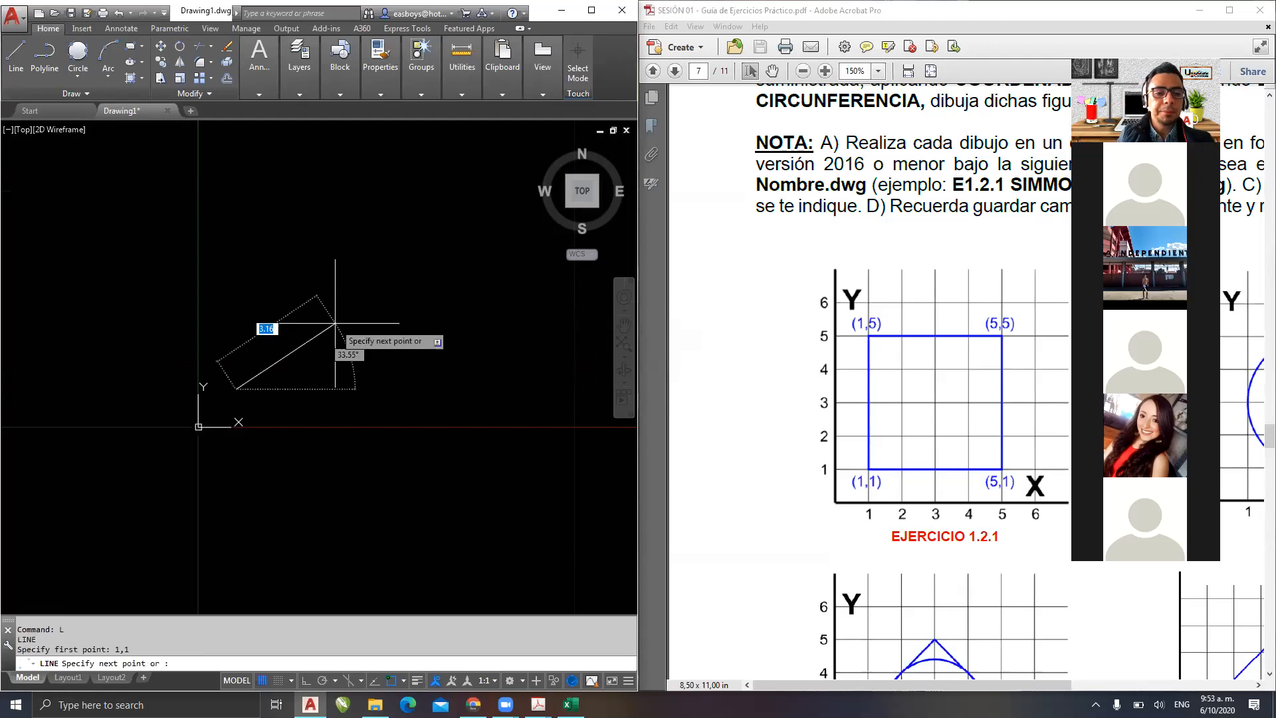
{"action": "middle_click_drag", "start_coordinate": [376, 326], "coordinate": [195, 373]}
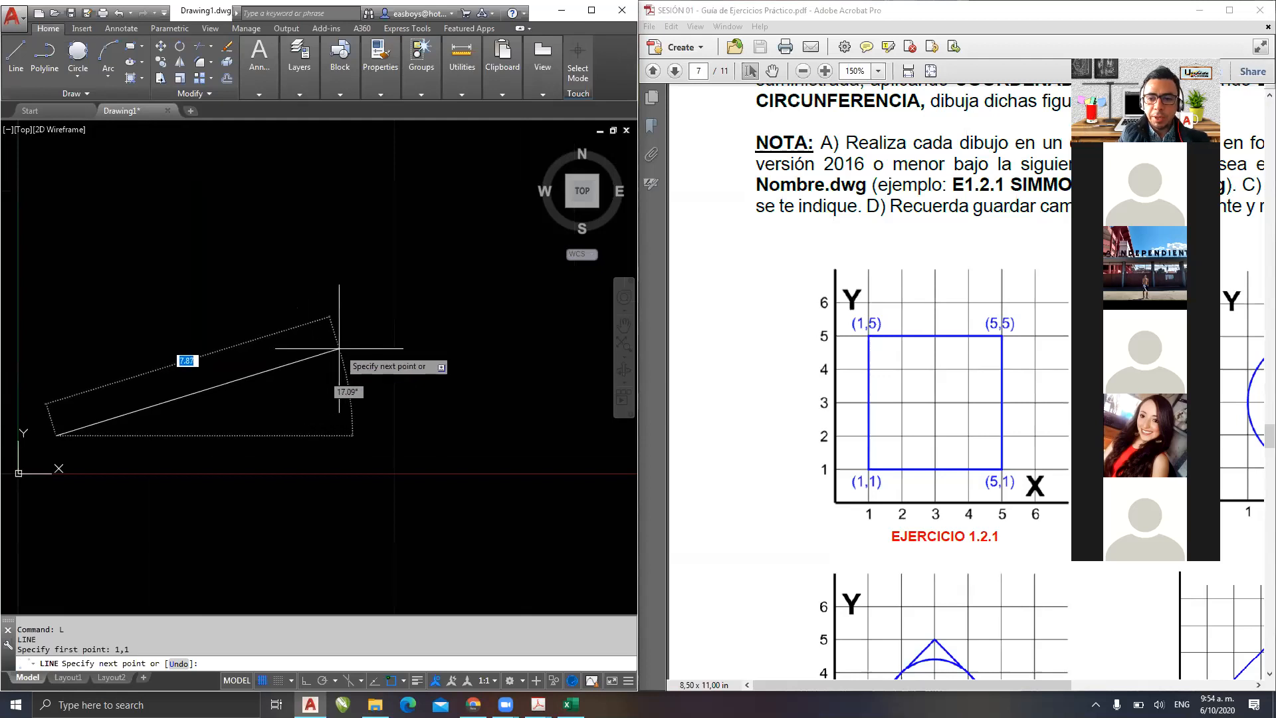
{"action": "type", "text": "5"}
{"action": "key", "text": "Tab"}
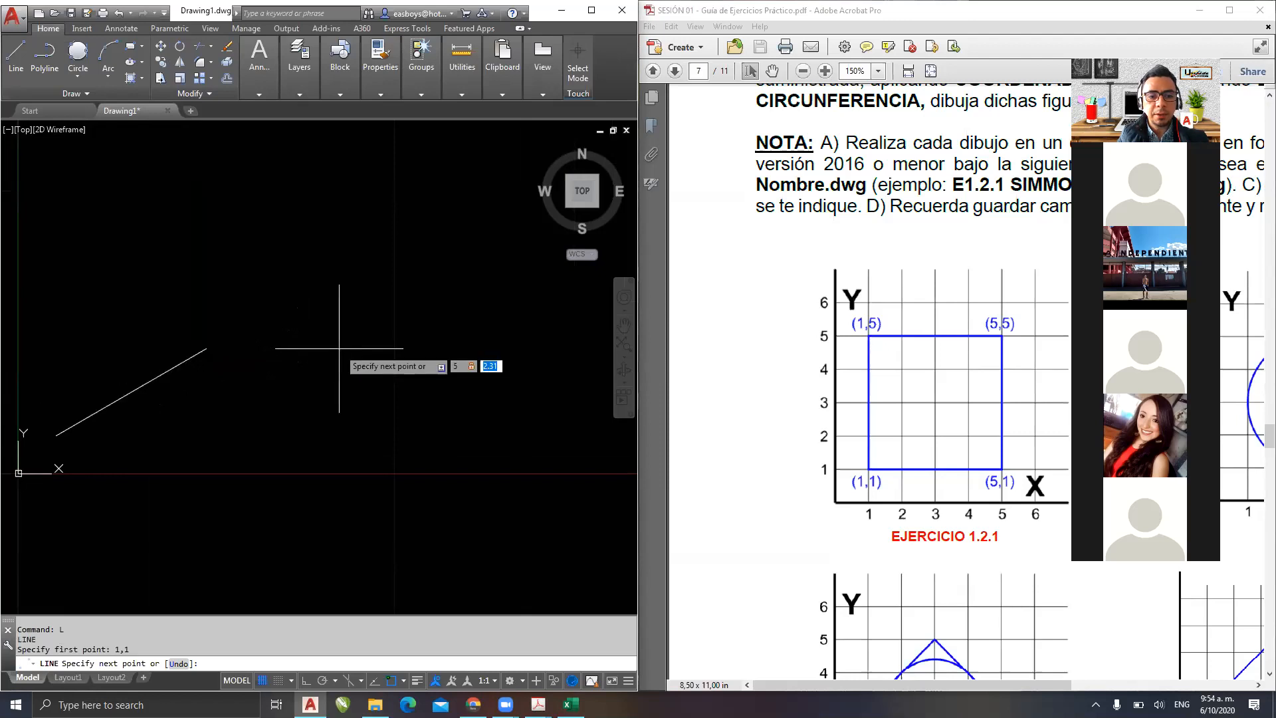
{"action": "type", "text": "1"}
{"action": "key", "text": "Return"}
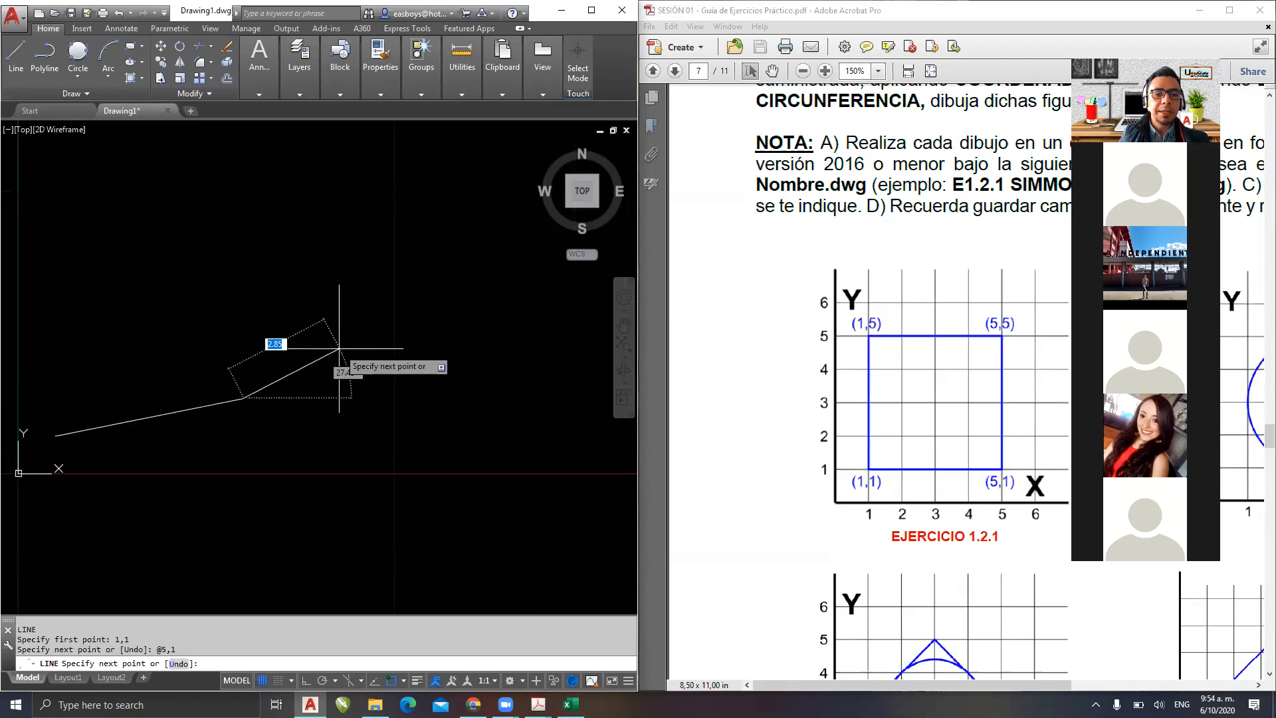
- Add a second line segment to the relative coordinates 5,5 and end the Line command
{"action": "middle_click_drag", "start_coordinate": [281, 368], "coordinate": [507, 306]}
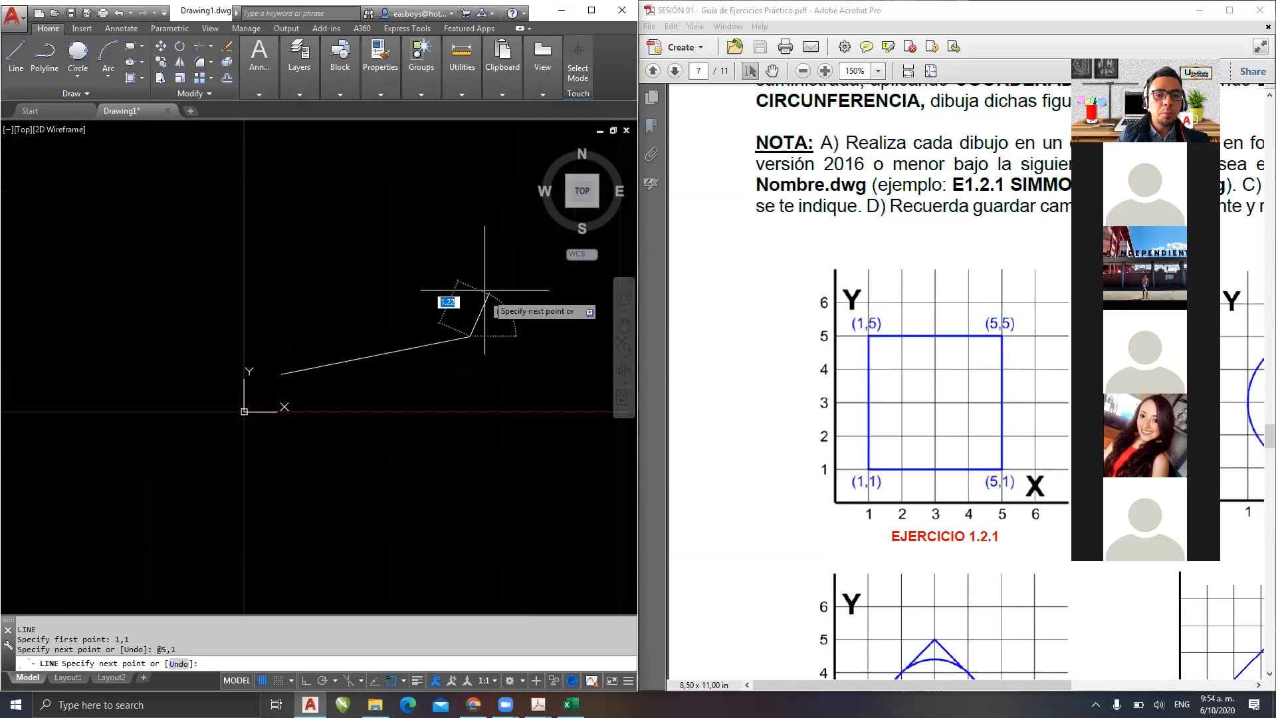
{"action": "middle_click_drag", "start_coordinate": [470, 211], "coordinate": [450, 339]}
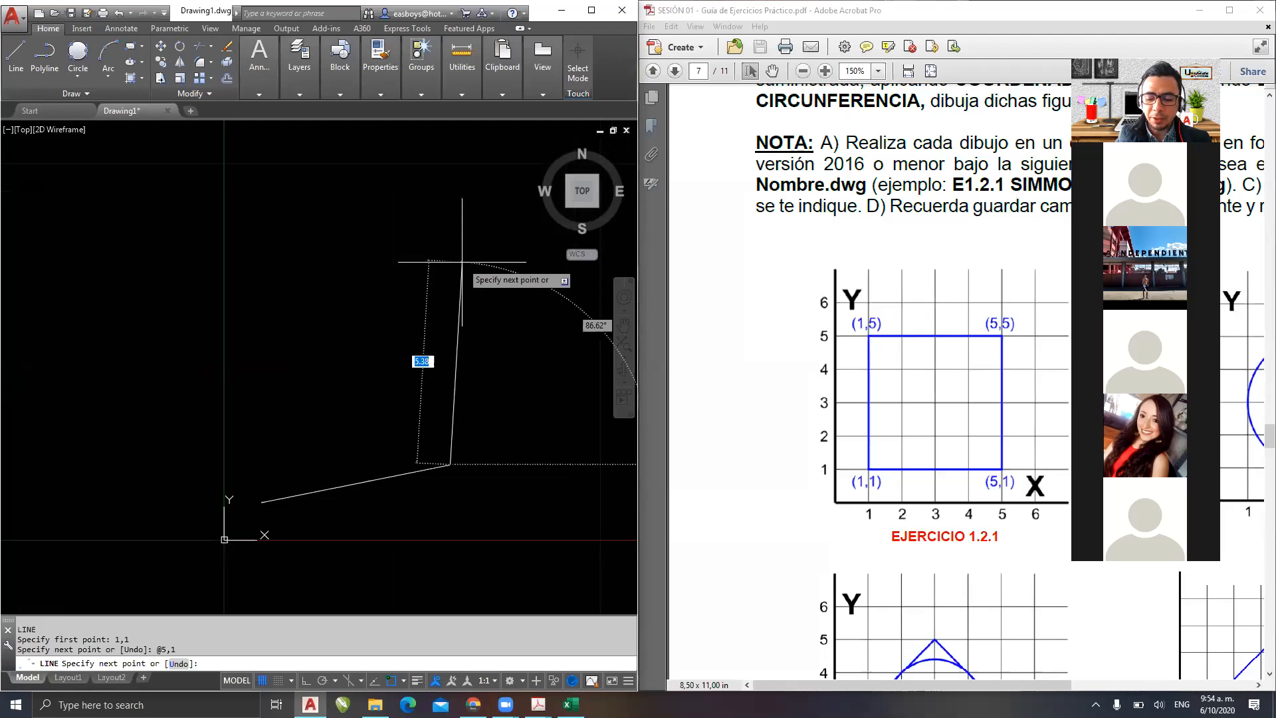
{"action": "type", "text": "5,5"}
{"action": "key", "text": "Return"}
{"action": "middle_click_drag", "start_coordinate": [436, 364], "coordinate": [260, 367]}
{"action": "key", "text": "Escape"}
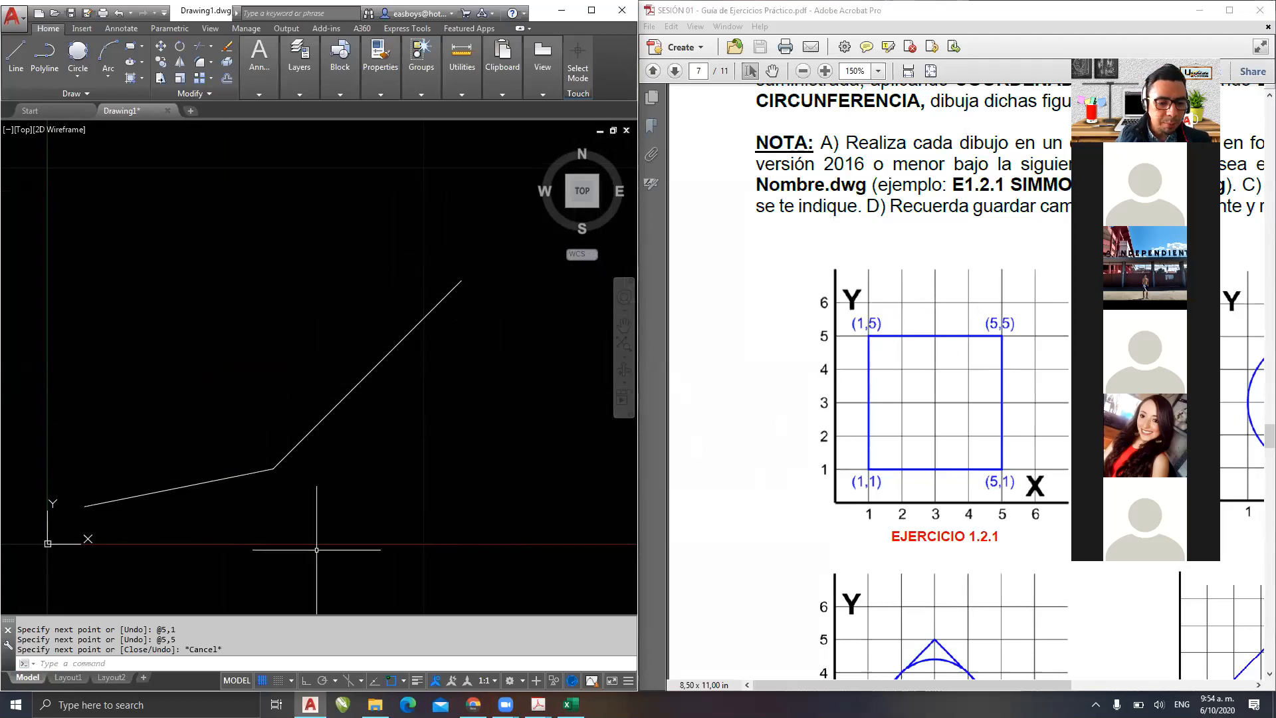
- Enlarge the command history and examine the point coordinates recorded for the last Line command
{"action": "left_click_drag", "start_coordinate": [264, 615], "coordinate": [264, 552]}
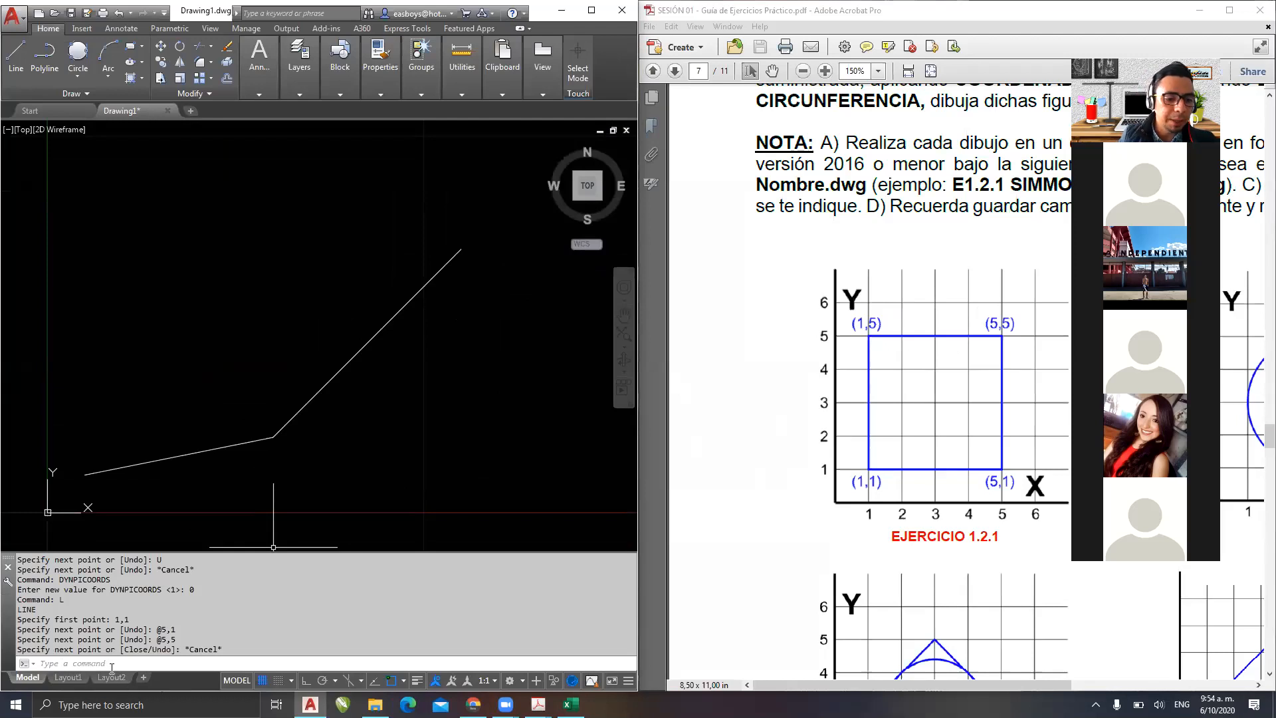
{"action": "left_click_drag", "start_coordinate": [54, 610], "coordinate": [16, 609]}
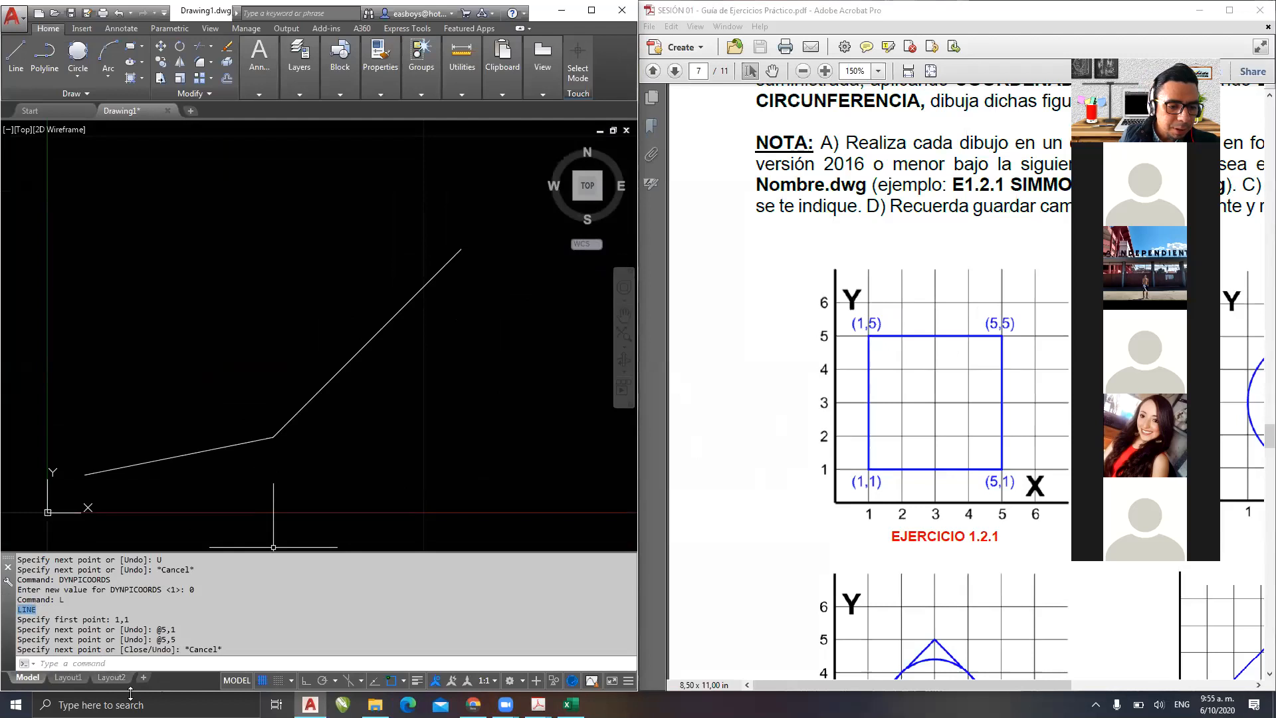
{"action": "left_click_drag", "start_coordinate": [130, 691], "coordinate": [130, 606]}
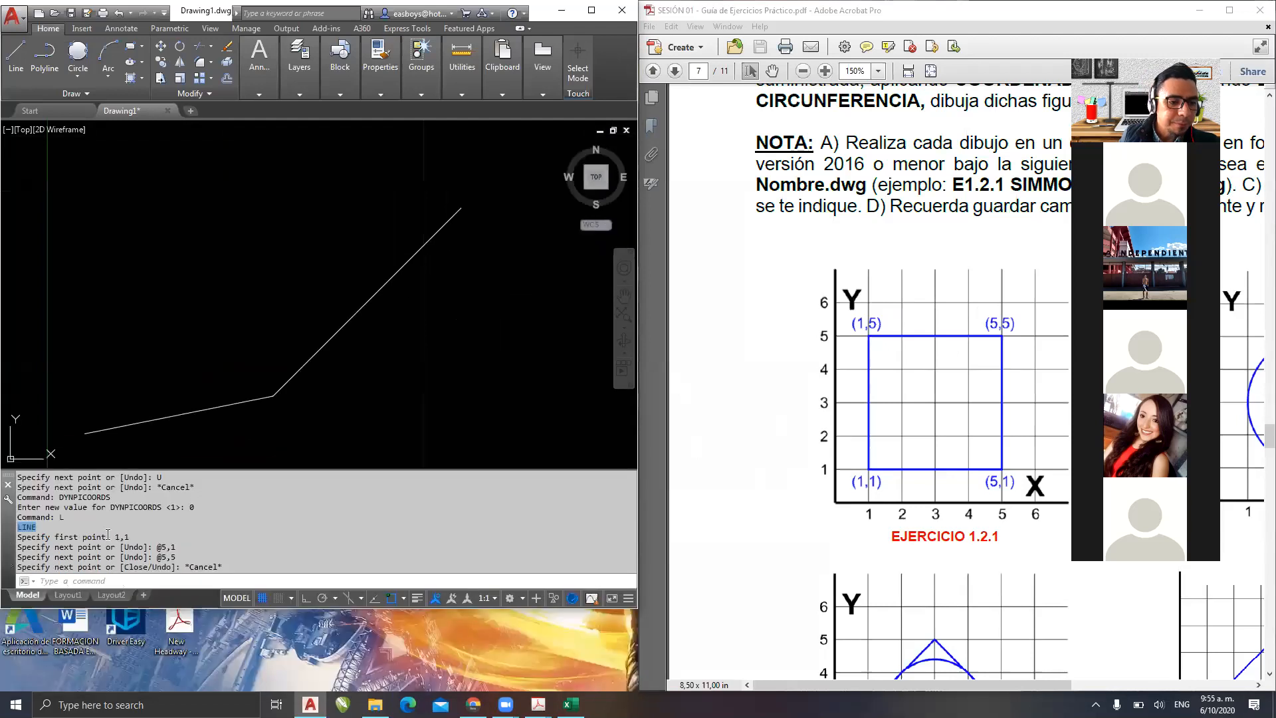
{"action": "left_click_drag", "start_coordinate": [111, 536], "coordinate": [203, 545]}
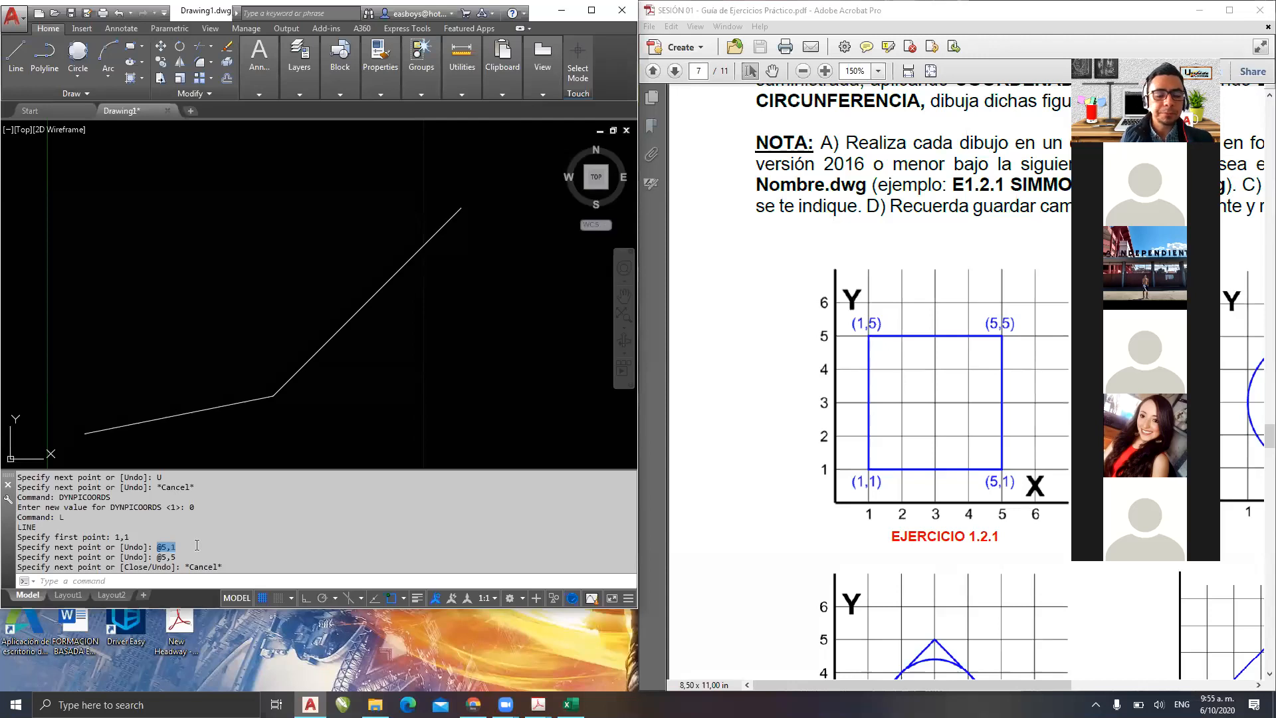
{"action": "left_click_drag", "start_coordinate": [157, 557], "coordinate": [180, 559]}
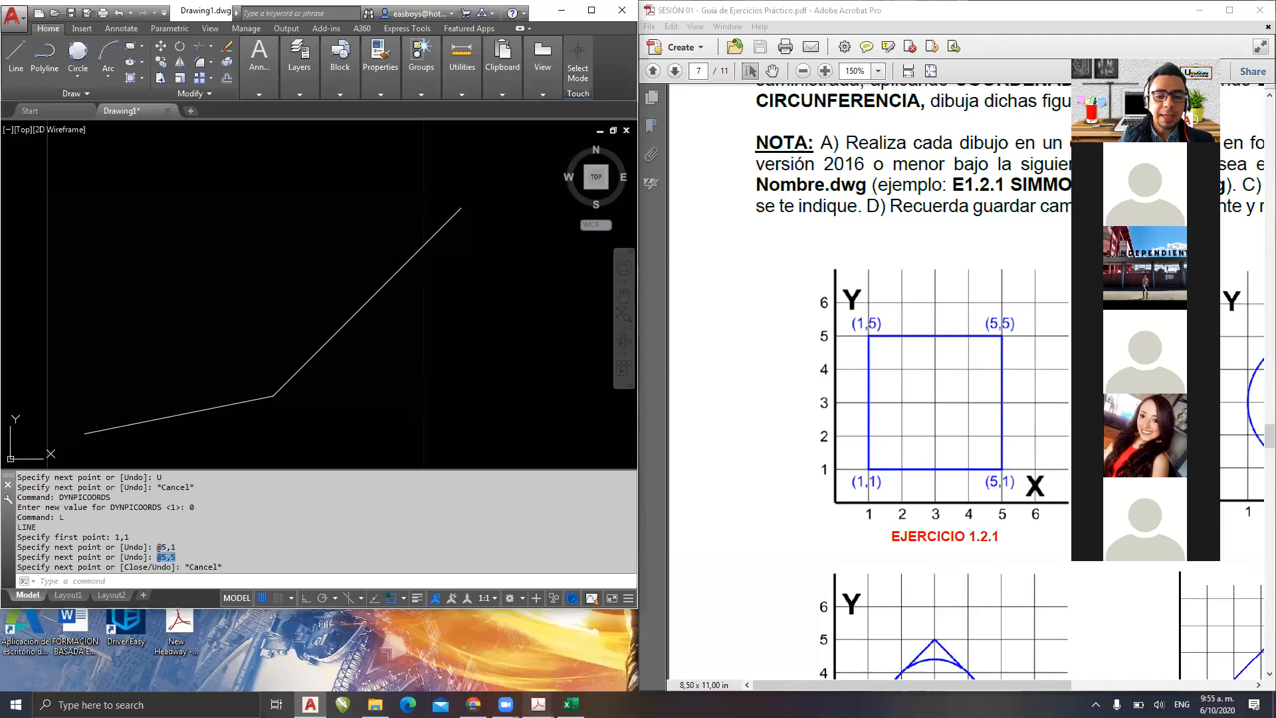
- Review what value 0 means on the DYNPICOORDS page of the PDF "GUÍA DE ESTUDIO I - Parámetros Iniciales de Dibujo", and return to AutoCAD
{"action": "mouse_move", "coordinate": [539, 704]}
{"action": "left_click", "coordinate": [511, 656]}
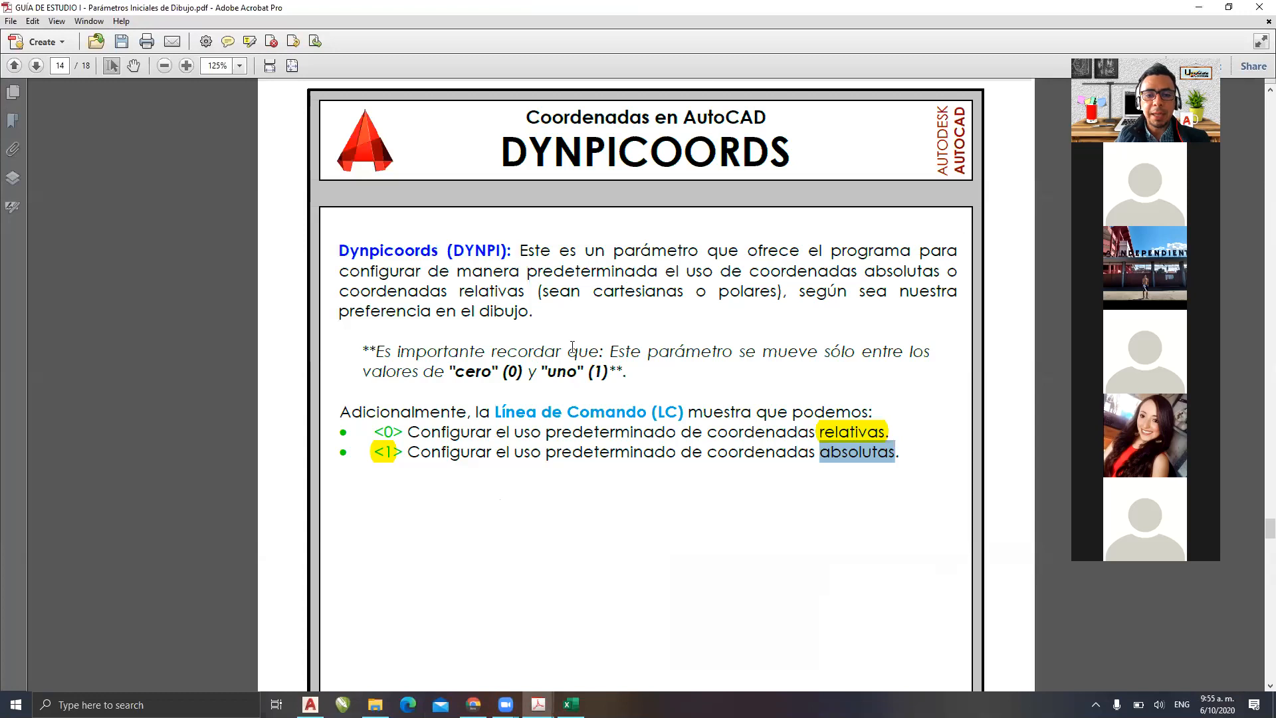
{"action": "double_click", "coordinate": [389, 430]}
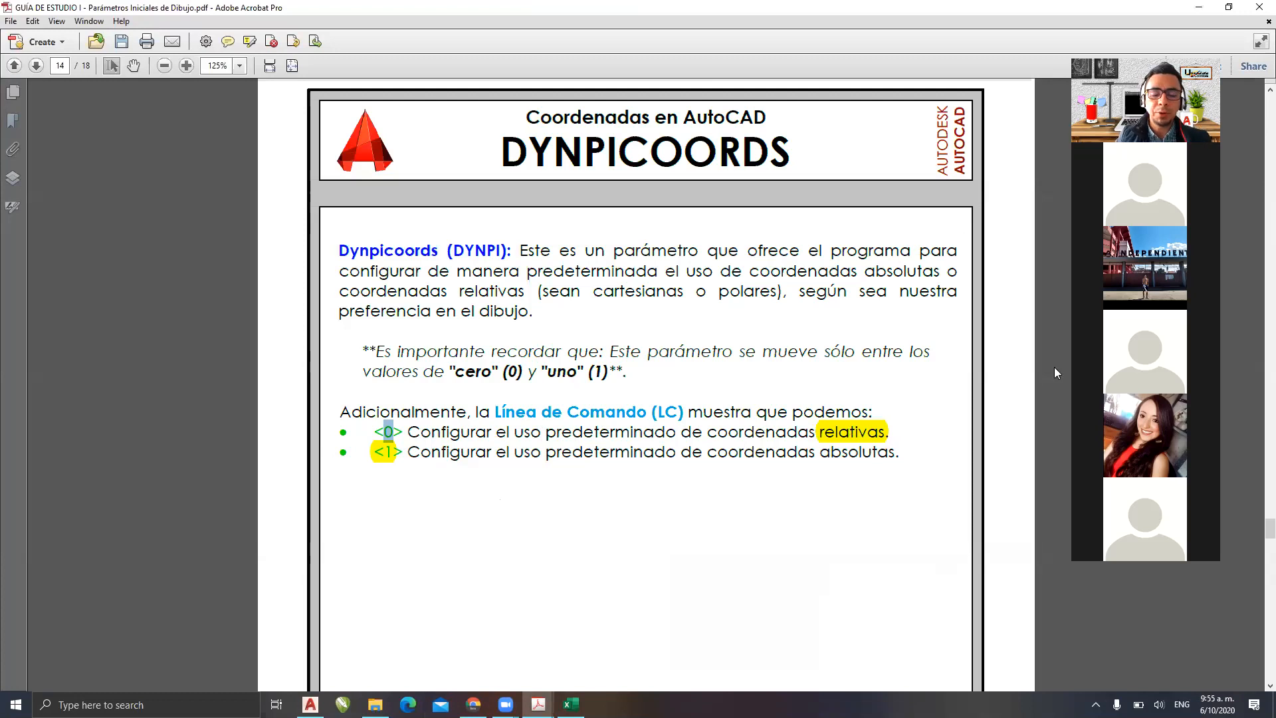
{"action": "left_click", "coordinate": [1198, 8]}
- Set DYNPICOORDS to 1 for absolute coordinates by default, checking the study guide's description of the values
{"action": "key", "text": "Escape"}
{"action": "type", "text": "DYNPI"}
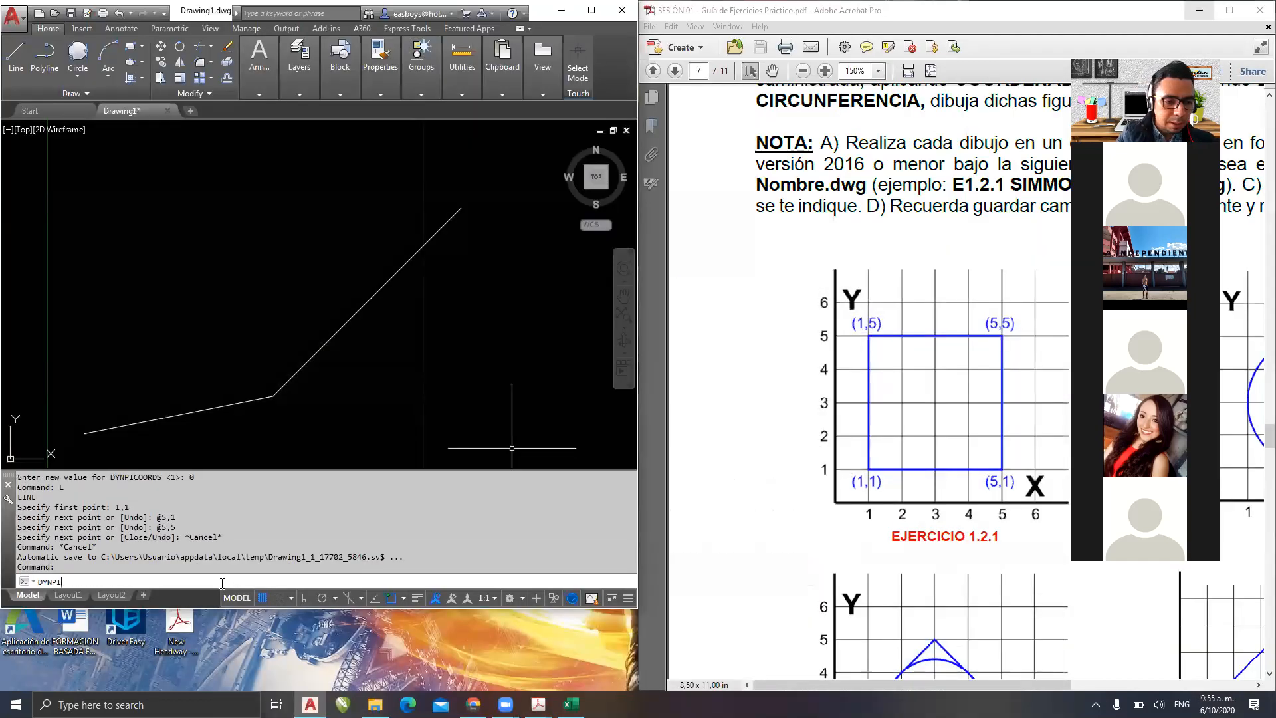
{"action": "key", "text": "Return"}
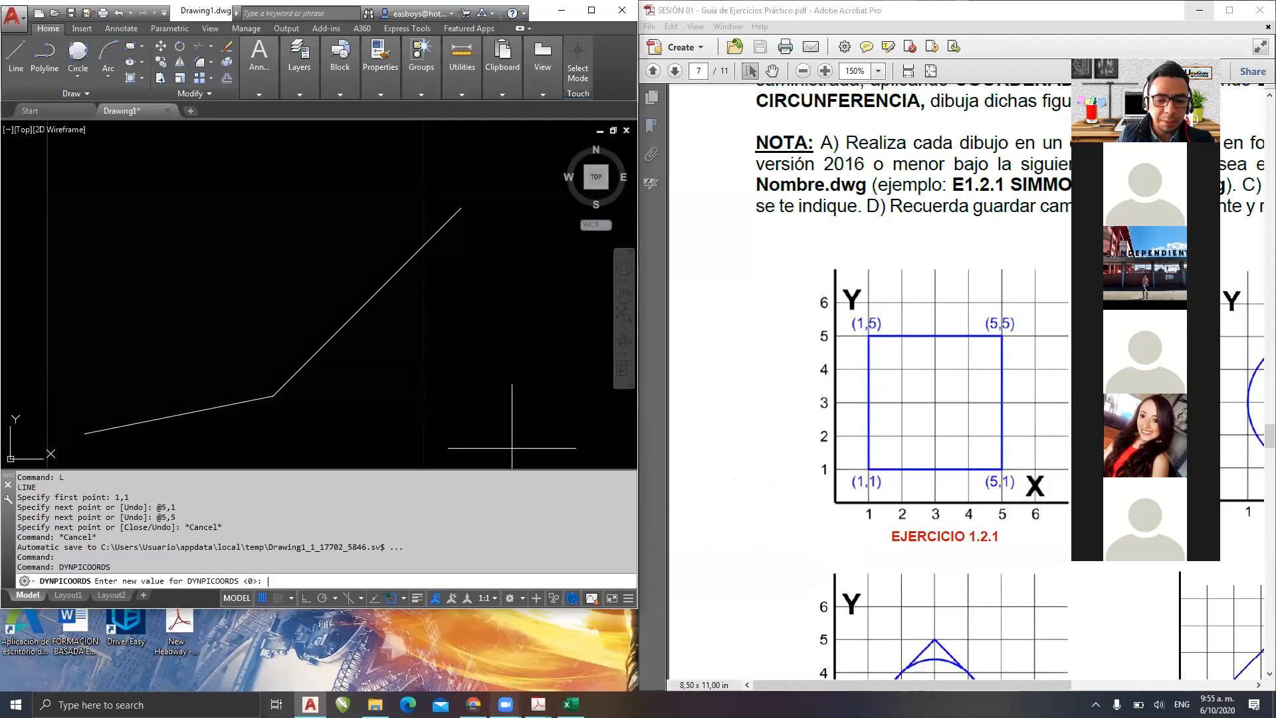
{"action": "mouse_move", "coordinate": [538, 704]}
{"action": "left_click", "coordinate": [508, 658]}
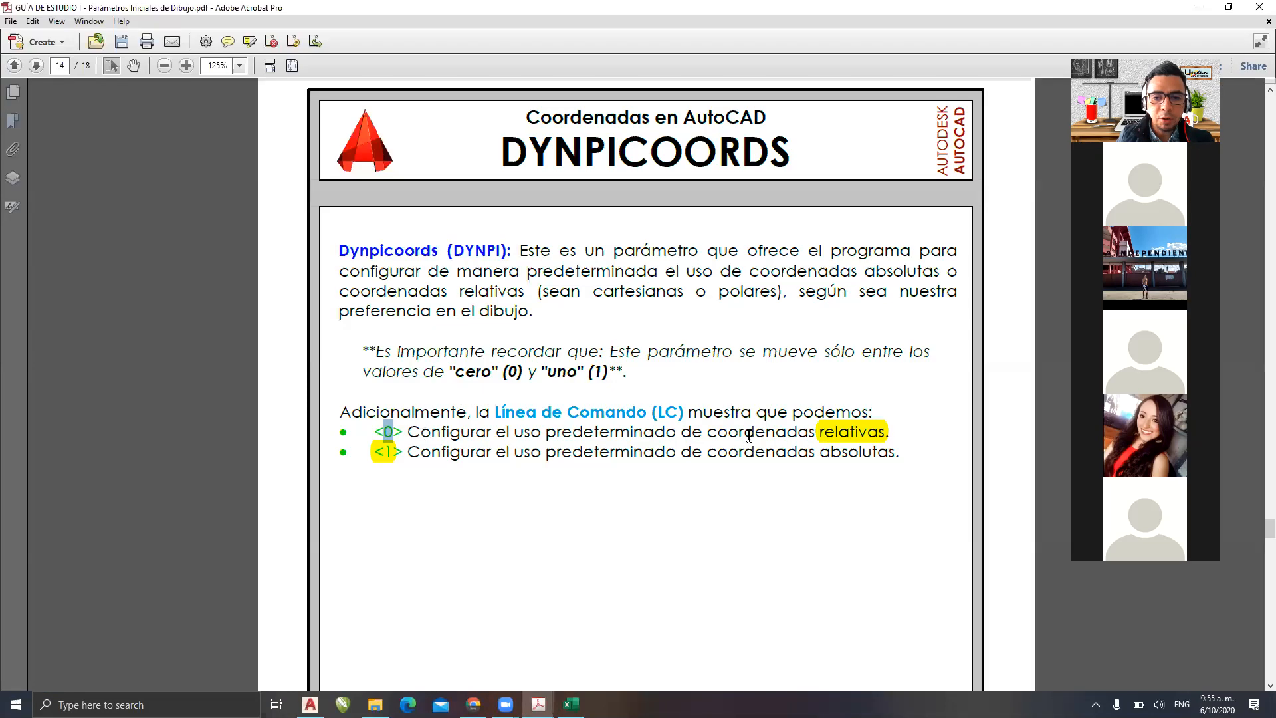
{"action": "left_click", "coordinate": [1210, 6]}
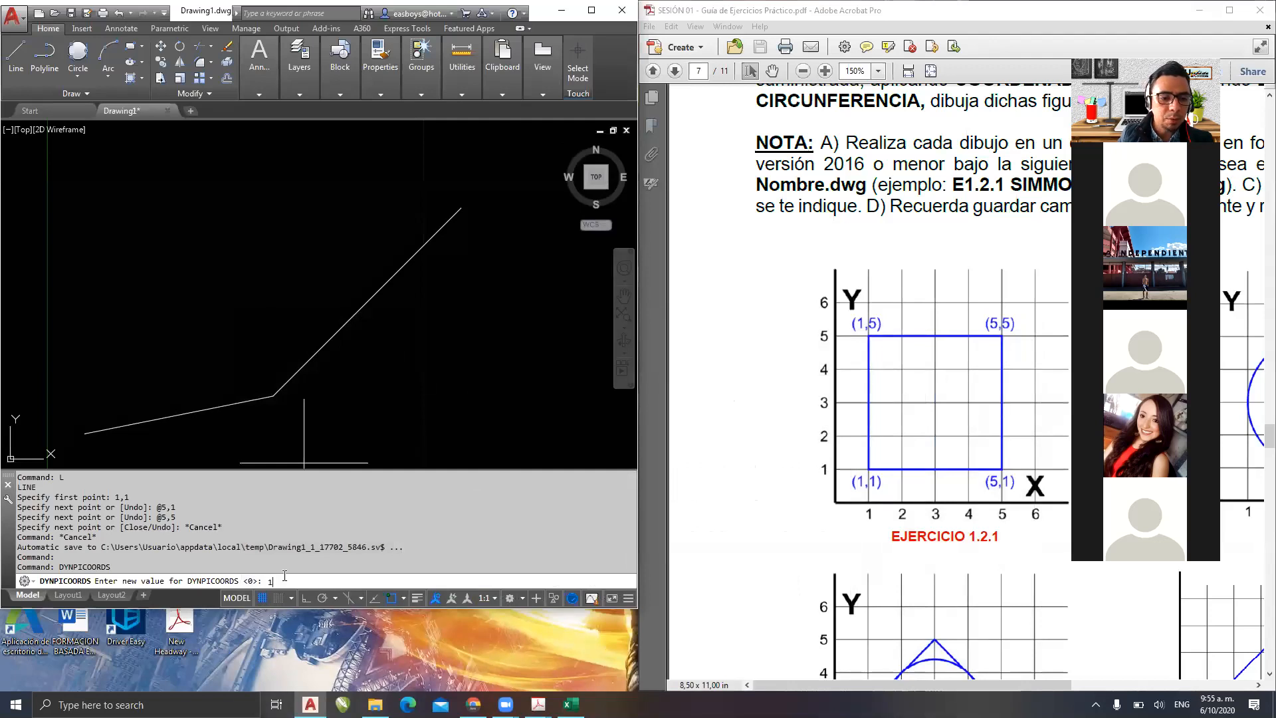
{"action": "key", "text": "Return"}
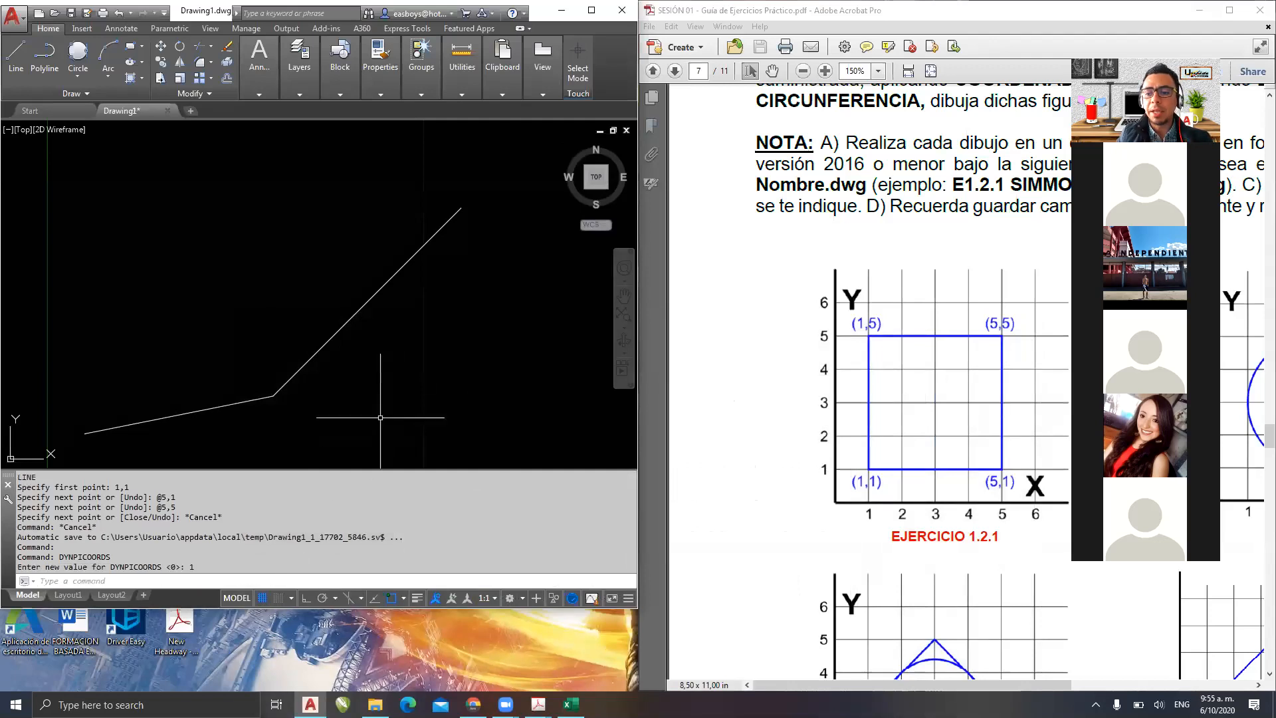
- Look through exercises 1.1 to 1.5 in the PDF "SESIÓN 01 - Guía de Ejercicios Práctico" as full pages, and minimize it
{"action": "scroll", "coordinate": [332, 349], "scroll_direction": "down", "scroll_amount": 2}
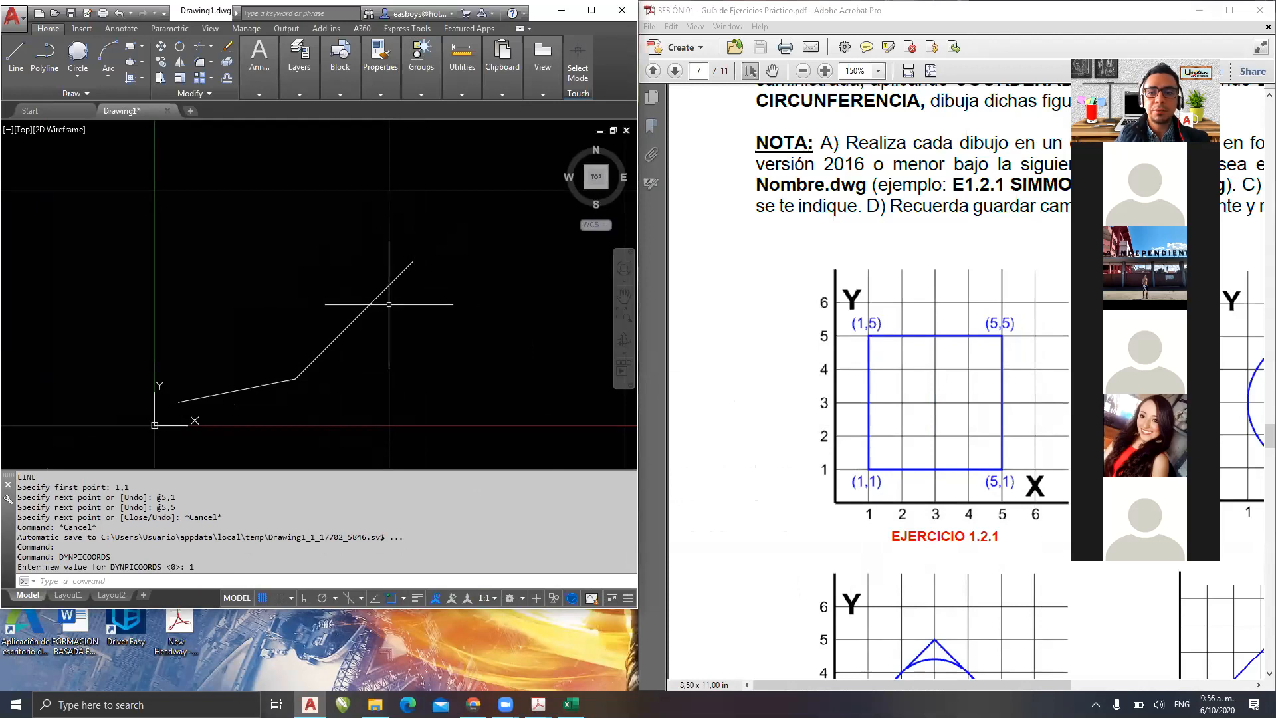
{"action": "left_click", "coordinate": [1227, 10]}
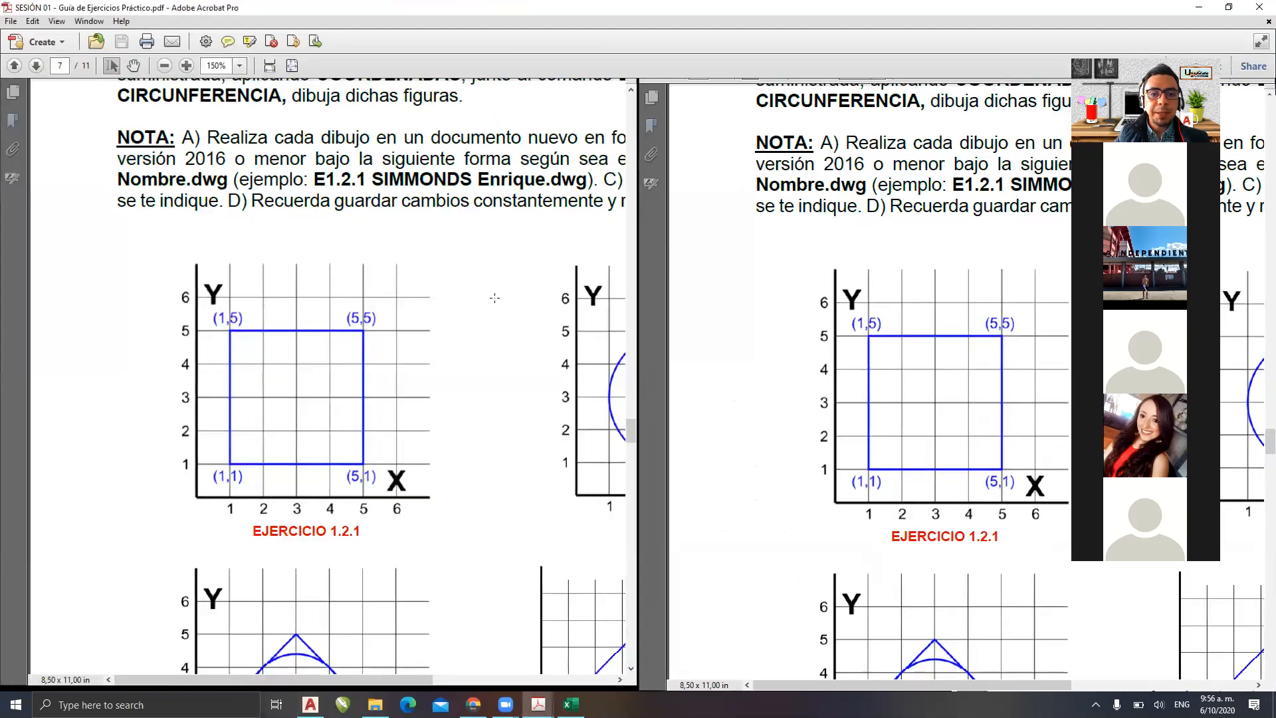
{"action": "left_click", "coordinate": [292, 66]}
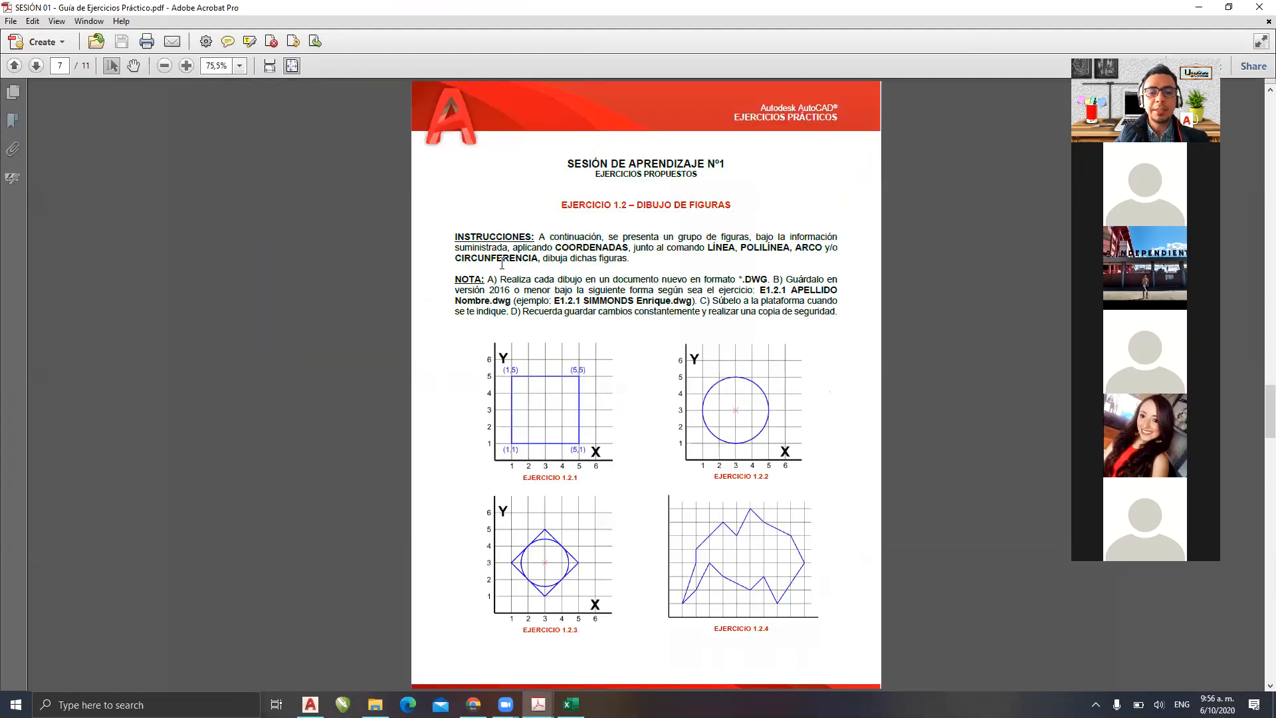
{"action": "scroll", "coordinate": [558, 305], "scroll_direction": "up", "scroll_amount": 5}
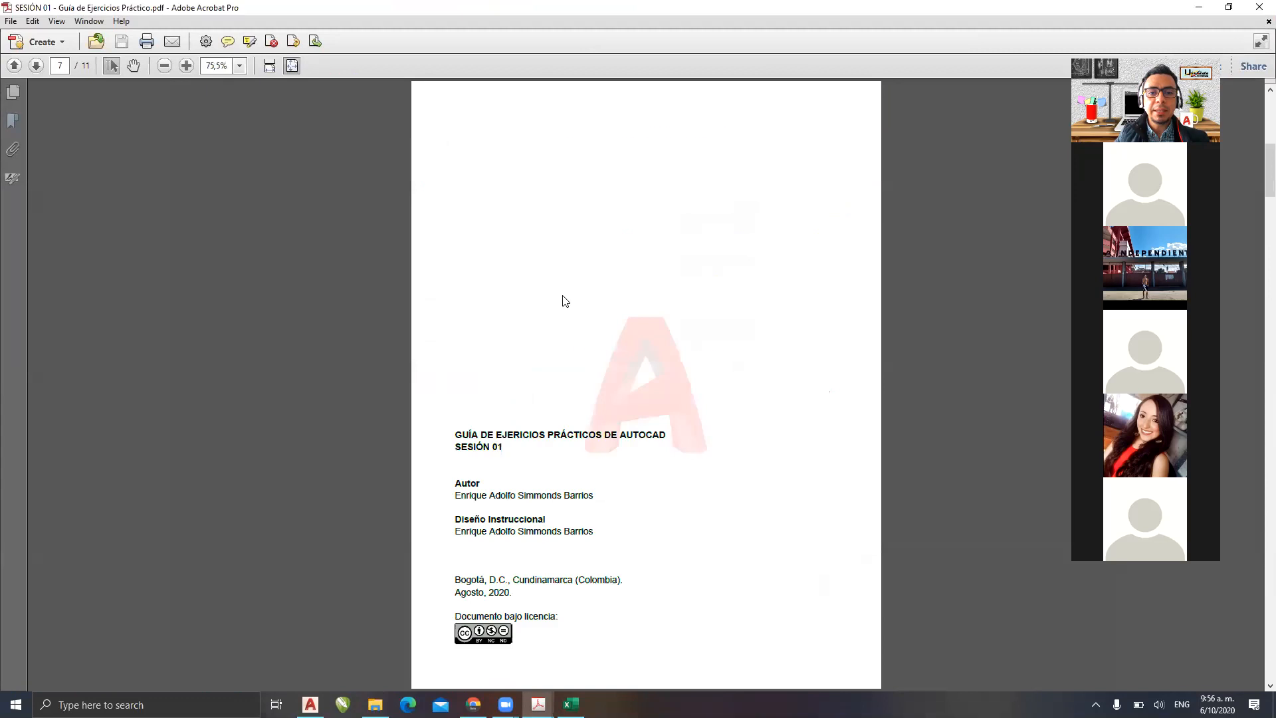
{"action": "scroll", "coordinate": [561, 295], "scroll_direction": "down", "scroll_amount": 3}
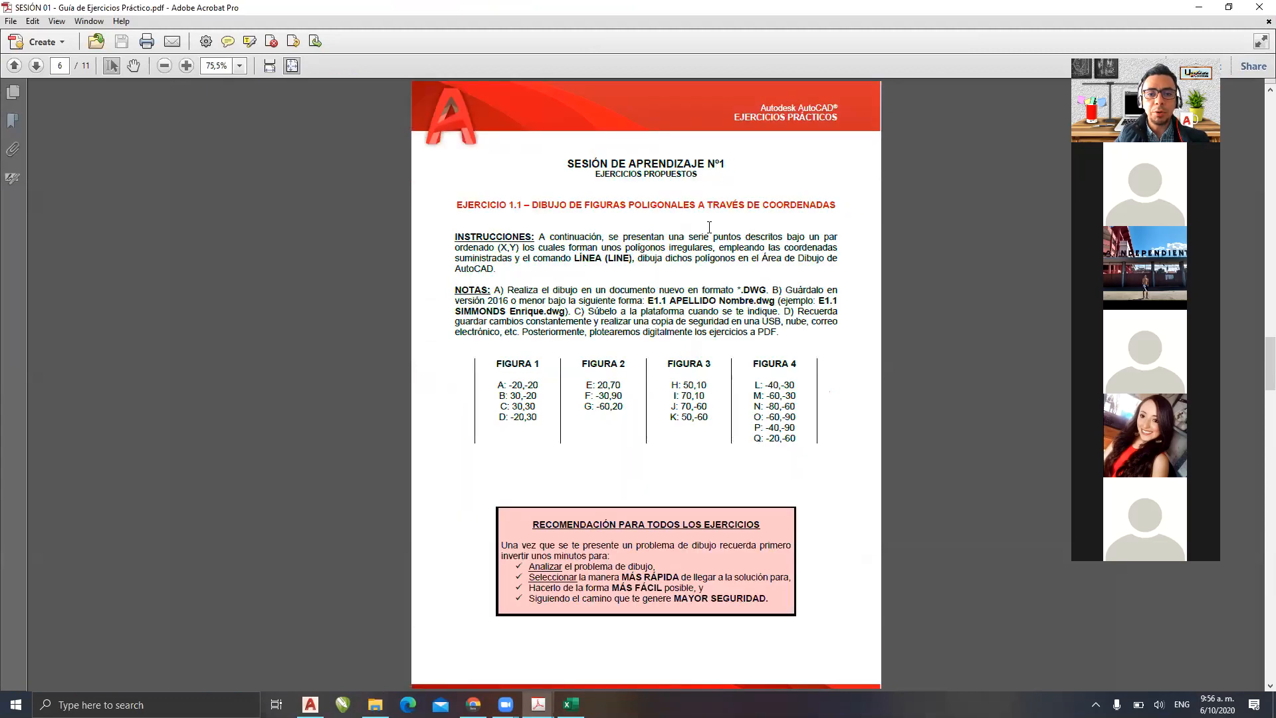
{"action": "scroll", "coordinate": [550, 216], "scroll_direction": "down", "scroll_amount": 1}
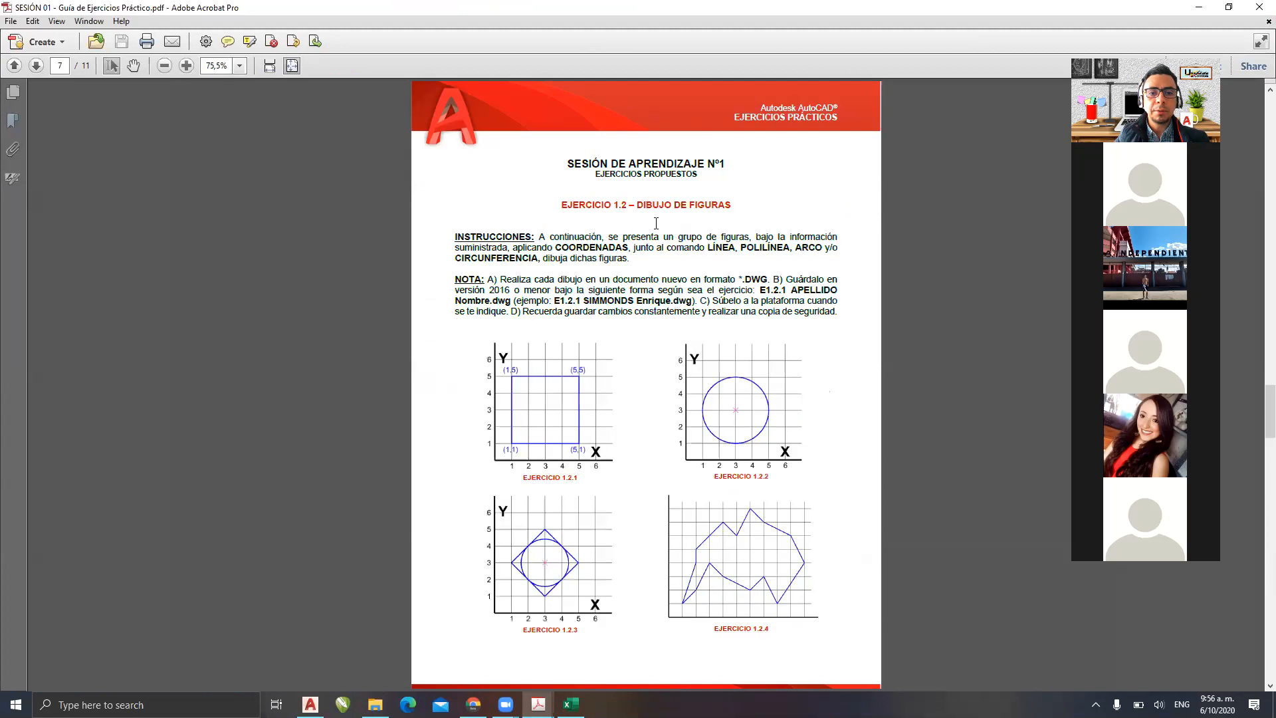
{"action": "scroll", "coordinate": [650, 220], "scroll_direction": "down", "scroll_amount": 1}
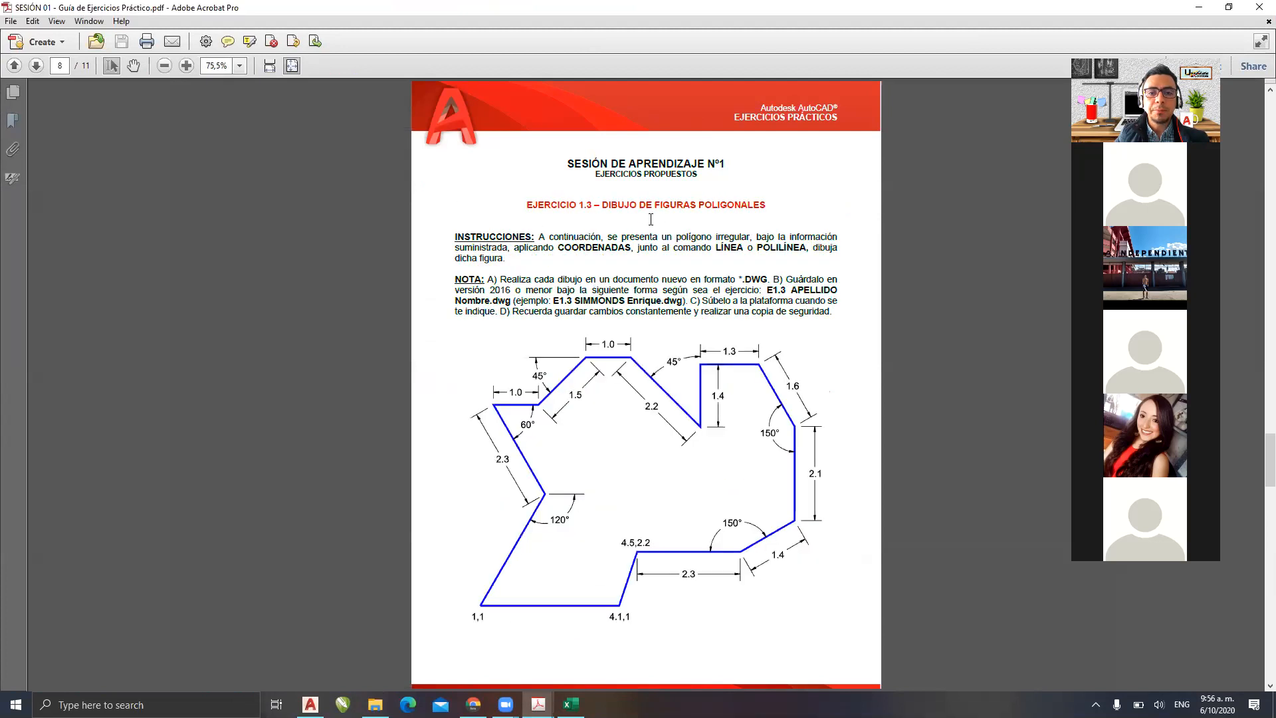
{"action": "scroll", "coordinate": [656, 235], "scroll_direction": "down", "scroll_amount": 1}
{"action": "scroll", "coordinate": [656, 235], "scroll_direction": "down", "scroll_amount": 1}
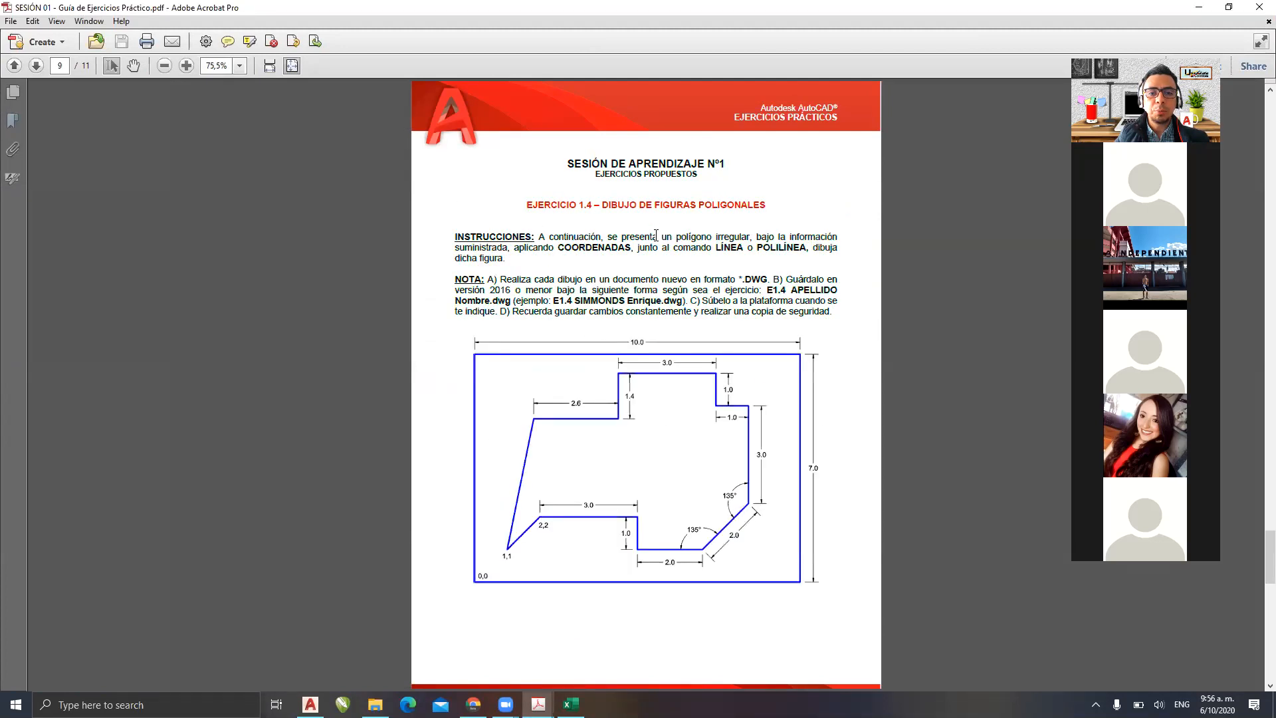
{"action": "scroll", "coordinate": [656, 235], "scroll_direction": "down", "scroll_amount": 1}
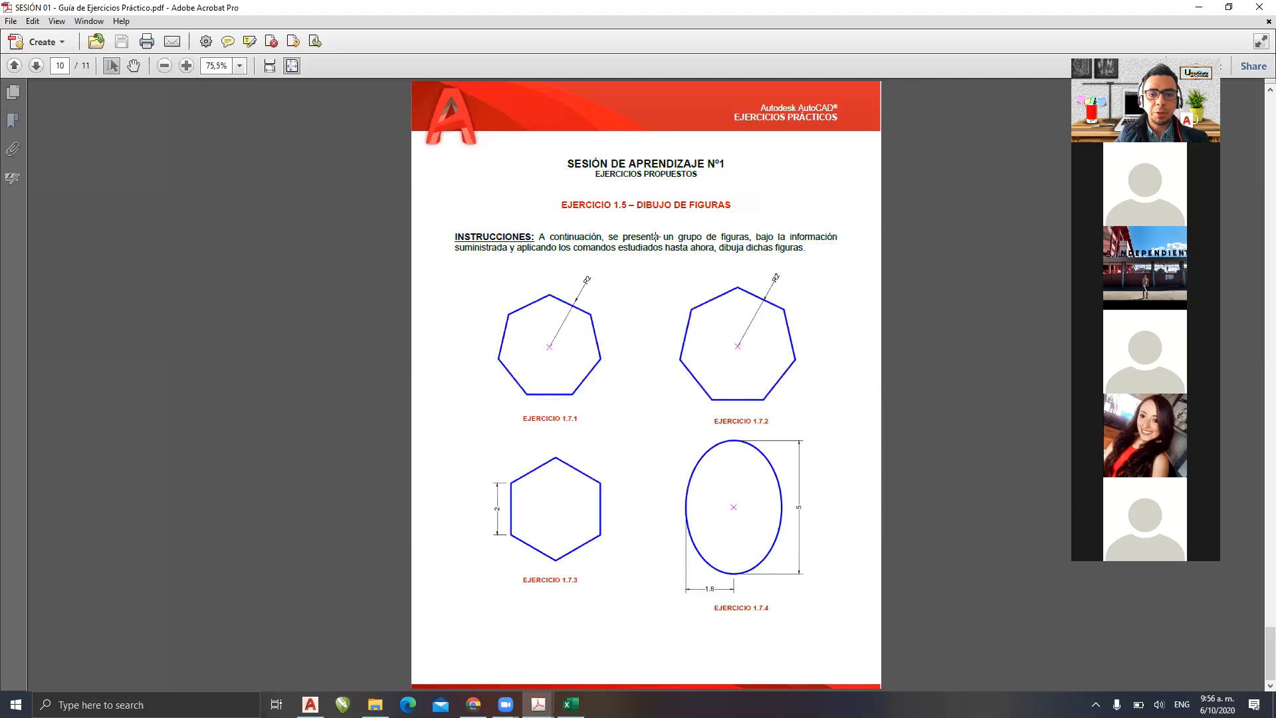
{"action": "left_click", "coordinate": [1199, 7]}
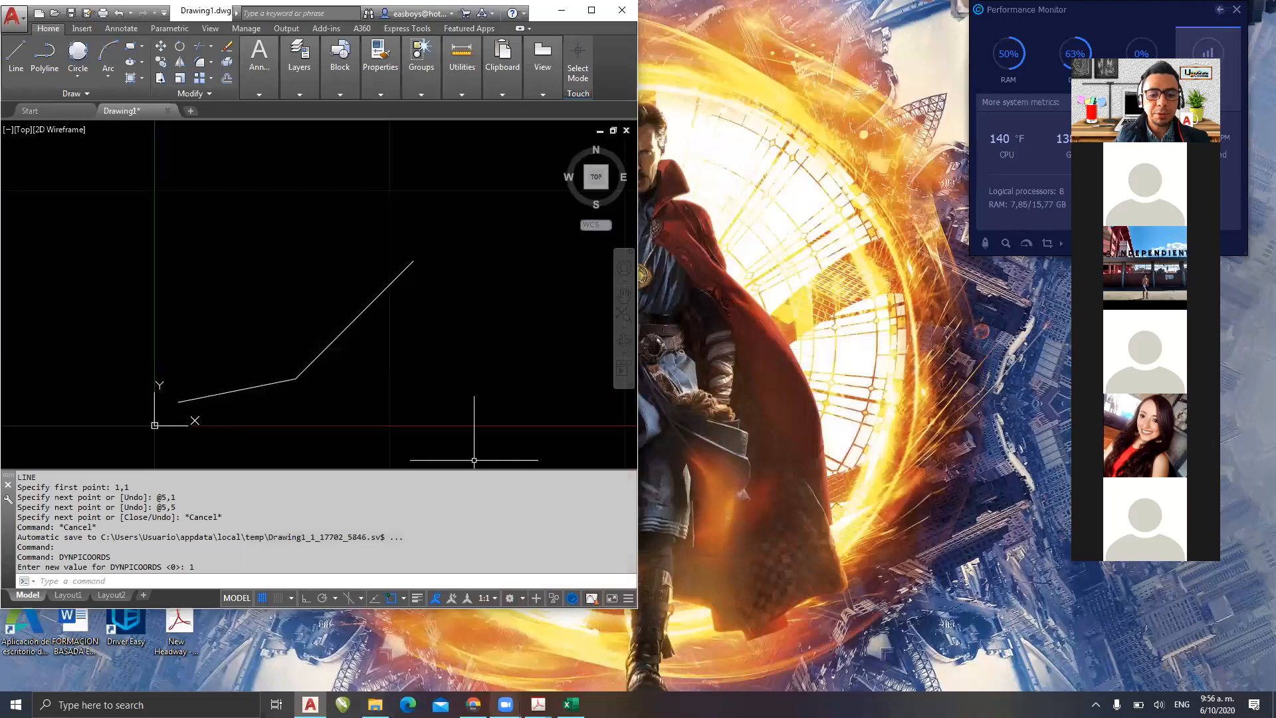
{"action": "mouse_move", "coordinate": [538, 705]}
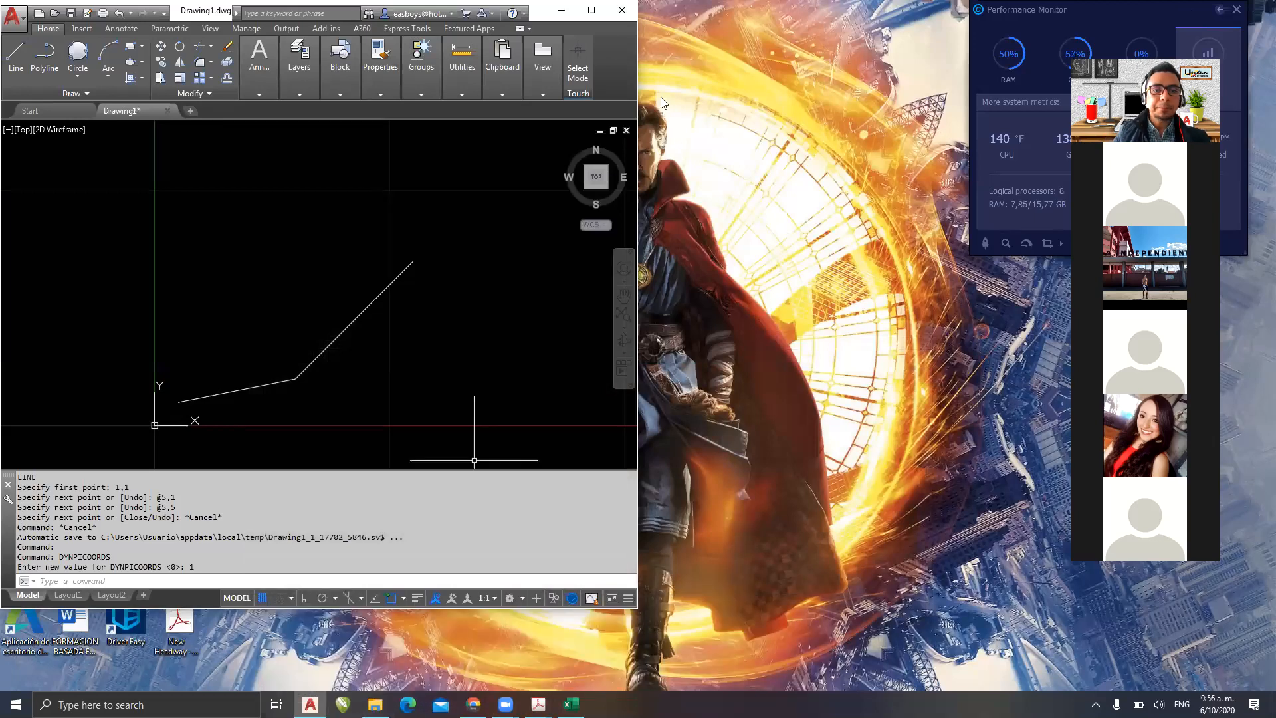